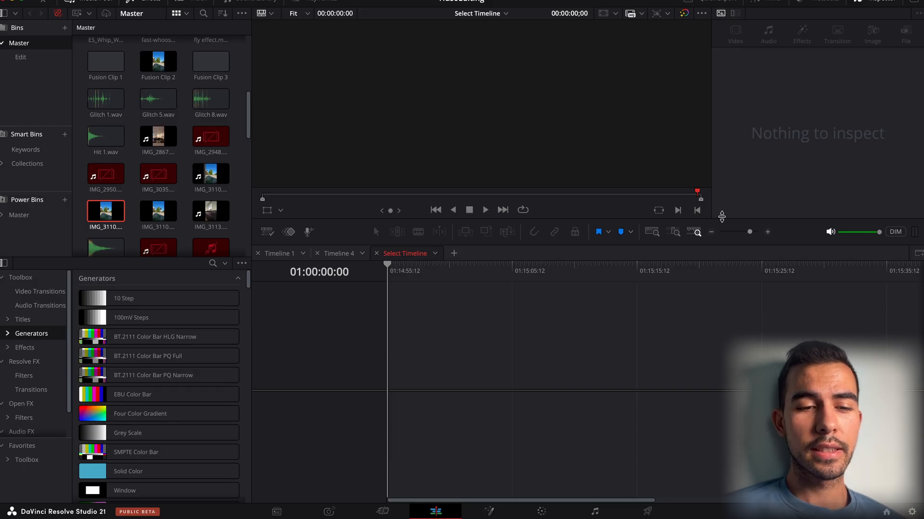
Enlarge the viewer and examine the jump and the empty background shots in IMG_3110.MOV.
left_click_drag(722, 216, 729, 272)
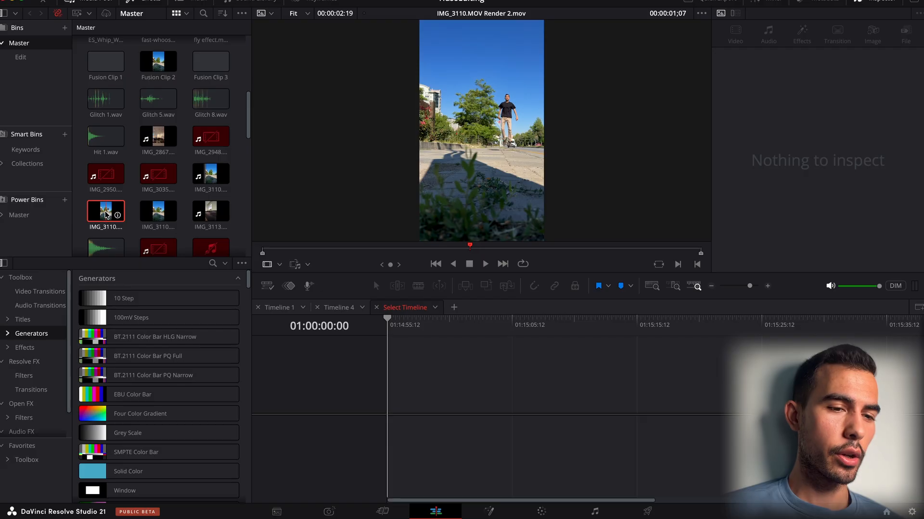
left_click(99, 214)
left_click(202, 183)
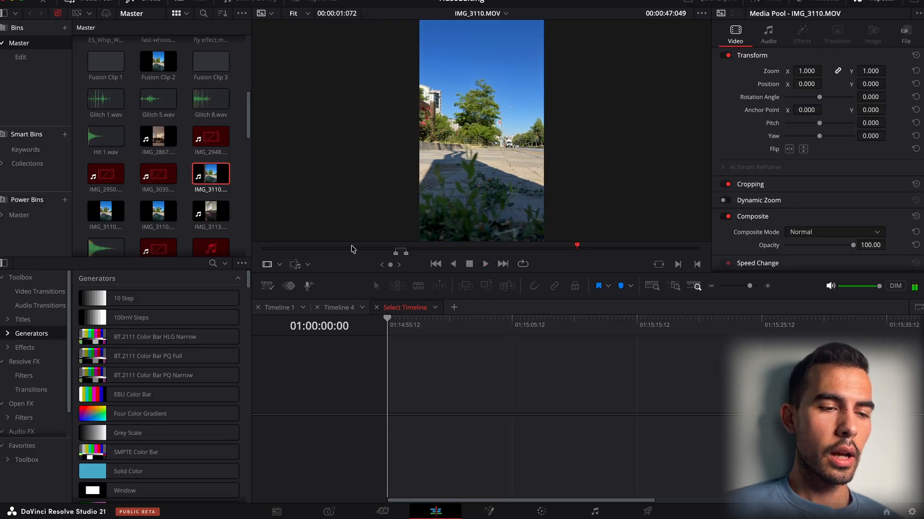
left_click(277, 248)
left_click_drag(276, 248, 405, 259)
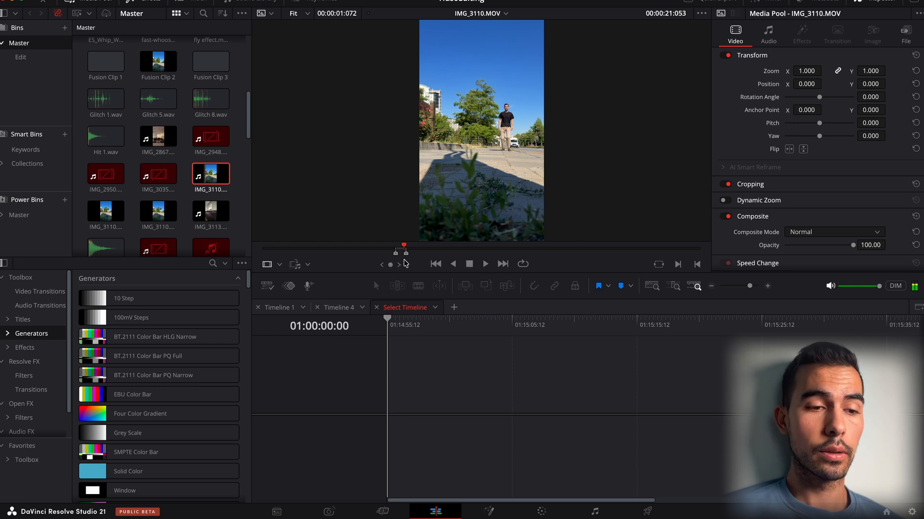
mouse_move(414, 253)
left_mouse_down()
mouse_move(390, 255)
mouse_move(402, 254)
left_mouse_up()
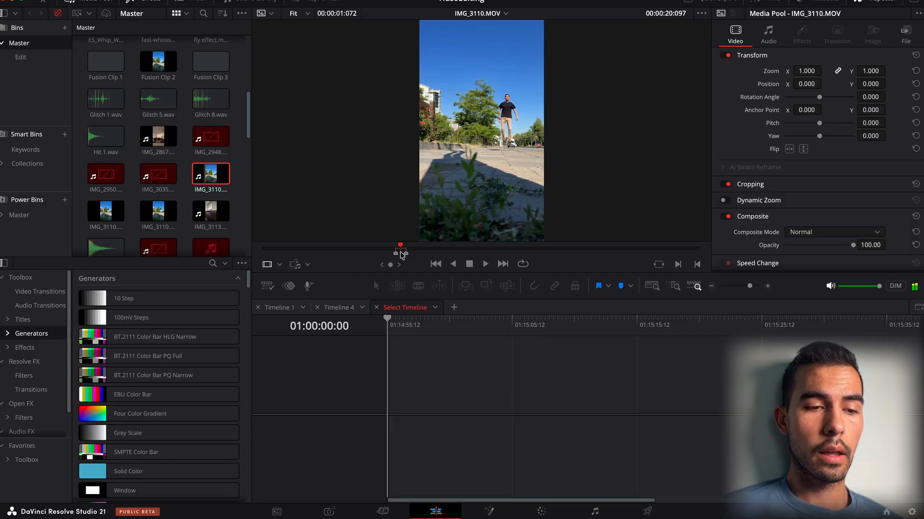
mouse_move(510, 123)
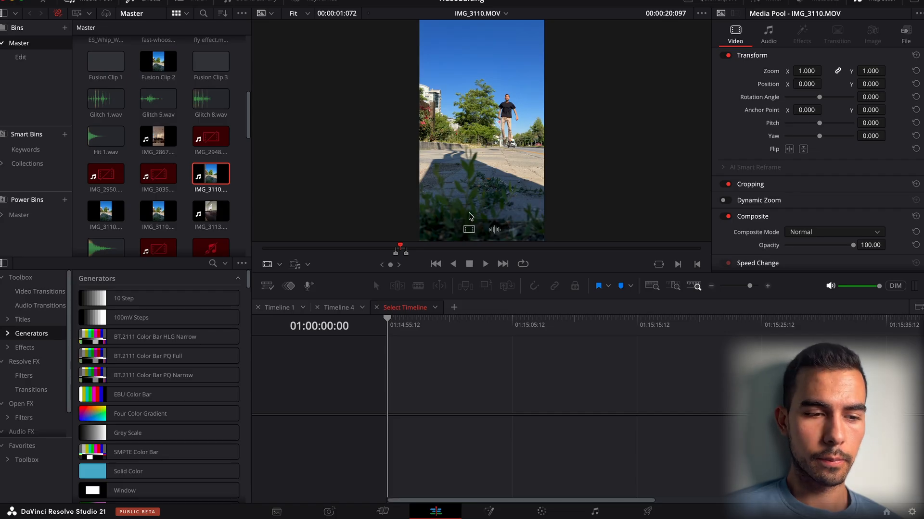
left_click_drag(442, 247, 615, 252)
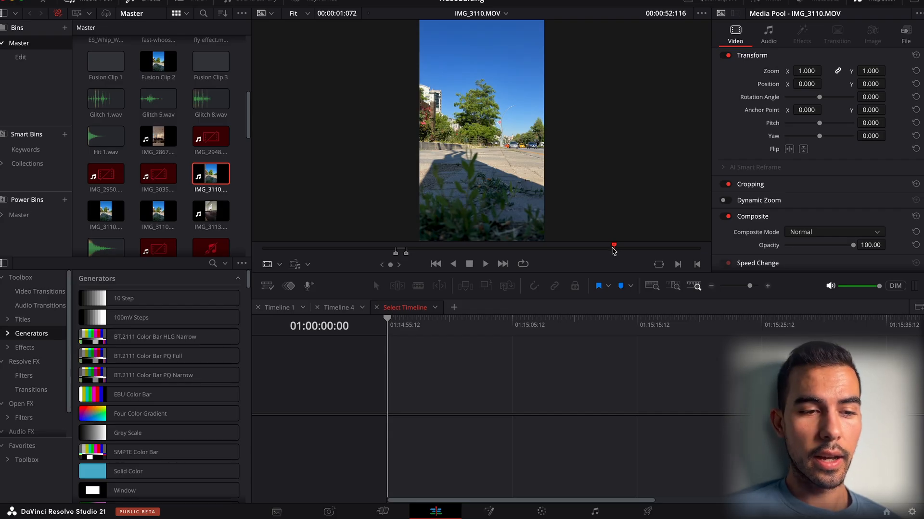
Place the marked jump section of IMG_3110.MOV at the start of a new timeline.
scroll(190, 210, "down", 8)
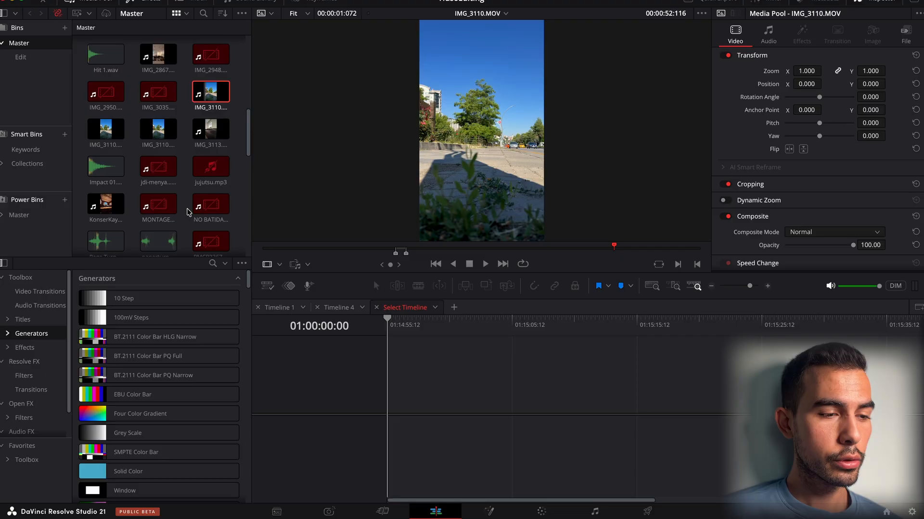
scroll(189, 212, "down", 5)
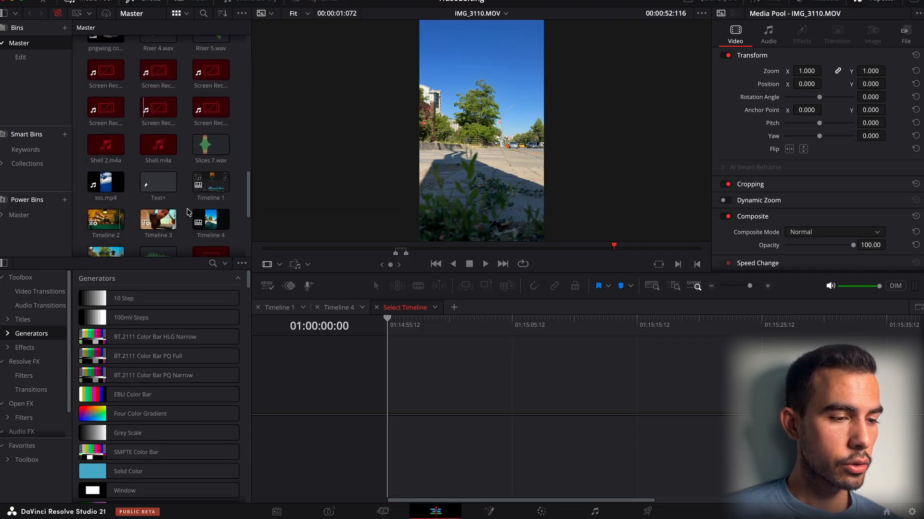
scroll(184, 206, "down", 4)
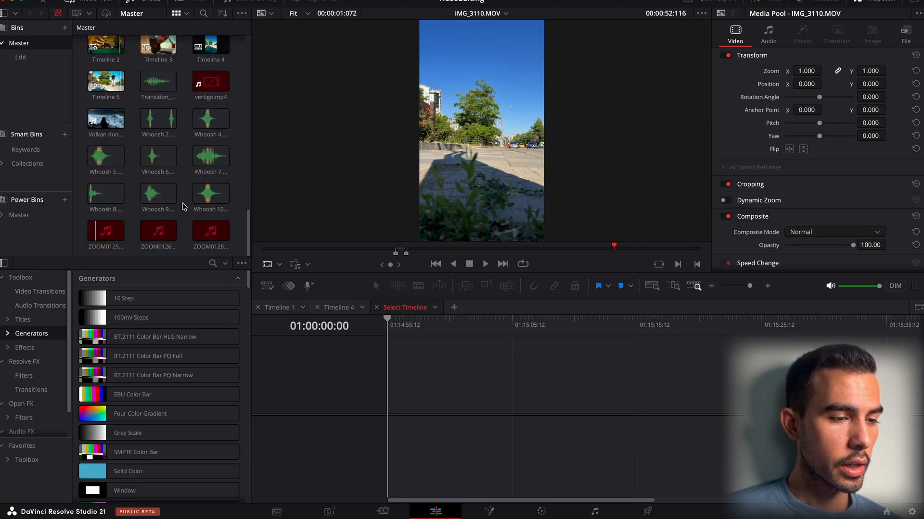
scroll(185, 207, "up", 8)
scroll(164, 144, "up", 1)
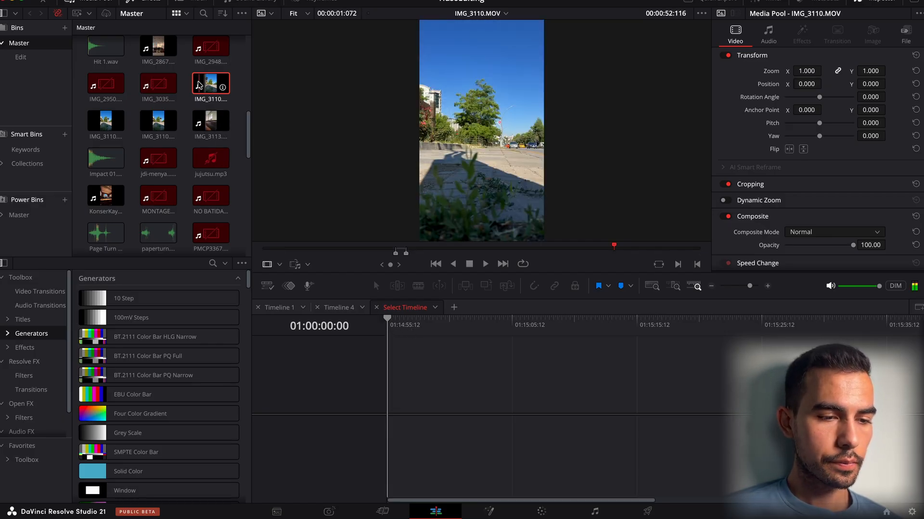
left_click_drag(346, 251, 407, 255)
left_click_drag(473, 170, 431, 413)
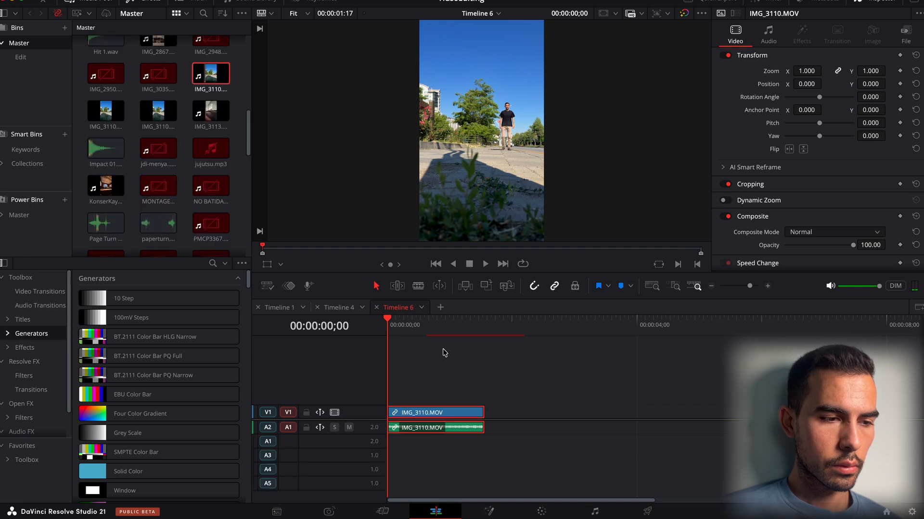
Mark an empty-background section of IMG_3110.MOV ending at 00:00:51:075 and place it on V1 after the jump clip, leaving a gap.
double_click(212, 73)
left_click_drag(507, 255, 571, 260)
key("i")
key("space")
key("space")
key("i")
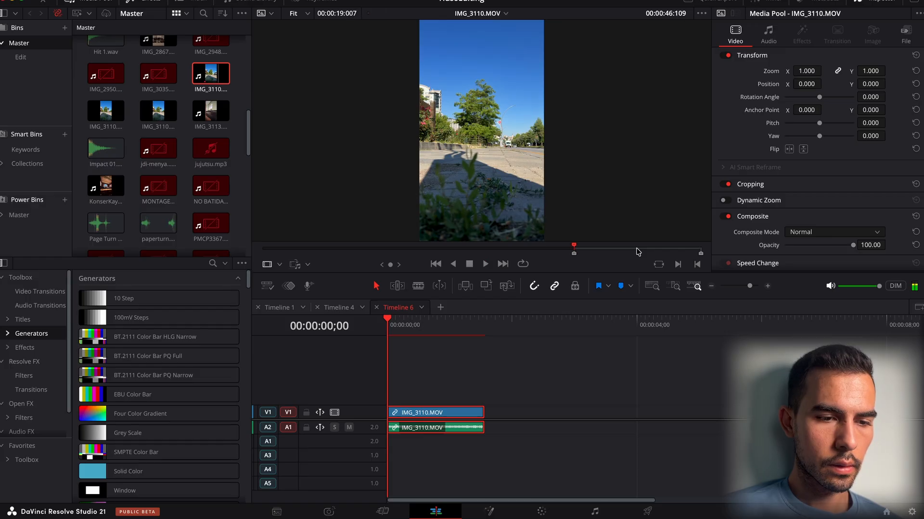
key("XF86AudioLowerVolume")
key("XF86AudioLowerVolume")
key("XF86AudioLowerVolume")
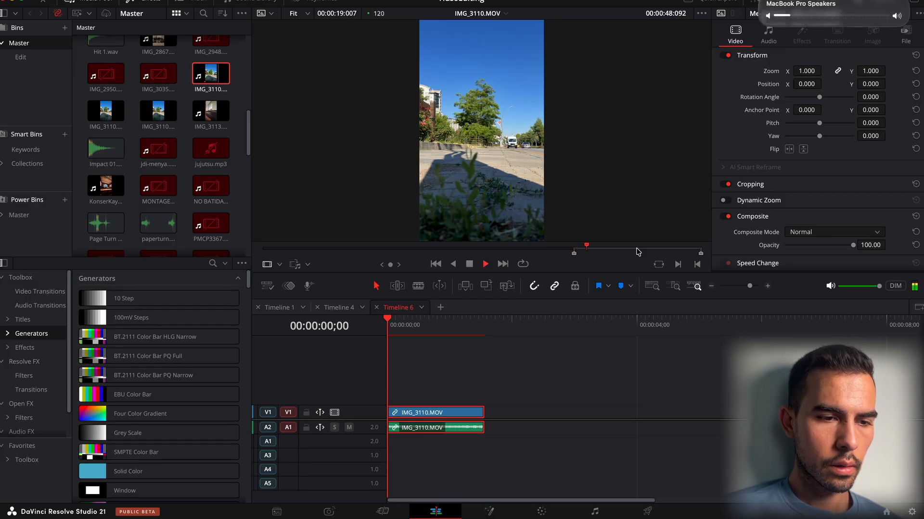
key("i")
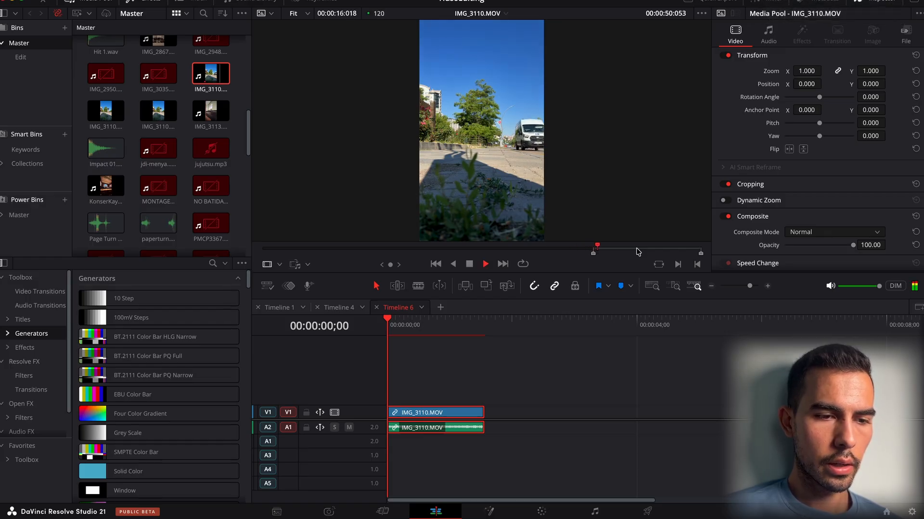
key("space")
key("o")
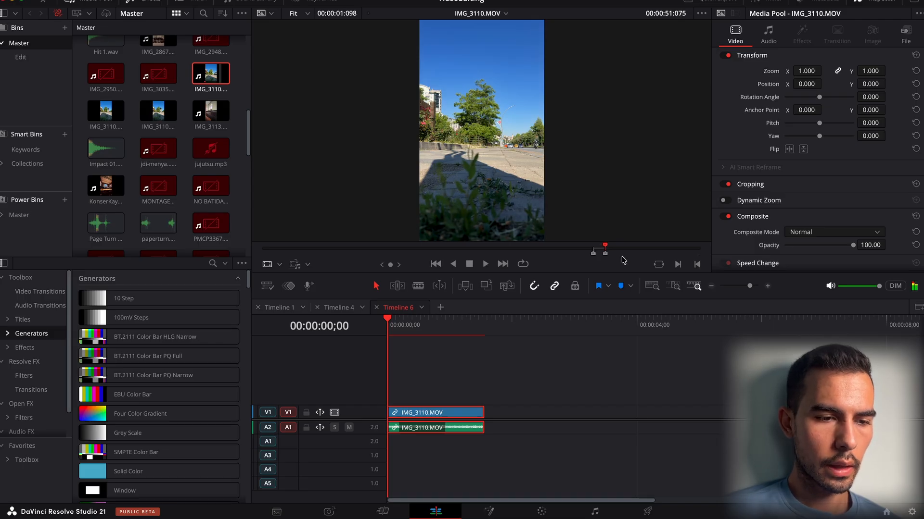
left_click_drag(451, 193, 574, 394)
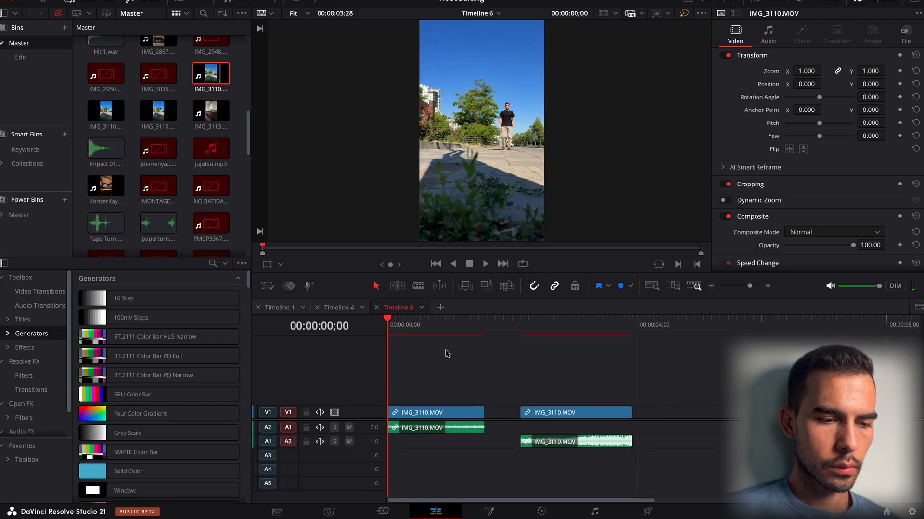
Delete the audio of the first IMG_3110.MOV clip from track A2, keeping its video.
left_click(421, 333)
left_click(465, 433)
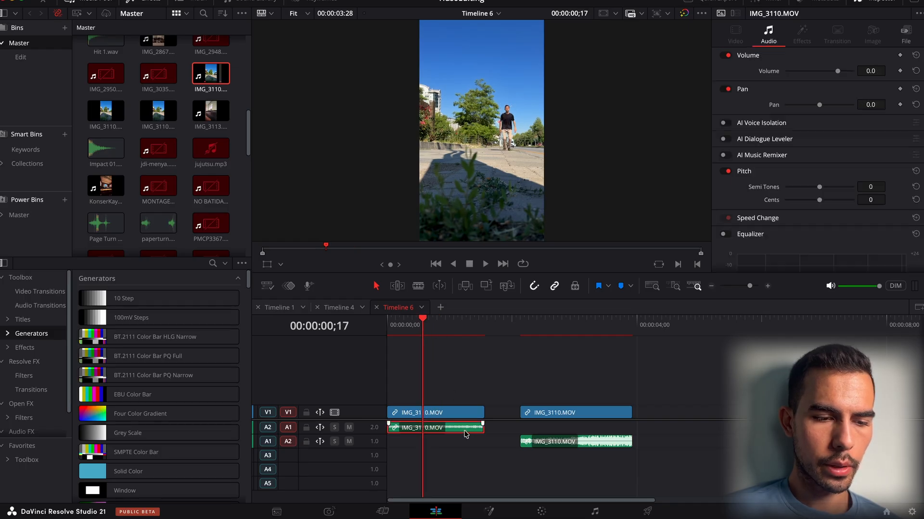
key("Delete")
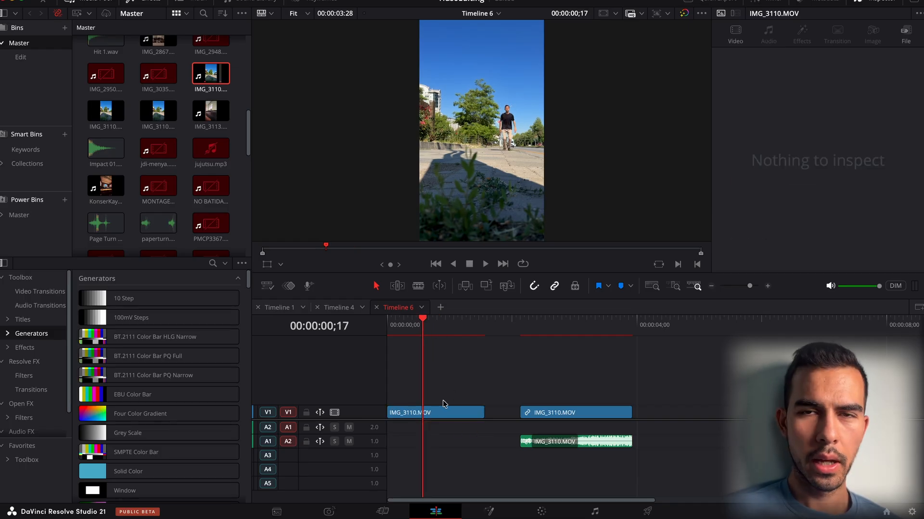
Park the playhead on the jump at 00:00:00;25 and open the first clip on the Fusion page.
left_click(549, 321)
left_click_drag(515, 326, 439, 375)
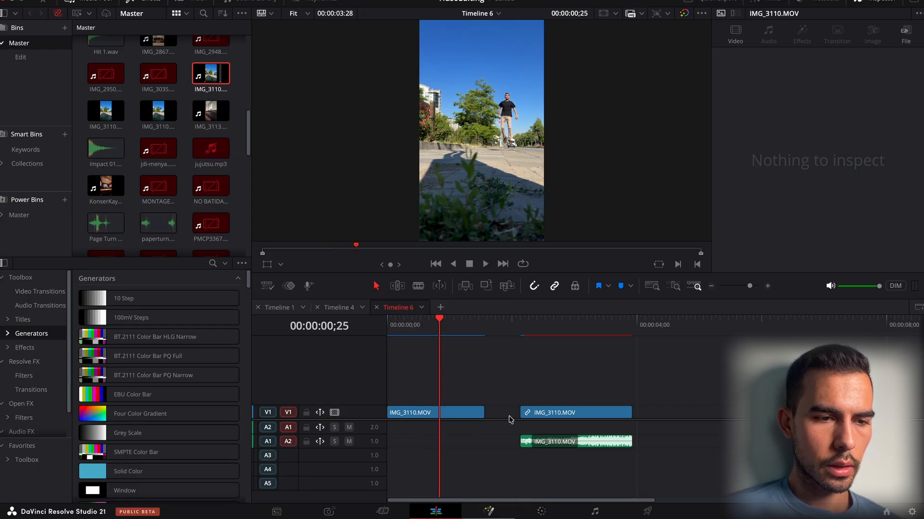
key("shift+5")
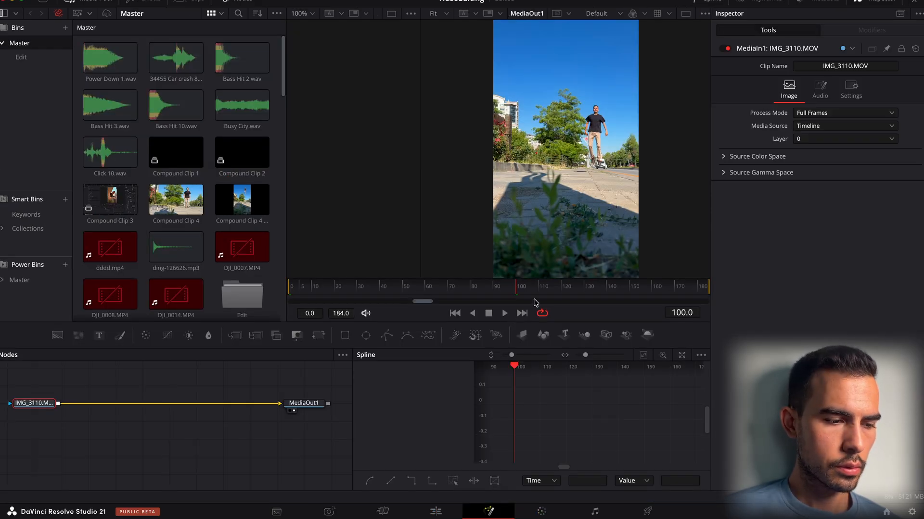
Add a Magic Mask node between the clip and MediaOut1, move it below the line between them, and hide the media pool.
key("shift+space")
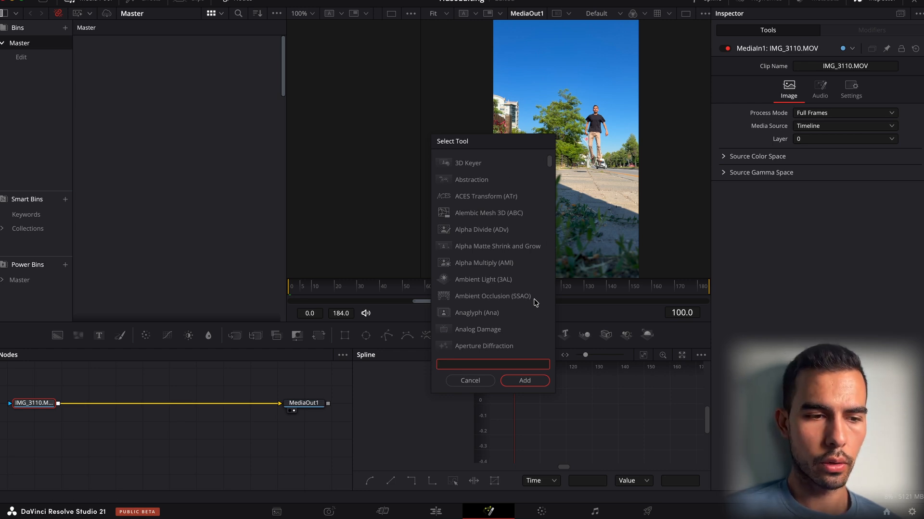
type("magic")
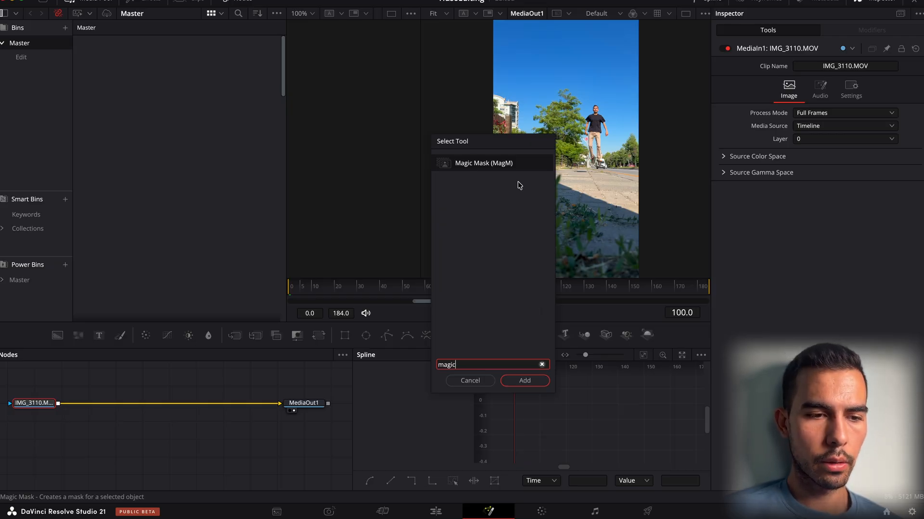
key("Return")
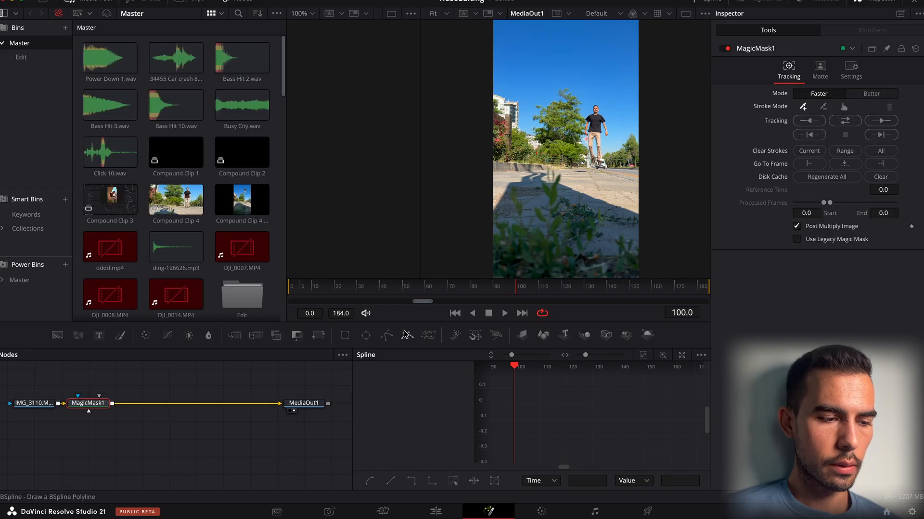
left_click_drag(82, 413, 154, 426)
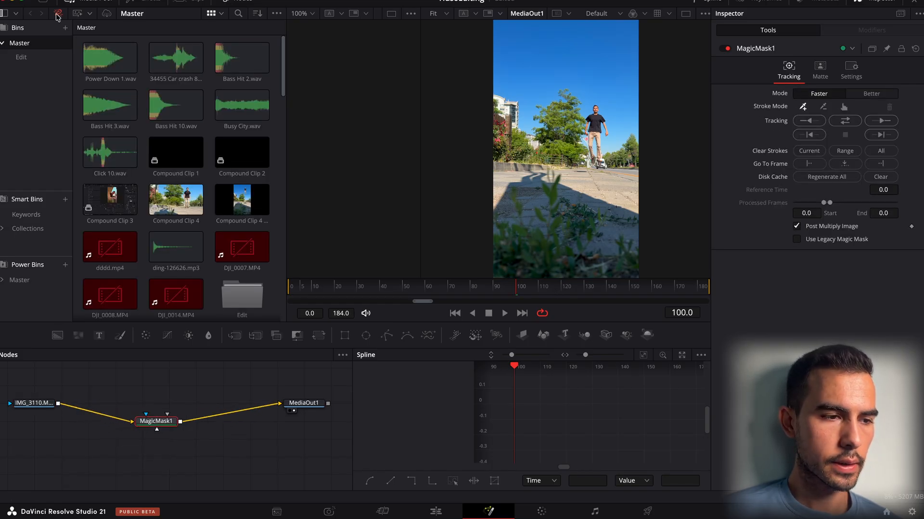
left_click(81, 1)
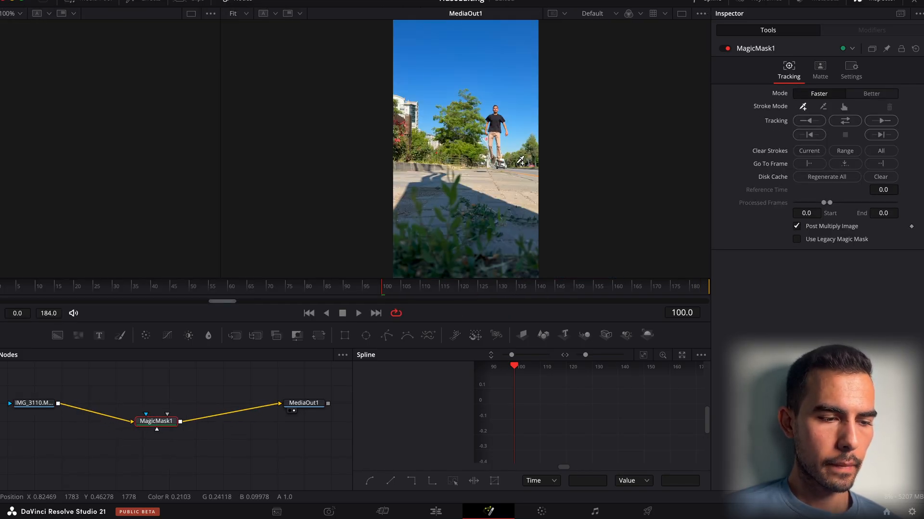
Mask the man by marking his face, shirt and trousers at frame 100, and track the mask in both directions.
scroll(502, 133, "up", 3)
left_click(488, 78)
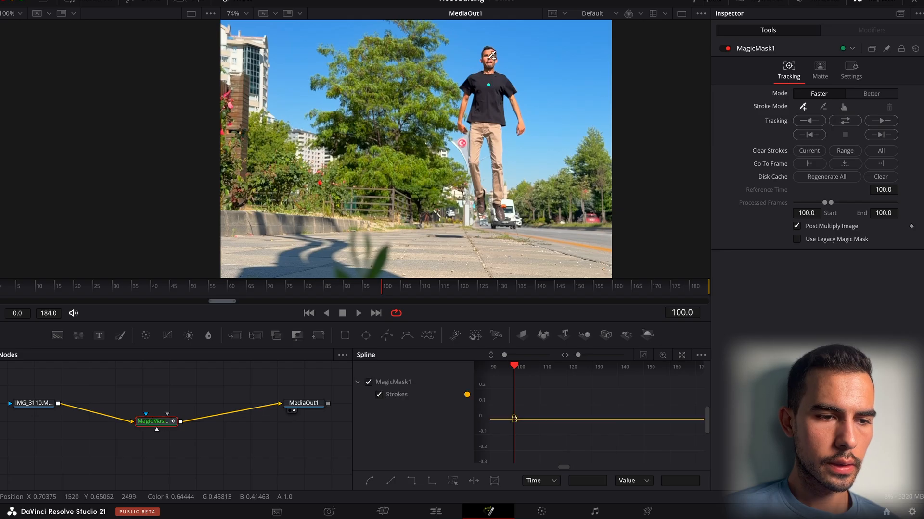
left_click(477, 137)
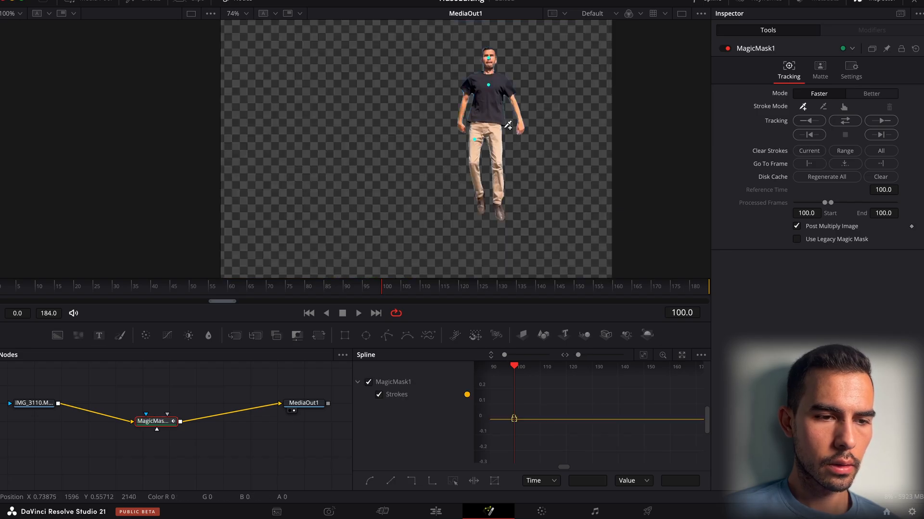
left_click(851, 122)
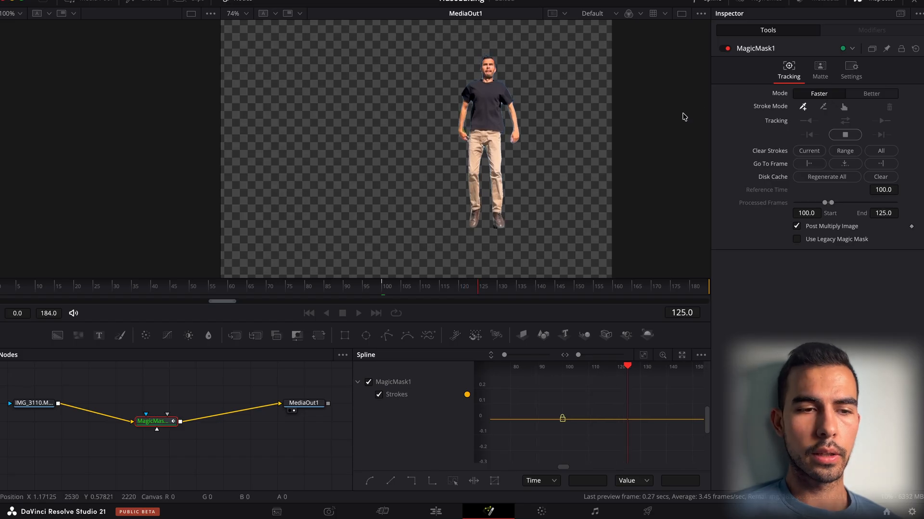
Examine the mask edges around the man's head, neck and shoulders at frame 0.
scroll(639, 102, "down", 5)
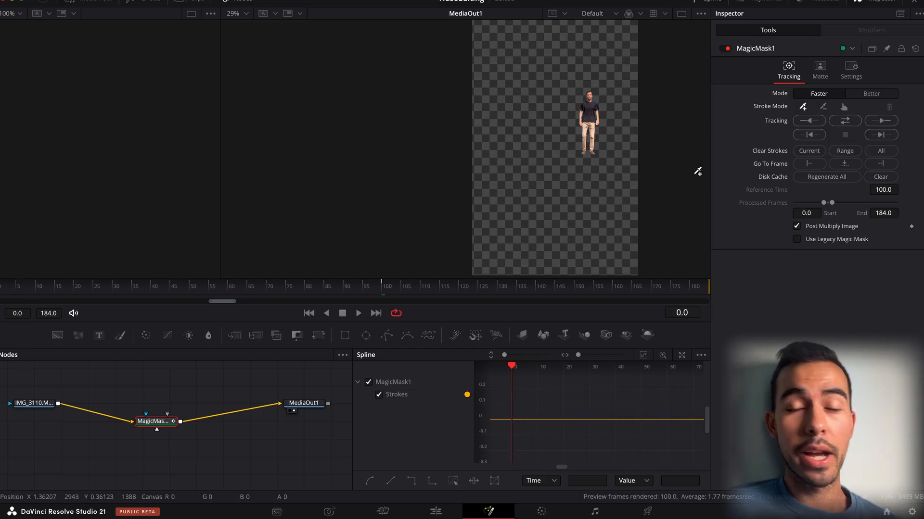
scroll(597, 97, "up", 5)
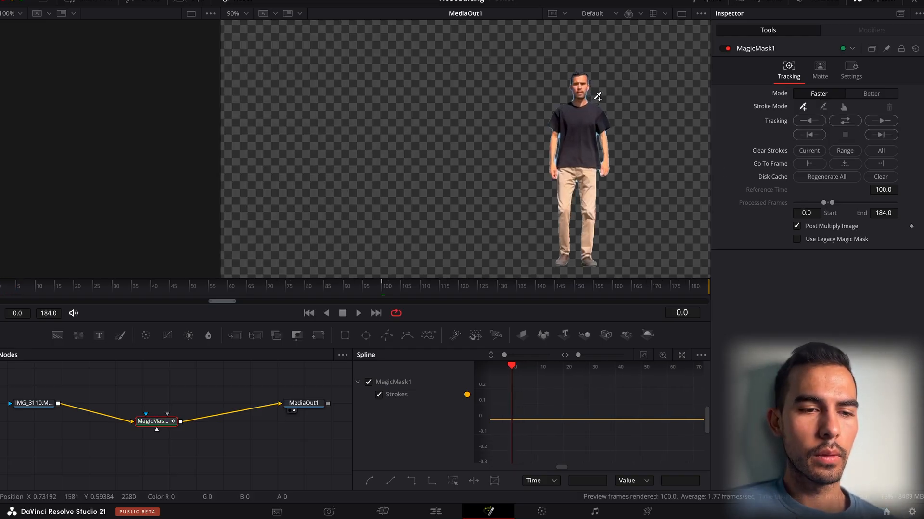
scroll(597, 96, "up", 4)
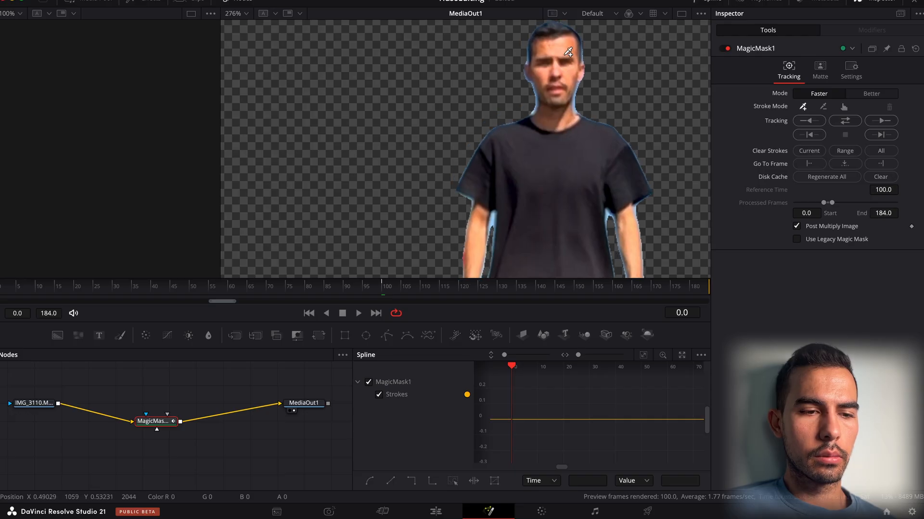
scroll(568, 52, "up", 5)
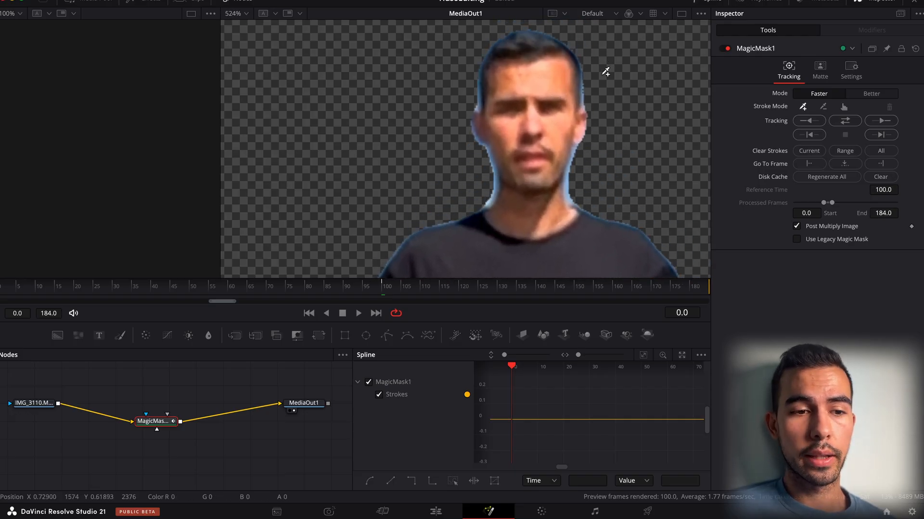
scroll(606, 71, "up", 2)
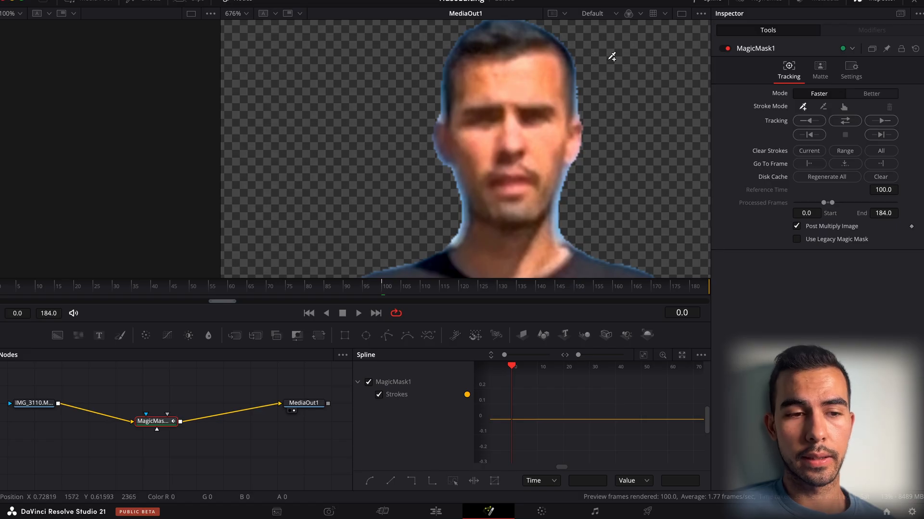
scroll(548, 56, "up", 2)
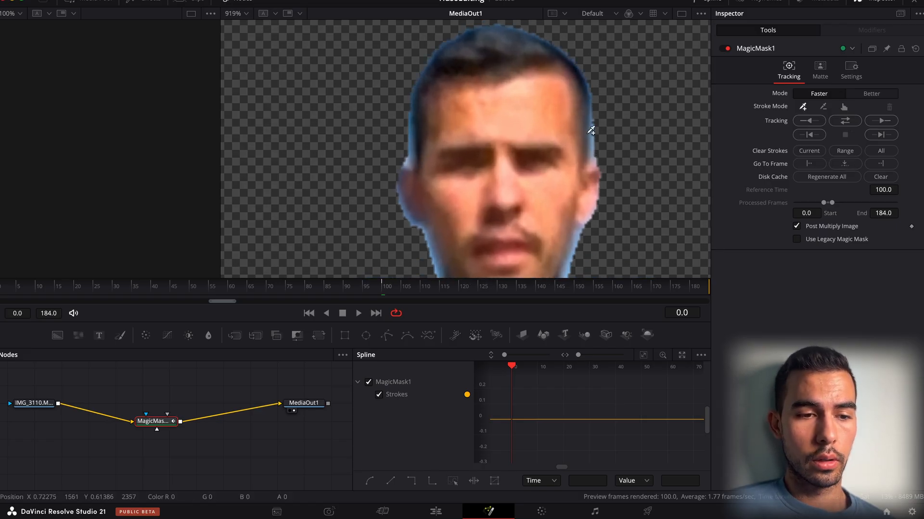
scroll(590, 131, "down", 3)
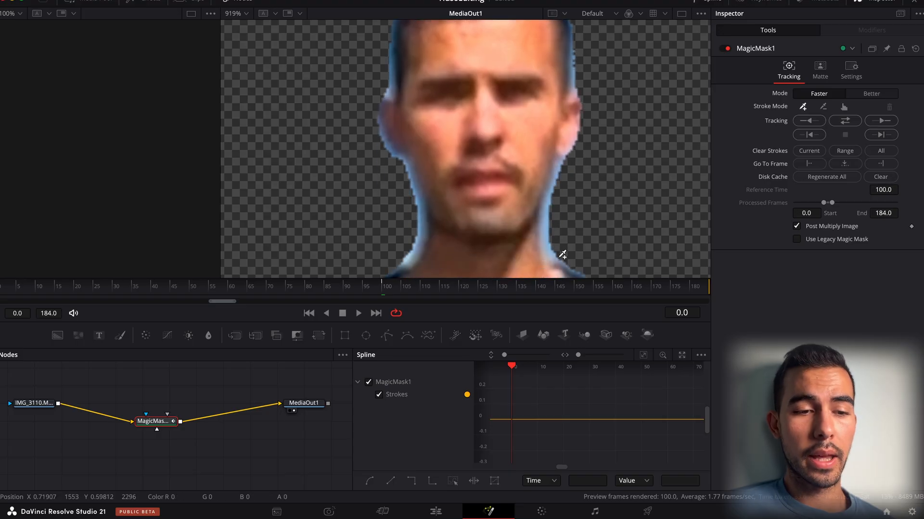
Soften and tighten the Magic Mask matte with Blur 0.31, Erode/Dilate -0.0007 and a low Threshold of 0.439.
left_click(817, 78)
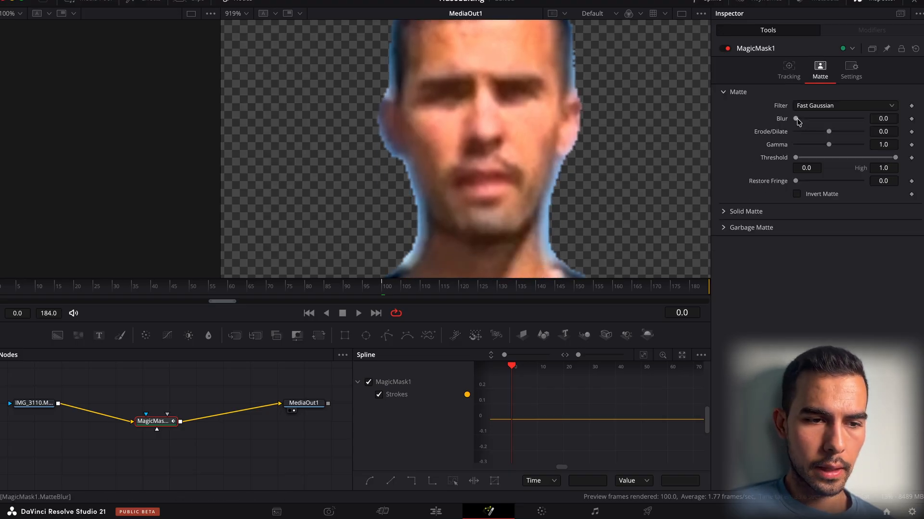
left_click_drag(795, 119, 798, 120)
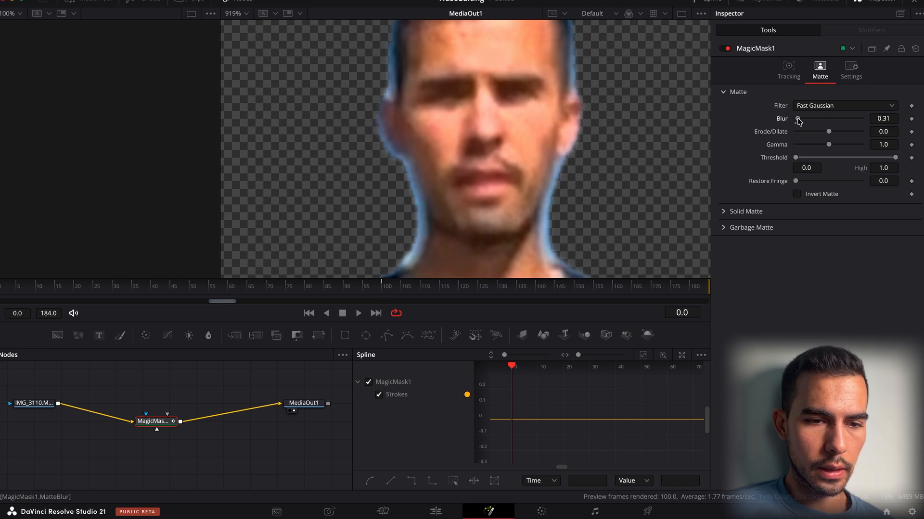
left_click_drag(877, 132, 898, 137)
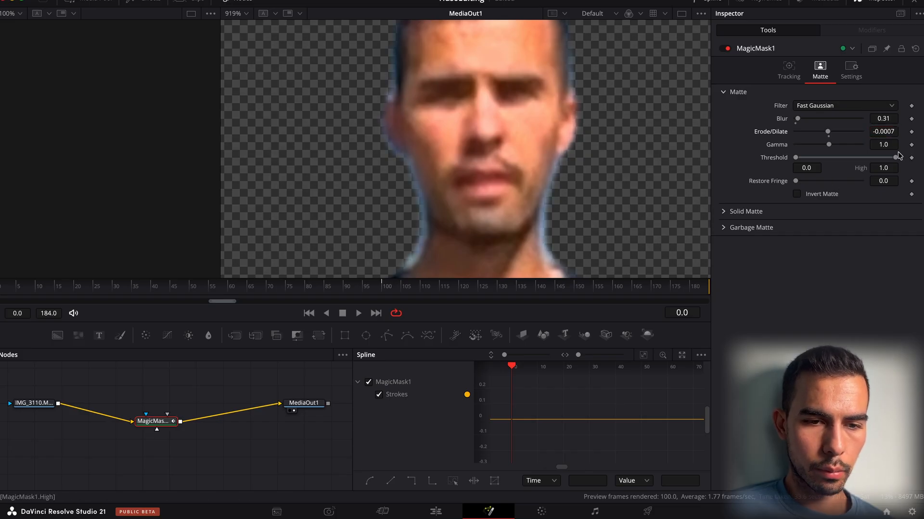
mouse_move(891, 157)
left_mouse_down()
mouse_move(866, 160)
mouse_move(896, 160)
left_mouse_up()
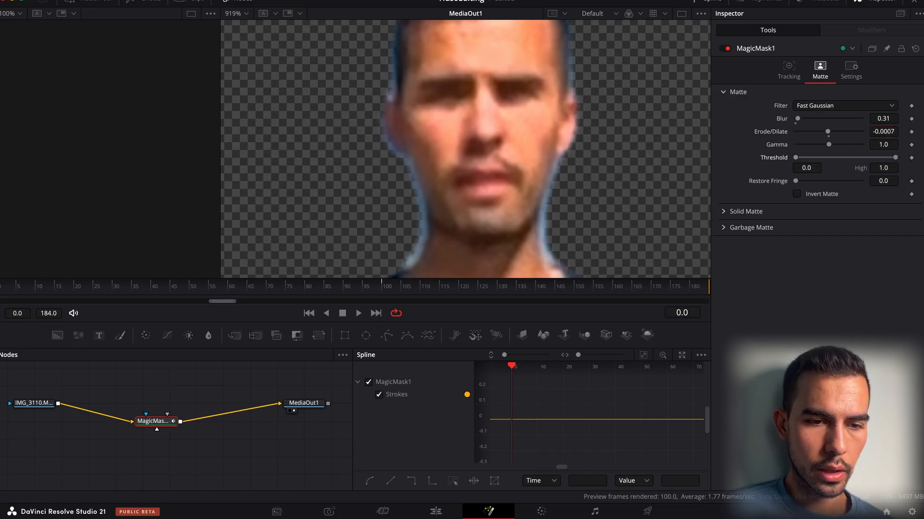
mouse_move(816, 160)
left_mouse_down()
mouse_move(835, 163)
mouse_move(791, 156)
mouse_move(833, 155)
left_mouse_up()
scroll(620, 190, "down", 3)
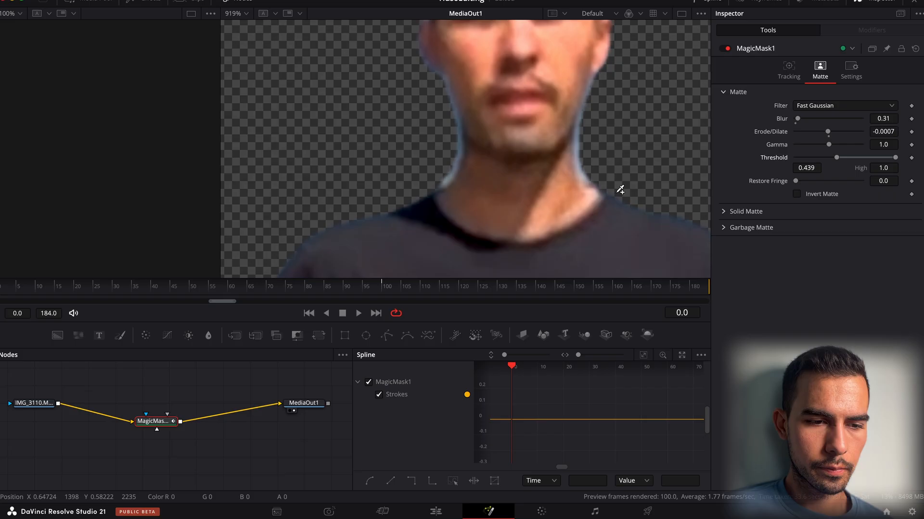
Refine the matte edge with Erode/Dilate at -0.00007, Blur at 1.03 and Gamma at 0.286.
left_click_drag(827, 131, 828, 134)
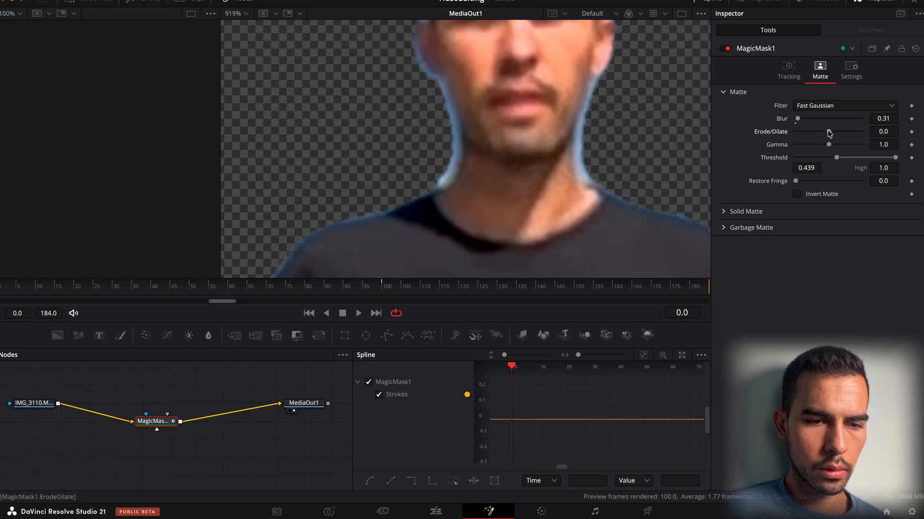
left_click_drag(876, 116, 892, 116)
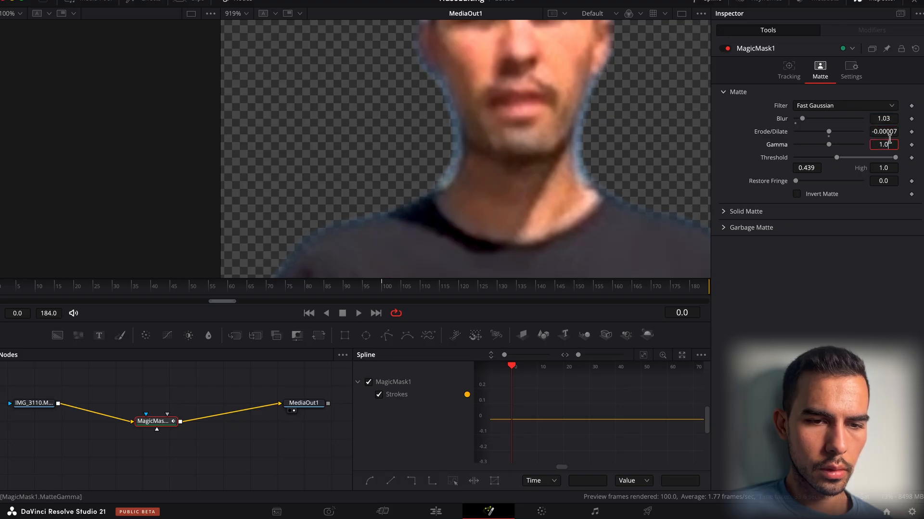
left_click_drag(422, 149, 184, 183)
left_click_drag(883, 144, 705, 159)
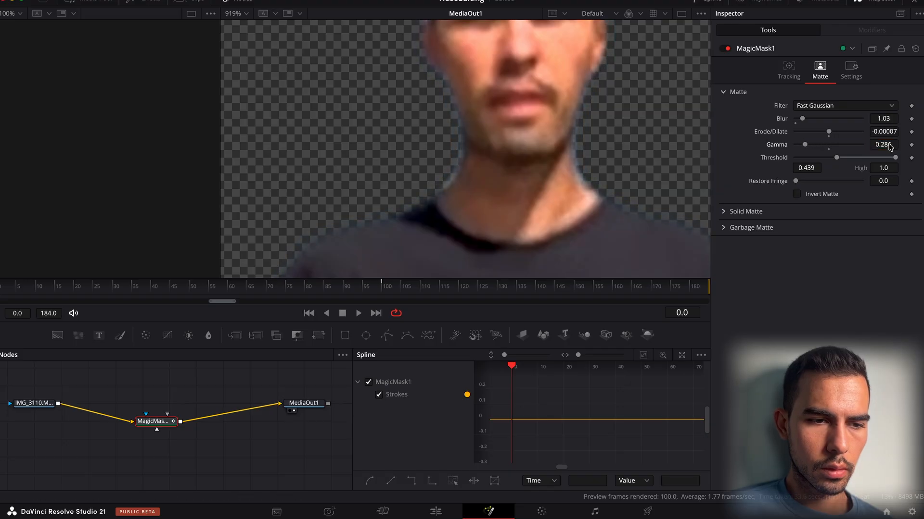
Play back the masked man at full figure and check the matte for leftover background during the jump.
scroll(644, 140, "down", 8)
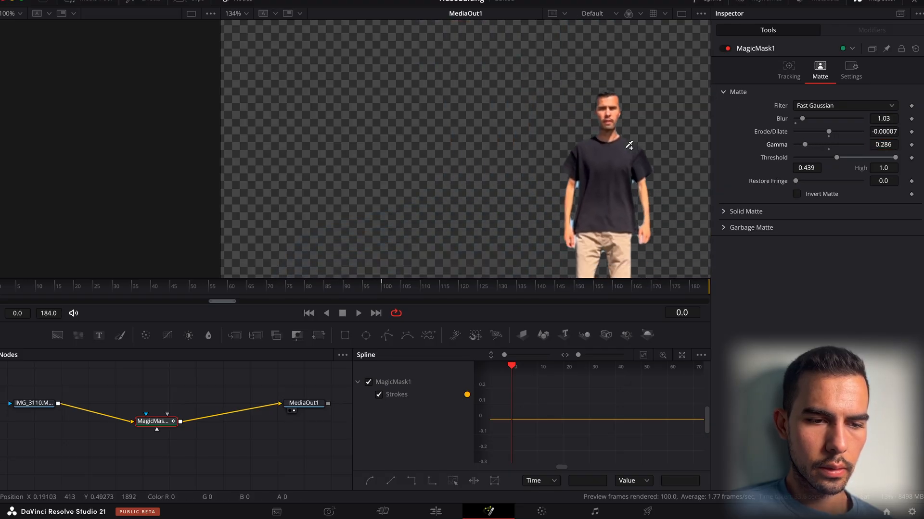
scroll(582, 226, "down", 5)
key("space")
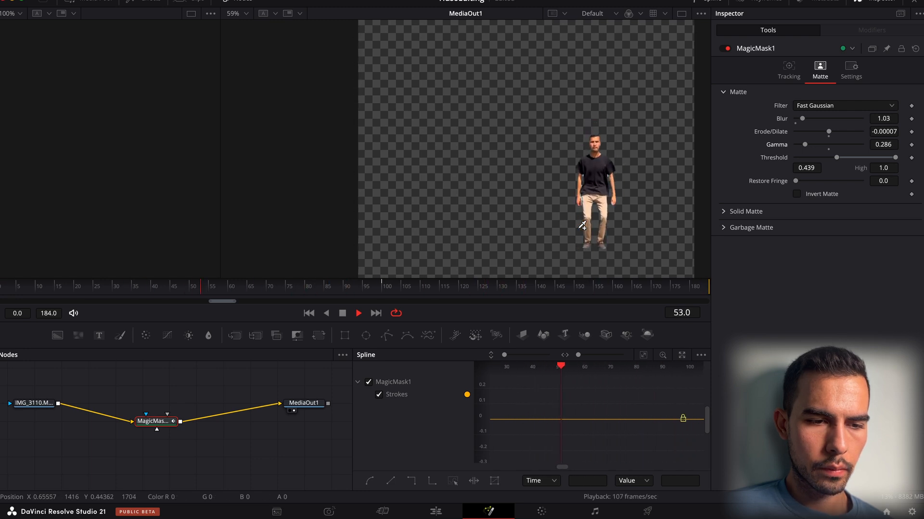
key("space")
key("space")
key("space")
left_click_drag(390, 291, 94, 301)
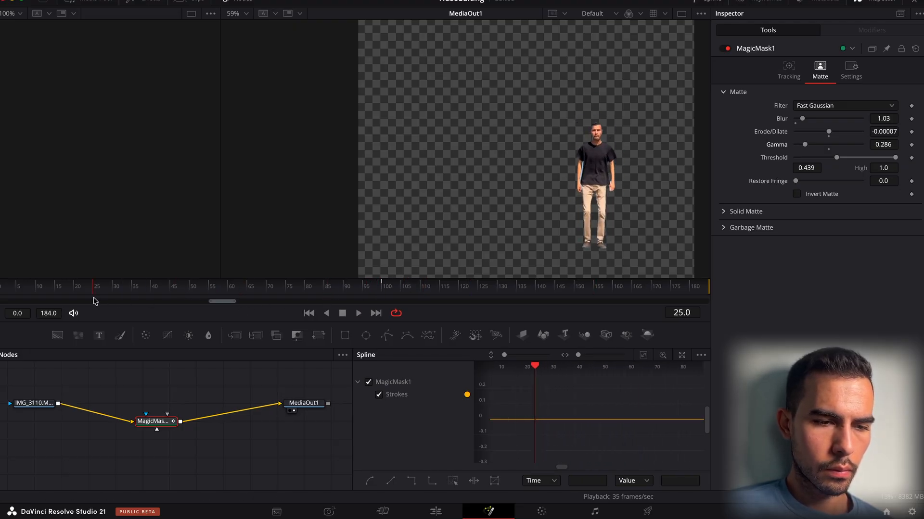
key("space")
key("space")
Exclude the blue gap between the man's right arm and shirt at frame 25, start tracking in both directions, and stop it early.
left_click_drag(326, 295, 95, 302)
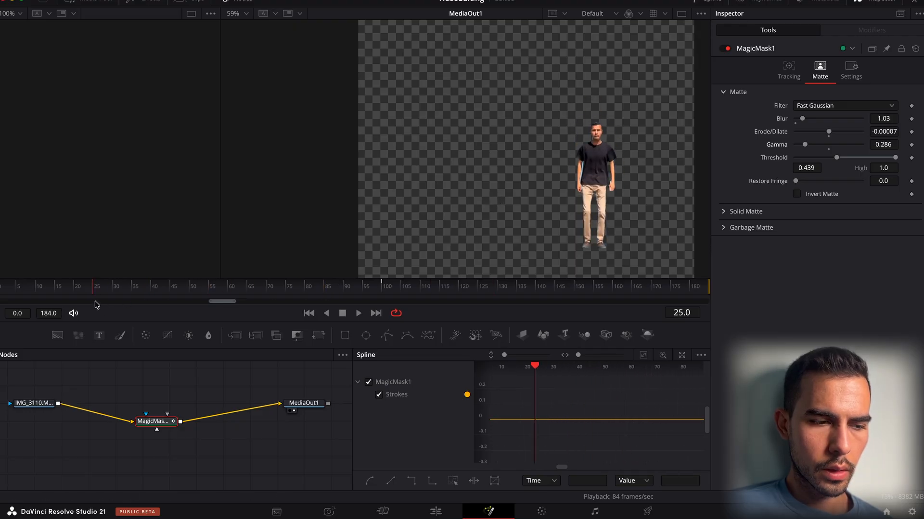
scroll(583, 175, "up", 10)
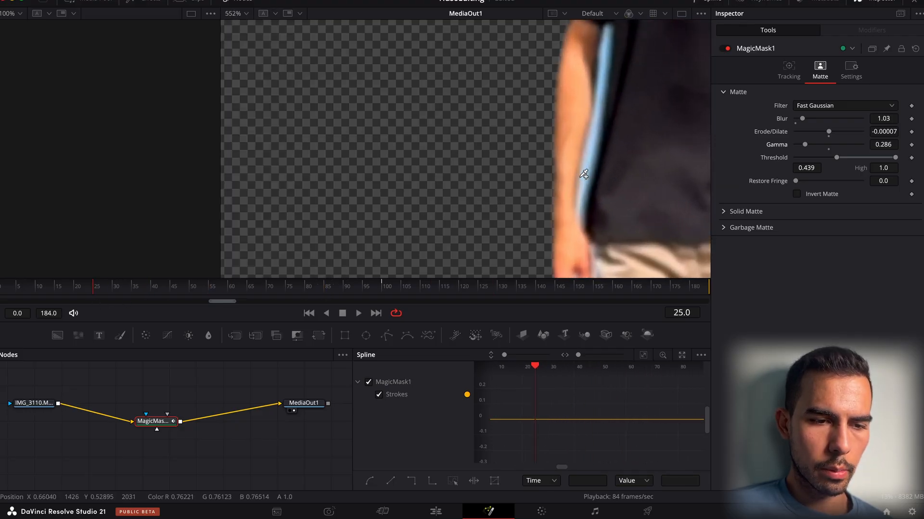
left_click(587, 167)
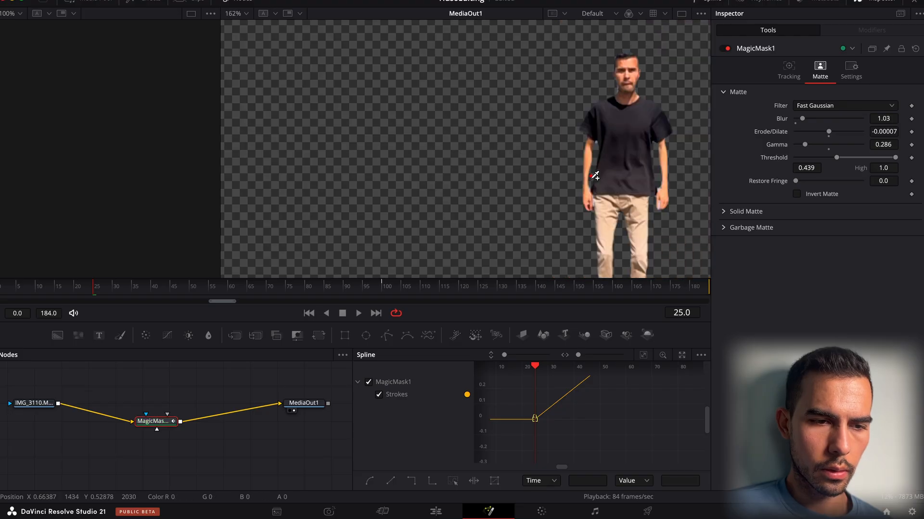
scroll(591, 175, "down", 7)
left_click(779, 81)
left_click(846, 121)
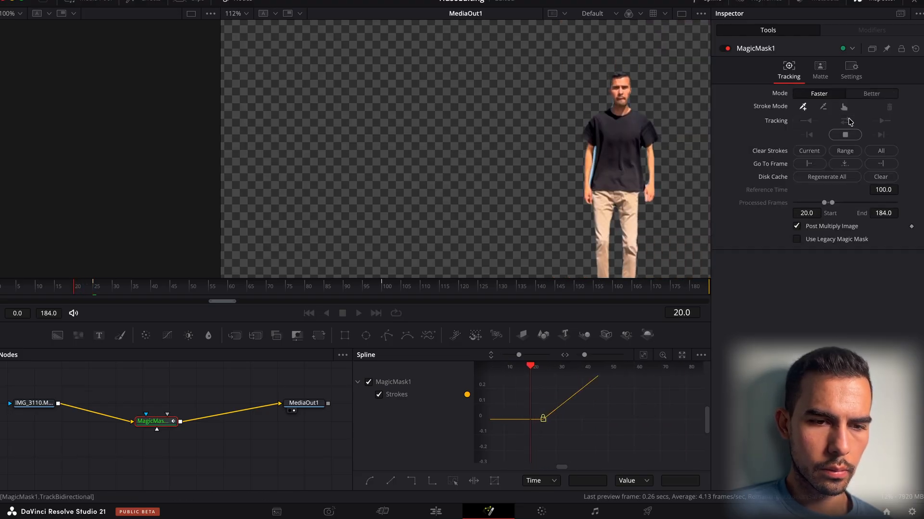
left_click(845, 135)
key("Return")
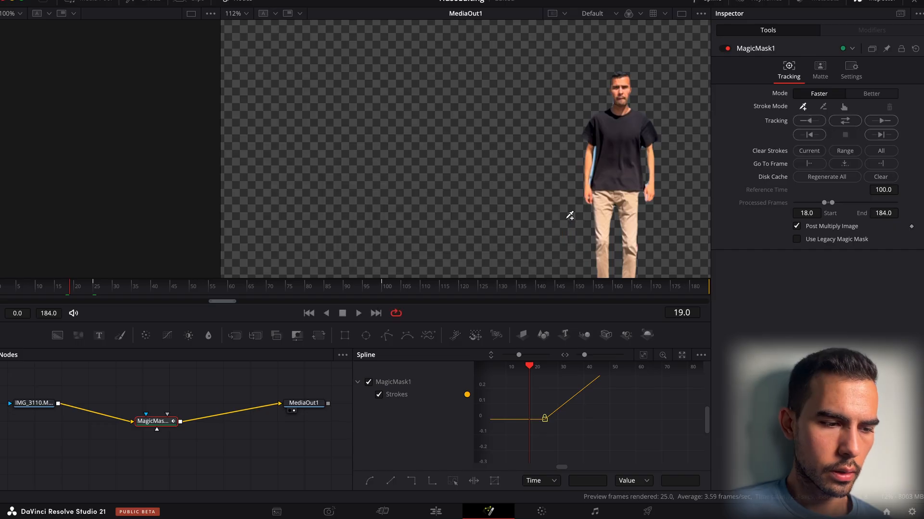
At frame 24, exclude the gap between the man's right arm and shirt with two strokes and track the mask backward.
left_click(93, 286)
key("Left")
key("Left")
key("Right")
scroll(594, 172, "up", 5)
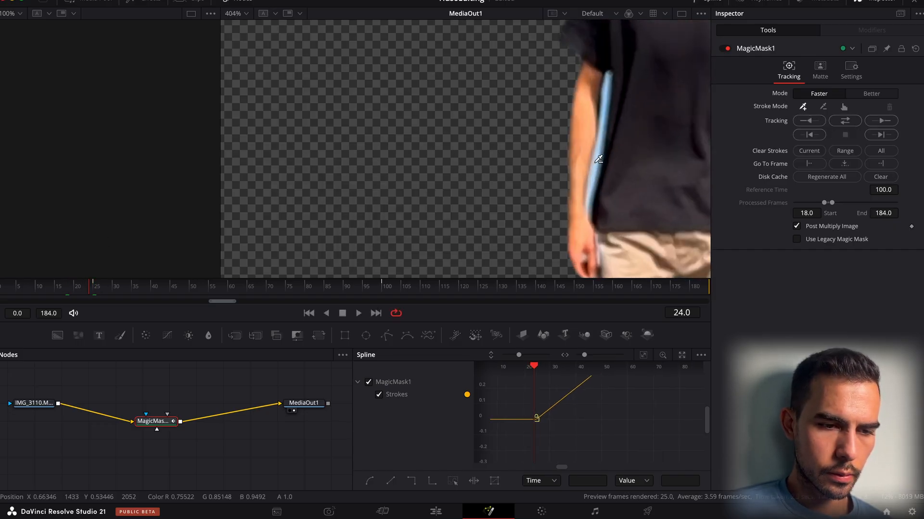
left_click(596, 162)
left_click(602, 97)
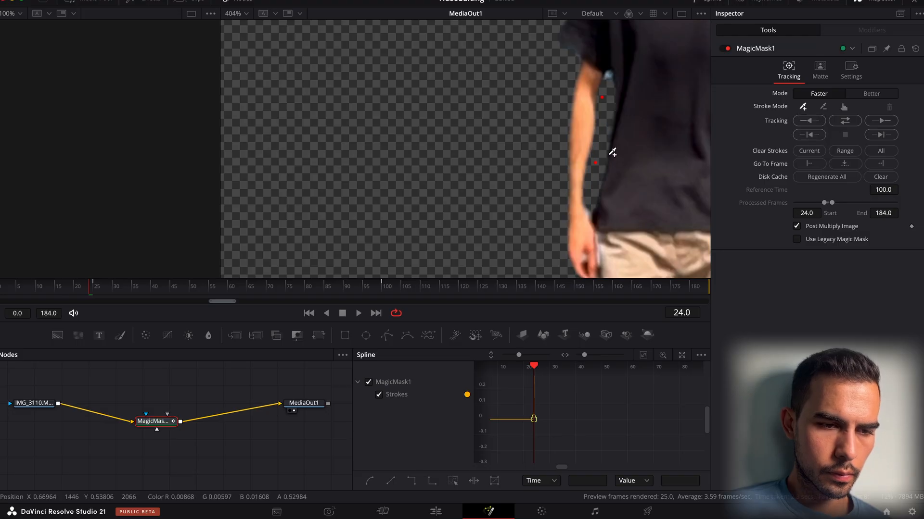
left_click(813, 120)
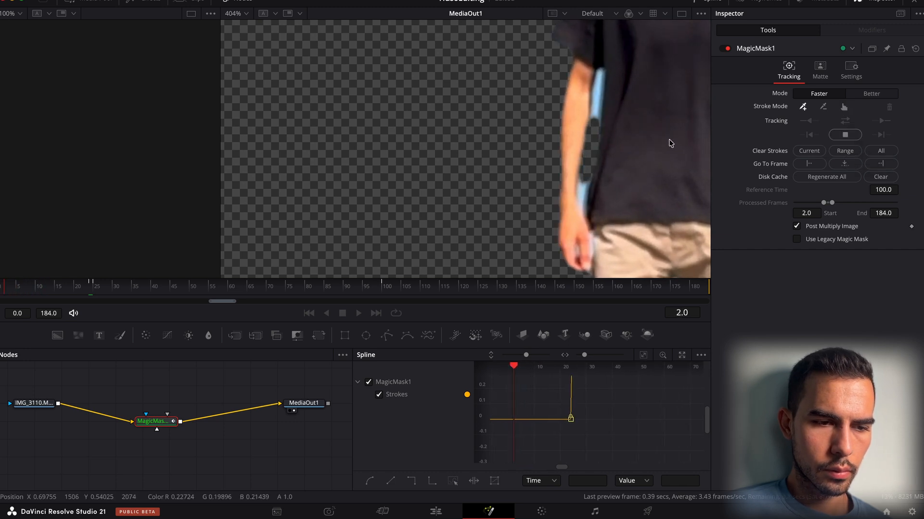
At frame 17, exclude the leftover background below the right sleeve and track the mask backward to the start.
left_click(92, 287)
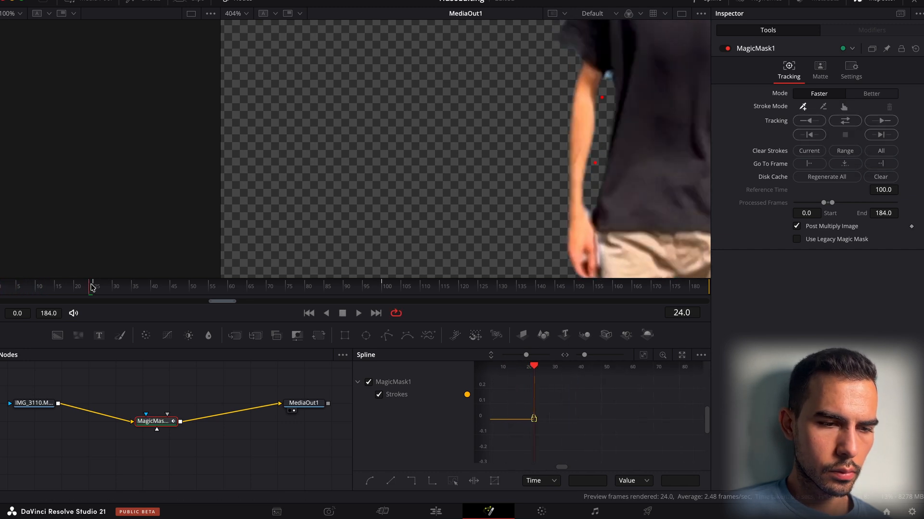
left_click_drag(77, 292, 64, 295)
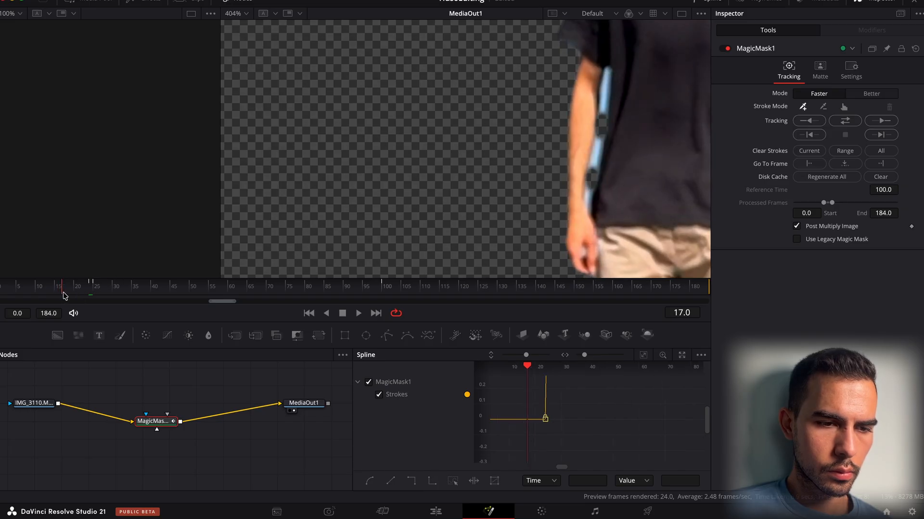
left_click(603, 86)
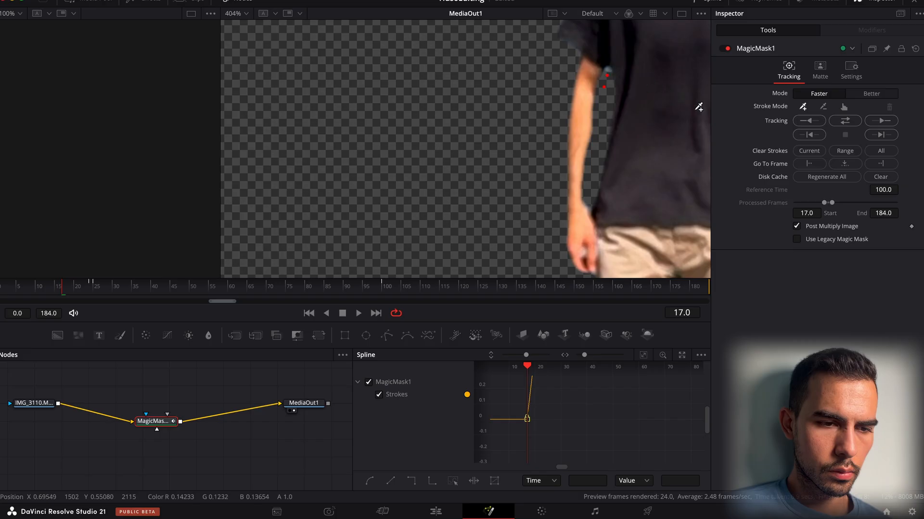
left_click(815, 120)
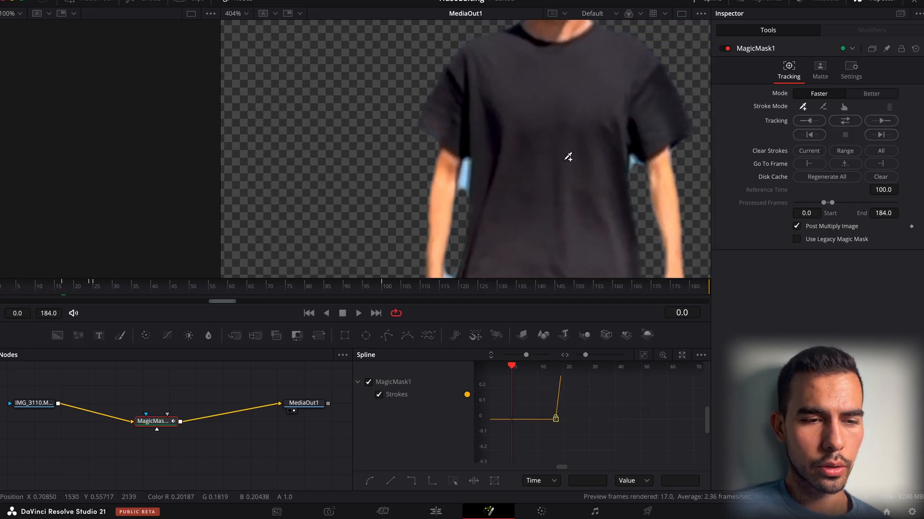
At frame 0, exclude the background remnants near the right sleeve and wrist and track the mask forward.
scroll(568, 156, "down", 5)
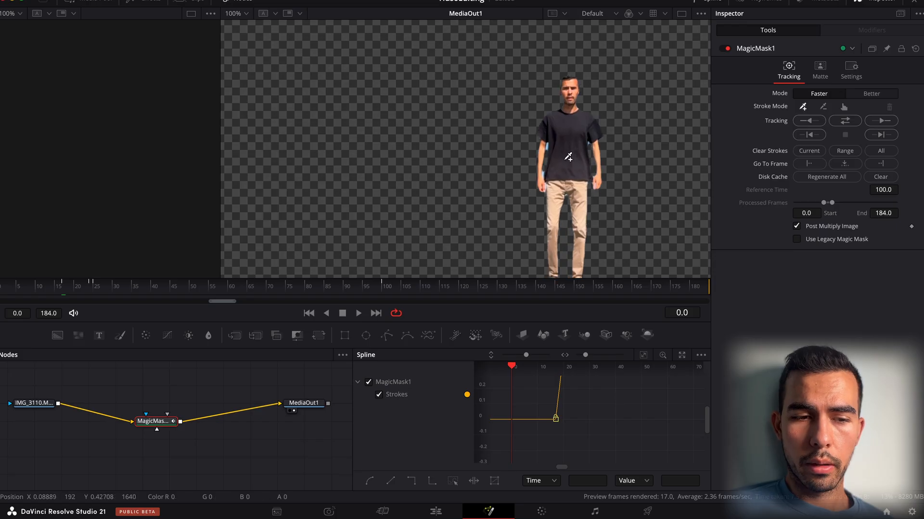
scroll(568, 157, "down", 3)
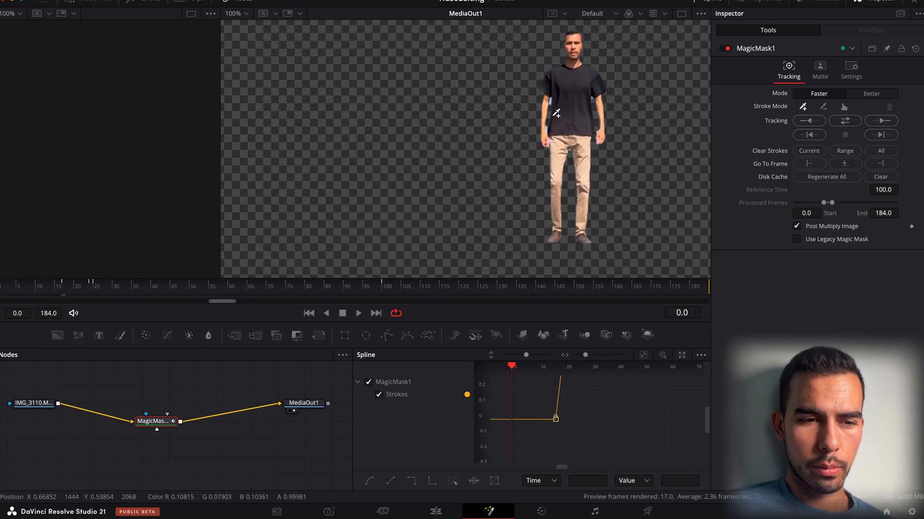
scroll(556, 114, "up", 7)
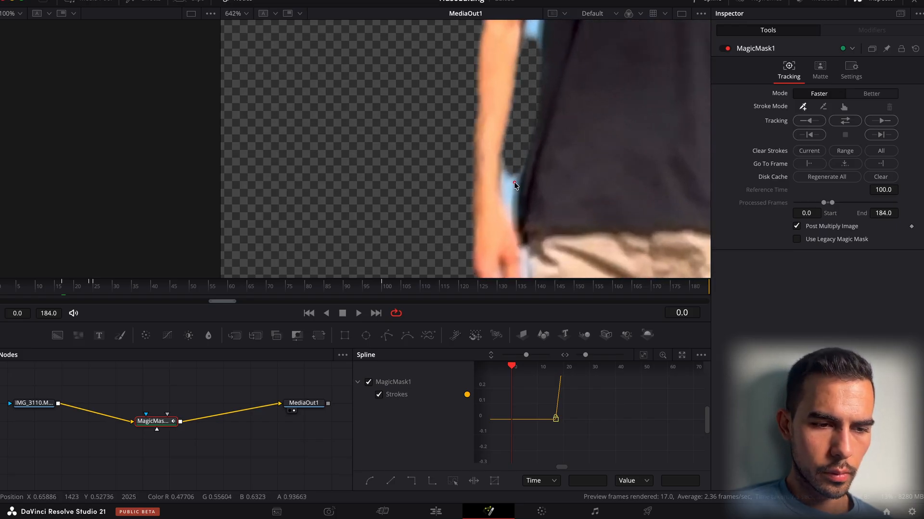
scroll(528, 144, "up", 2)
left_click(538, 30)
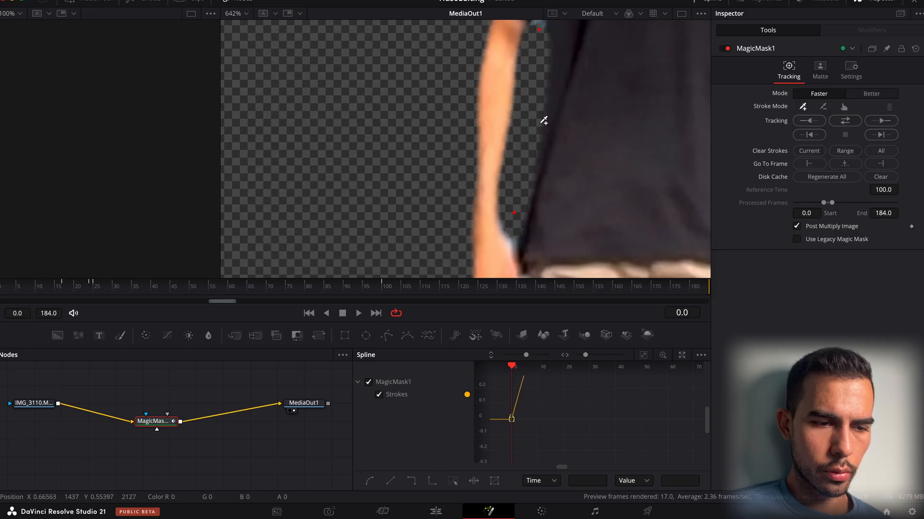
left_click(881, 120)
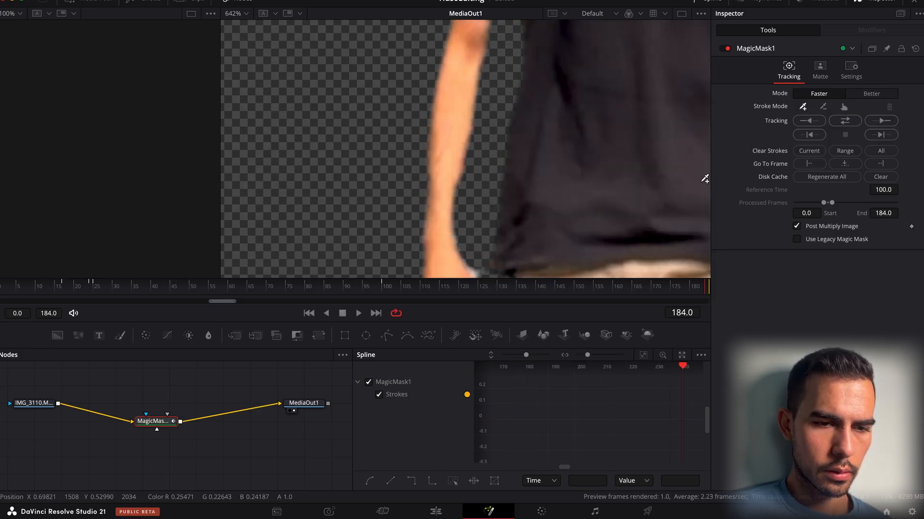
left_click(839, 123)
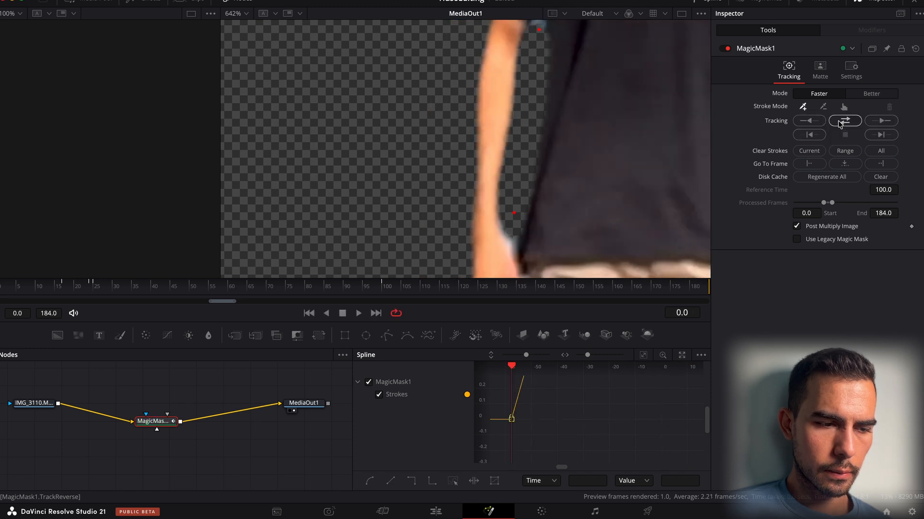
Exclude the remaining background between the man's right arm and shirt at frames 27 and 37.
left_click_drag(257, 294, 101, 303)
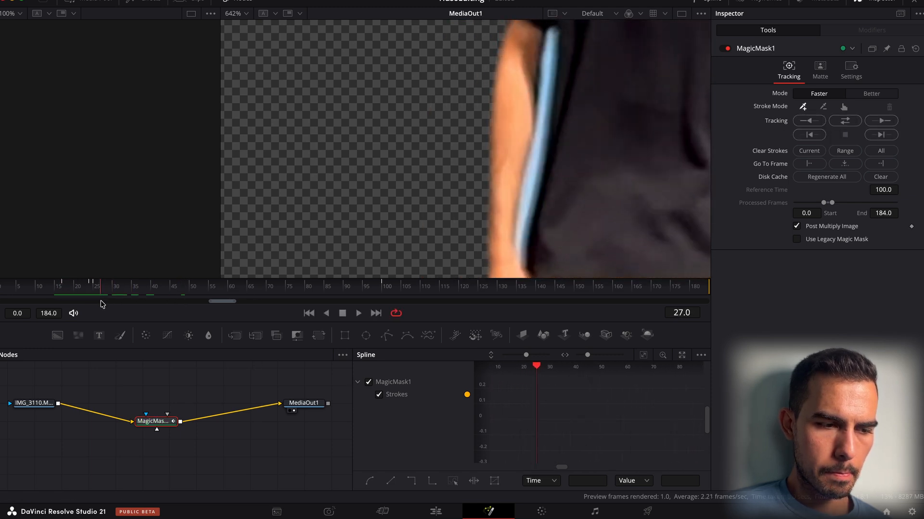
left_click(544, 91)
left_click(549, 51)
left_click(138, 295)
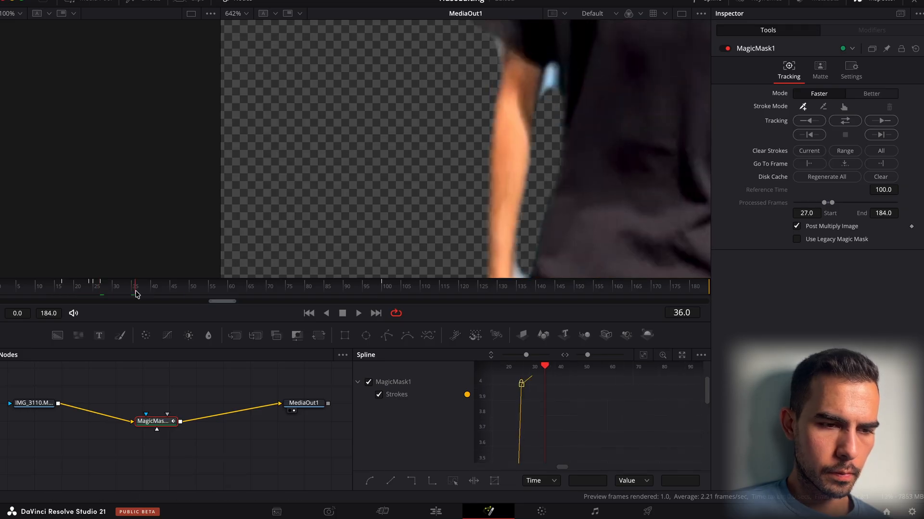
left_click(555, 85)
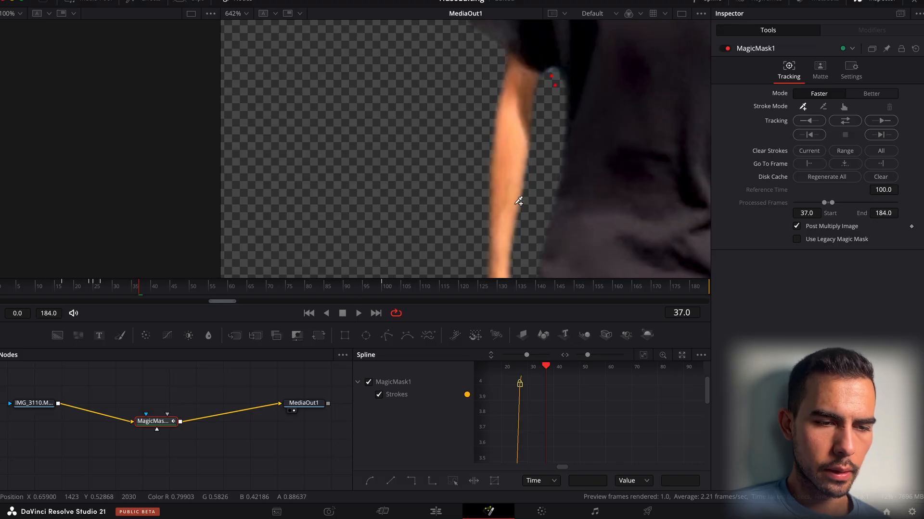
At frame 54, exclude the background below the right sleeve and beside the forearm from the mask.
scroll(510, 202, "down", 5)
scroll(509, 209, "up", 3)
left_click_drag(189, 296, 205, 297)
scroll(512, 238, "up", 8)
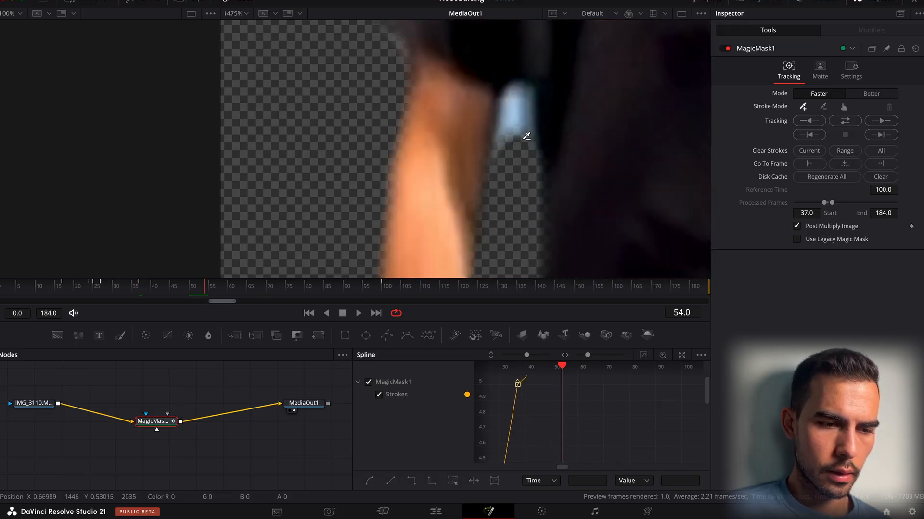
left_click(495, 254)
scroll(520, 161, "down", 7)
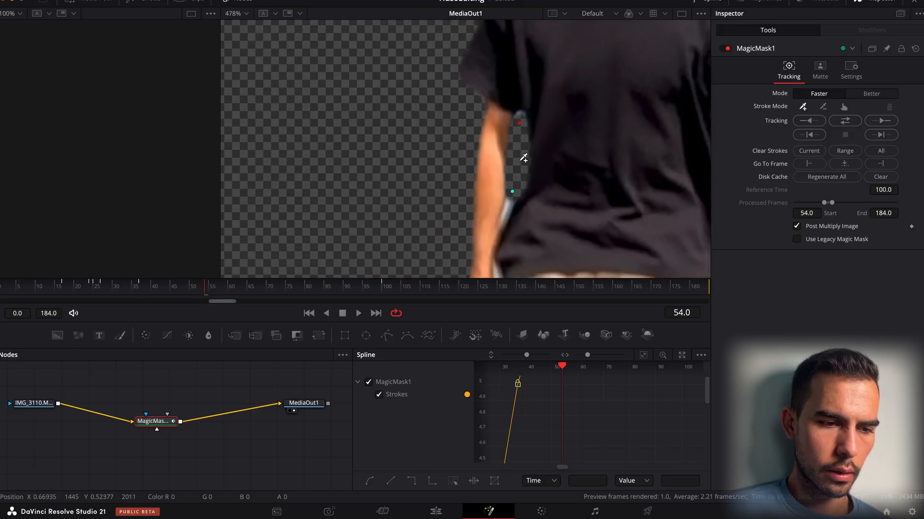
left_click(509, 205)
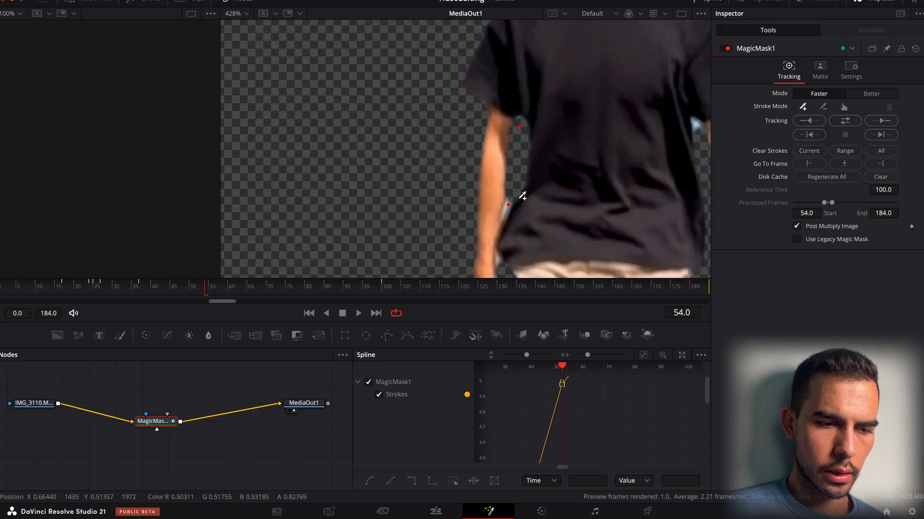
Track the refined mask in both directions from frame 54 and play back the whole cutout.
scroll(575, 173, "right", 2)
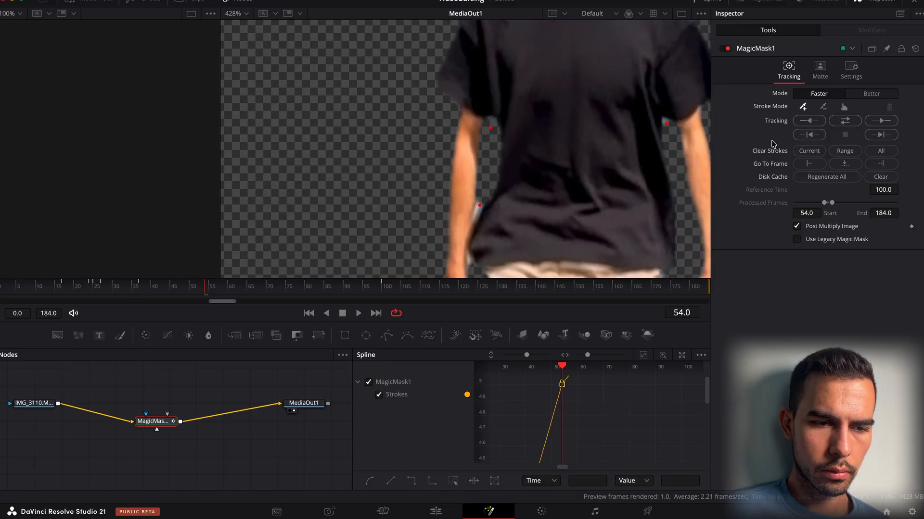
left_click(837, 124)
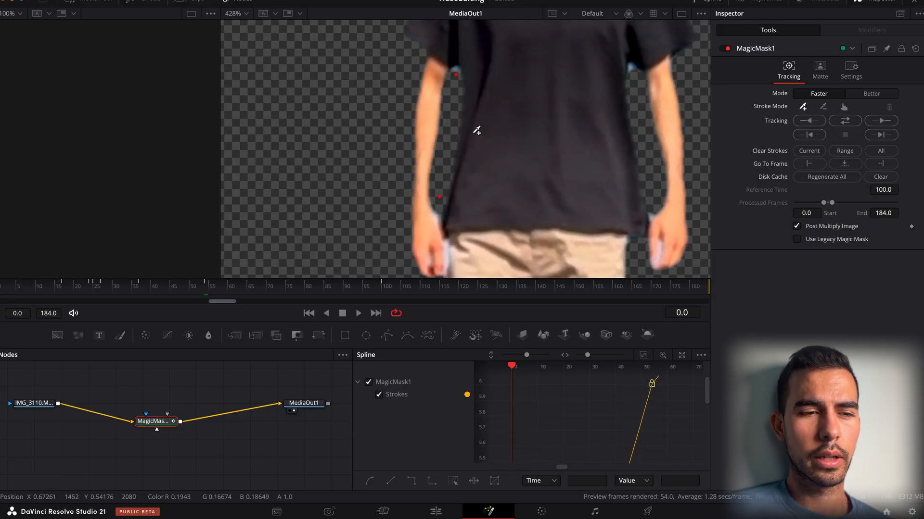
mouse_move(27, 284)
left_mouse_down()
mouse_move(101, 286)
mouse_move(17, 294)
left_mouse_up()
key("space")
scroll(520, 158, "down", 5)
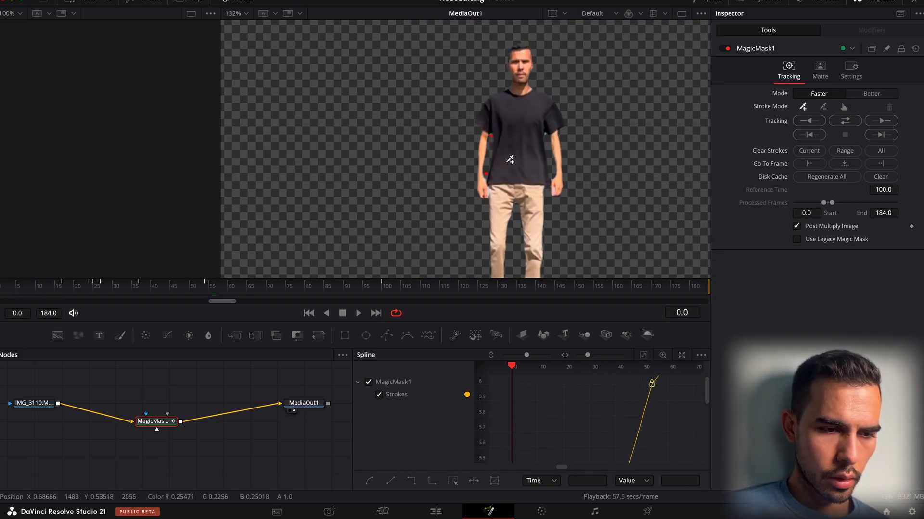
key("space")
At frame 24, add a Delta Keyer after the Magic Mask and set its solid source alpha to Subtract.
left_click(434, 288)
left_click_drag(434, 289, 91, 292)
key("shift+space")
type("delta")
key("Return")
left_click(898, 88)
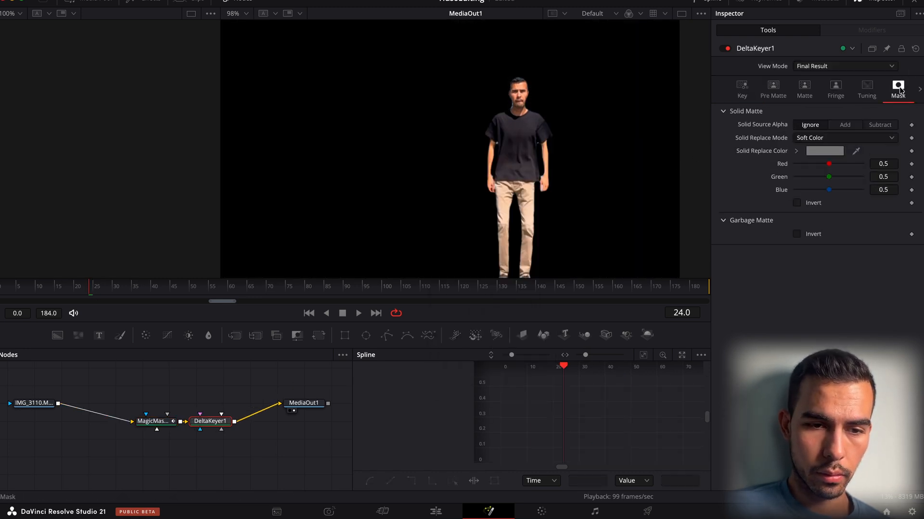
left_click(874, 125)
scroll(515, 148, "up", 5)
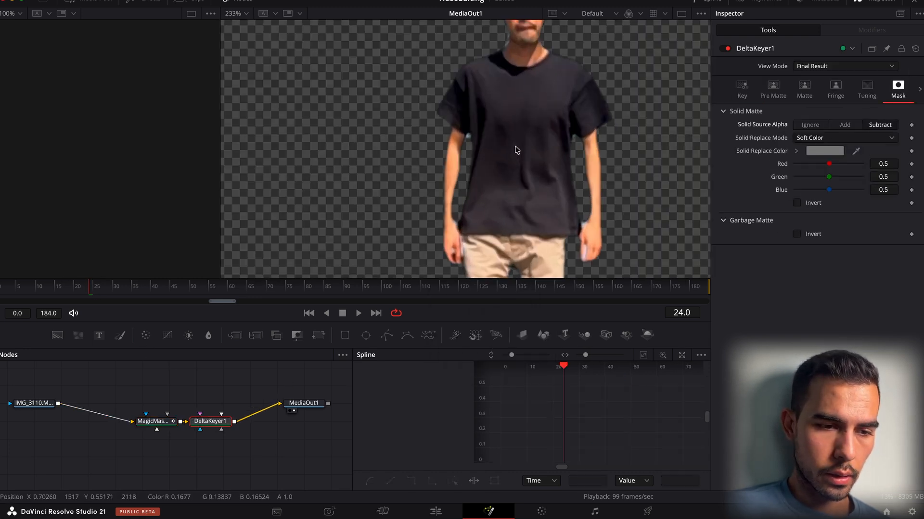
Sample the blue background residue beside the man's right arm as the solid replace color at frames 42 and 25, checking playback.
left_click(156, 289)
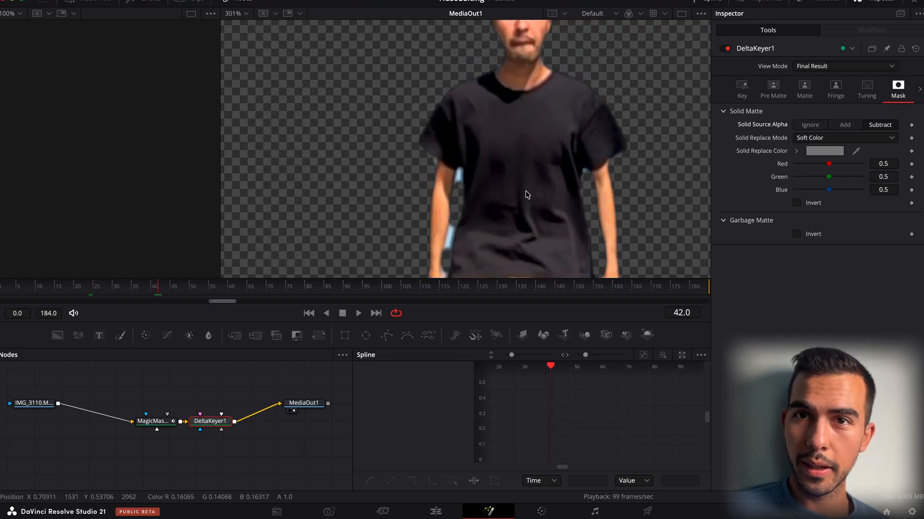
scroll(551, 158, "up", 3)
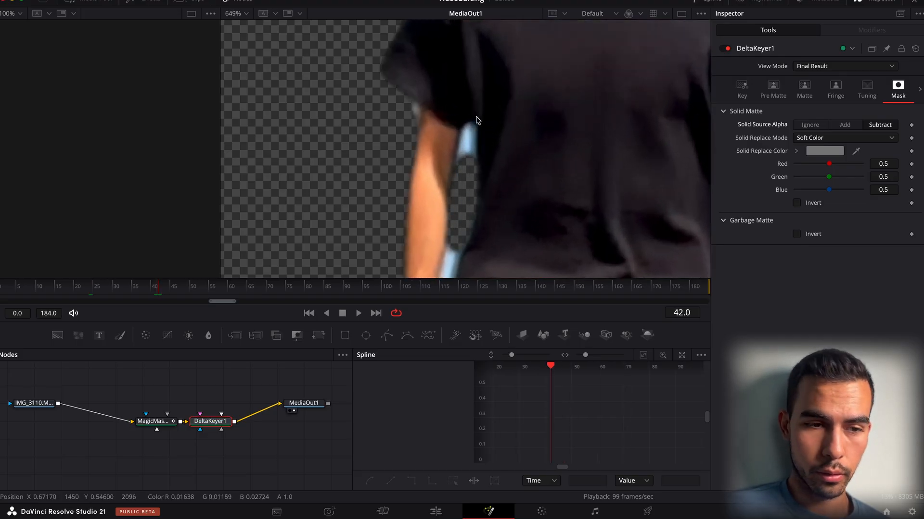
left_click_drag(856, 152, 466, 144)
key("1")
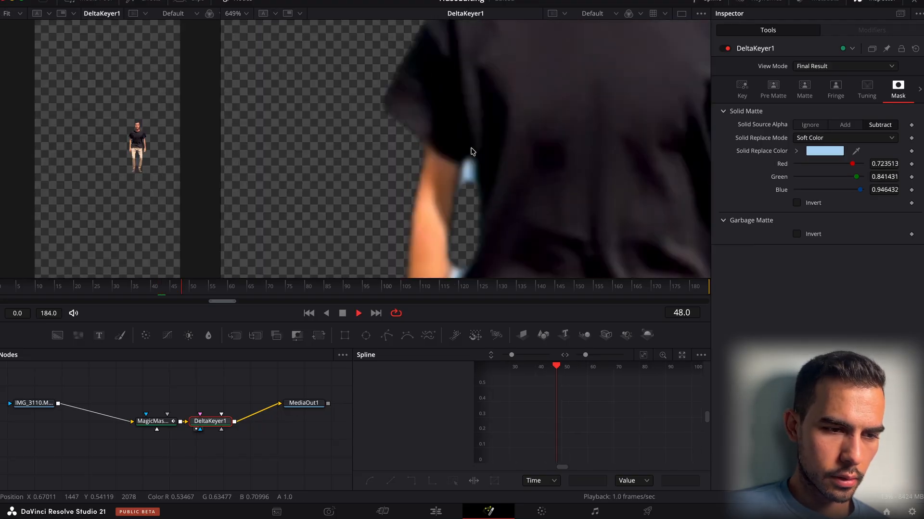
left_click(271, 284)
left_click_drag(188, 296, 101, 301)
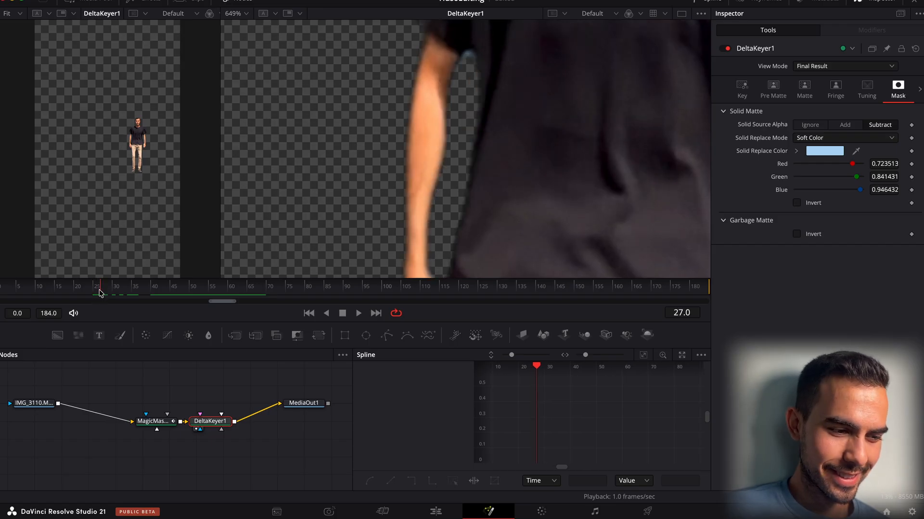
left_click(94, 299)
left_click_drag(849, 155, 466, 94)
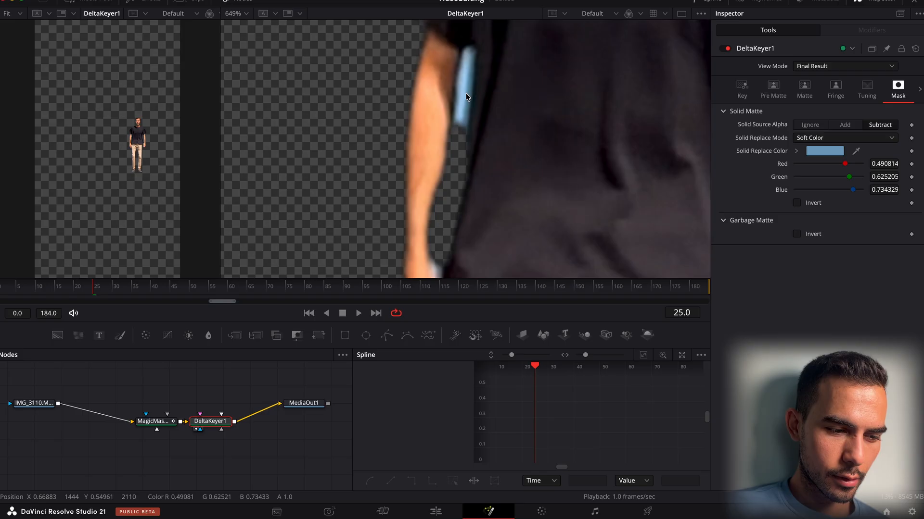
Delete the Delta Keyer node and play the Magic Mask result.
left_click_drag(204, 426, 222, 426)
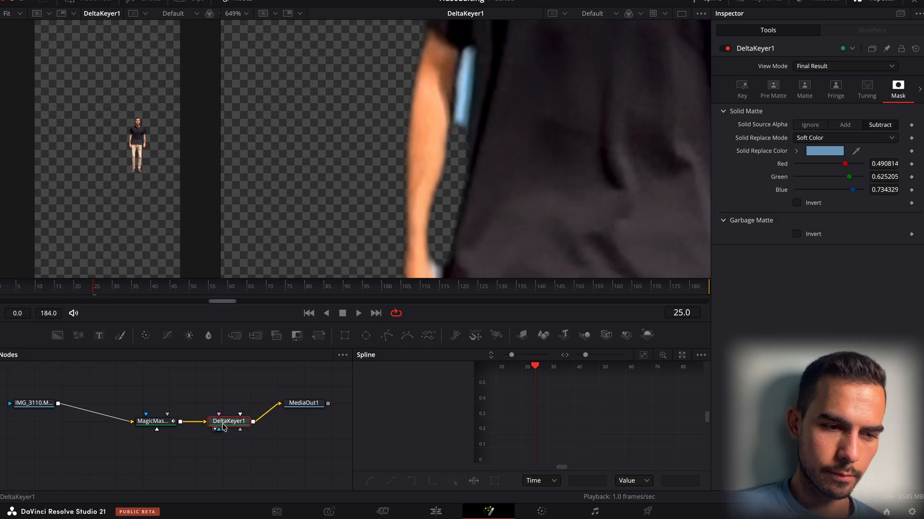
key("Delete")
key("space")
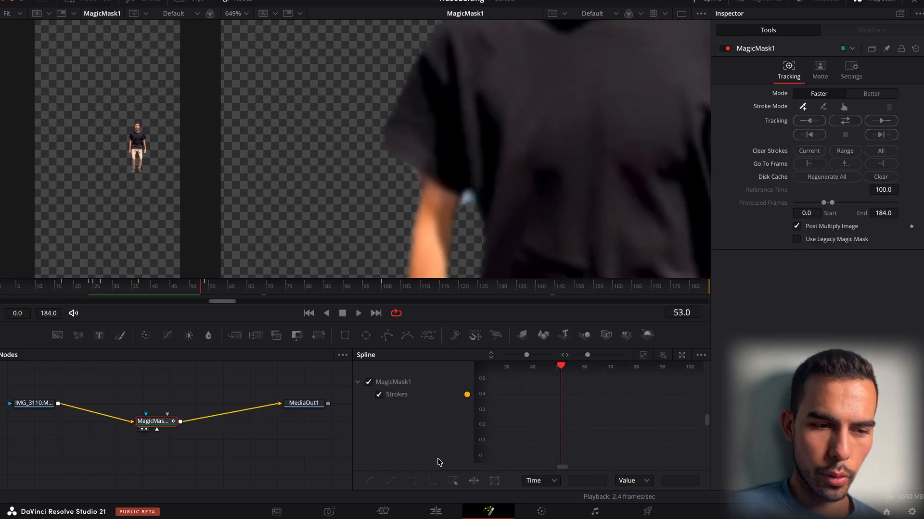
Return to the Edit page timeline and move the second IMG_3110.MOV clip well past the masked clip.
left_click(458, 514)
left_click_drag(416, 315, 395, 315)
scroll(512, 139, "up", 4)
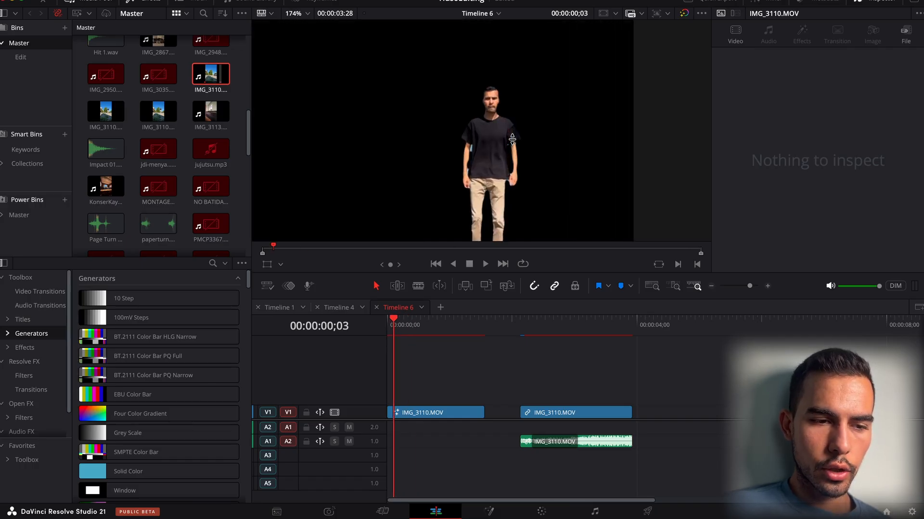
left_click_drag(570, 412, 806, 412)
Slow the masked IMG_3110.MOV clip to 20% speed with Ripple Timeline enabled.
left_click(460, 418)
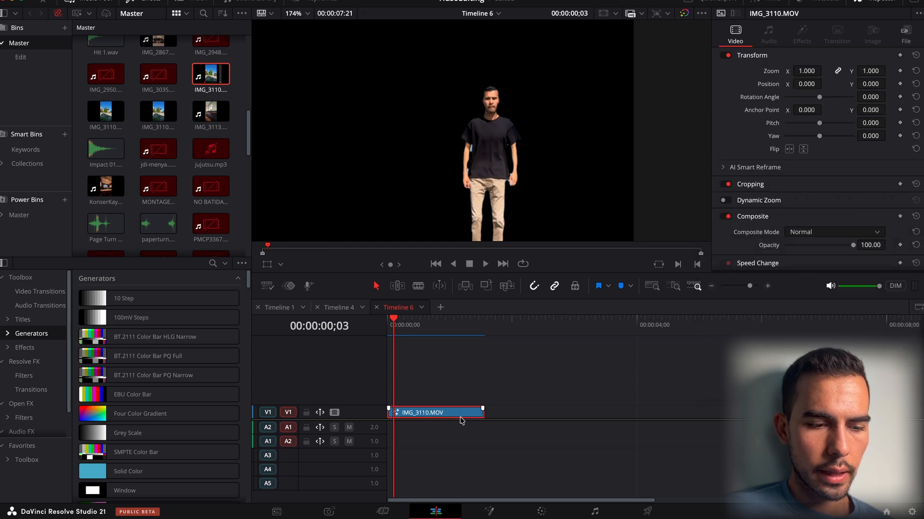
key("r")
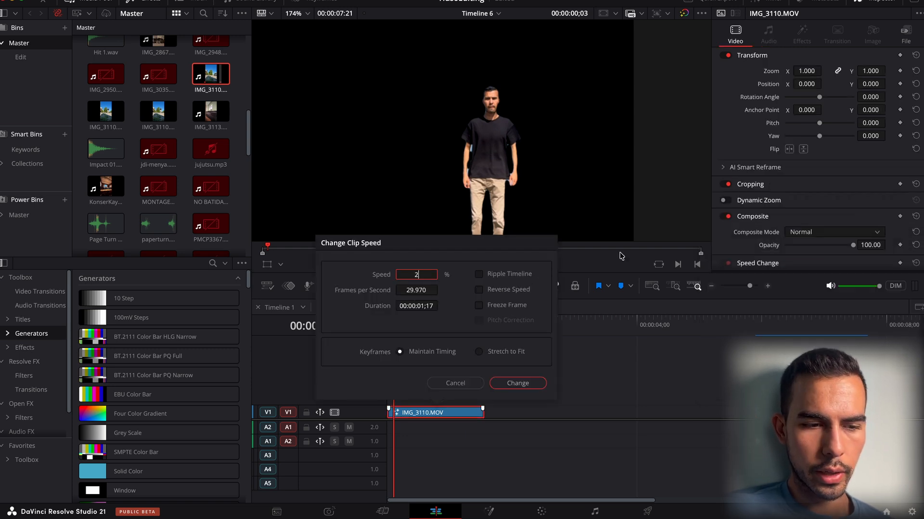
key("Return")
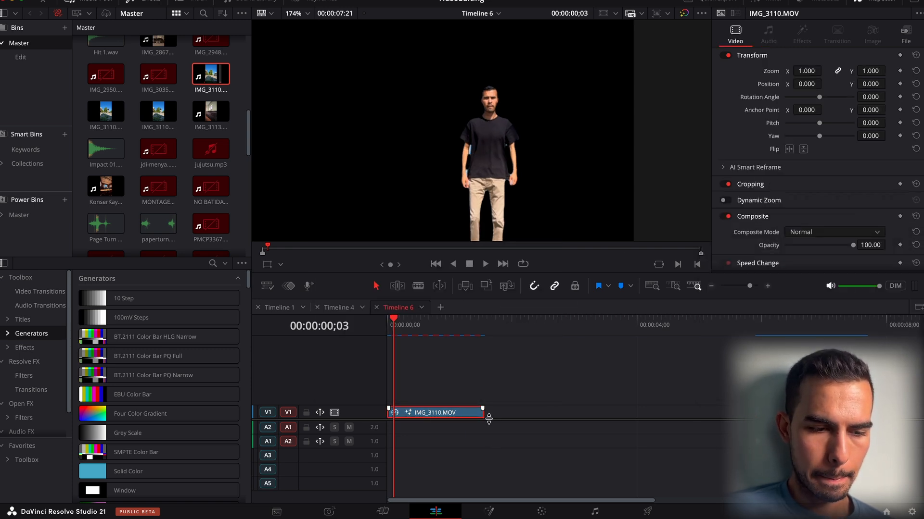
key("r")
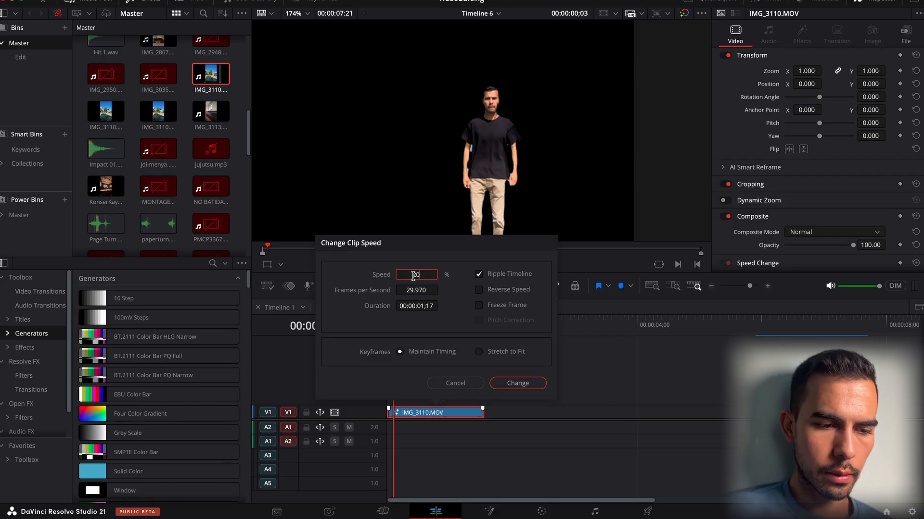
key("Return")
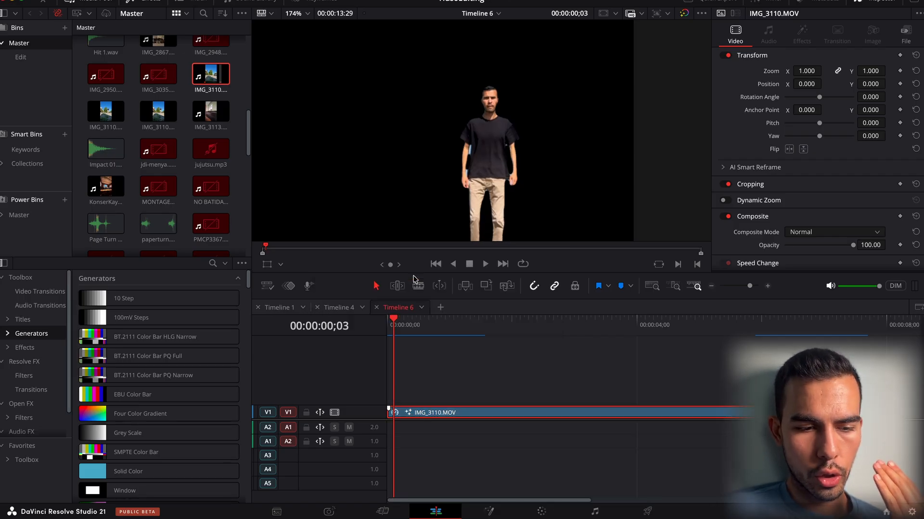
Play the slowed masked clip from near its start to review the motion.
key("space")
left_click(393, 333)
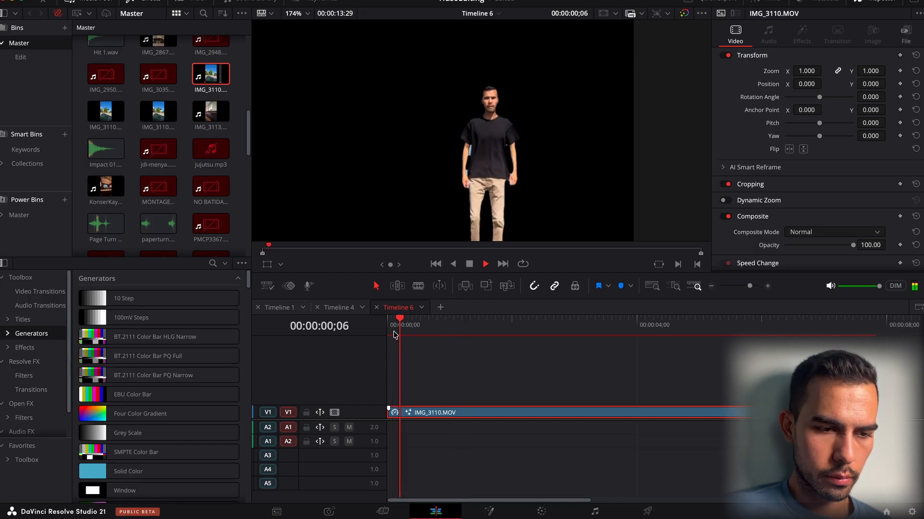
key("space")
right_click(619, 414)
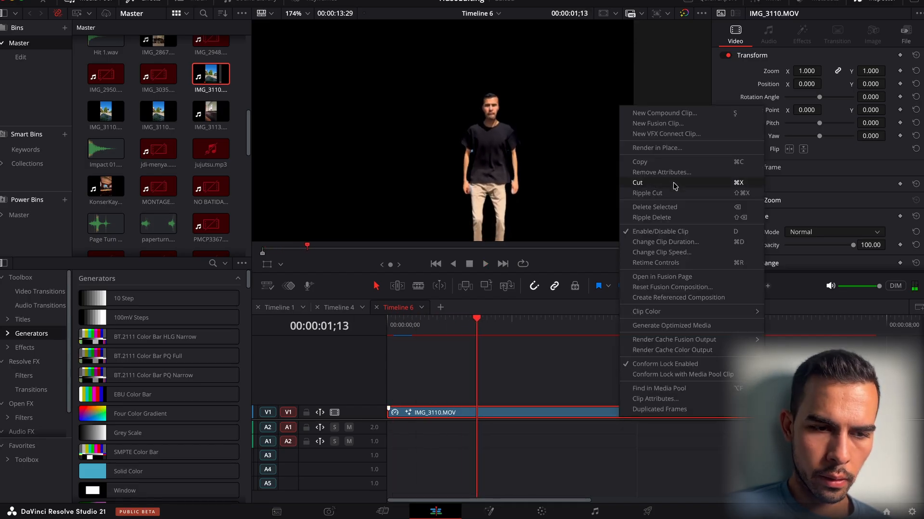
left_click(652, 140)
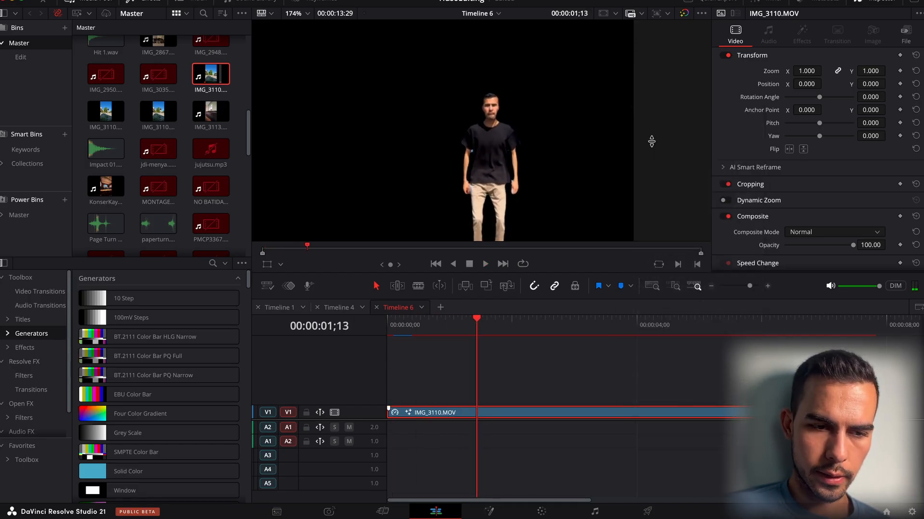
right_click(619, 415)
left_click(674, 140)
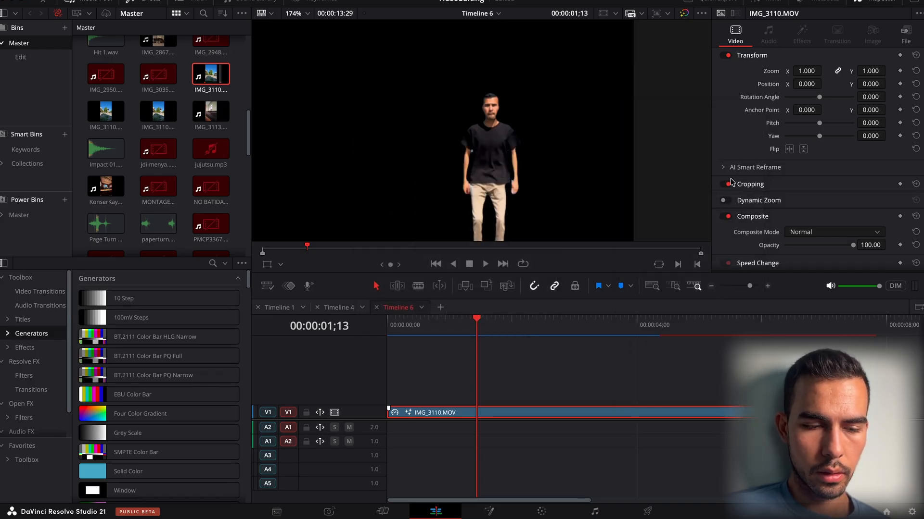
key("Return")
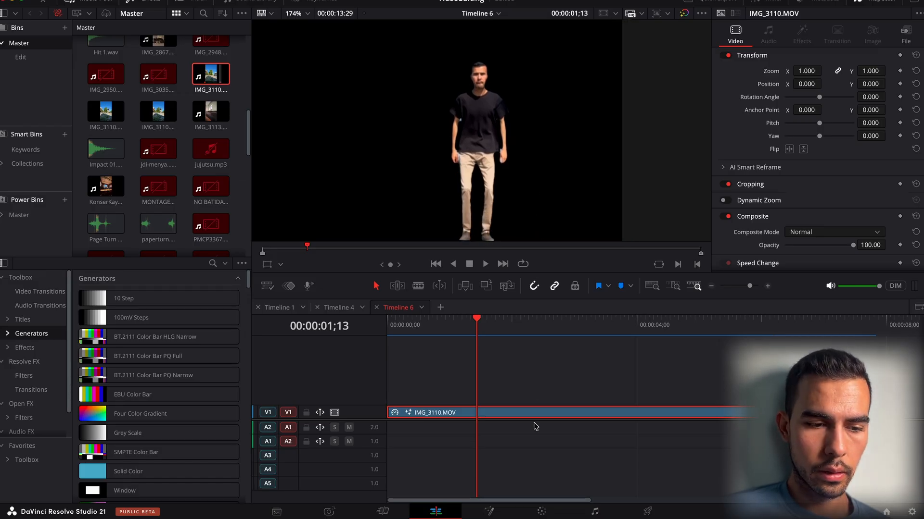
Render the slowed clip in place as QuickTime with the Avid DNxHR codec, type Avid DNxHR 444 12-bit.
right_click(562, 412)
left_click(645, 144)
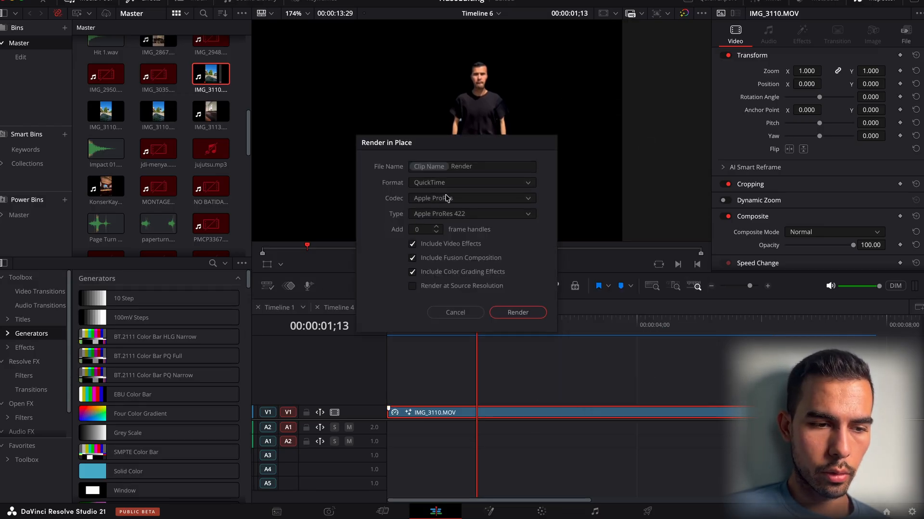
left_click(464, 197)
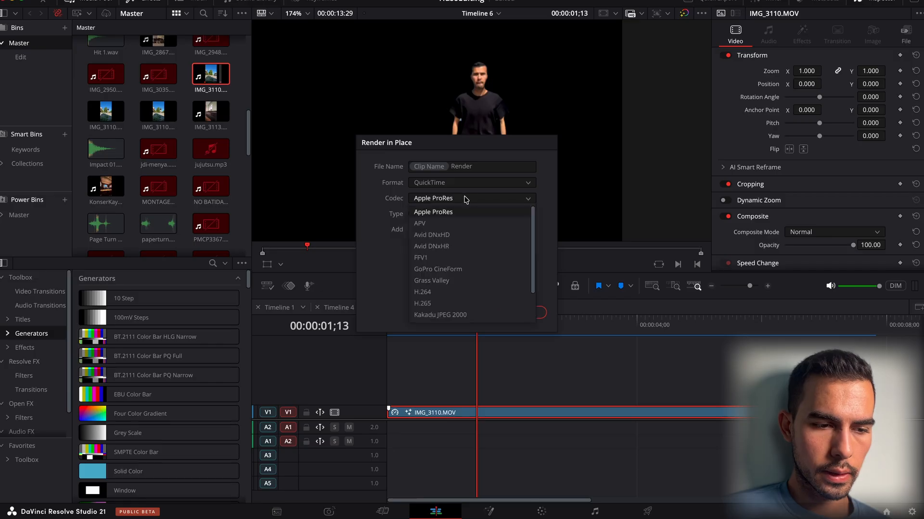
left_click(448, 246)
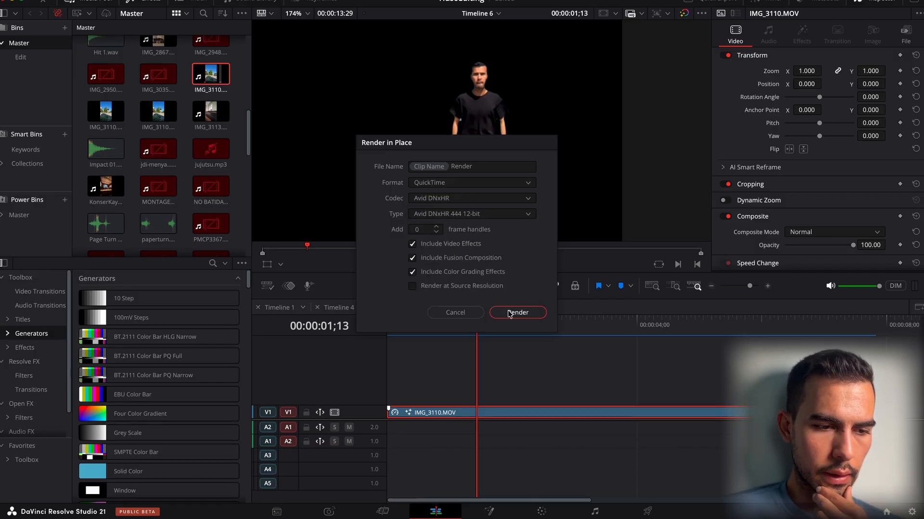
left_click(509, 313)
key("Return")
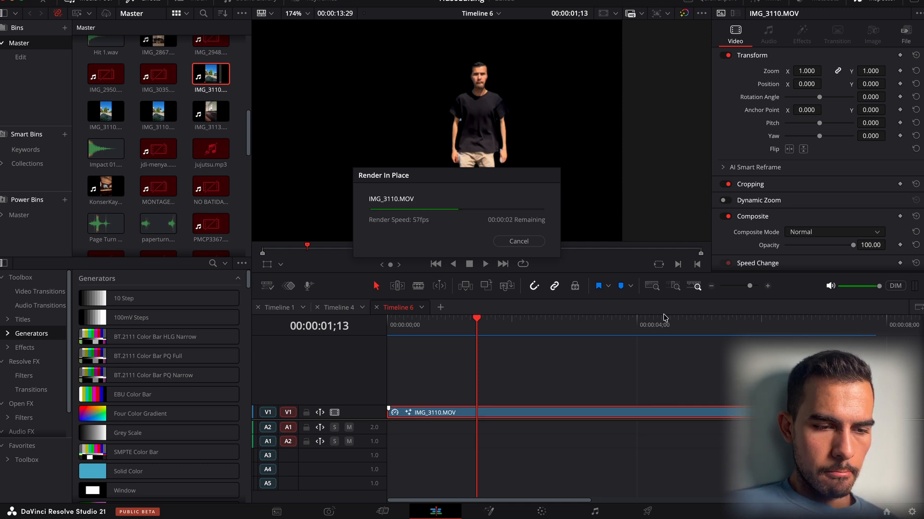
Lay the rendered clip on track V2 over the street clip and check the overlap at 00:00:12;05.
left_click(711, 286)
left_click(711, 287)
left_click_drag(452, 413, 607, 399)
left_click(589, 319)
mouse_move(590, 320)
left_mouse_down()
mouse_move(567, 325)
mouse_move(576, 327)
left_mouse_up()
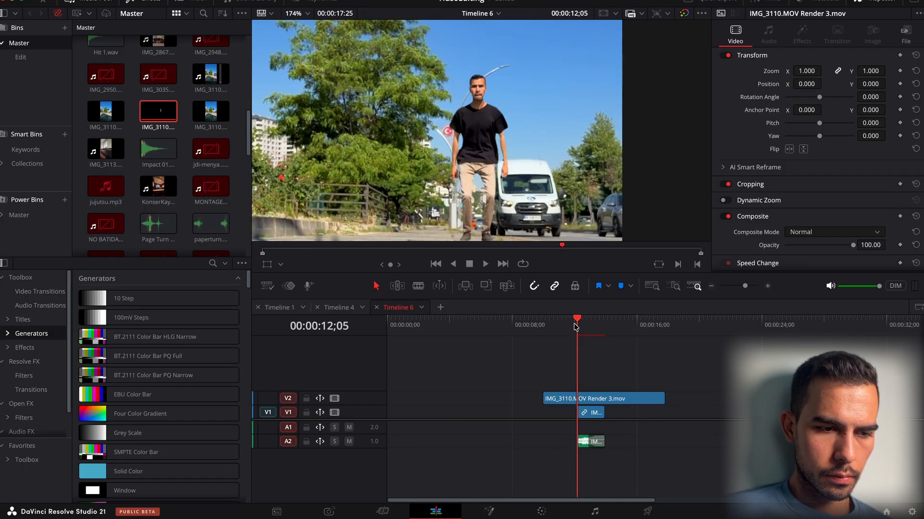
Move the rendered clip to the start of the timeline on V2 and open it in Fusion.
key("Home")
left_click_drag(564, 401, 388, 394)
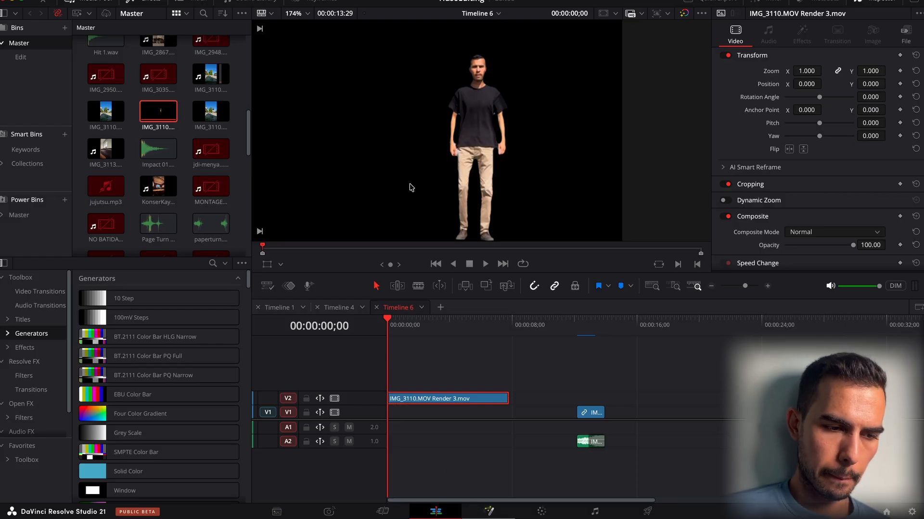
key("shift+5")
scroll(493, 131, "up", 8)
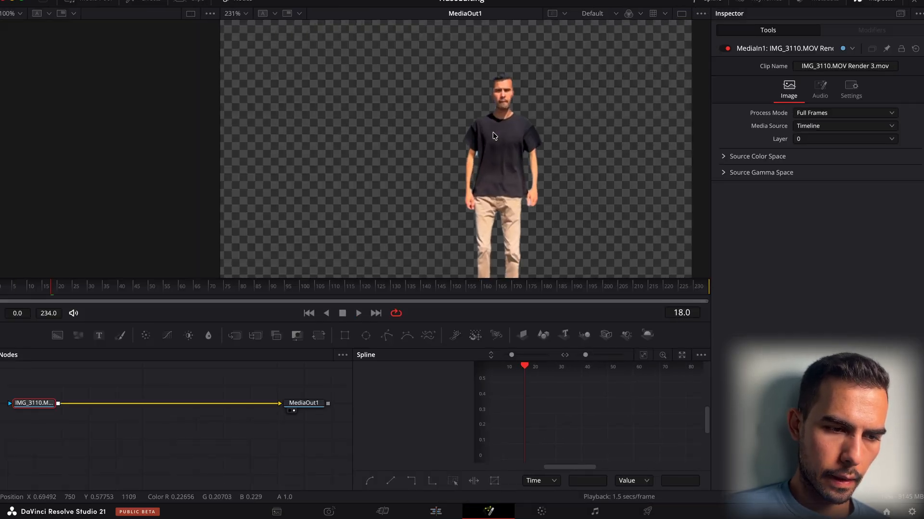
At frame 21, add a Delta Keyer node after the rendered clip.
mouse_move(59, 292)
left_mouse_down()
mouse_move(73, 294)
mouse_move(63, 295)
left_mouse_up()
key("shift+space")
type("delta")
key("Return")
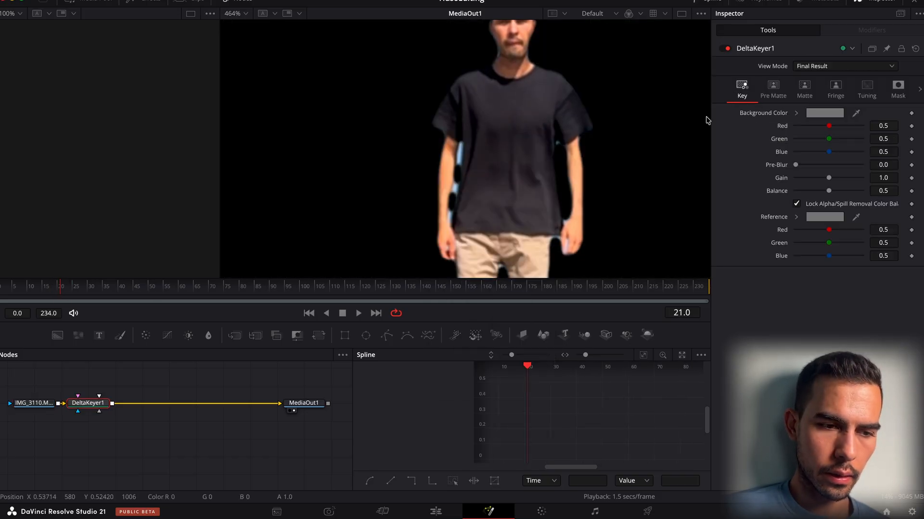
Make the keyer respect the clip's transparency and sample the blue residue beside the right arm as its background color.
left_click(903, 90)
left_click(751, 94)
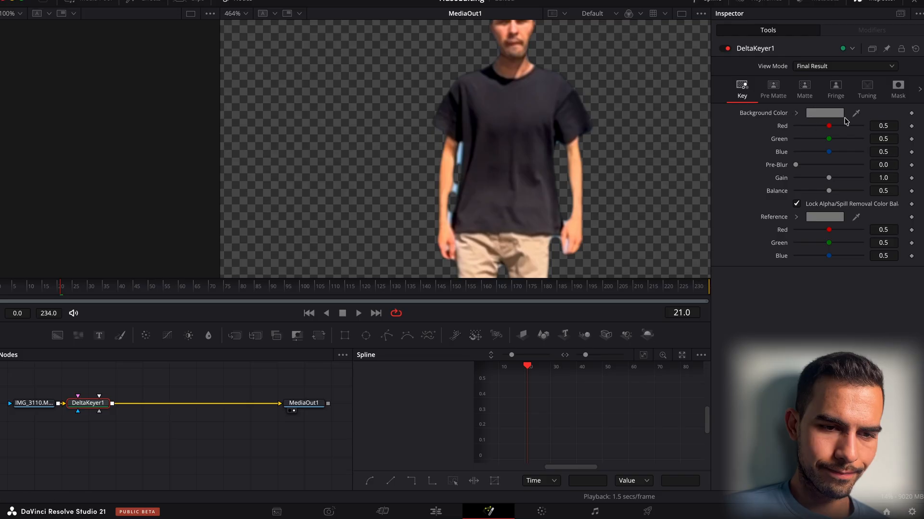
left_click_drag(742, 121, 465, 153)
scroll(461, 187, "up", 3)
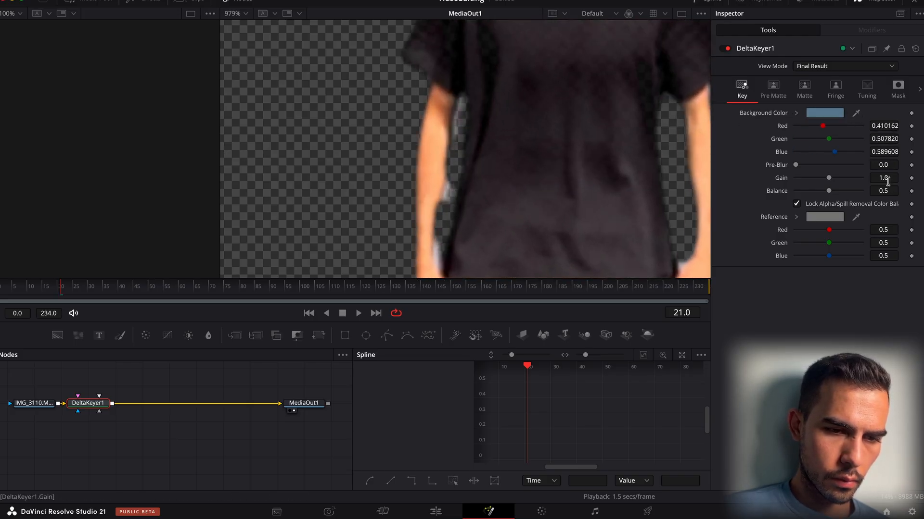
Undo a trial Gain of 0.987 and set the keyer's Pre-Blur to 0.00113.
left_click_drag(879, 179, 890, 179)
left_click_drag(569, 228, 441, 248)
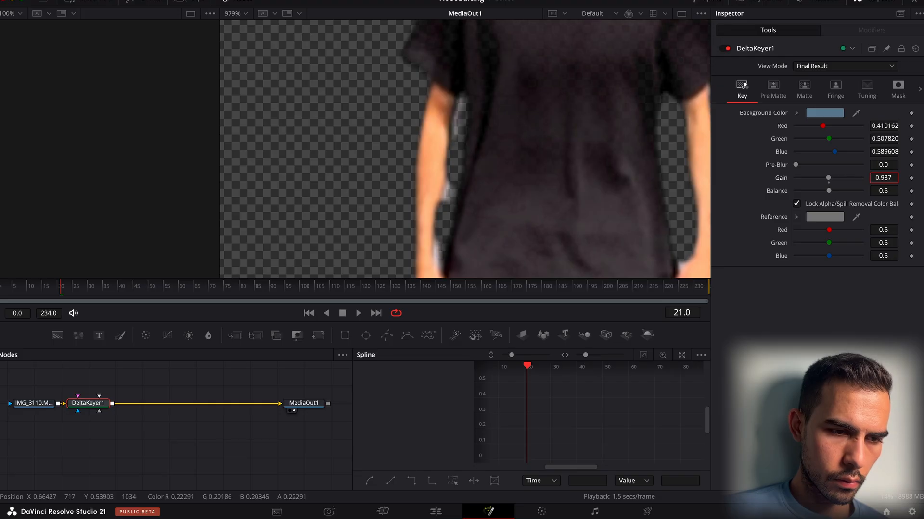
key("super+z")
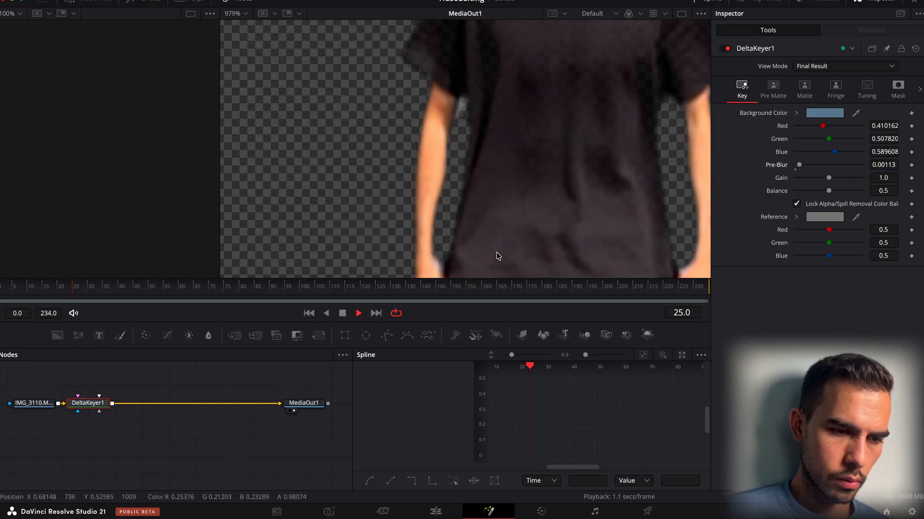
Bypass the Delta Keyer and inspect the edges around the man's shirt and arms on later frames.
left_click(726, 50)
left_click(727, 49)
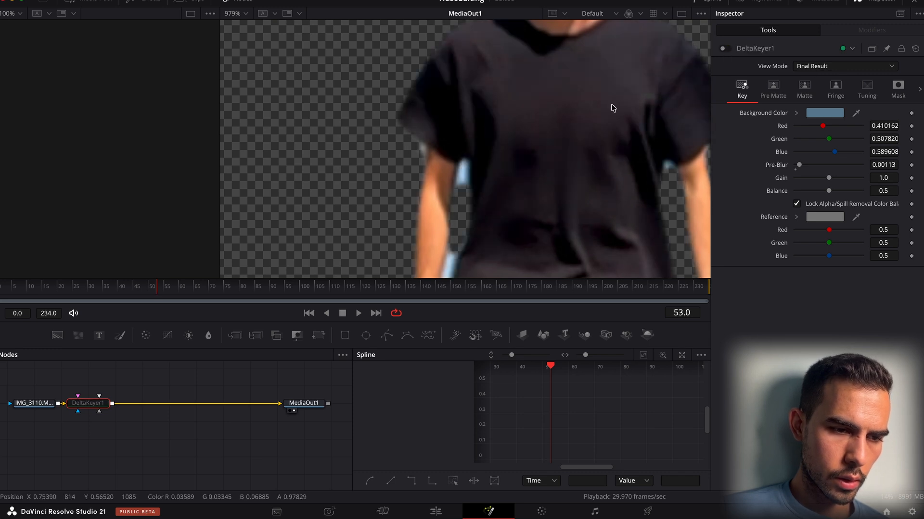
scroll(571, 140, "down", 5)
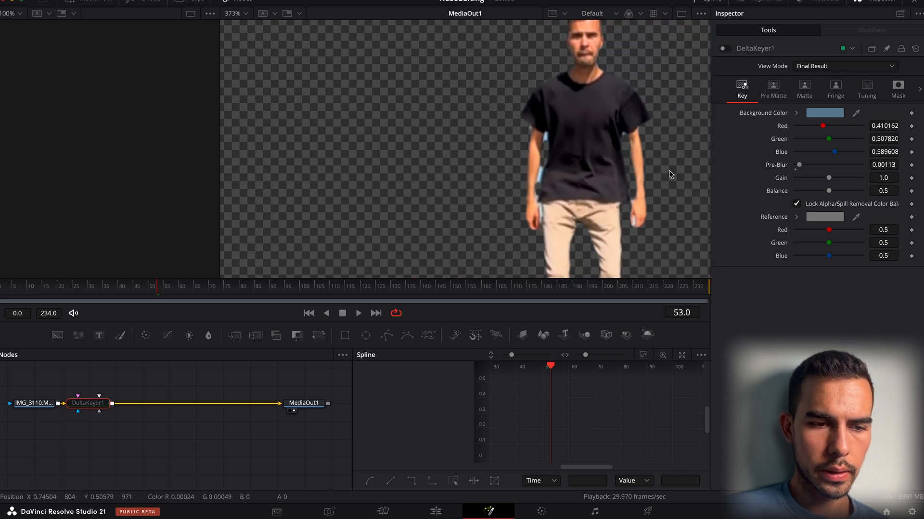
scroll(554, 155, "down", 2)
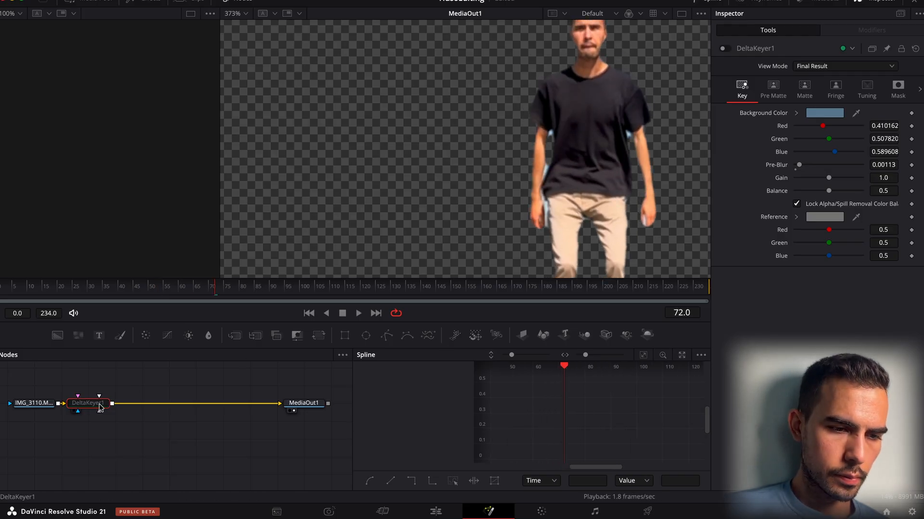
Delete the Delta Keyer node and play the composition to check the man's cutout.
key("Delete")
key("space")
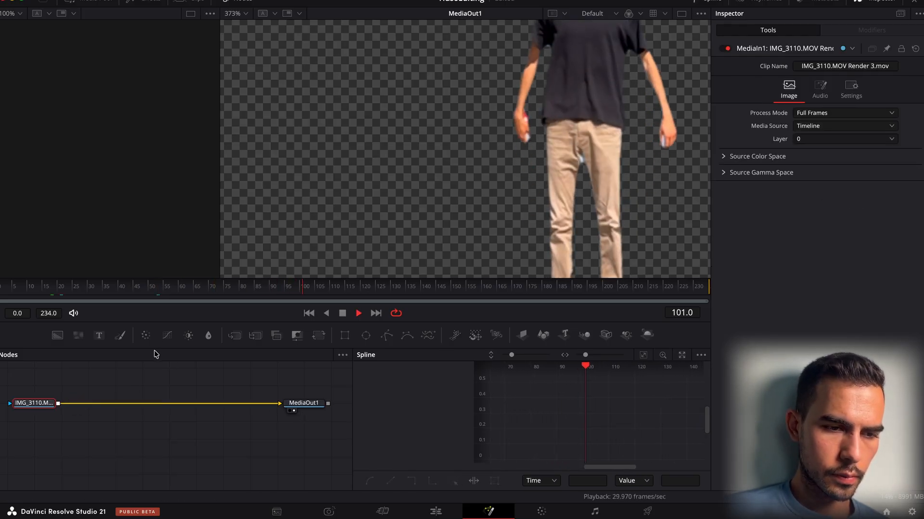
key("space")
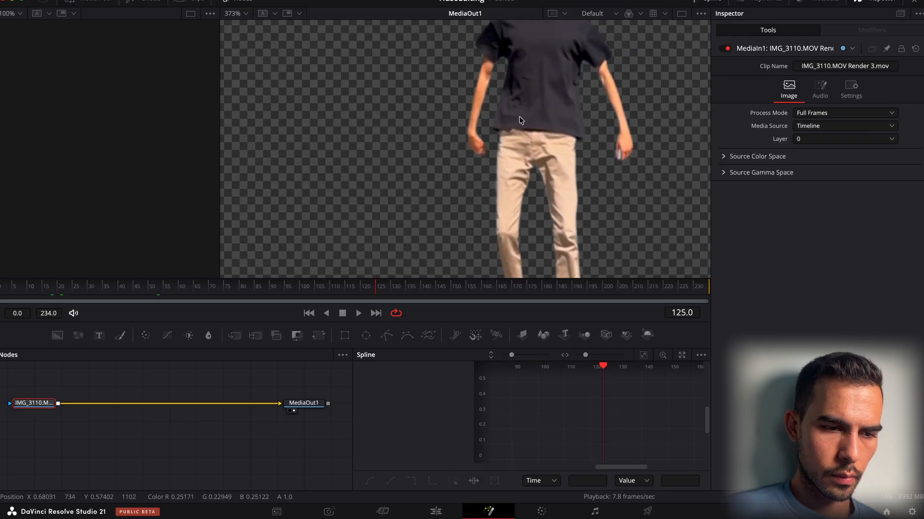
key("ctrl+f")
key("space")
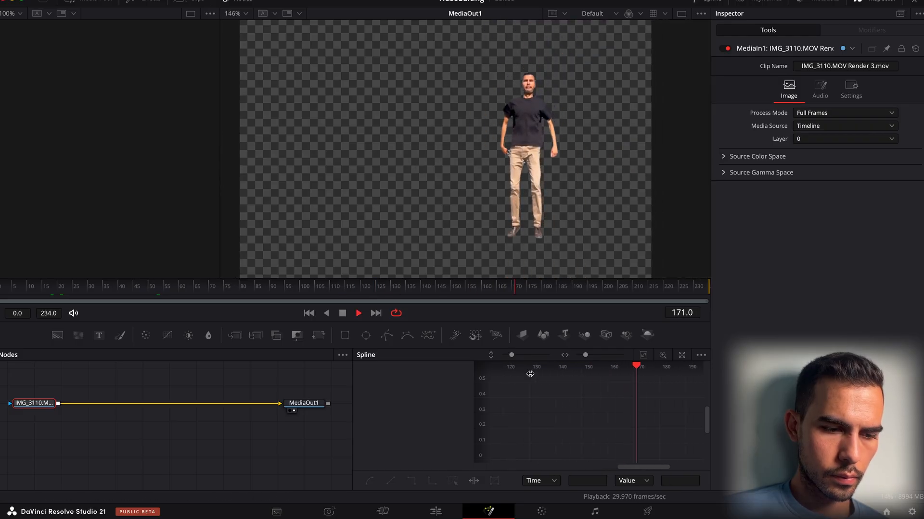
Play the rendered clip from the start of the timeline on the Edit page.
left_click(436, 511)
key("Home")
key("space")
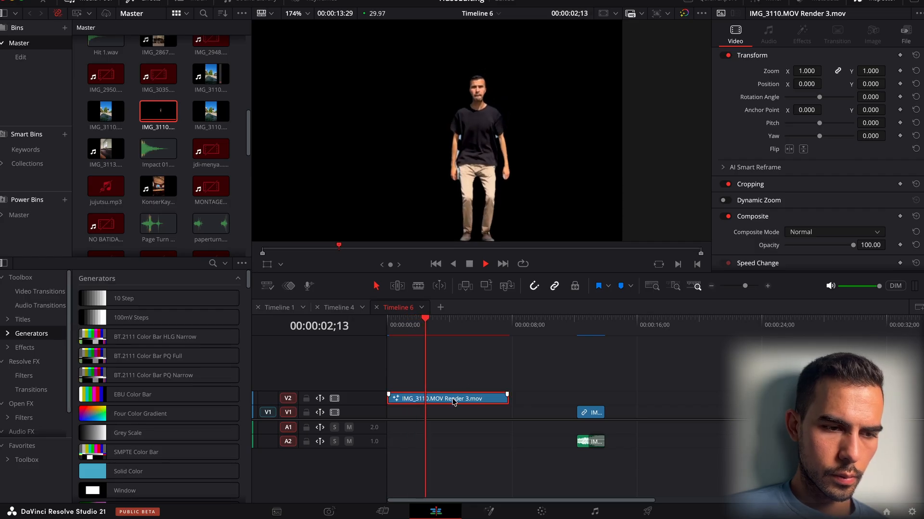
key("space")
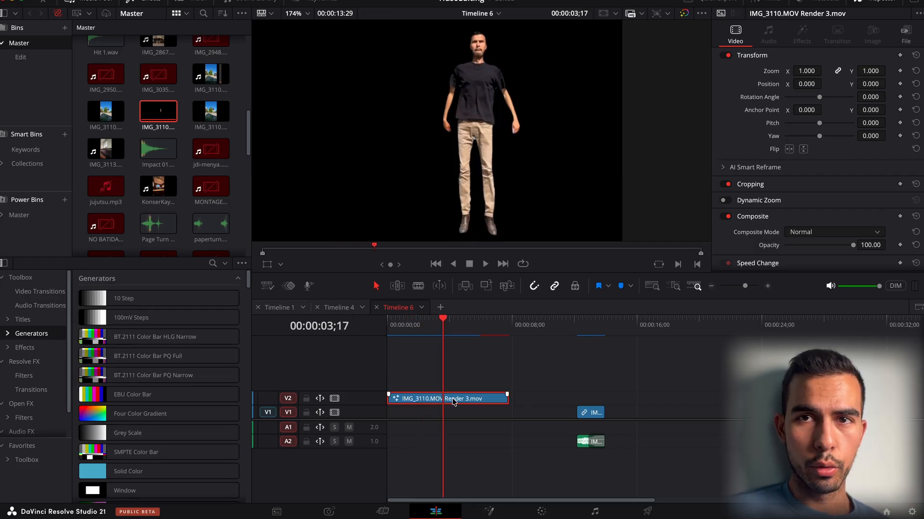
Undo the timeline edits back to the original-speed IMG_3110.MOV clip with its audio at the timeline start.
key("super+z")
key("super+z")
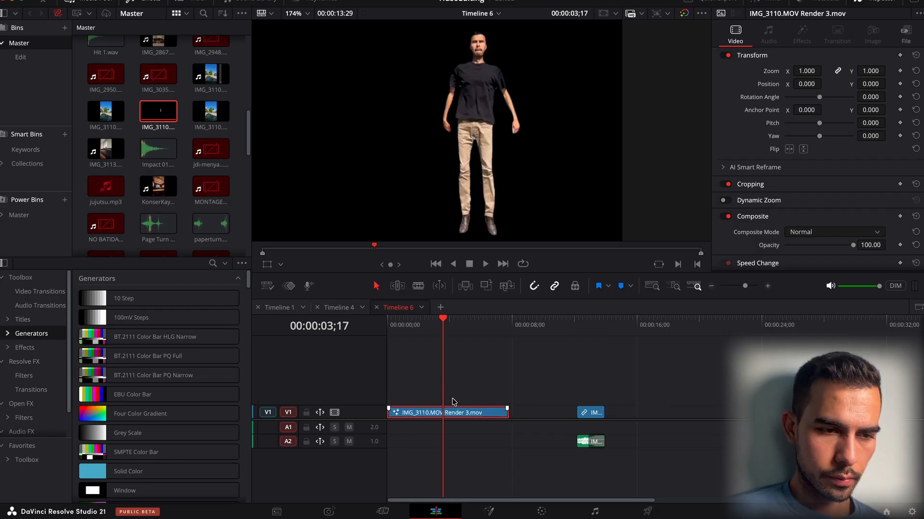
key("super+z")
key("super+z")
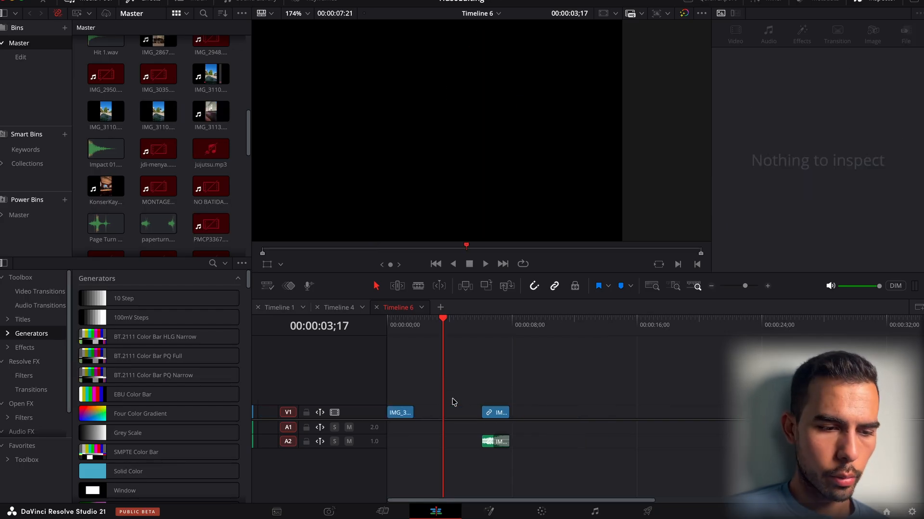
left_click_drag(412, 322, 392, 324)
key("super+z")
key("super+z")
key("super+z")
key("super+z")
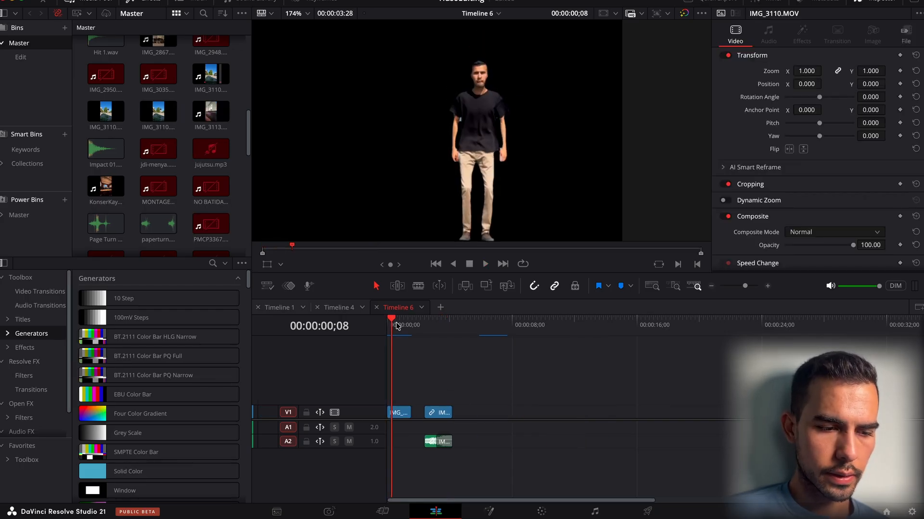
key("Home")
key("super+shift+z")
left_click_drag(411, 330, 391, 345)
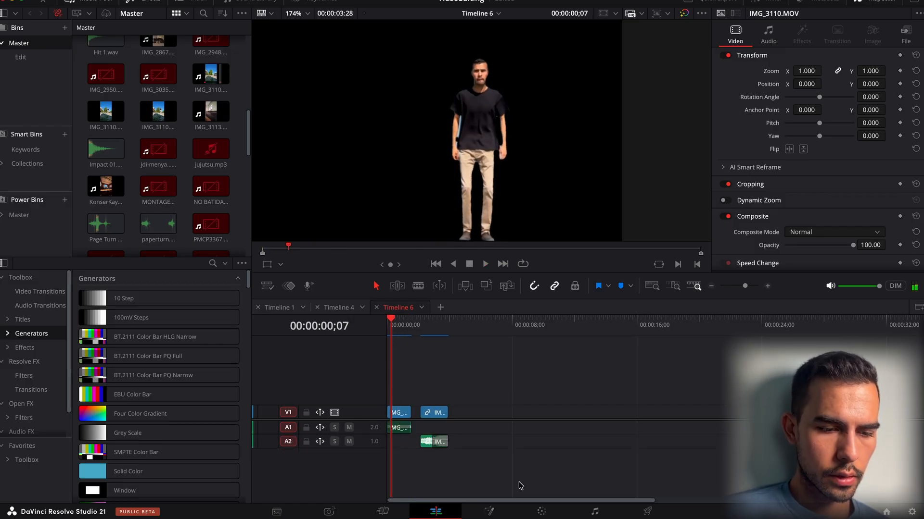
Delete the mask node from the IMG_3110.MOV clip's Fusion composition and return to the Edit page.
left_click(485, 512)
key("Delete")
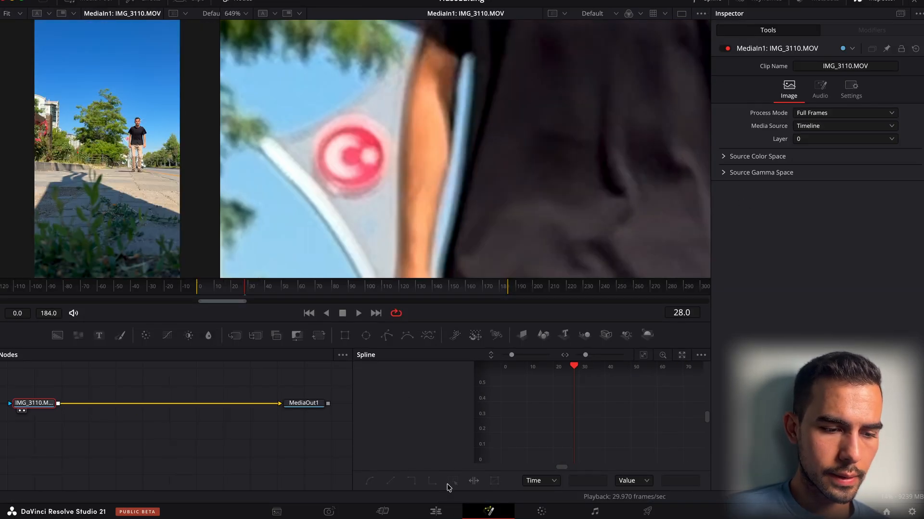
left_click(456, 512)
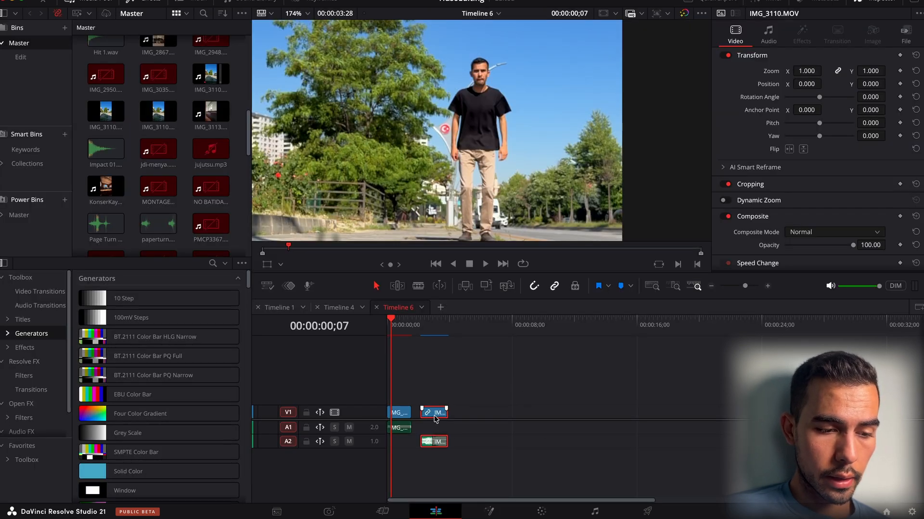
Move the second clip farther along the timeline and set the first IMG_3110.MOV clip's speed to 20%.
left_click_drag(434, 419, 671, 419)
key("r")
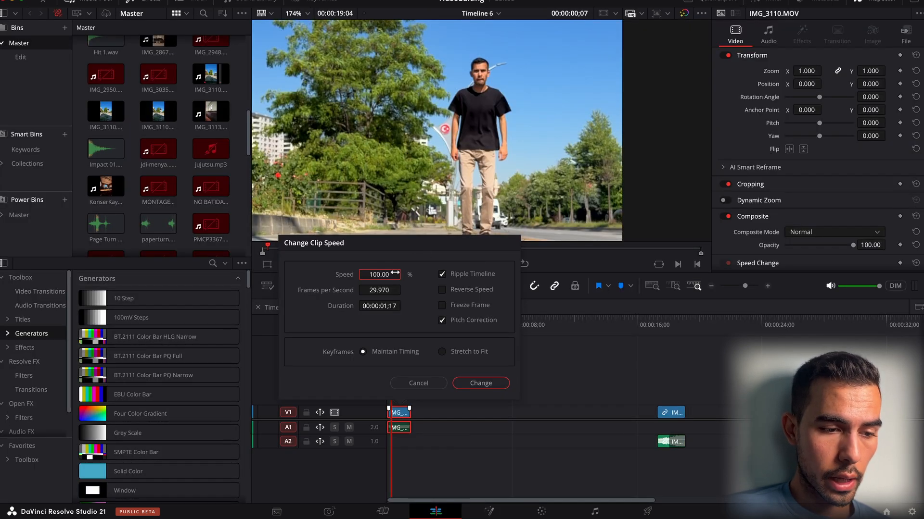
left_click(371, 279)
type("20")
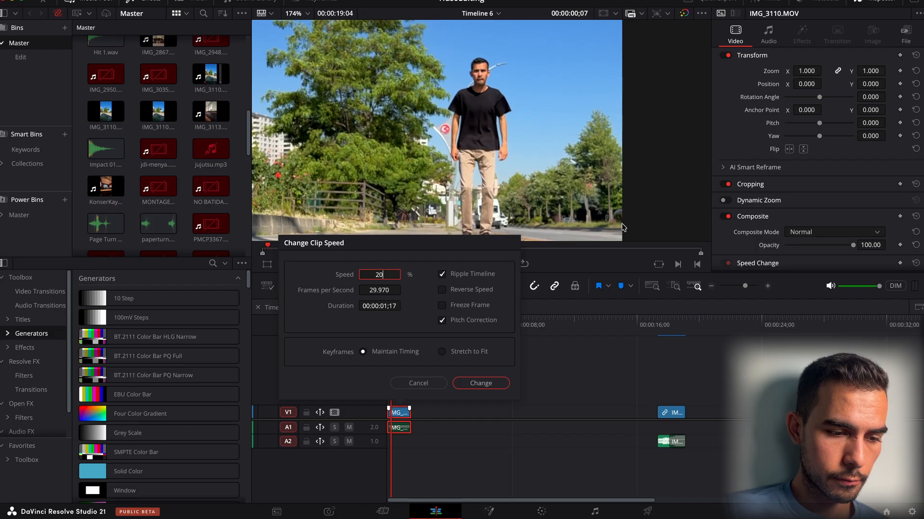
key("Return")
right_click(457, 414)
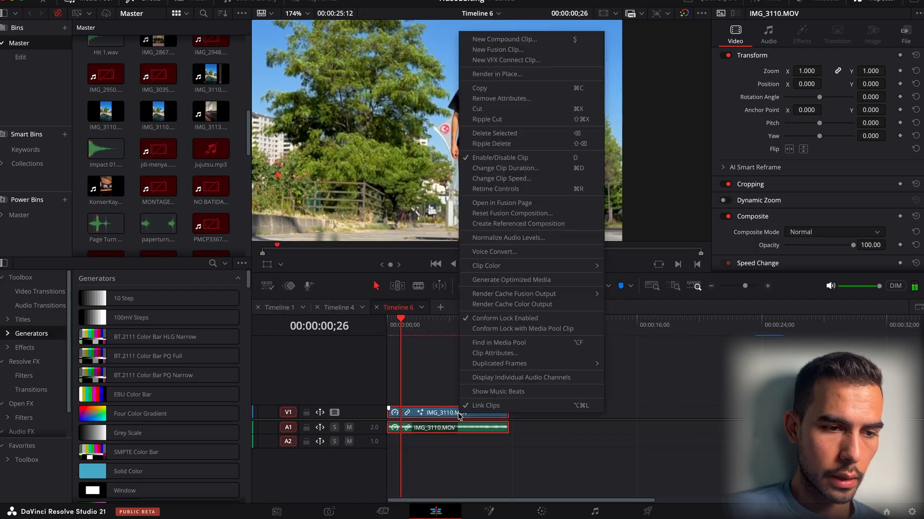
left_click(518, 75)
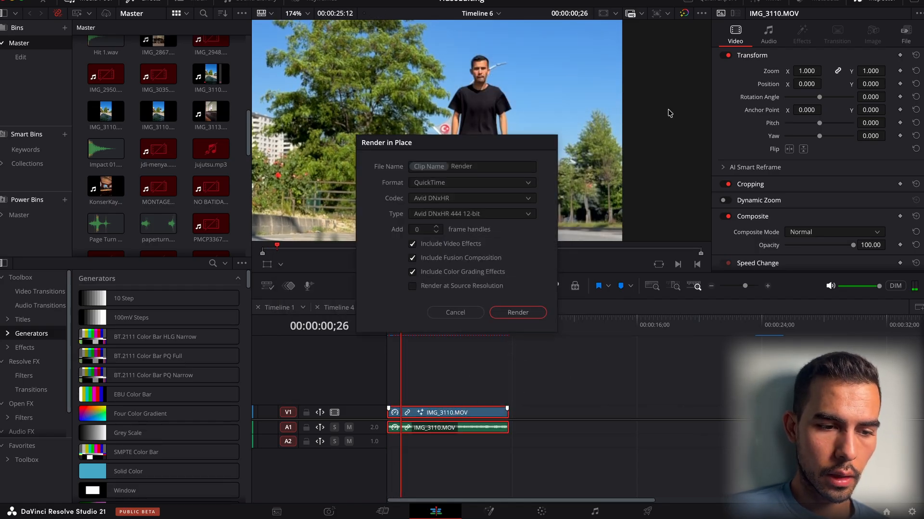
key("Return")
left_click(614, 275)
Render the slowed clip in place as QuickTime with the Apple ProRes codec into the Renders folder.
right_click(454, 410)
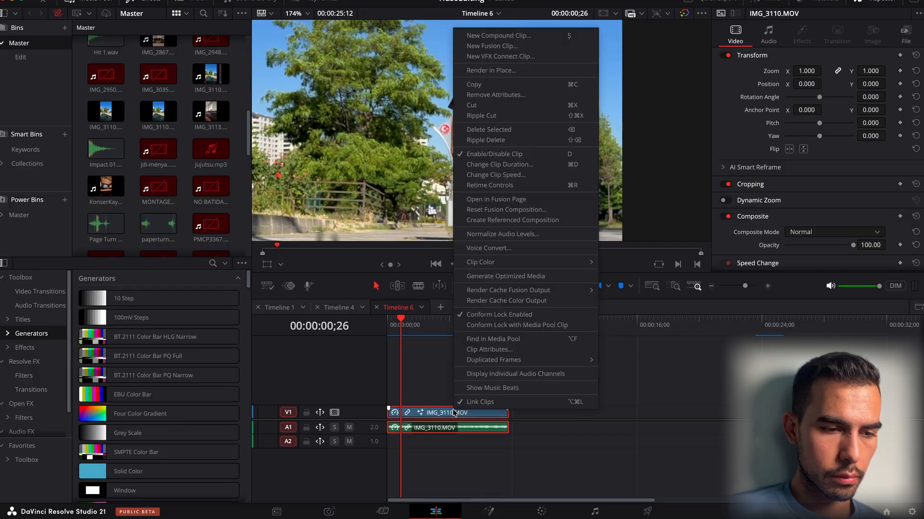
left_click(493, 71)
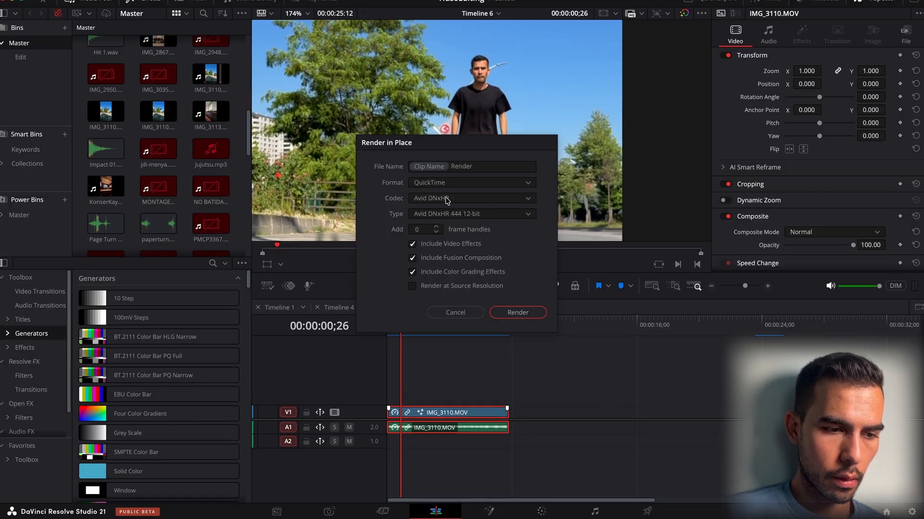
left_click(447, 200)
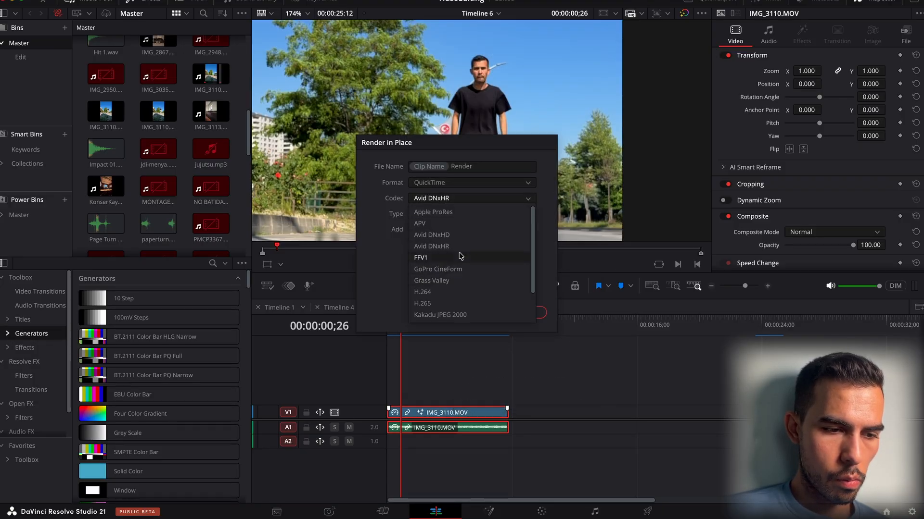
left_click(458, 213)
left_click(518, 313)
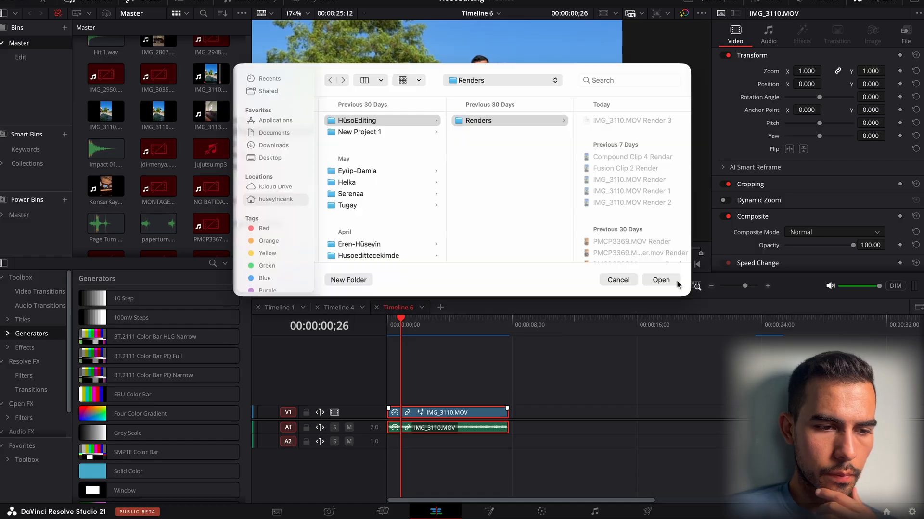
left_click(676, 282)
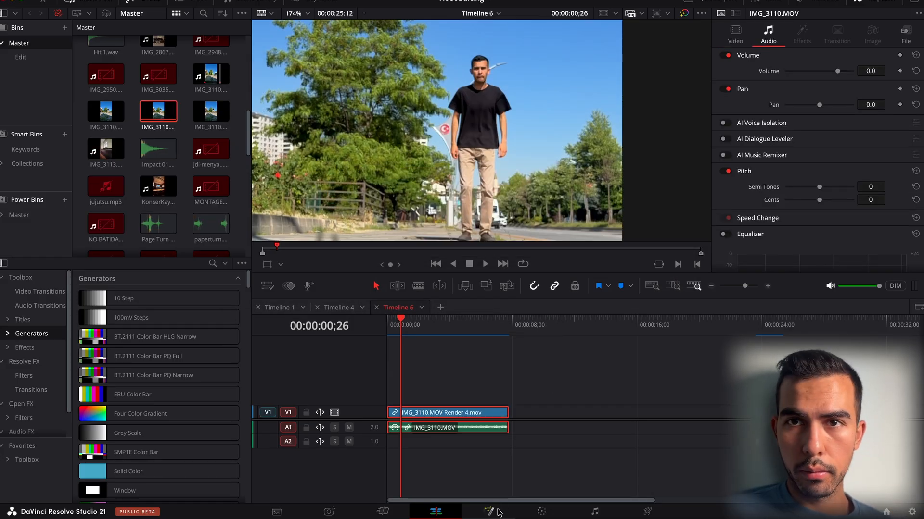
Open the rendered clip in Fusion and add a Magic Mask node after it.
key("shift+5")
key("shift+space")
type("mag")
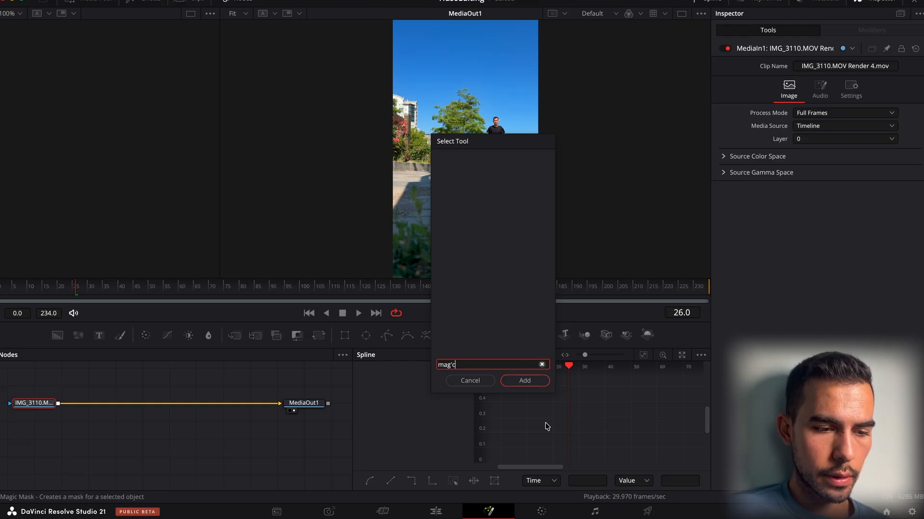
type("'c")
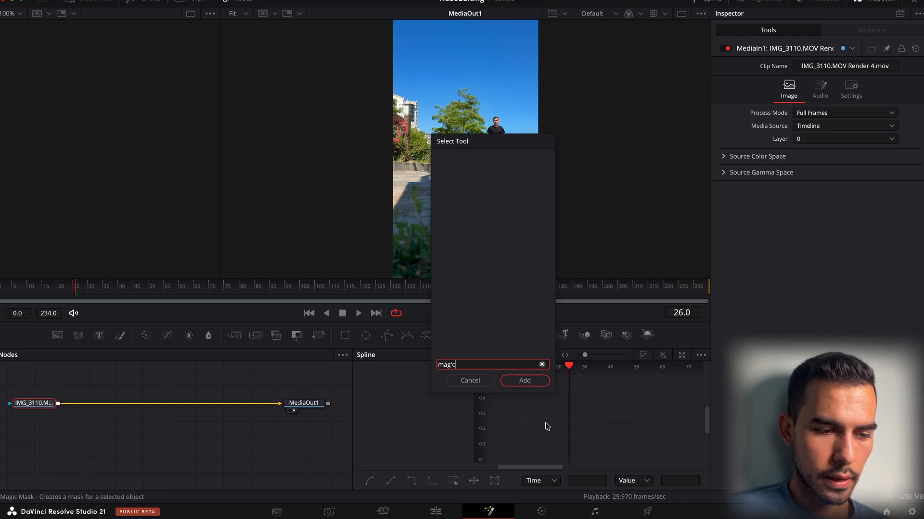
key("BackSpace")
key("BackSpace")
type("ic")
key("Return")
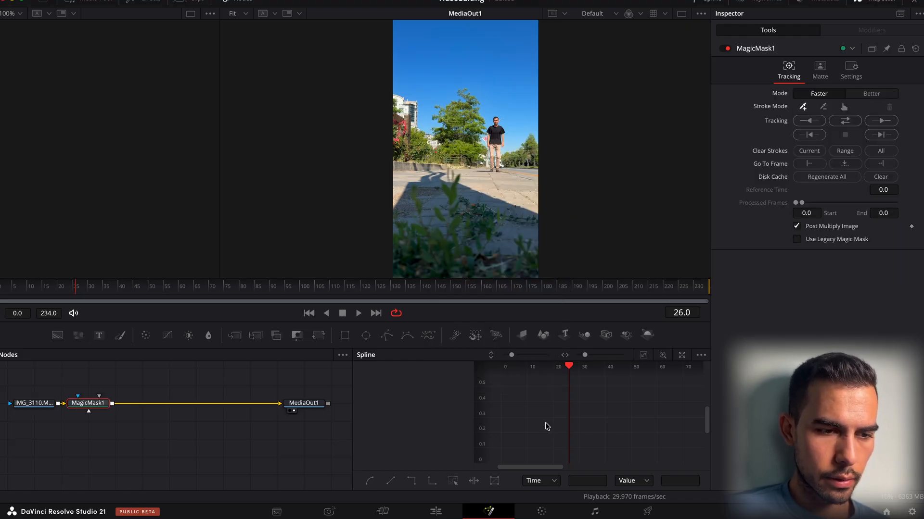
At frame 26, mark the man's face and shirt as the subject of the Magic Mask.
scroll(484, 72, "up", 10)
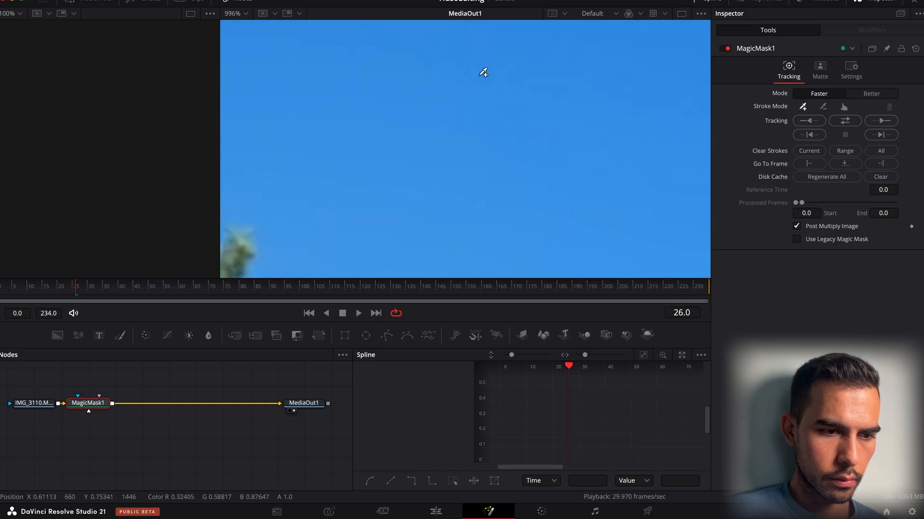
scroll(564, 241, "down", 5)
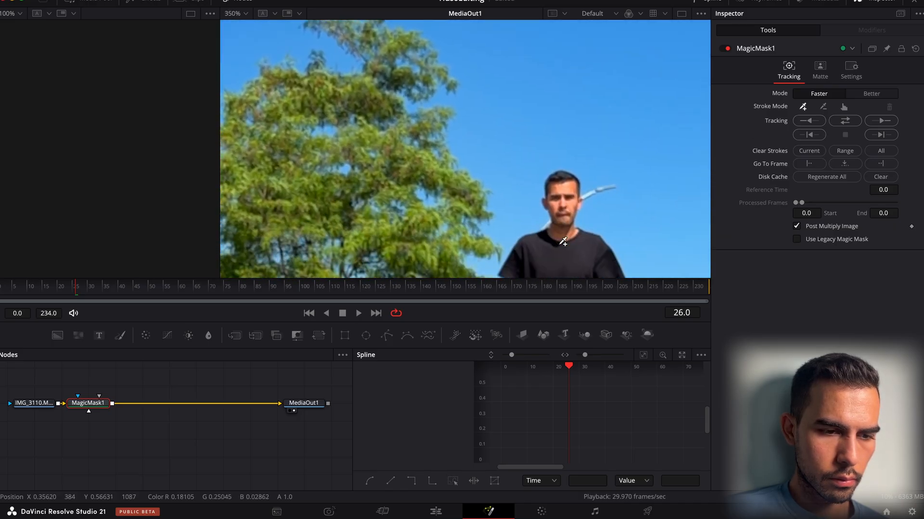
left_click(555, 198)
scroll(555, 199, "down", 3)
left_click(555, 200)
scroll(555, 199, "down", 3)
scroll(558, 131, "down", 2)
scroll(558, 131, "down", 1)
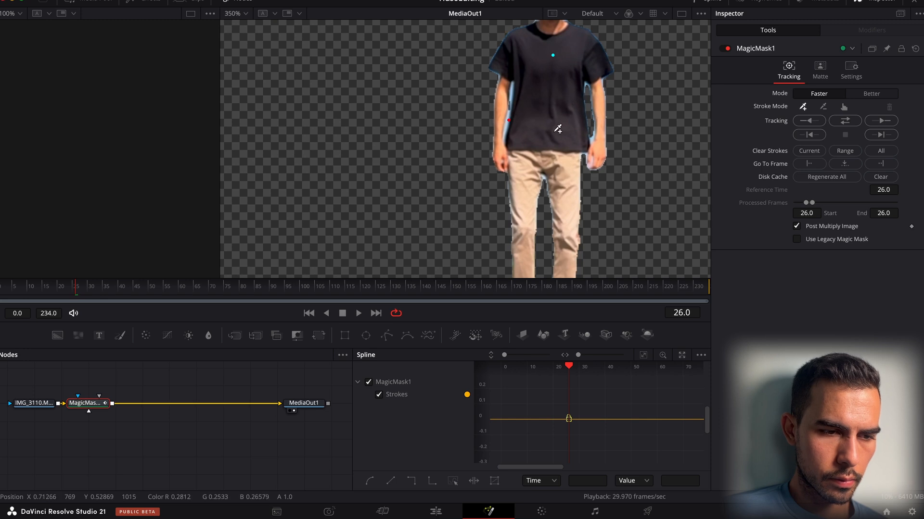
Exclude the blue gap between the man's right arm and shirt from the mask, and track it in both directions.
left_click(506, 125, "alt")
scroll(529, 127, "up", 5)
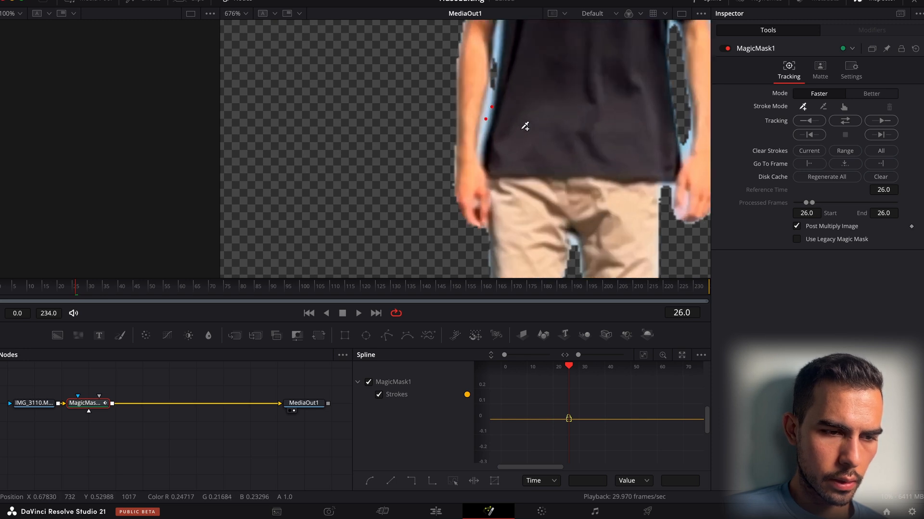
left_click(468, 67, "alt")
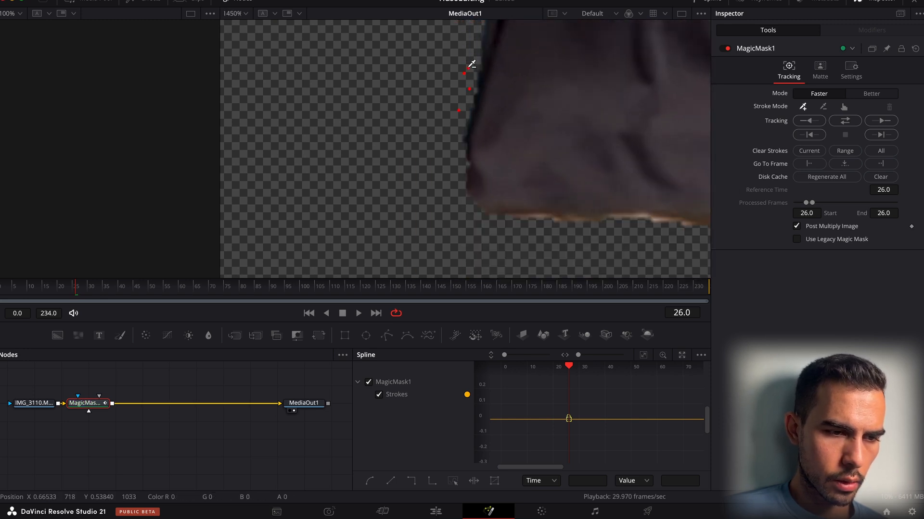
scroll(472, 87, "down", 3)
key("ctrl+f")
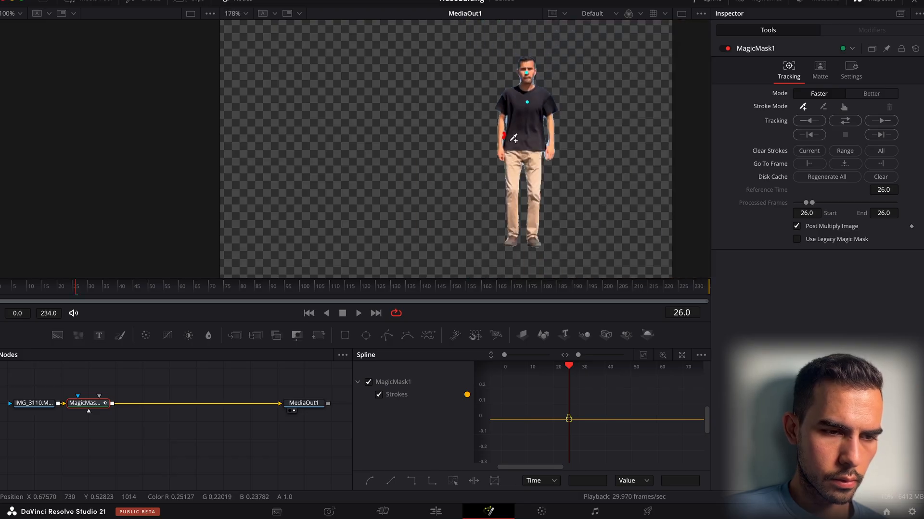
left_click(845, 120)
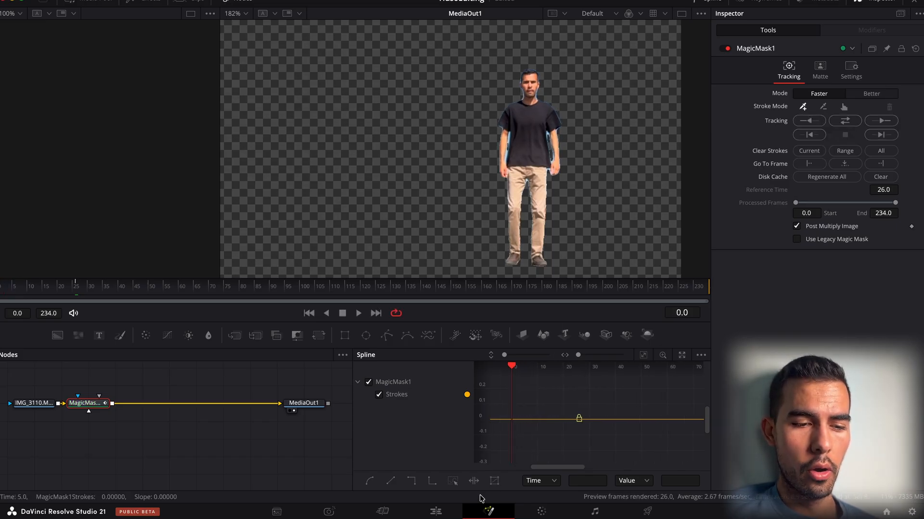
Render the masked clip in place as QuickTime with the Avid DNxHR codec, type Avid DNxHR 444 12-bit, into the Renders folder.
left_click(454, 513)
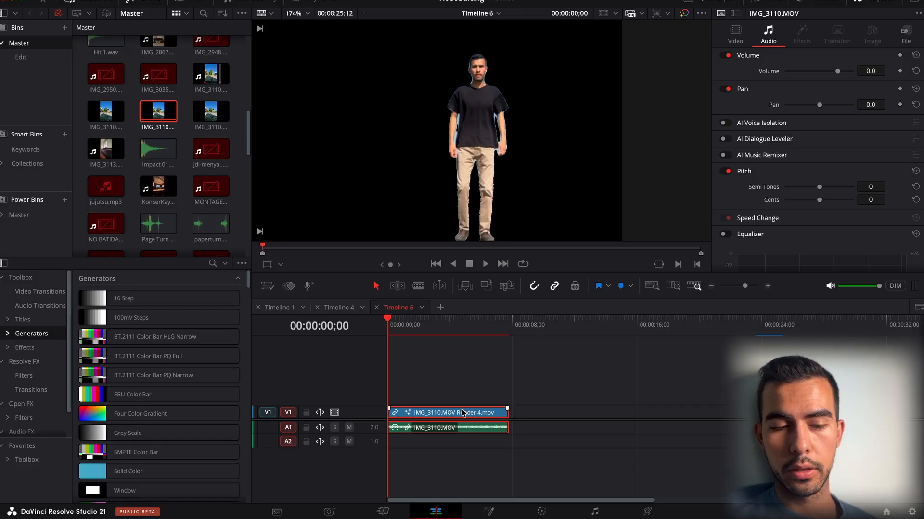
right_click(463, 412)
left_click(534, 51)
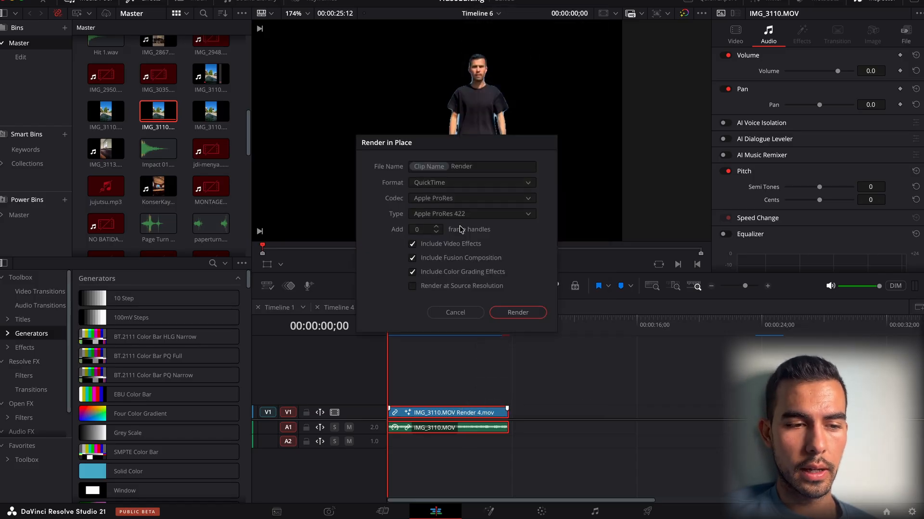
left_click(480, 198)
left_click(460, 246)
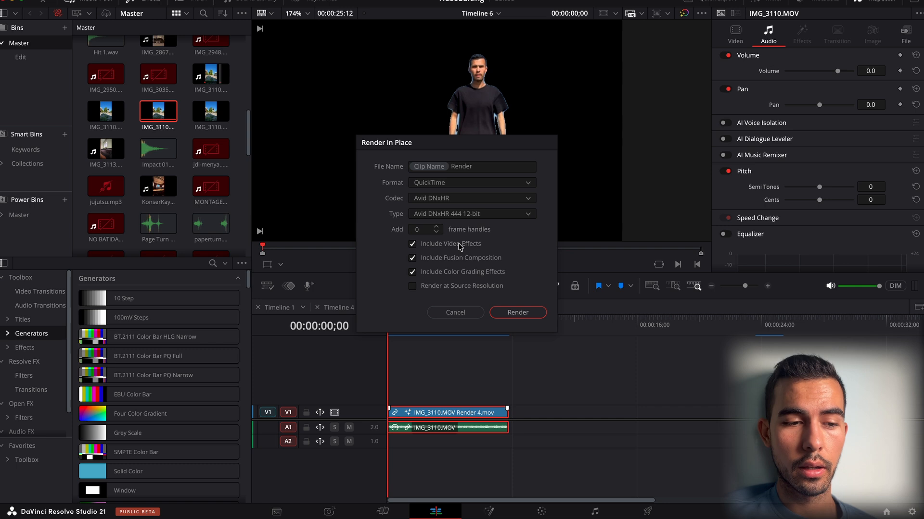
left_click(513, 314)
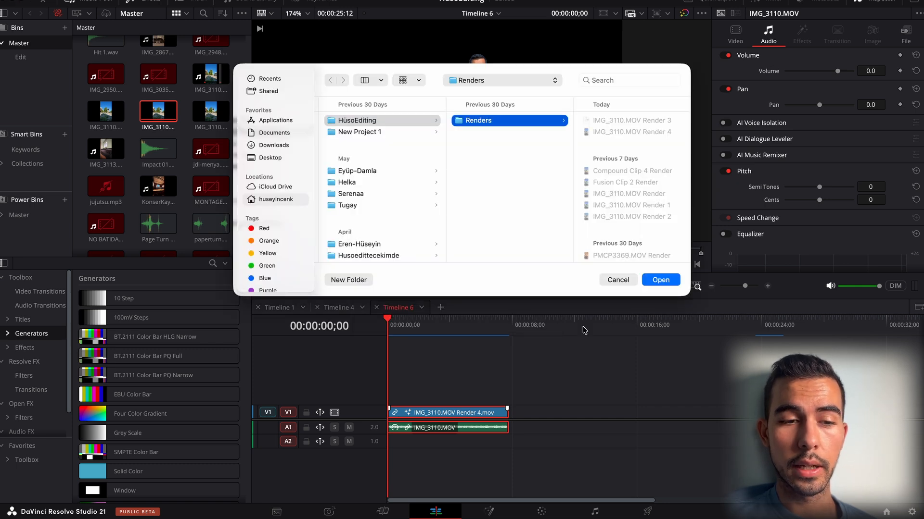
key("Return")
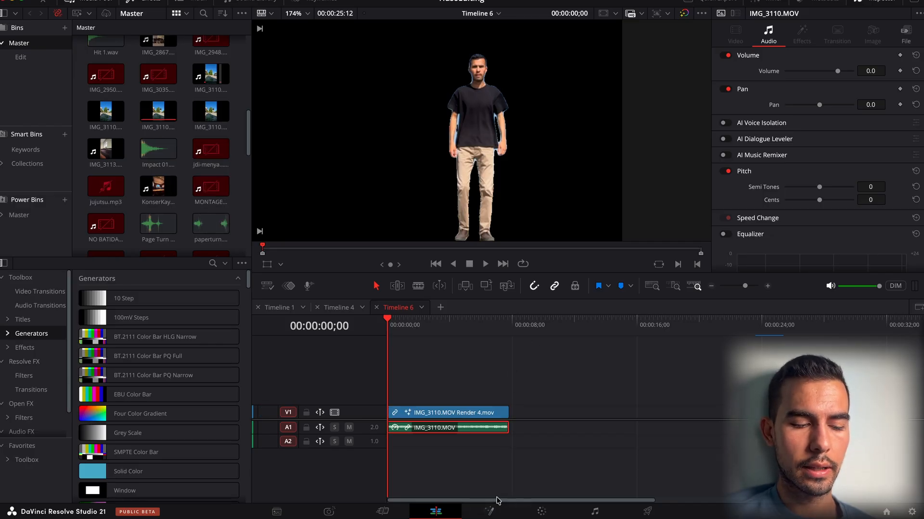
Refine the Magic Mask matte edges in Fusion with Blur 0.8 and Erode/Dilate about -0.00105, judging them at frame 181.
left_click(489, 512)
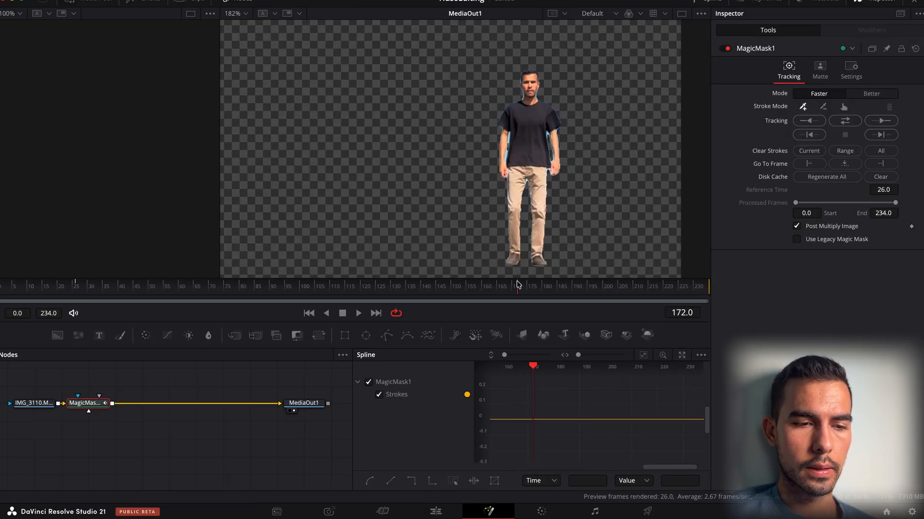
left_click_drag(517, 285, 546, 285)
scroll(553, 115, "up", 5)
left_click(827, 77)
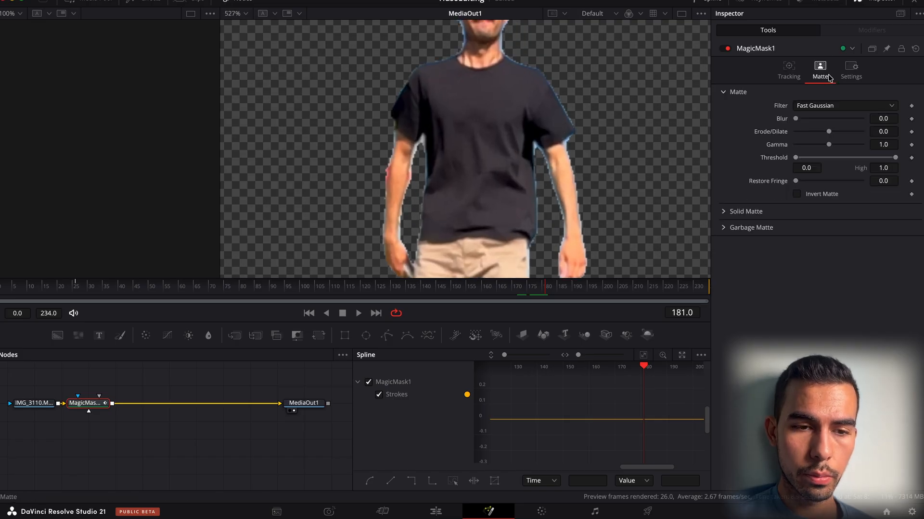
mouse_move(875, 117)
left_mouse_down()
mouse_move(914, 117)
mouse_move(880, 132)
left_mouse_up()
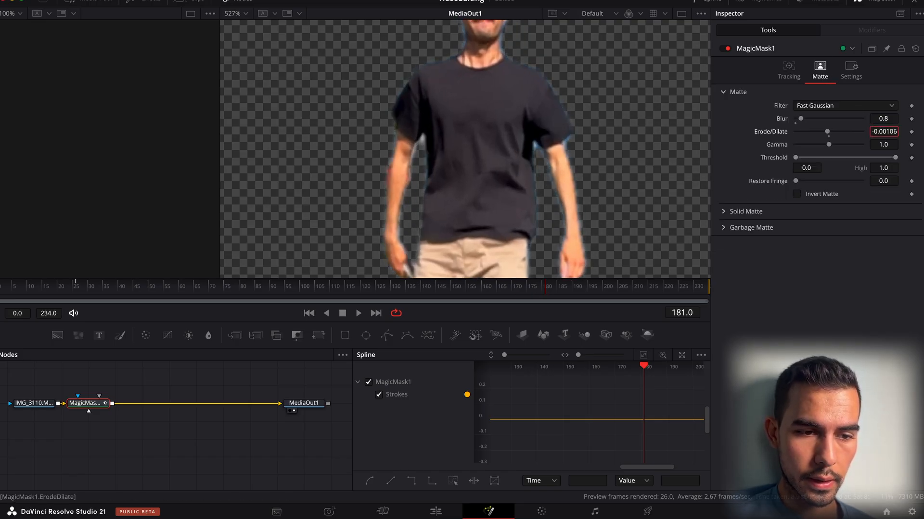
scroll(553, 193, "down", 5)
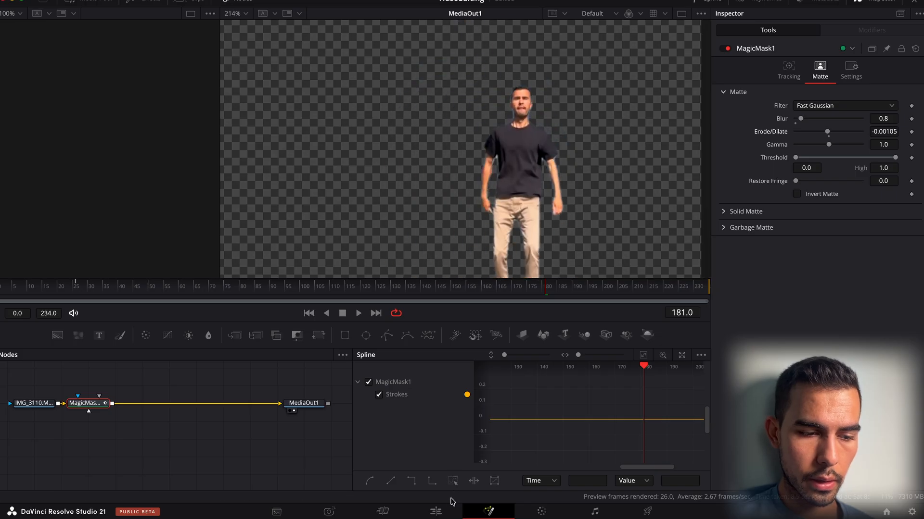
Render the timeline clip with the refined mask in place, keeping the current render settings and the Renders folder.
left_click(450, 509)
right_click(434, 413)
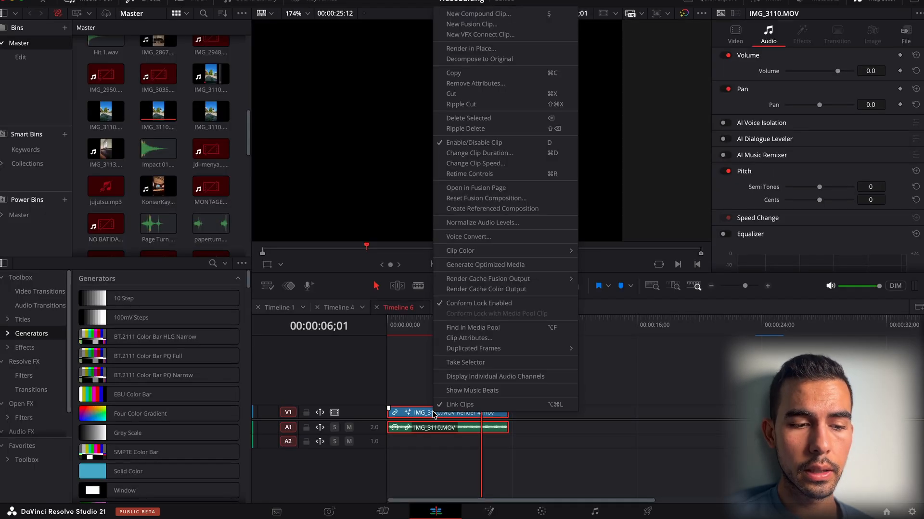
left_click(503, 46)
key("Return")
key("Return")
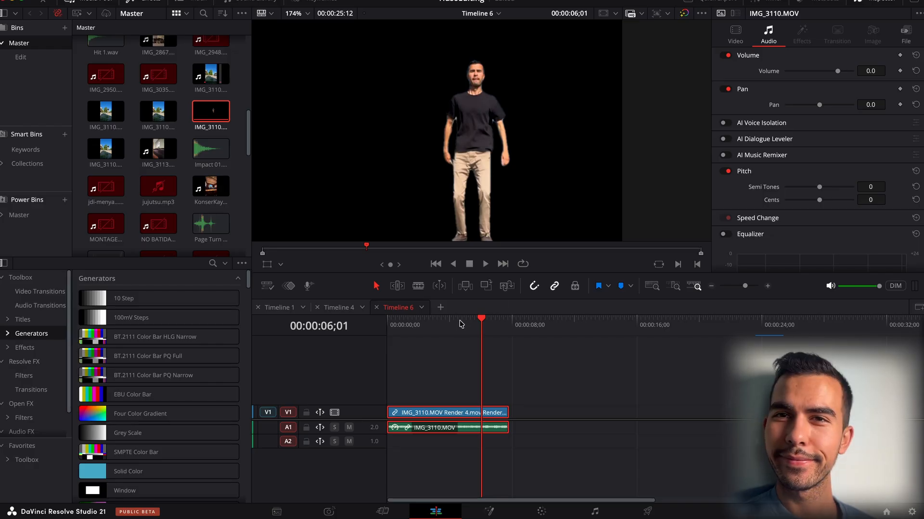
Raise the masked clip to V2 with its audio on A2, and place the short empty-street clip beneath it on V1.
left_click_drag(462, 322, 421, 328)
key("space")
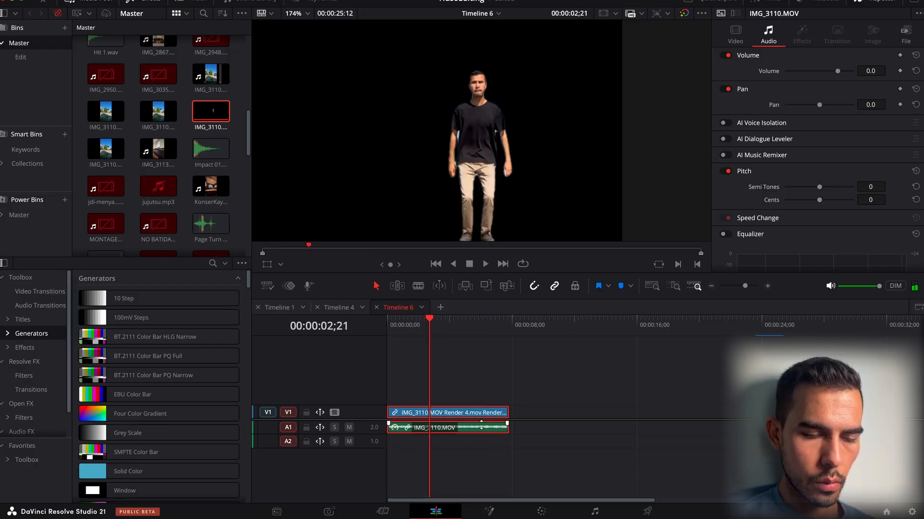
left_click_drag(481, 424, 481, 426)
left_click_drag(769, 412, 554, 445)
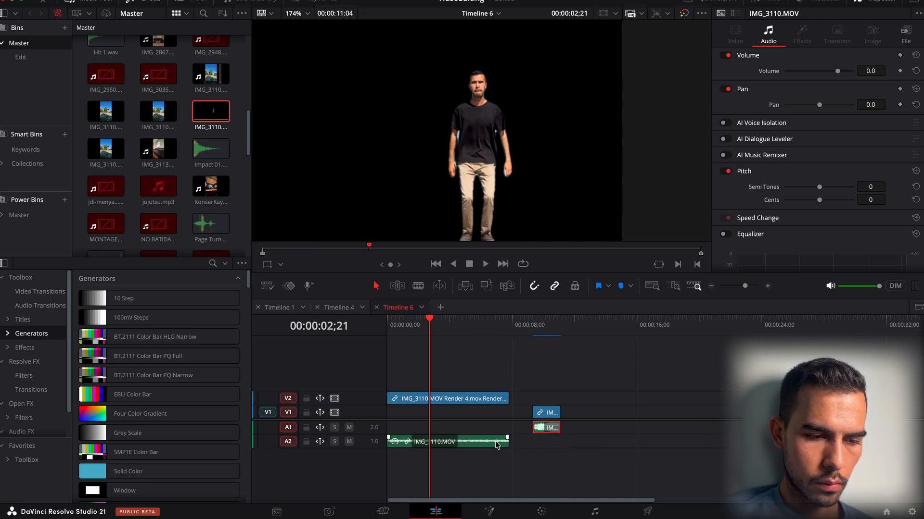
left_click_drag(546, 427, 452, 414)
key("space")
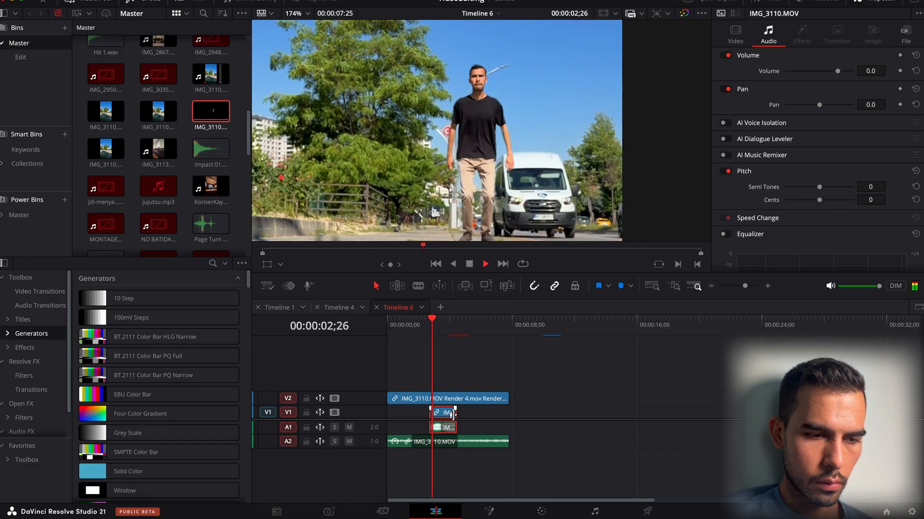
Shift the empty-street clip on V1 beneath the last part of the masked clip, around 6 seconds, and play the composite.
left_click_drag(431, 335, 480, 336)
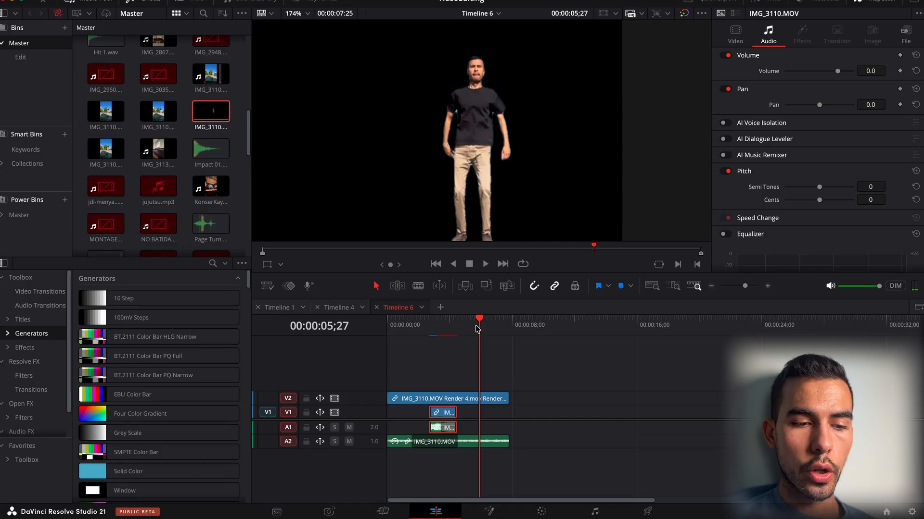
left_click(445, 410)
key("space")
left_click_drag(445, 415, 493, 414)
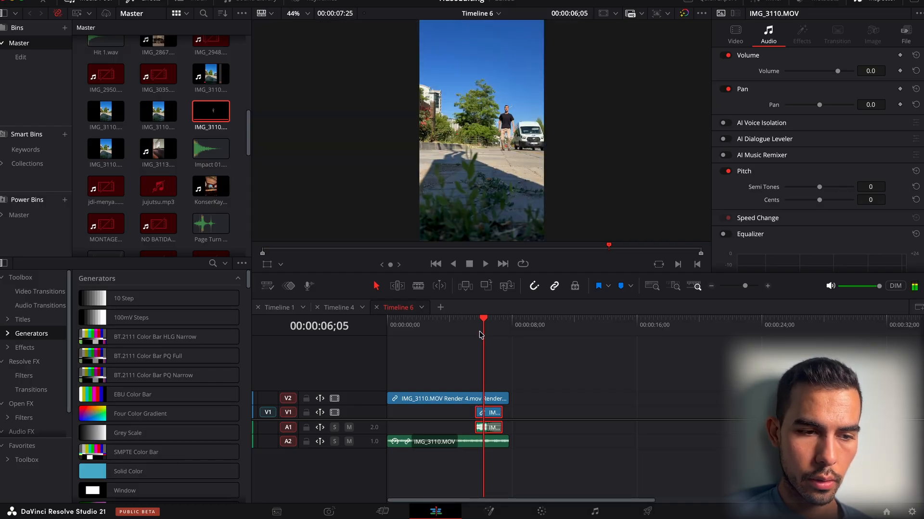
left_click_drag(481, 335, 473, 336)
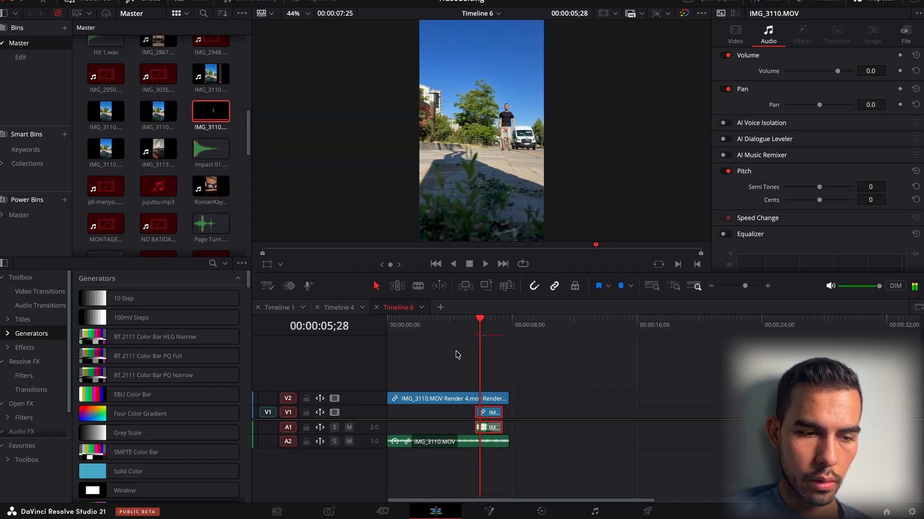
left_click(457, 336)
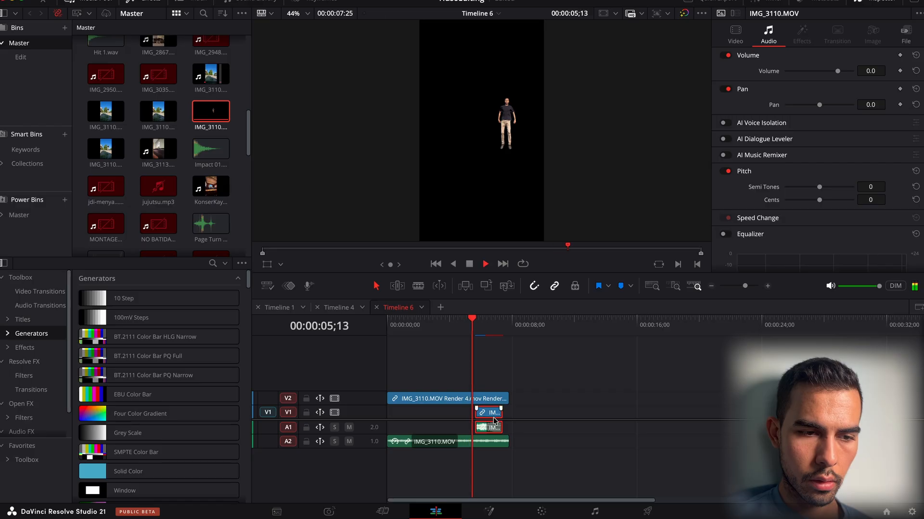
key("space")
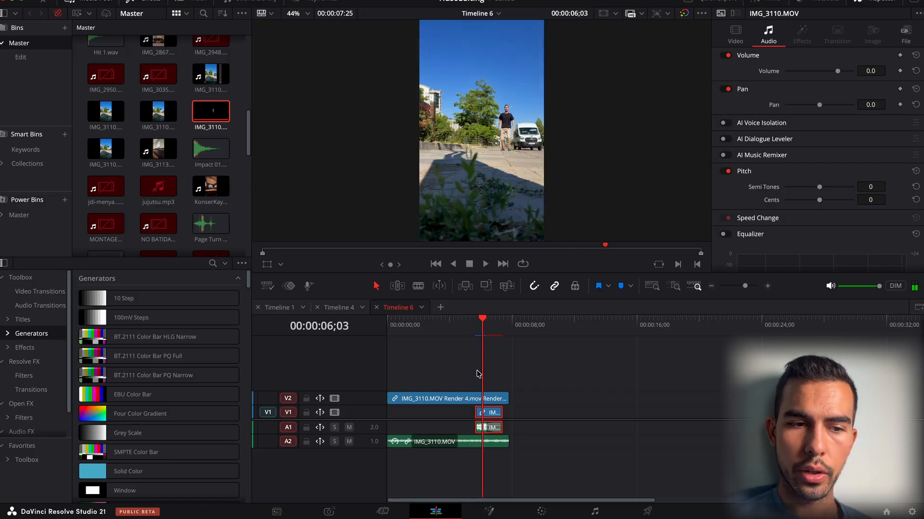
Extend both ends of the empty-street clip on V1 to match the masked clip's full length, and check playback.
left_click_drag(474, 421, 386, 419)
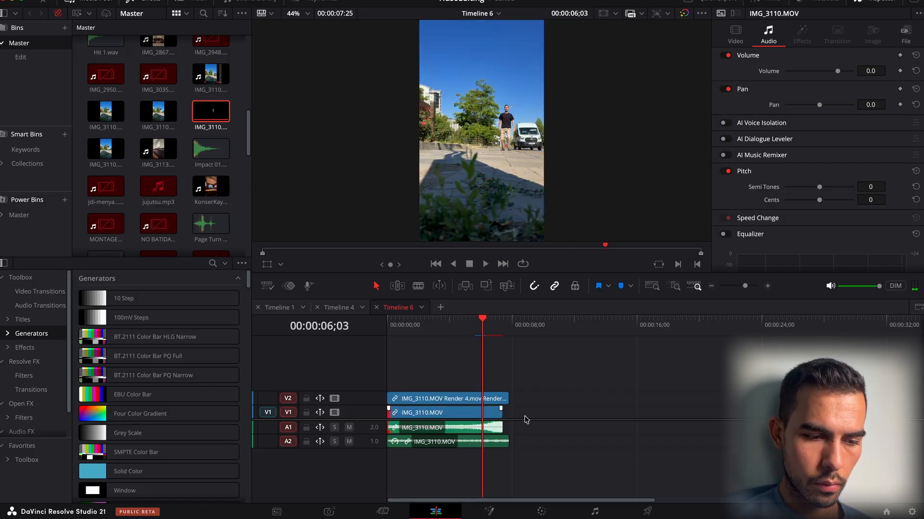
left_click_drag(509, 418, 509, 418)
key("space")
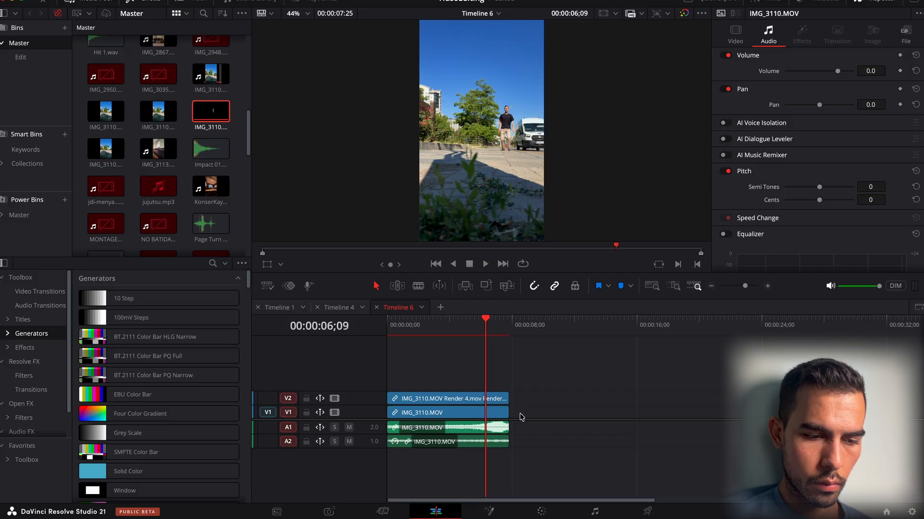
key("space")
Delete the empty-street clip's audio from A1 and move the masked clip's audio up to A1.
left_click(494, 432)
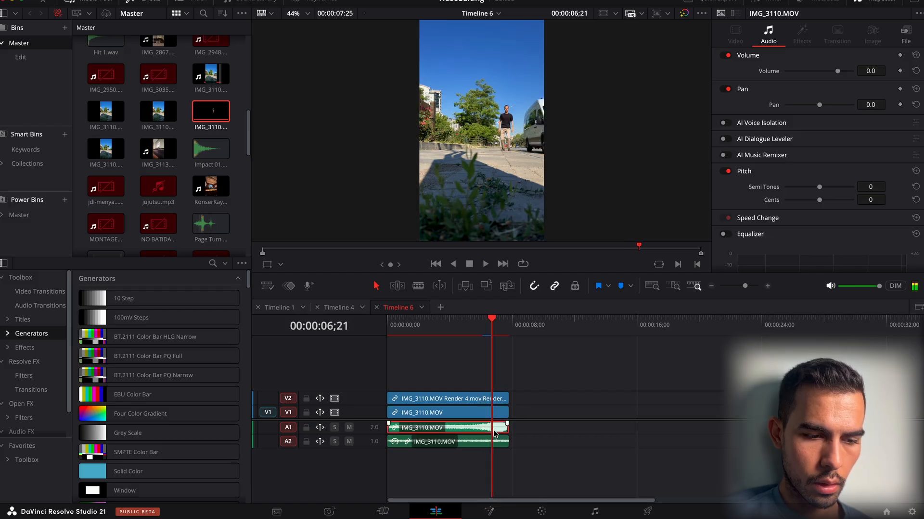
key("Delete")
left_click(493, 446)
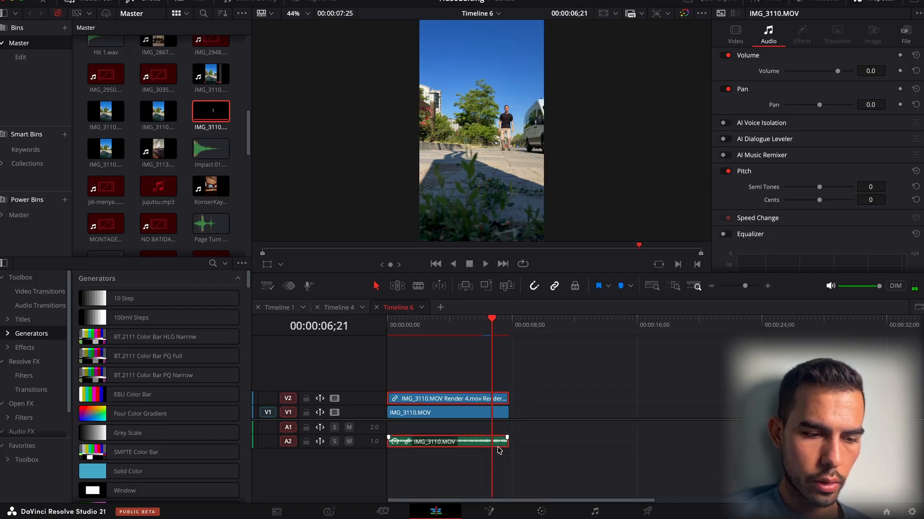
left_click_drag(499, 450, 488, 423)
Combine the masked clip and the empty-street clip into a new Fusion clip and open it in Fusion at frame 35.
right_click(488, 424)
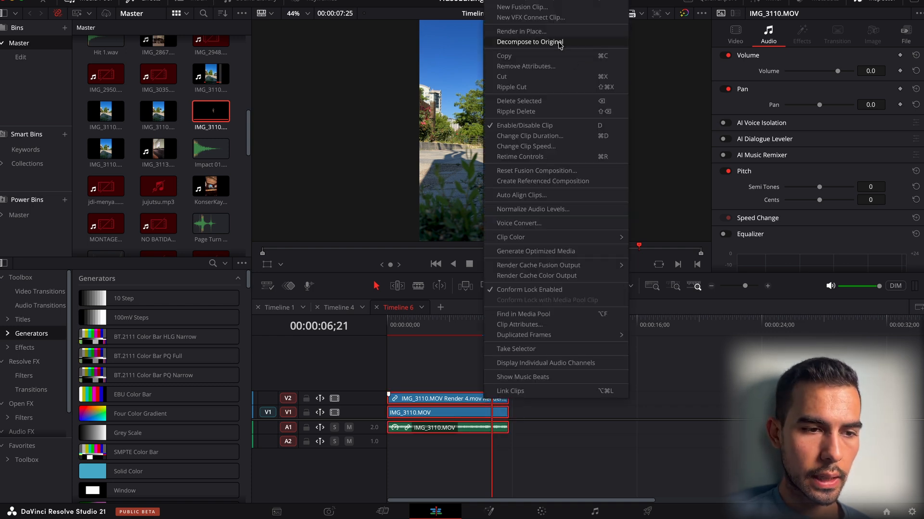
left_click(543, 7)
left_click_drag(479, 323, 405, 326)
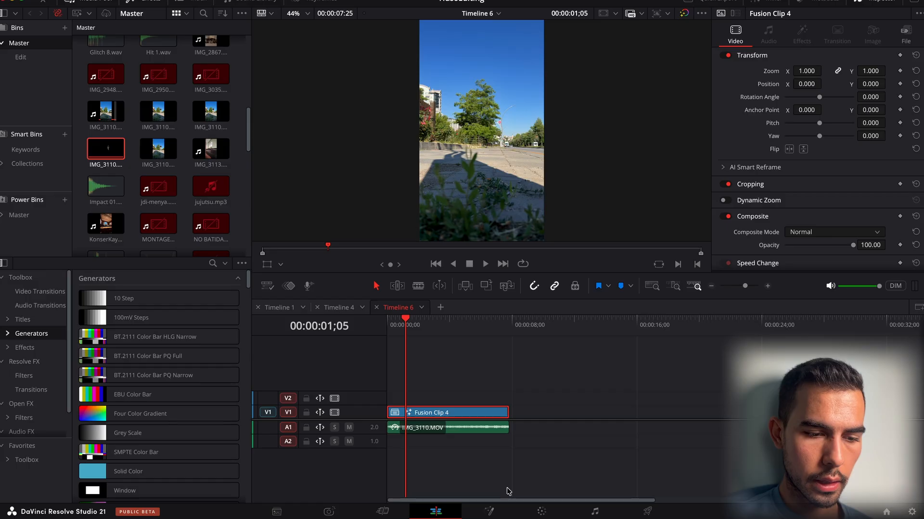
left_click(489, 512)
Delete the Background node and both existing Merge nodes from the composition, and hide the spline editor.
left_click(123, 404)
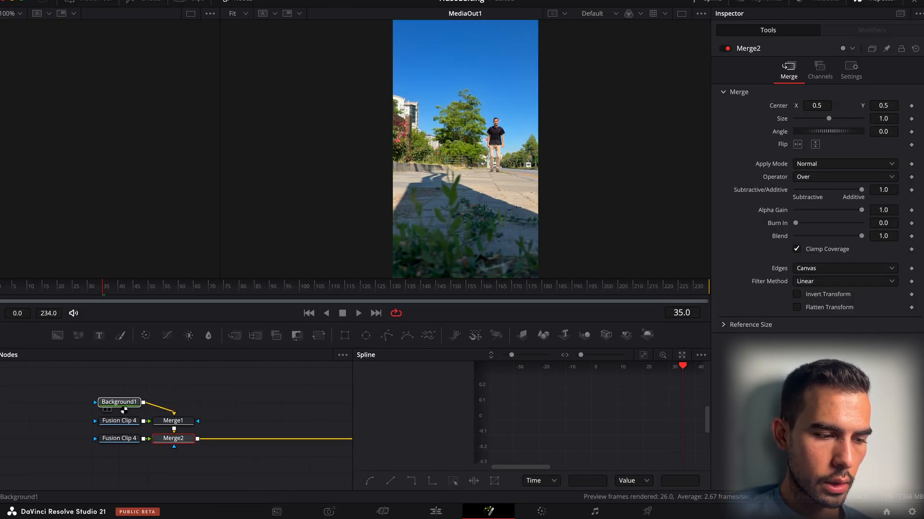
key("Delete")
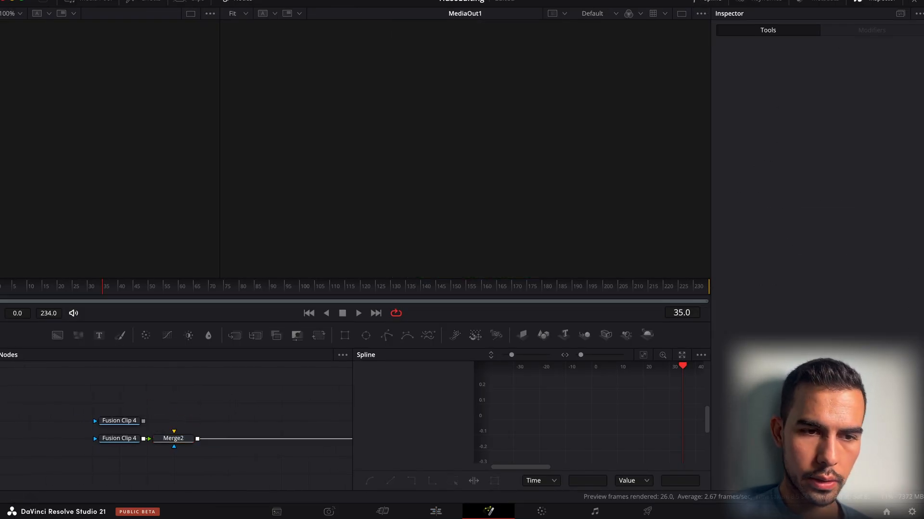
left_click(717, 1)
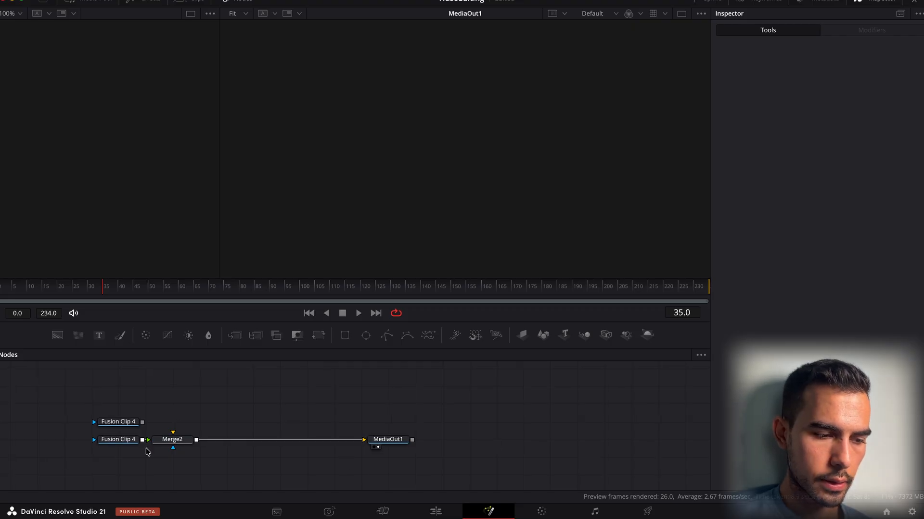
left_click_drag(165, 441, 220, 445)
key("Delete")
Connect the two Fusion Clip 4 nodes through a new Merge node and show its result in the viewer.
left_click_drag(143, 422, 250, 445)
key("1")
scroll(465, 193, "up", 3)
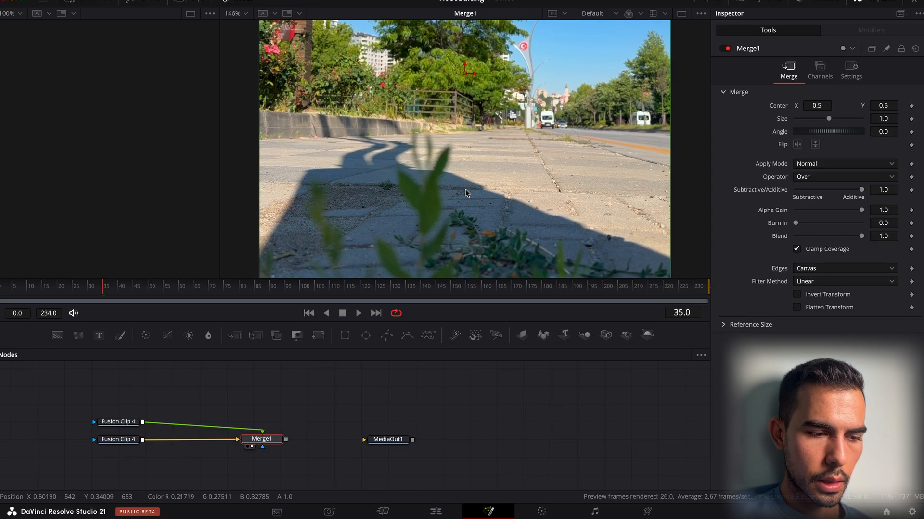
scroll(466, 193, "down", 2)
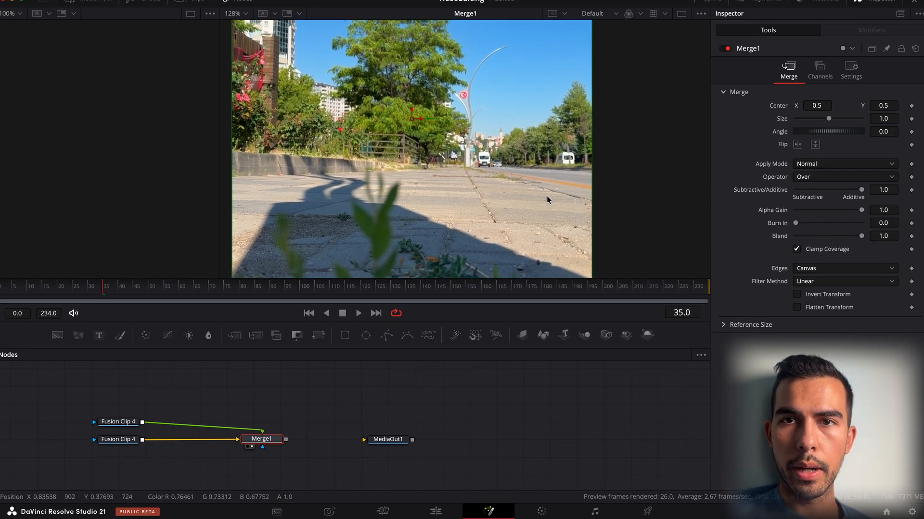
Rewire the Merge so the upper empty-street clip feeds the background and the lower masked-man clip feeds the foreground.
mouse_move(127, 424)
left_mouse_down()
mouse_move(175, 410)
mouse_move(127, 417)
left_mouse_up()
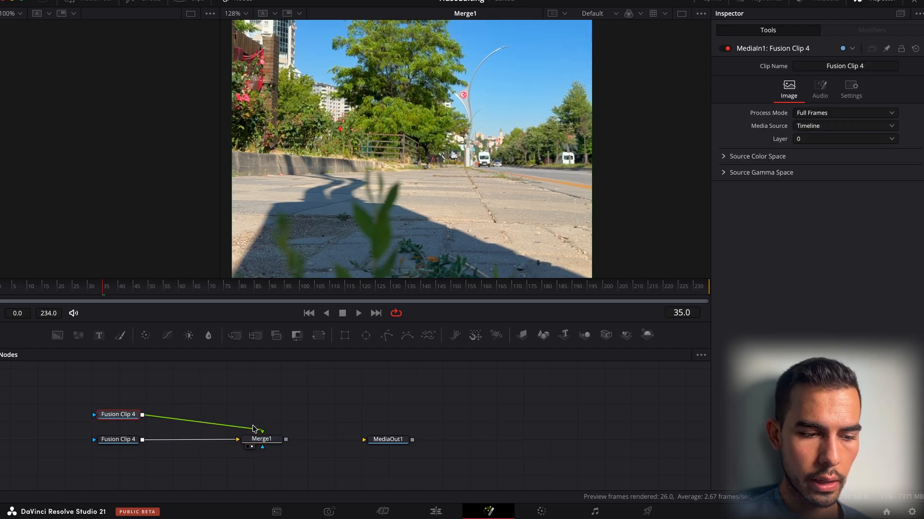
left_click_drag(129, 417, 117, 418)
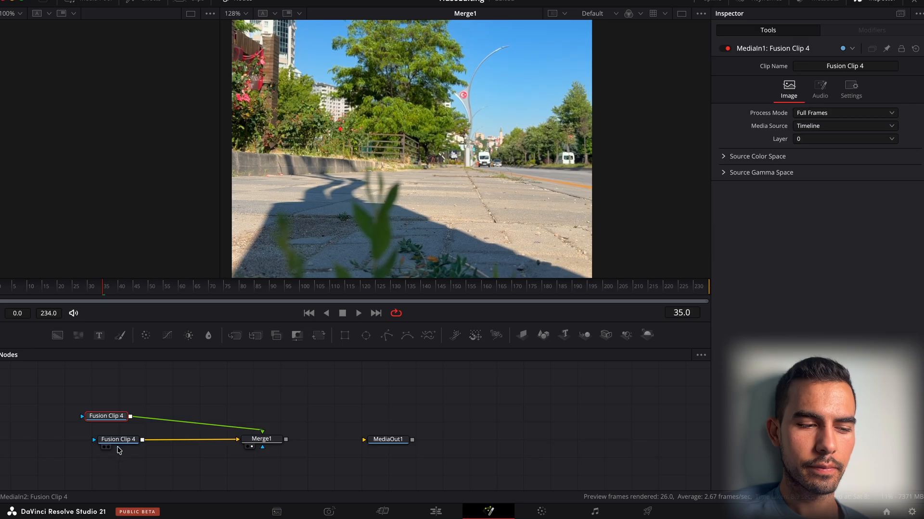
left_click_drag(117, 419, 153, 411)
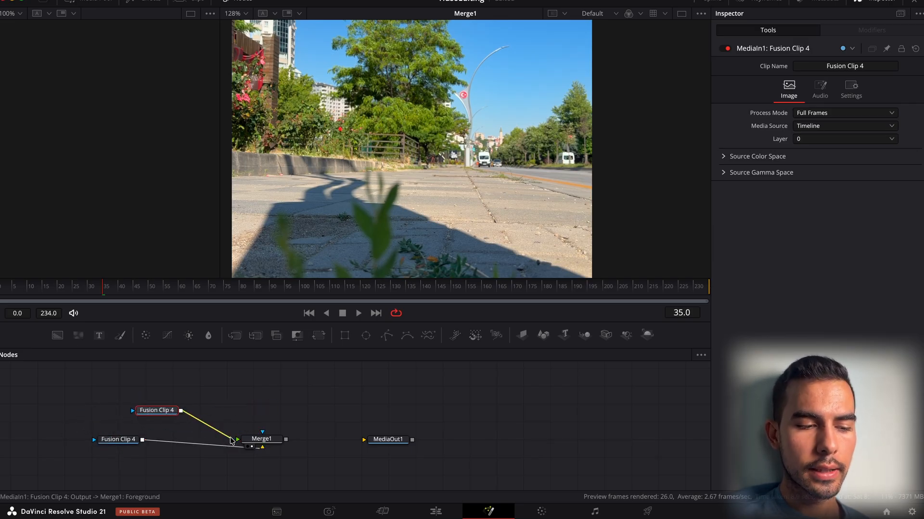
left_click_drag(231, 441, 230, 423)
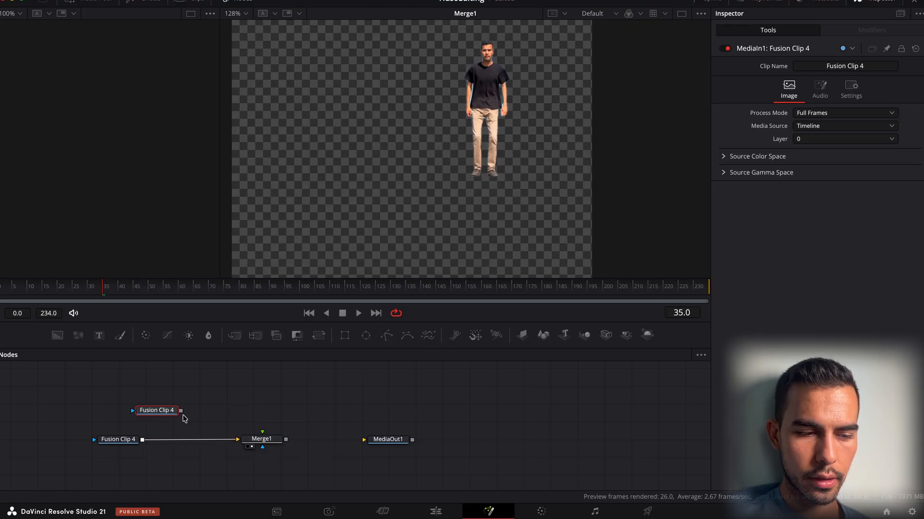
left_click_drag(225, 439, 262, 432)
left_click_drag(181, 411, 262, 441)
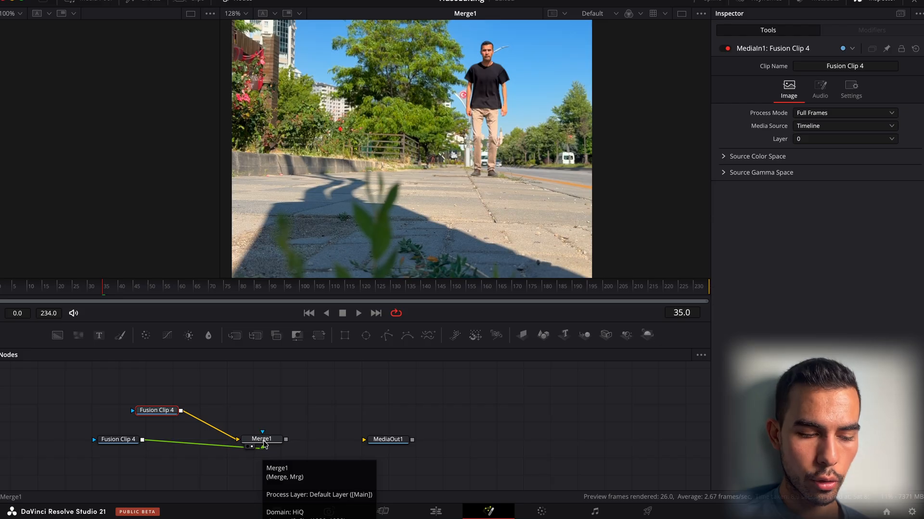
Swap the Merge node's foreground and background inputs back and forth.
left_click(264, 444)
key("ctrl+t")
key("ctrl+t")
key("ctrl+t")
key("ctrl+t")
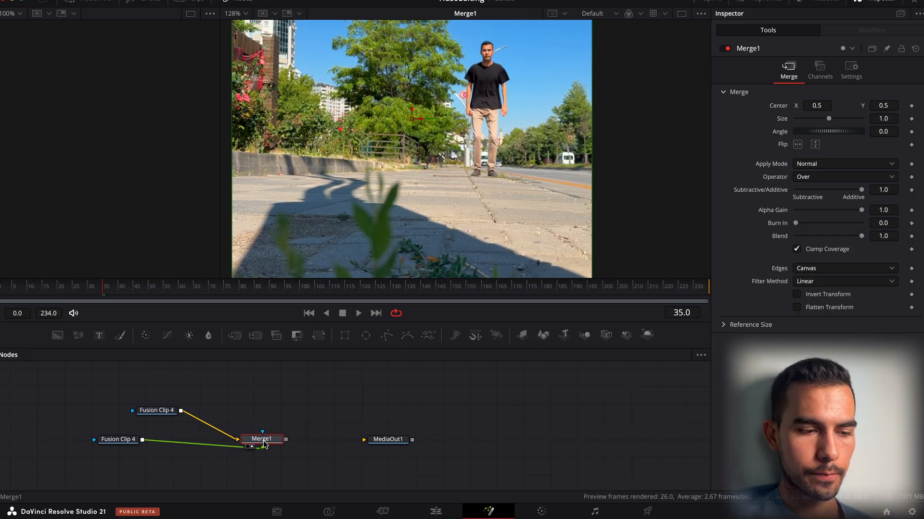
Move the Merge node lower, place the masked-man Fusion Clip 4 node above it, and show that clip in both viewers.
left_click_drag(264, 444, 260, 450)
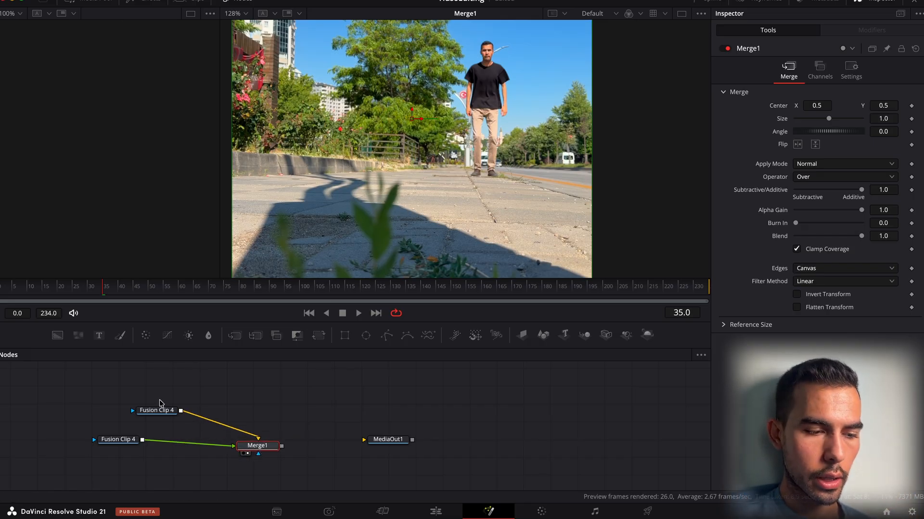
left_click_drag(125, 447, 258, 392)
key("1")
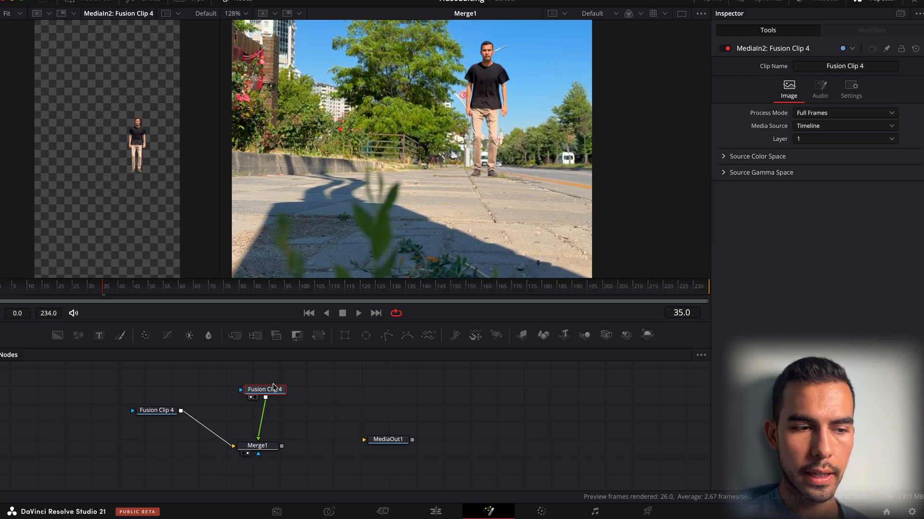
key("2")
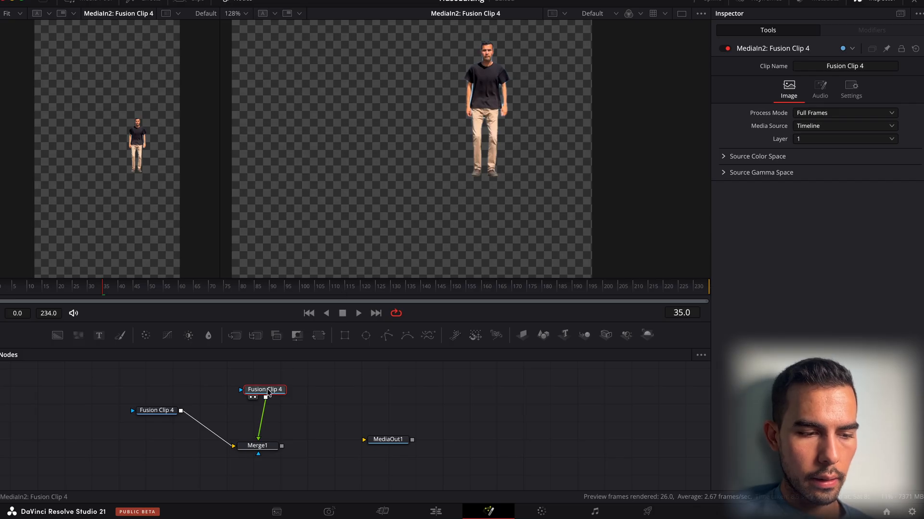
Raise the masked-man clip node slightly, connect Merge1 to MediaOut1, and preview the final output around frame 28.
left_click_drag(272, 388, 261, 375)
left_click_drag(282, 446, 400, 427)
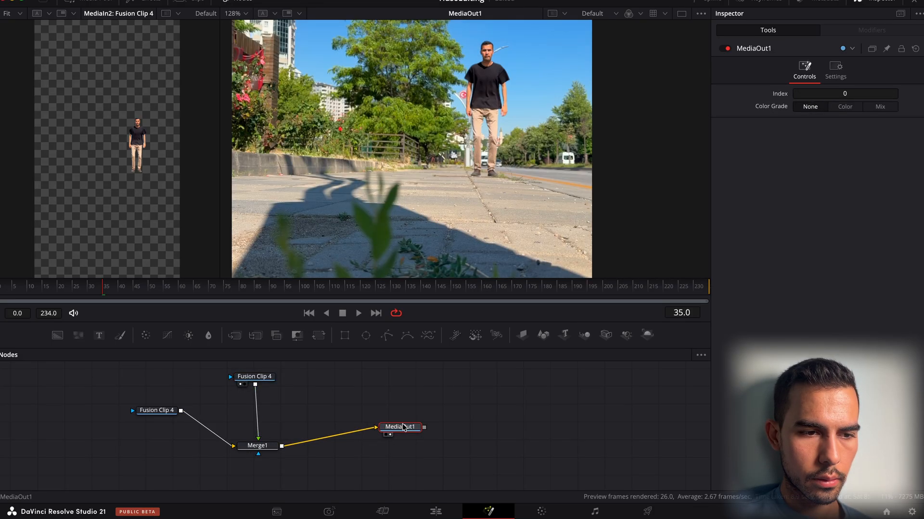
mouse_move(64, 288)
left_mouse_down()
mouse_move(1, 288)
mouse_move(82, 288)
left_mouse_up()
Insert a Transform node between the masked-man Fusion Clip 4 node and the Merge.
left_click_drag(255, 379, 274, 376)
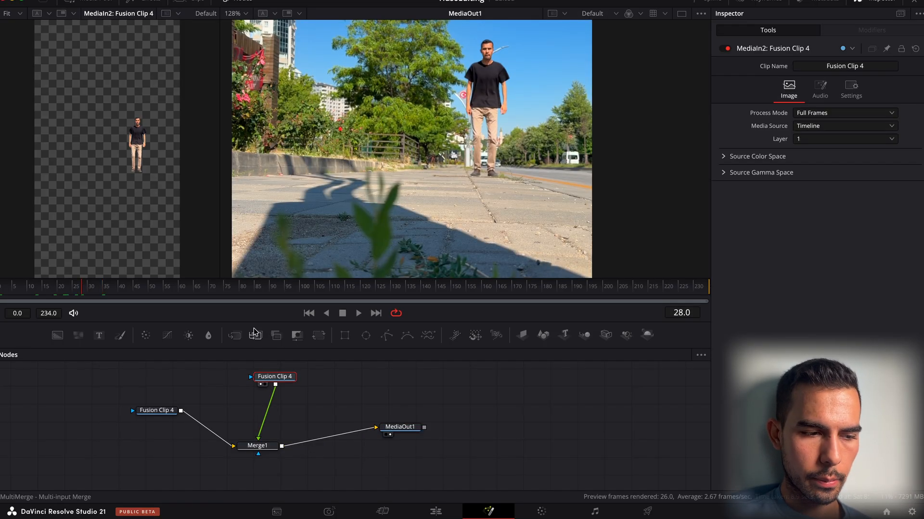
left_click_drag(107, 291, 314, 283)
key("shift+space")
type("transform")
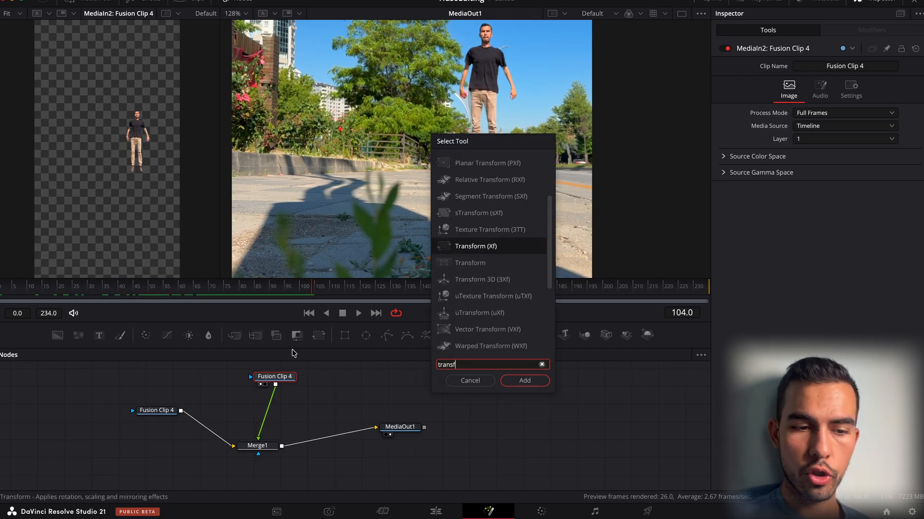
key("Return")
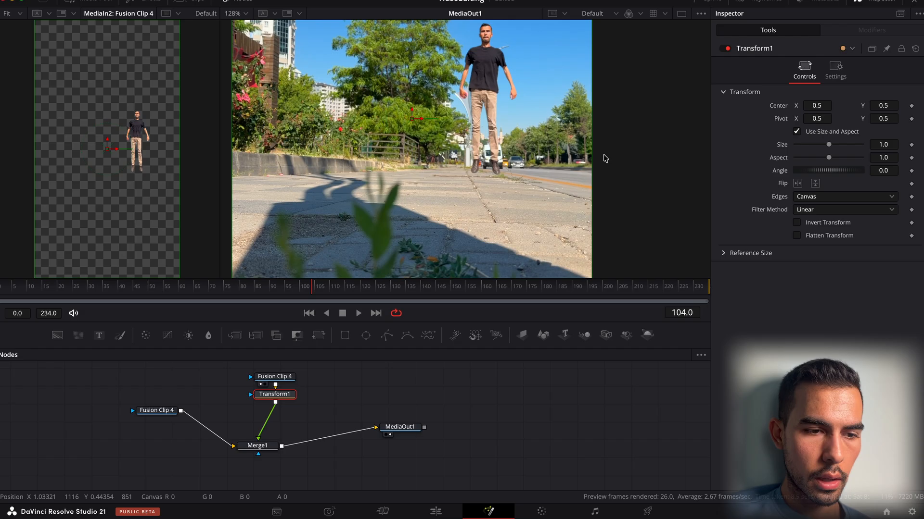
At frame 100, set starting keyframes for the Transform node's Center, Size and Angle.
scroll(604, 157, "up", 2)
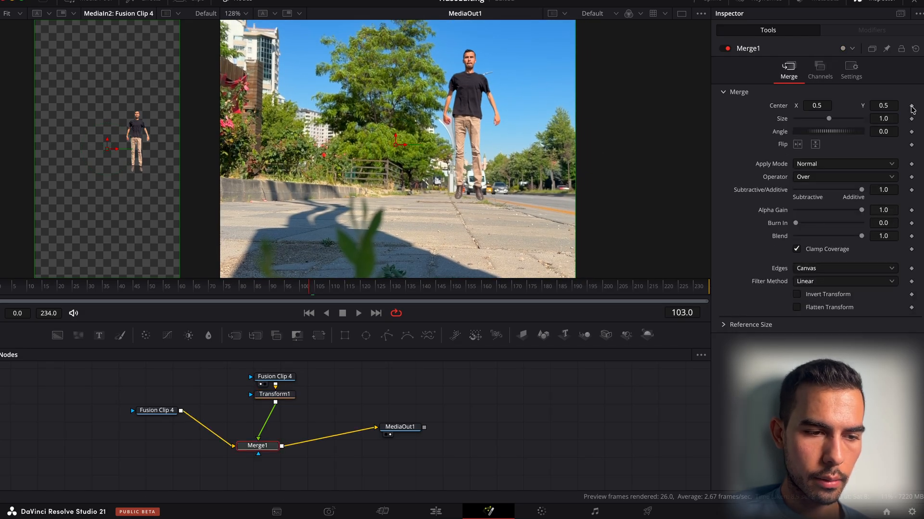
left_click(289, 395)
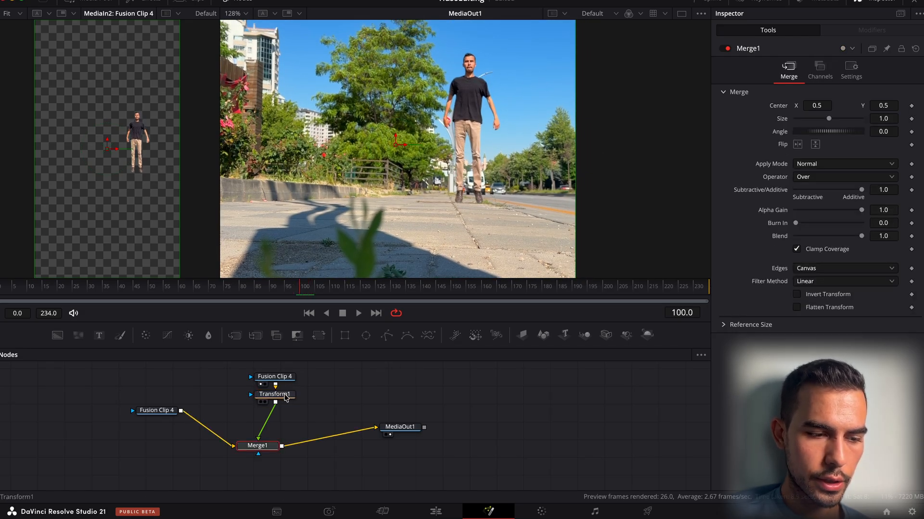
left_click(912, 106)
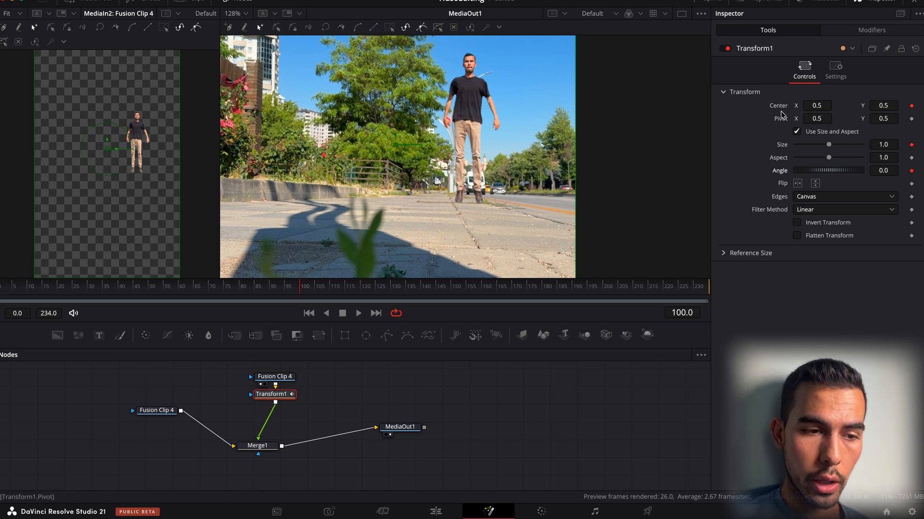
Show Transform1 in the viewer, set its Pivot X to 0.683, and remove the Angle keyframe.
key("2")
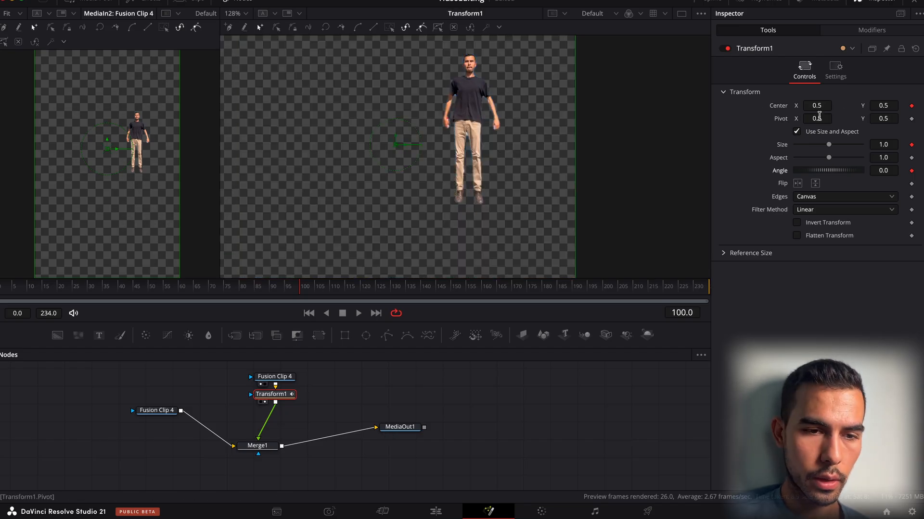
mouse_move(819, 104)
left_mouse_down()
mouse_move(842, 106)
mouse_move(830, 109)
left_mouse_up()
key("super+z")
mouse_move(895, 167)
left_mouse_down()
mouse_move(919, 168)
mouse_move(866, 167)
mouse_move(917, 168)
mouse_move(866, 167)
mouse_move(894, 172)
left_mouse_up()
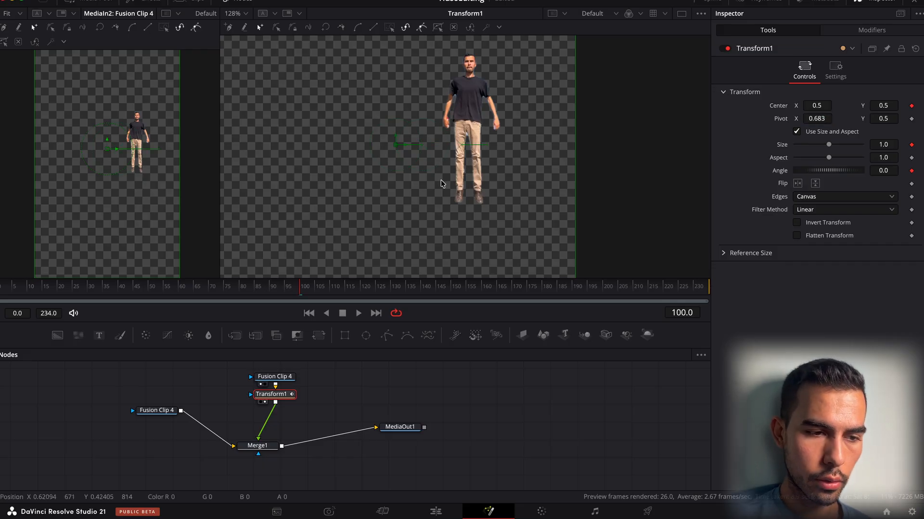
Place the Transform's pivot on the man's chest at X 0.705471 and Y 0.585831, and test the rotation.
scroll(455, 160, "up", 5)
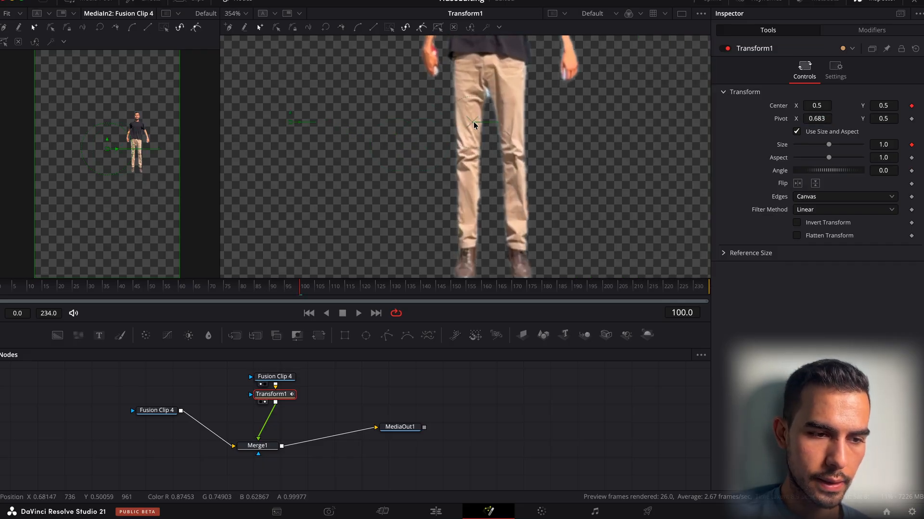
left_click_drag(474, 125, 502, 101)
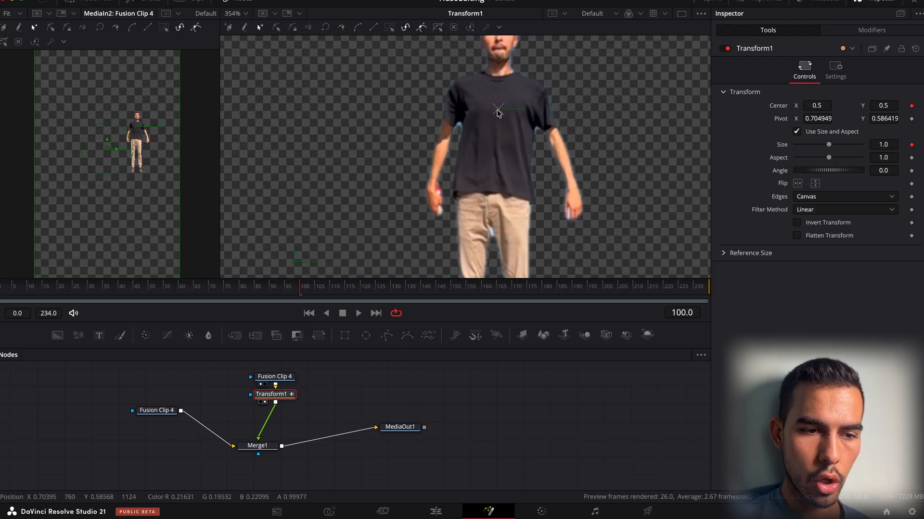
scroll(497, 114, "up", 3)
left_click_drag(498, 159, 498, 158)
mouse_move(883, 171)
left_mouse_down()
mouse_move(904, 170)
mouse_move(740, 170)
mouse_move(883, 170)
left_mouse_up()
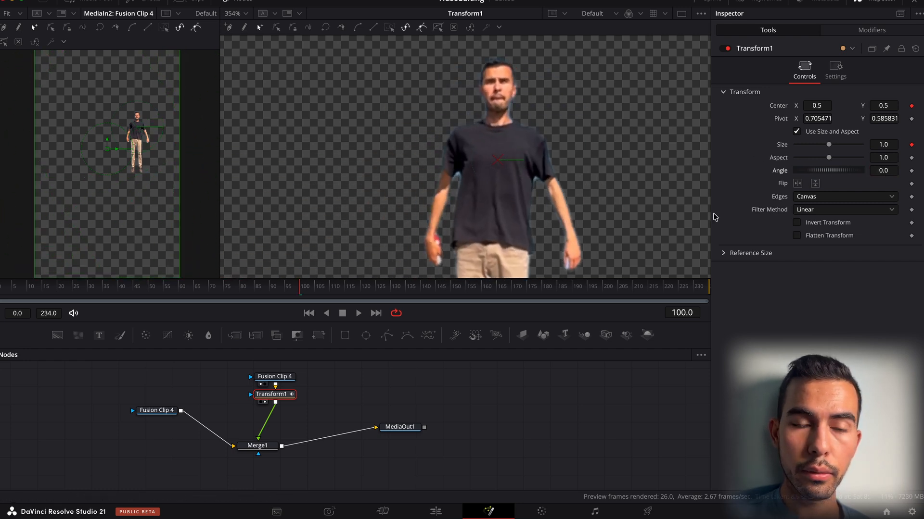
Show the Merge1 composite in the large viewer, with the man and the street framed.
key("ctrl+f")
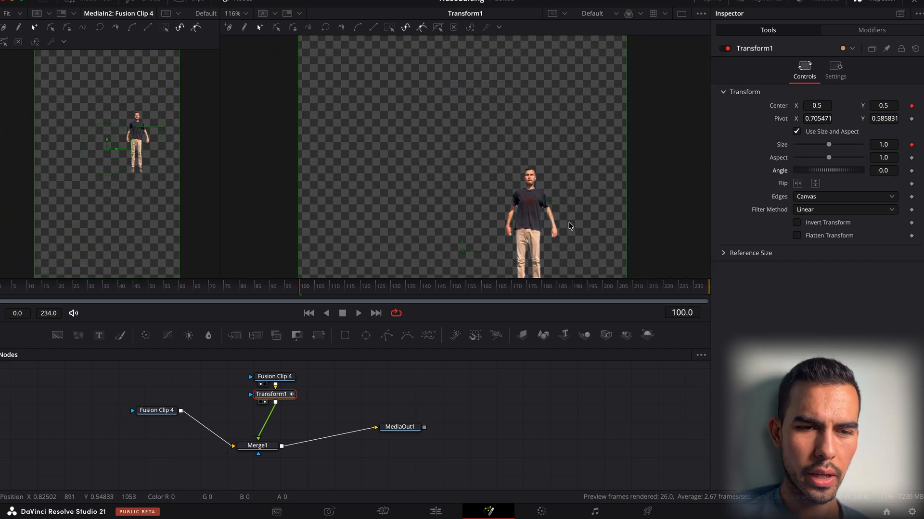
scroll(568, 221, "down", 2)
left_click(263, 447)
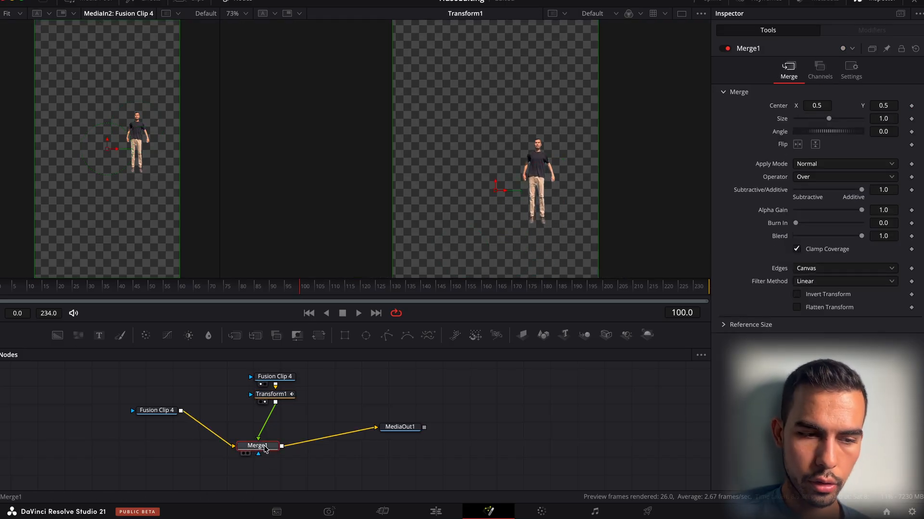
key("2")
left_click_drag(524, 186, 528, 159)
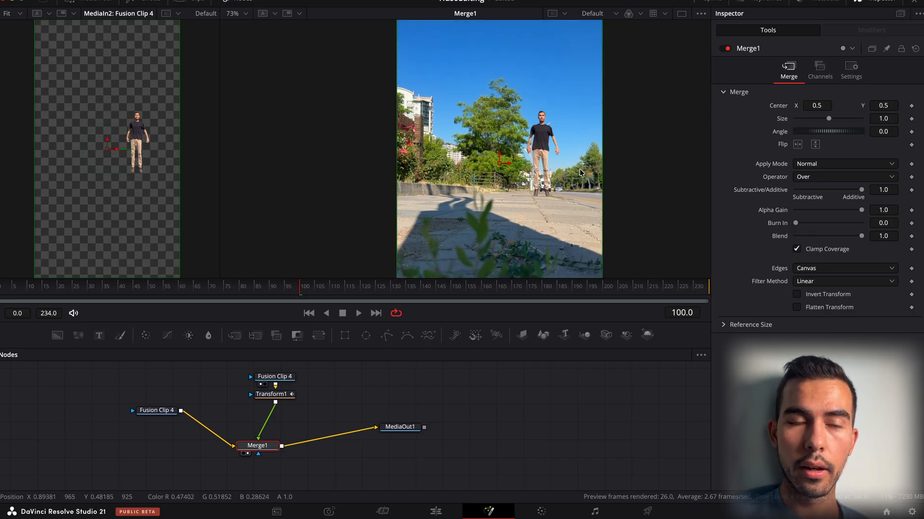
scroll(534, 182, "up", 3)
scroll(534, 181, "up", 2)
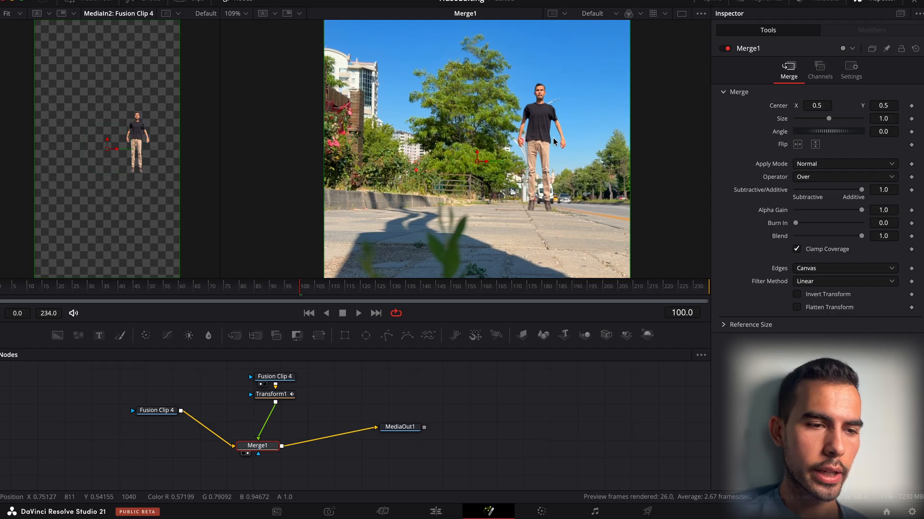
scroll(524, 182, "right", 2)
Select Transform1 and scrub through the jump to examine its timing, ending at the keyframe on frame 100.
left_click(271, 394)
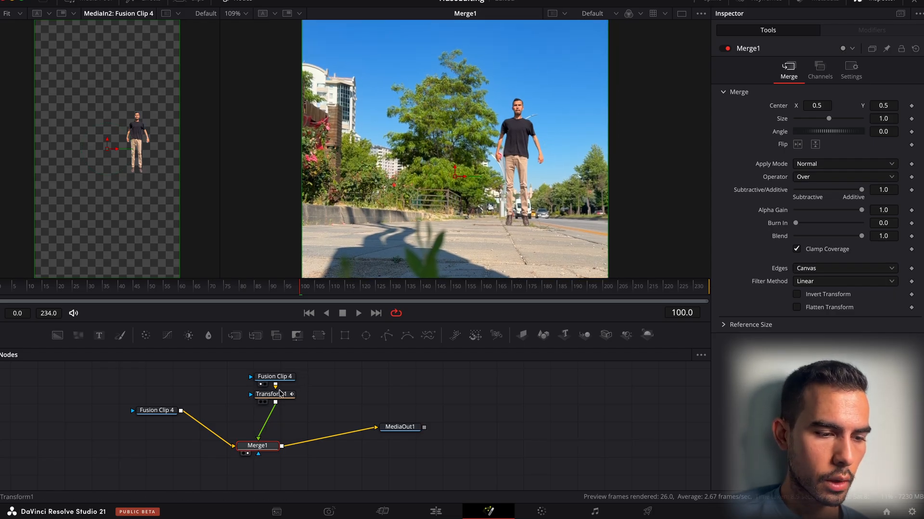
left_click(273, 288)
left_click_drag(273, 290, 408, 305)
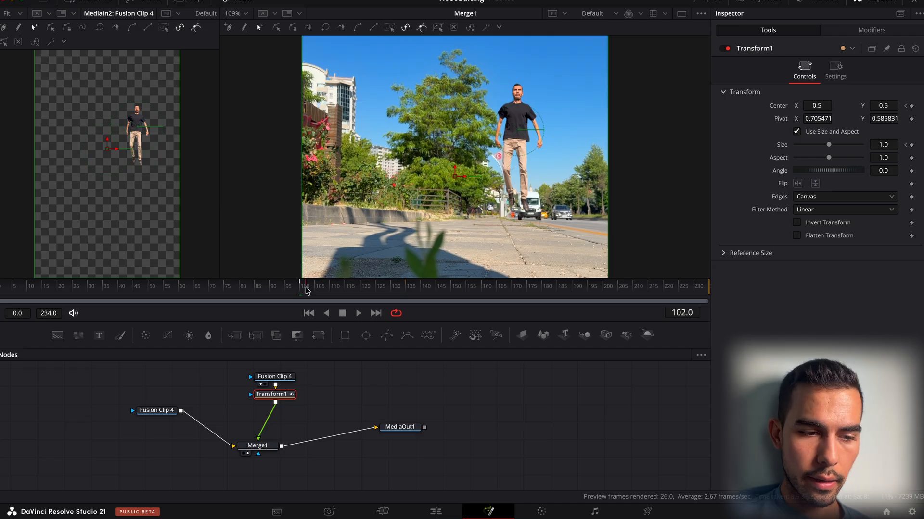
left_click_drag(306, 290, 300, 291)
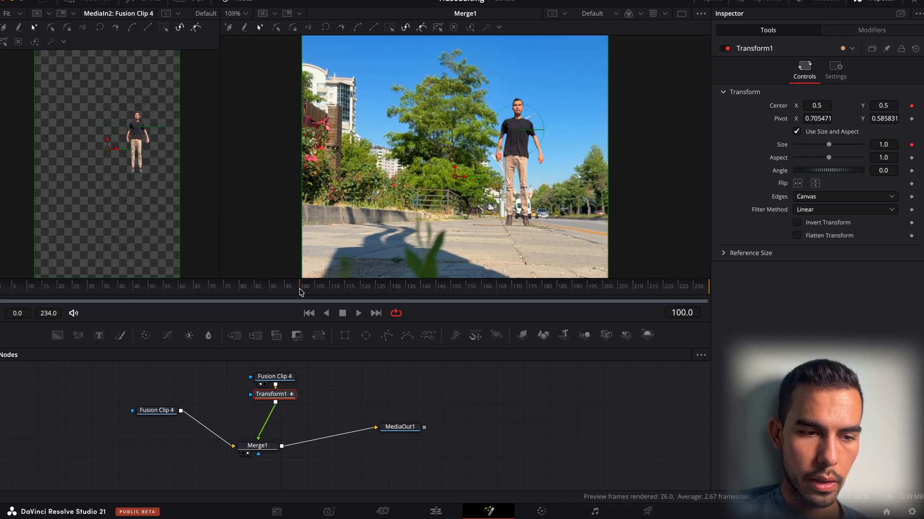
At frame 151, raise the man into the sky by setting the Transform's Center to X 0.581 and Y 0.731.
left_click(453, 288)
mouse_move(454, 288)
left_mouse_down()
mouse_move(365, 289)
mouse_move(457, 290)
left_mouse_up()
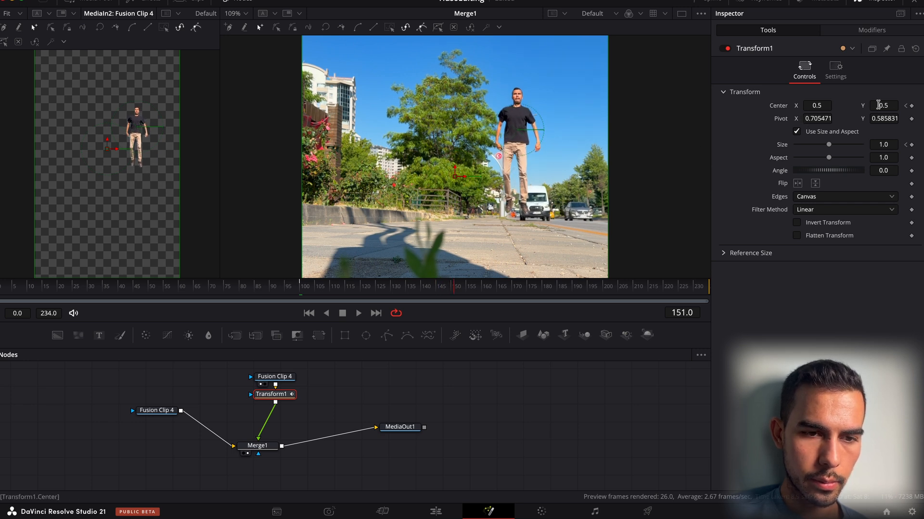
left_click_drag(877, 105, 896, 105)
scroll(653, 153, "down", 3)
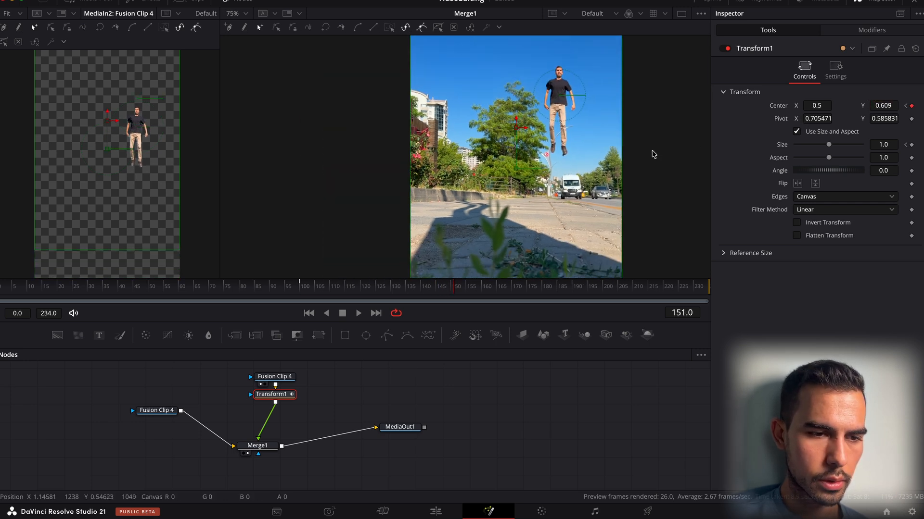
left_click_drag(817, 106, 816, 109)
mouse_move(890, 105)
left_mouse_down()
mouse_move(851, 108)
mouse_move(897, 100)
left_mouse_up()
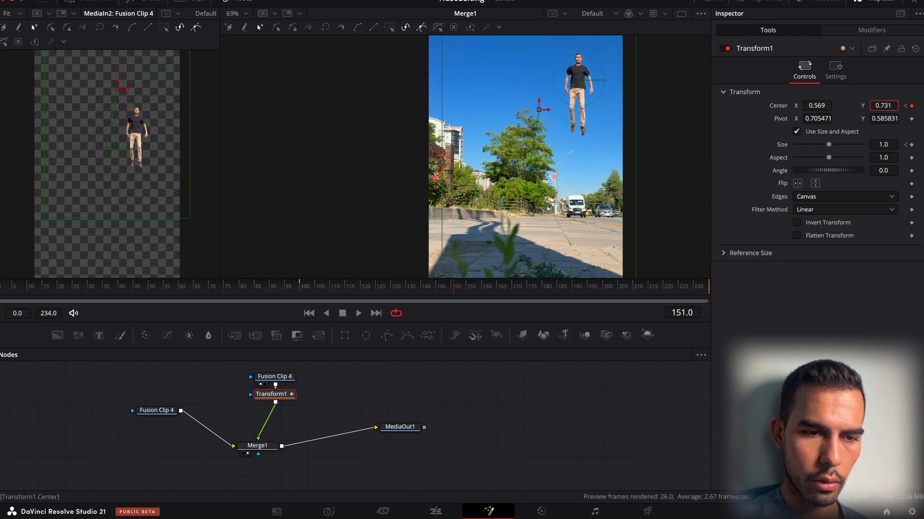
left_click_drag(824, 106, 820, 107)
scroll(676, 131, "up", 3)
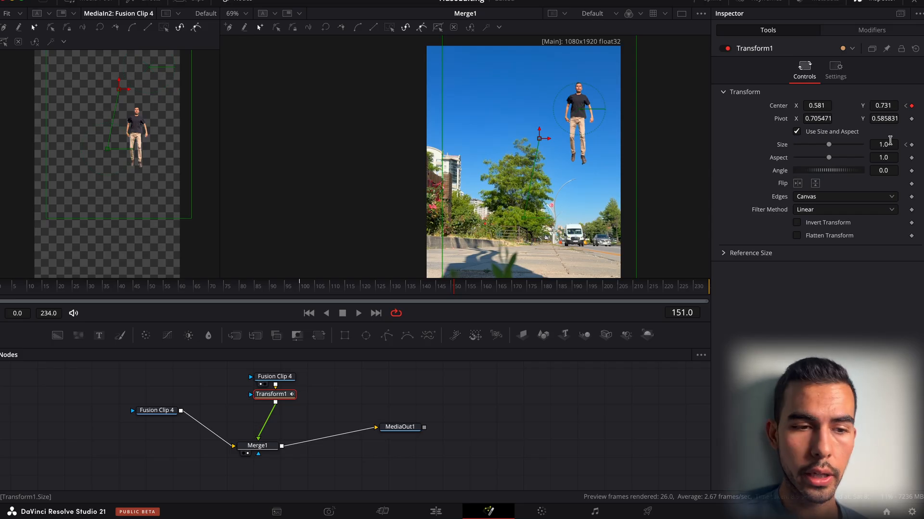
At frame 151, shrink the man to Size 0.65 and set Center to X 0.613 and Y 0.78.
mouse_move(890, 141)
left_mouse_down()
mouse_move(852, 140)
mouse_move(879, 140)
left_mouse_up()
left_click_drag(886, 105, 895, 105)
left_click_drag(818, 105, 824, 106)
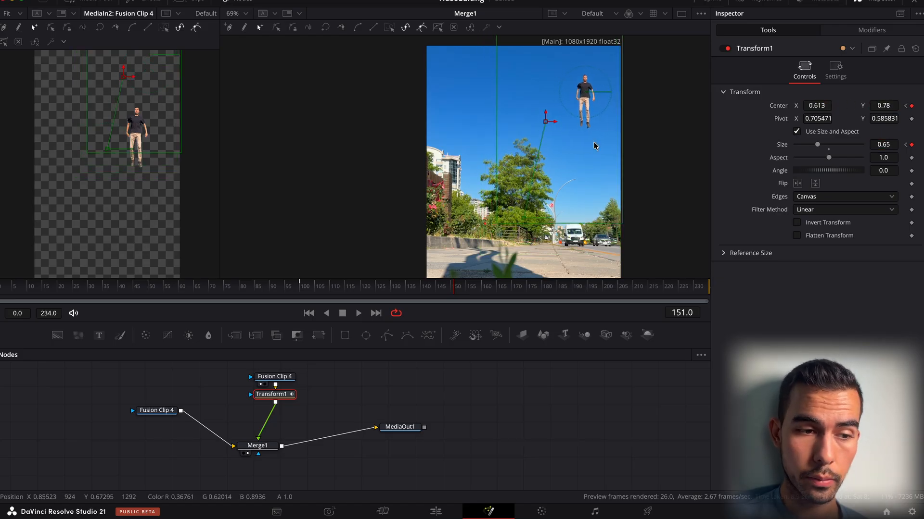
scroll(600, 122, "down", 1)
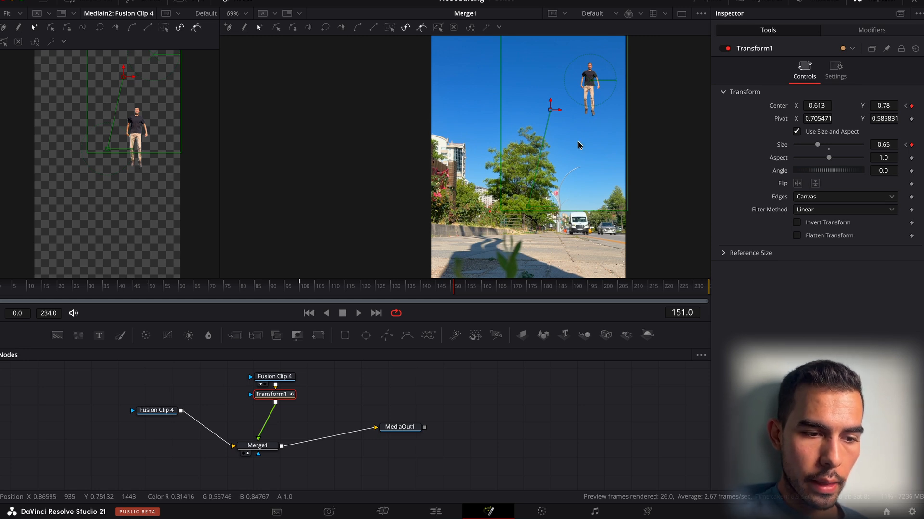
Add a Center keyframe at frame 165 to hold the man in the air, and check it against frame 151.
left_click_drag(467, 287, 499, 293)
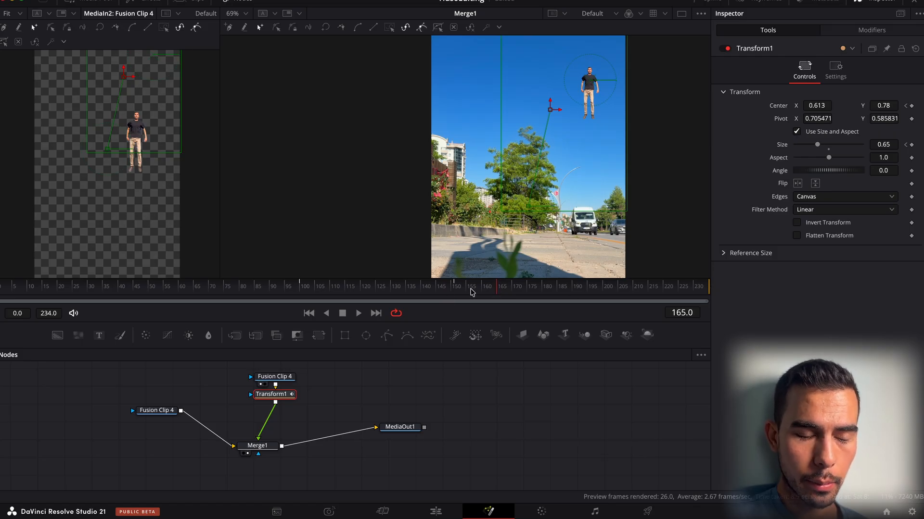
left_click(912, 106)
left_click(465, 291)
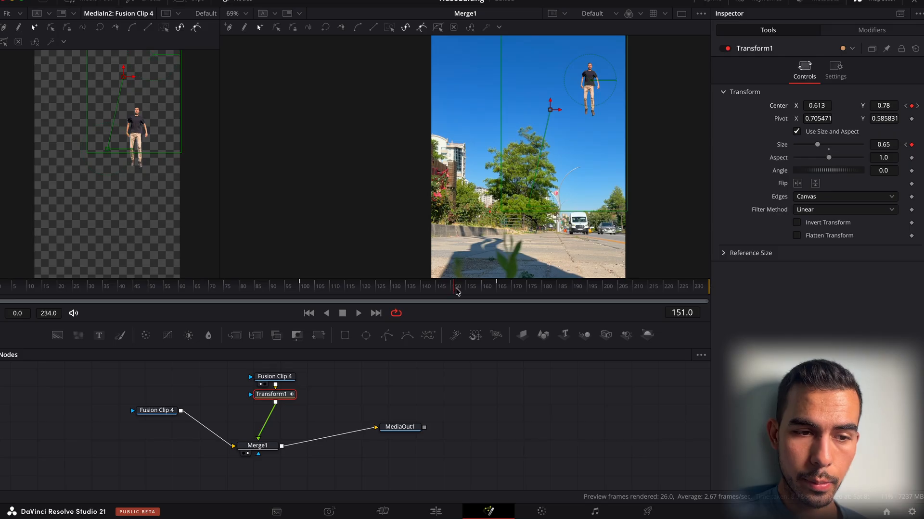
At frame 175, bring the man back down by setting the Transform's Center Y to 0.437.
left_click_drag(466, 289, 527, 290)
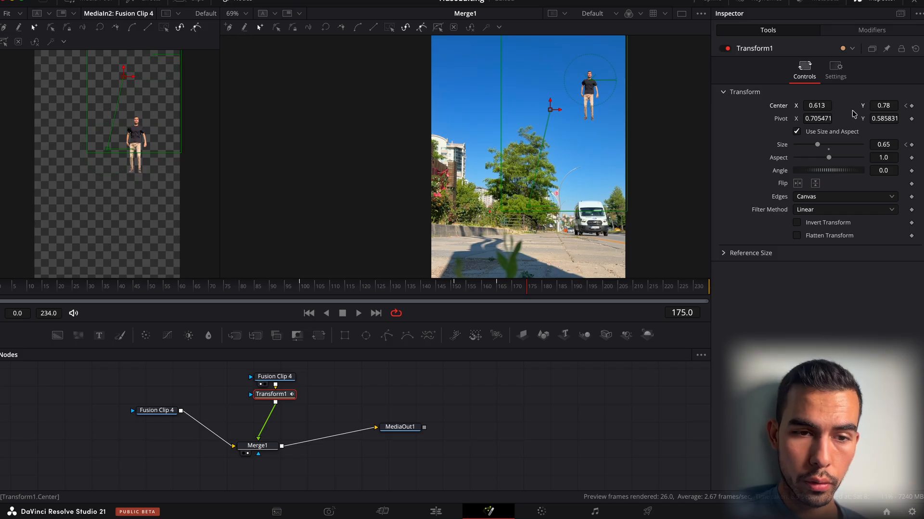
left_click_drag(884, 105, 705, 183)
left_click_drag(886, 105, 882, 106)
Review the descent up to frame 184, and enlarge the man there by setting the Transform's Size to 5.0.
left_click(480, 291)
left_click_drag(480, 297, 555, 303)
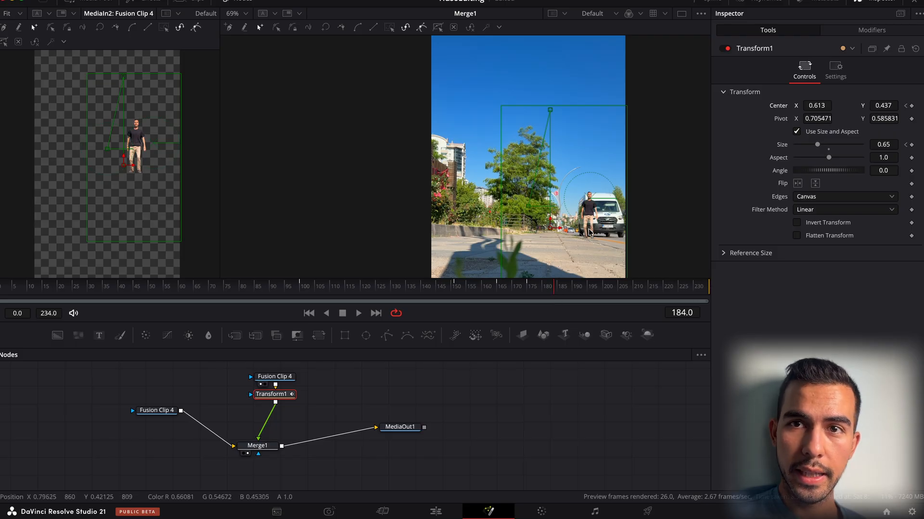
scroll(606, 210, "down", 5)
scroll(607, 208, "up", 1)
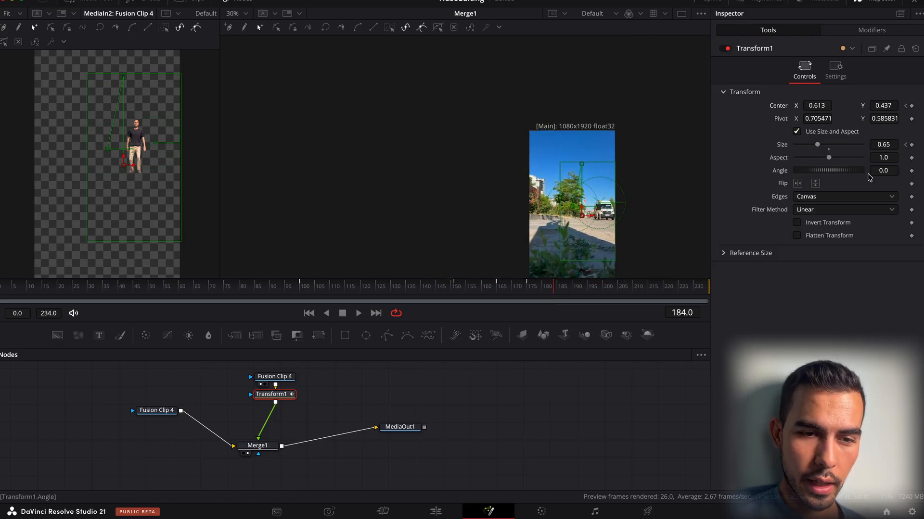
left_click_drag(883, 143, 883, 144)
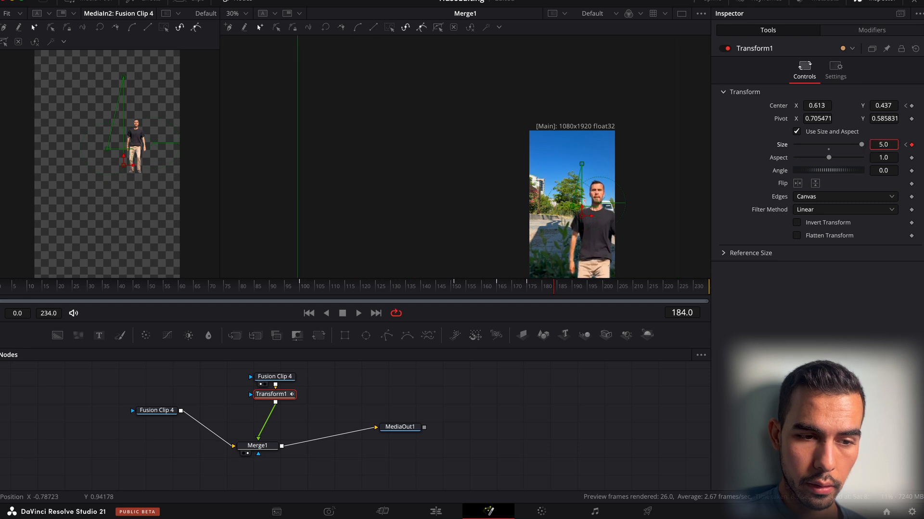
Add a Center keyframe at frame 184, and try adjusting the man's Center at frame 196.
left_click(911, 107)
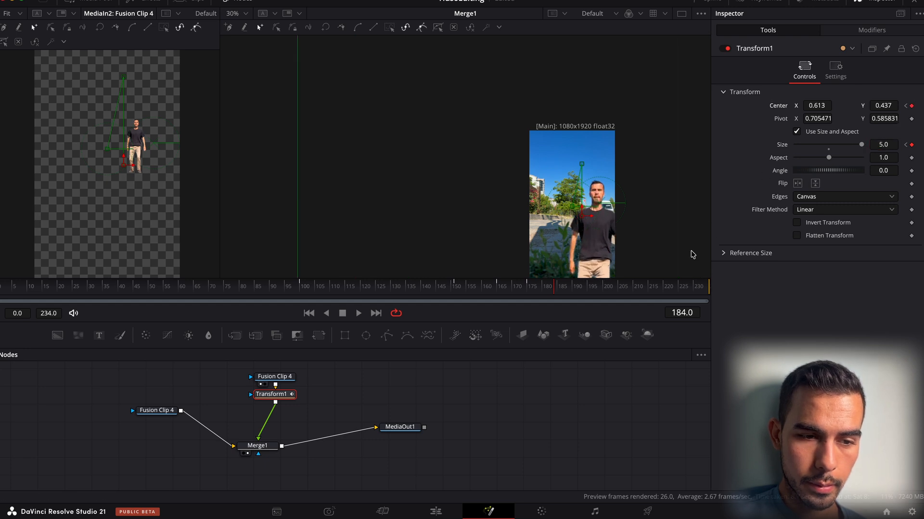
left_click_drag(557, 290, 591, 288)
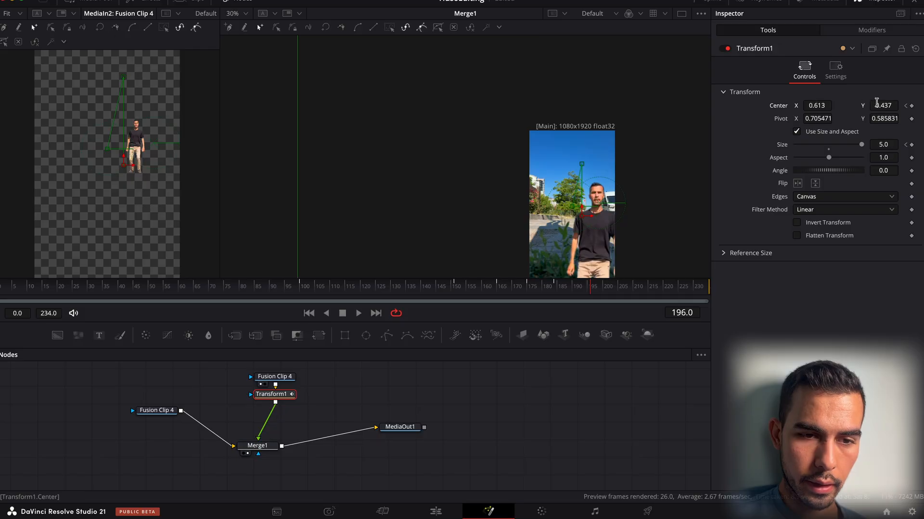
left_click_drag(883, 105, 885, 106)
left_click_drag(817, 107, 819, 110)
Review the fall between frames 164 and 175, and add a Size keyframe of 0.65 at frame 175.
left_click_drag(534, 290, 495, 297)
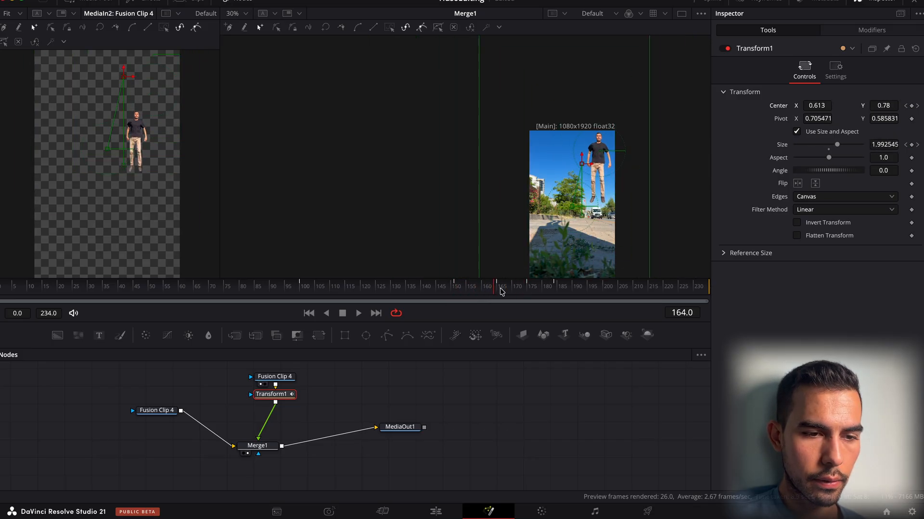
left_click_drag(500, 288, 529, 288)
scroll(604, 210, "up", 6)
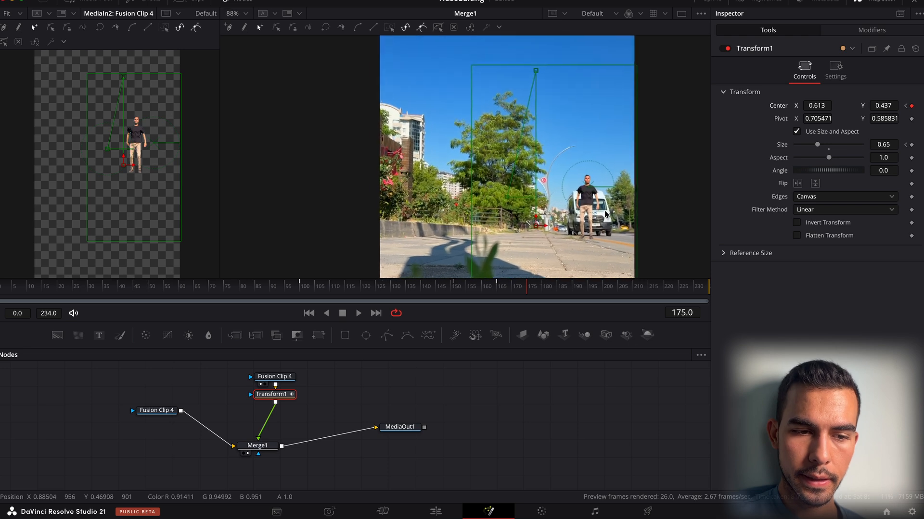
scroll(604, 210, "up", 1)
left_click_drag(500, 286, 529, 290)
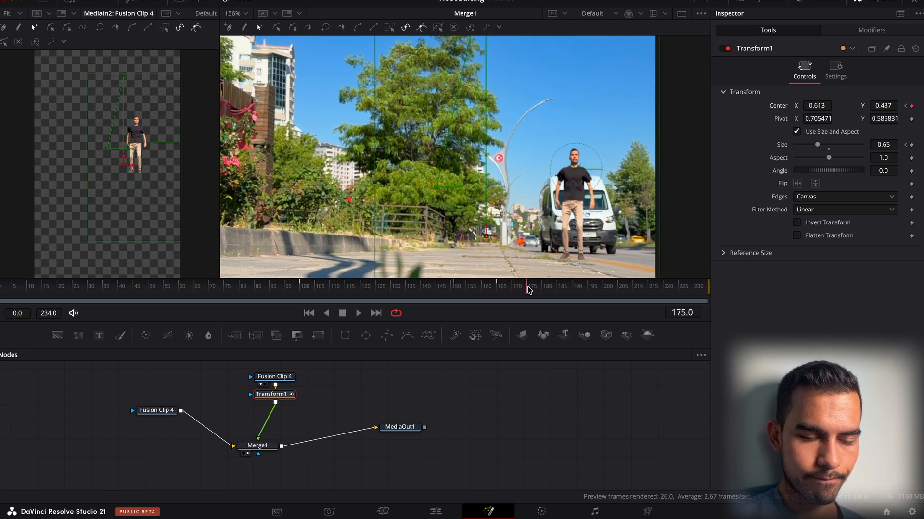
left_click(911, 146)
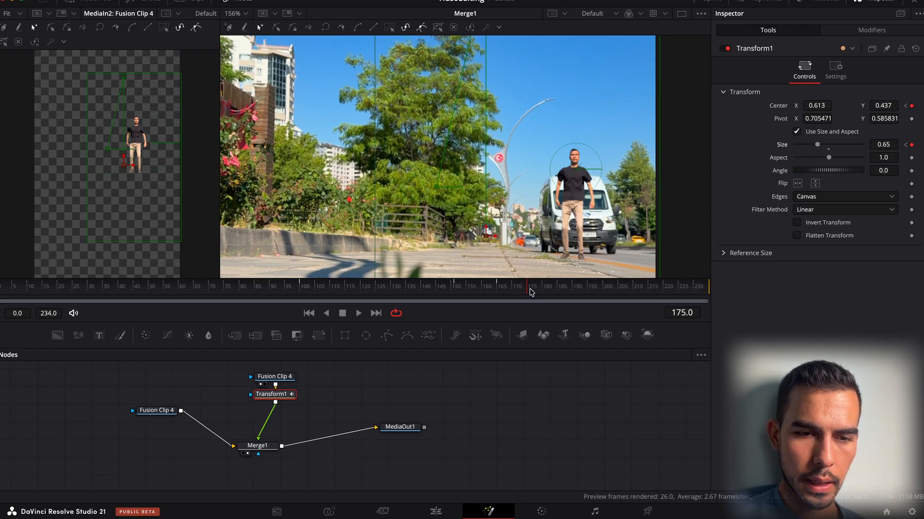
Add a Size keyframe of 0.65 at frame 165, where the man hangs in the air.
left_click_drag(529, 290, 496, 289)
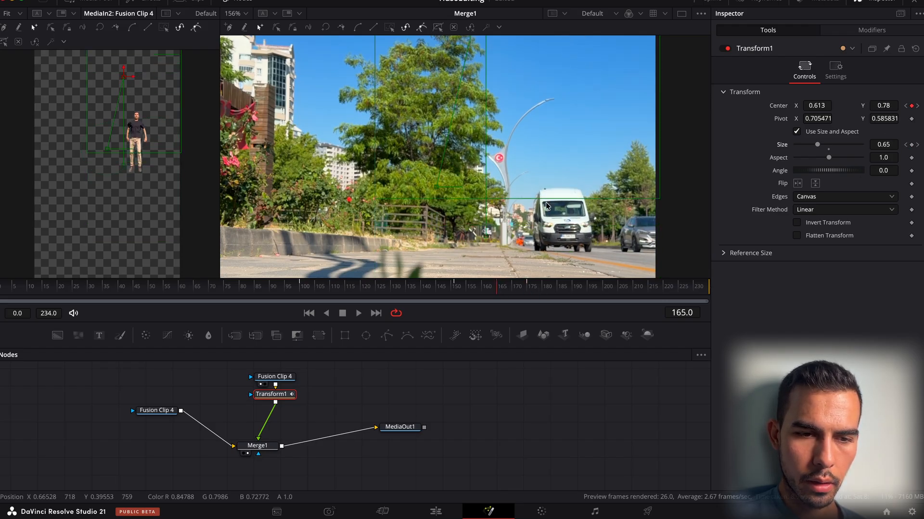
scroll(576, 146, "down", 4)
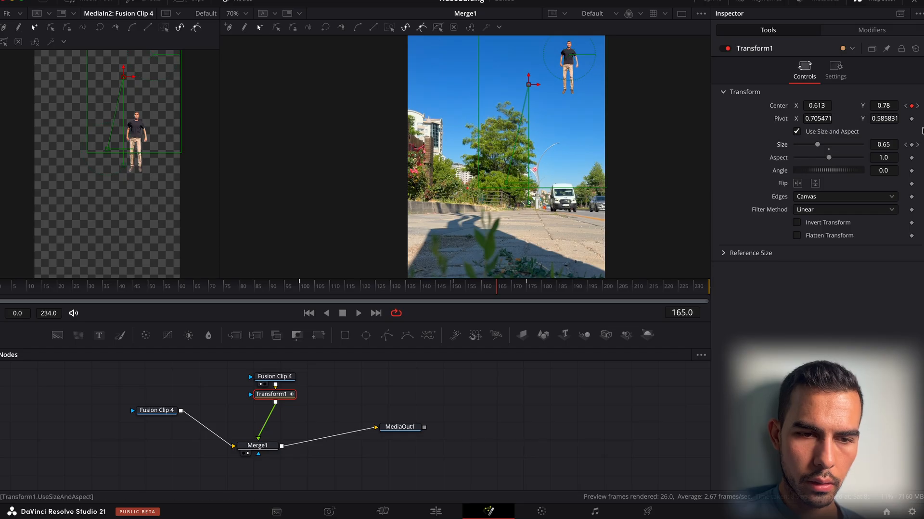
left_click(911, 145)
mouse_move(498, 295)
left_mouse_down()
mouse_move(526, 292)
mouse_move(498, 297)
left_mouse_up()
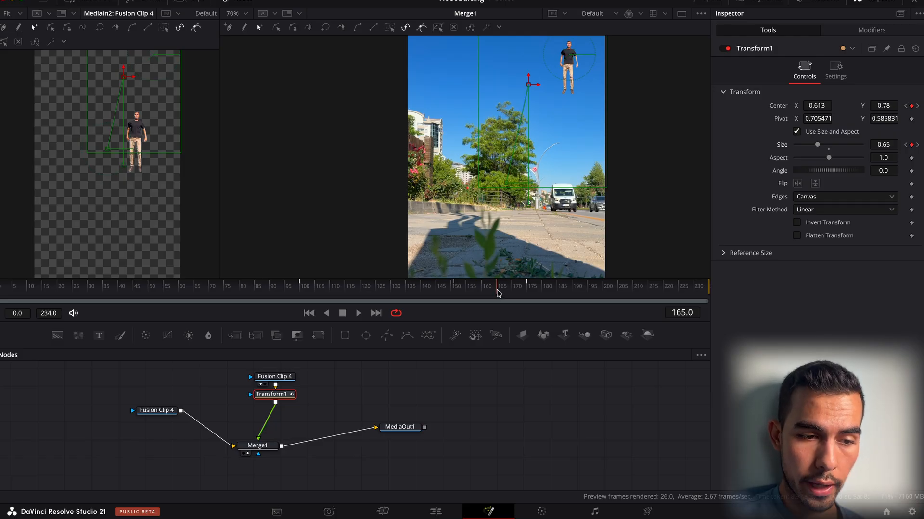
Review the landing around frames 175 and 176, and insert a DVE node between Transform1 and Merge1.
left_click_drag(498, 294, 529, 296)
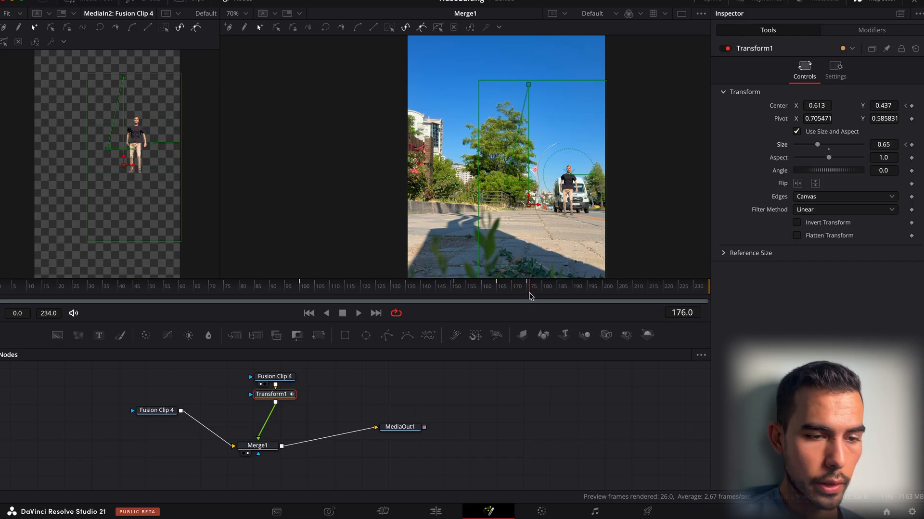
key("Left")
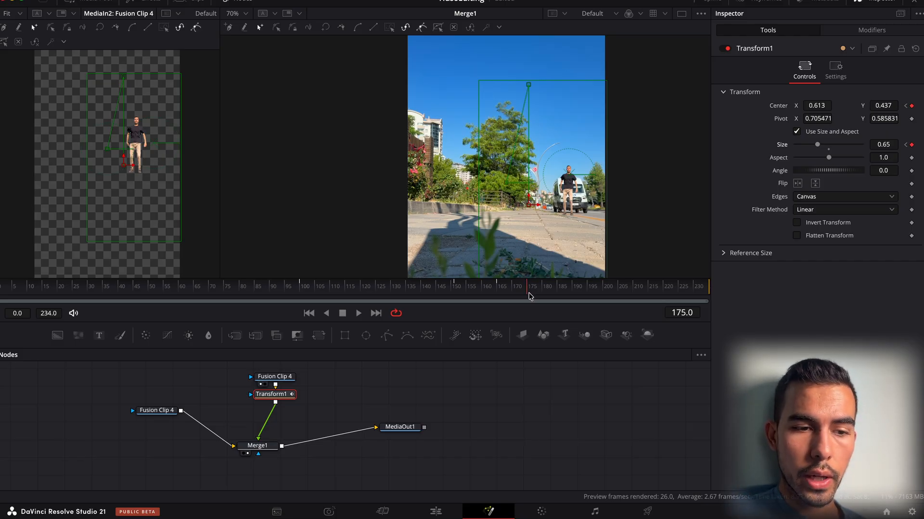
key("Right")
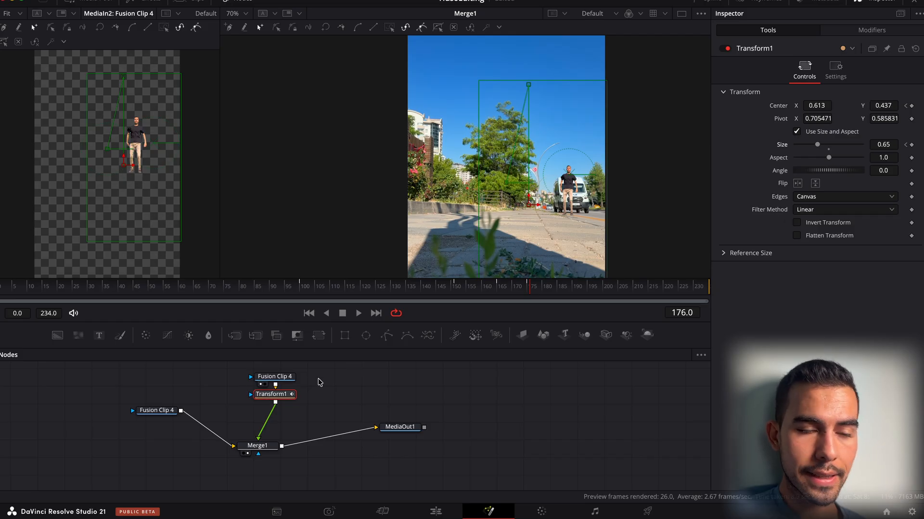
key("shift+space")
type("dve")
key("Return")
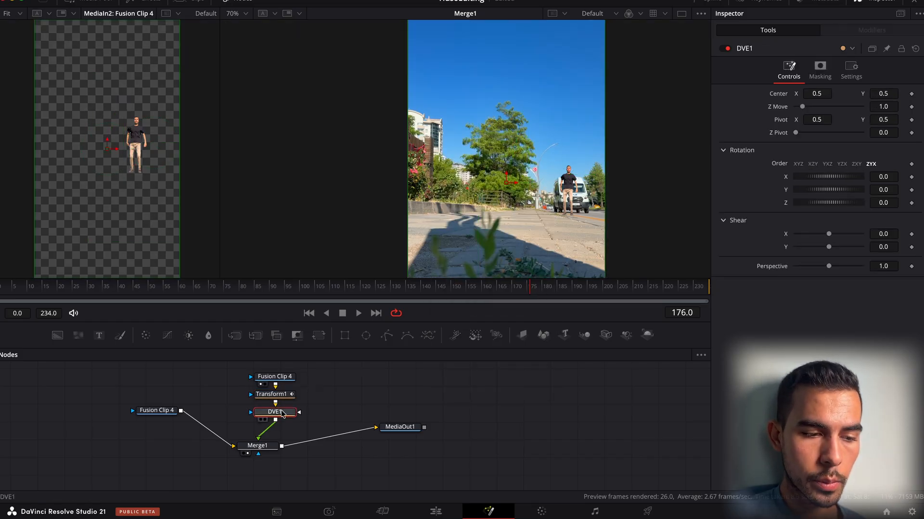
scroll(577, 198, "up", 5)
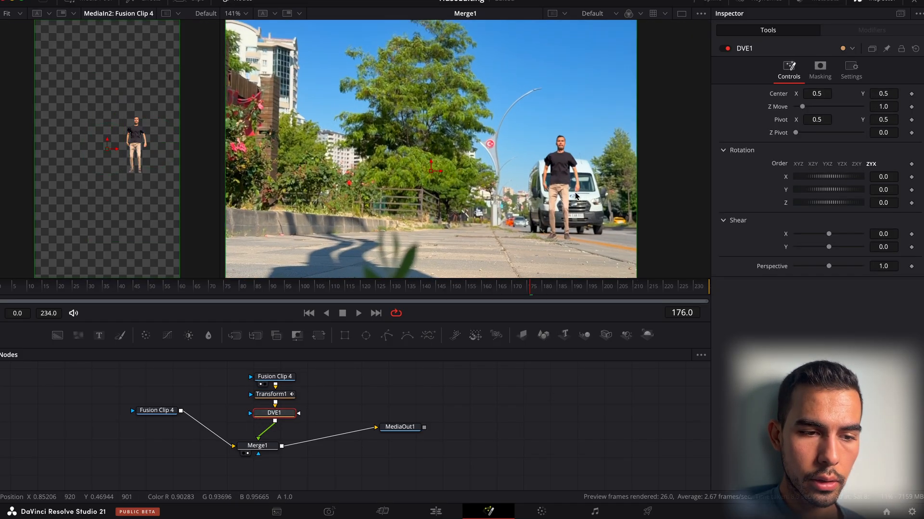
Try tilting the man with the DVE's X rotation at frame 176, and undo the rotation.
left_click_drag(884, 177, 886, 180)
key("super+z")
key("super+z")
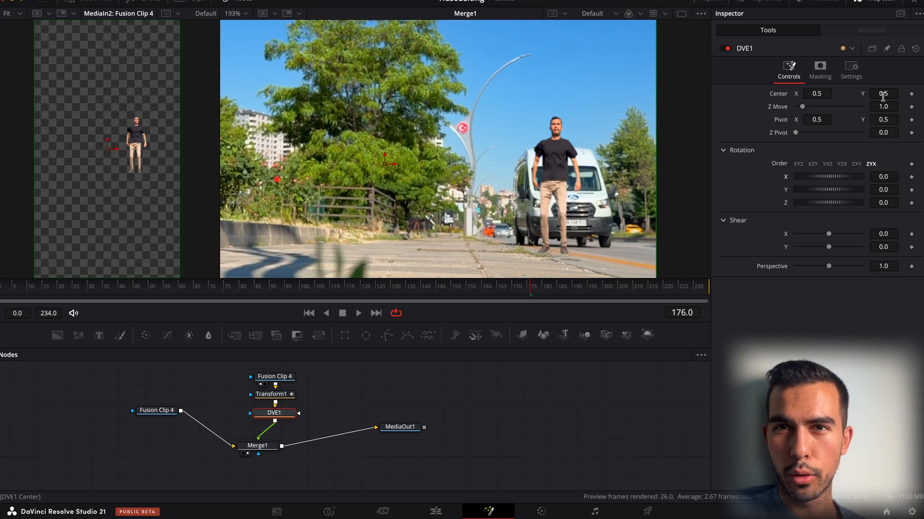
left_click_drag(877, 178, 879, 179)
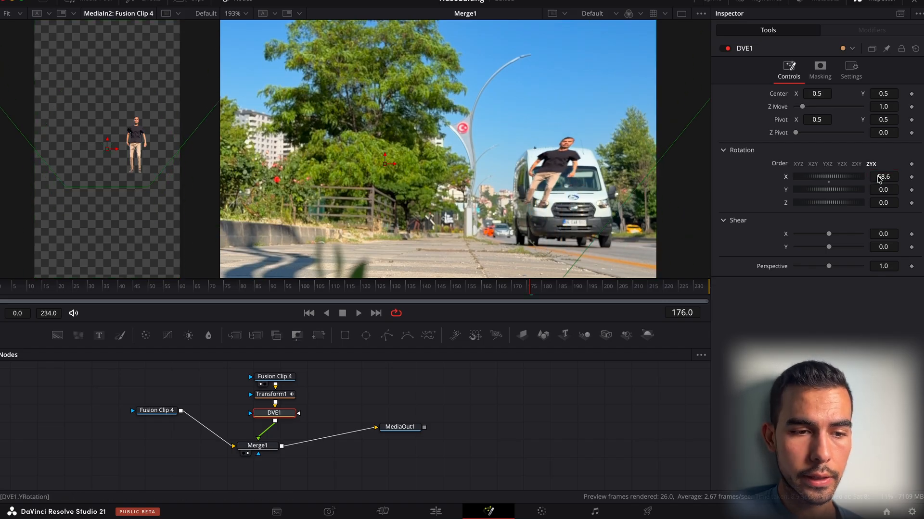
key("super+z")
At frame 175, keyframe the DVE's Center, Z Move, Pivot, Z Pivot and its X and Y rotation.
left_click_drag(554, 277, 528, 297)
left_click(274, 395)
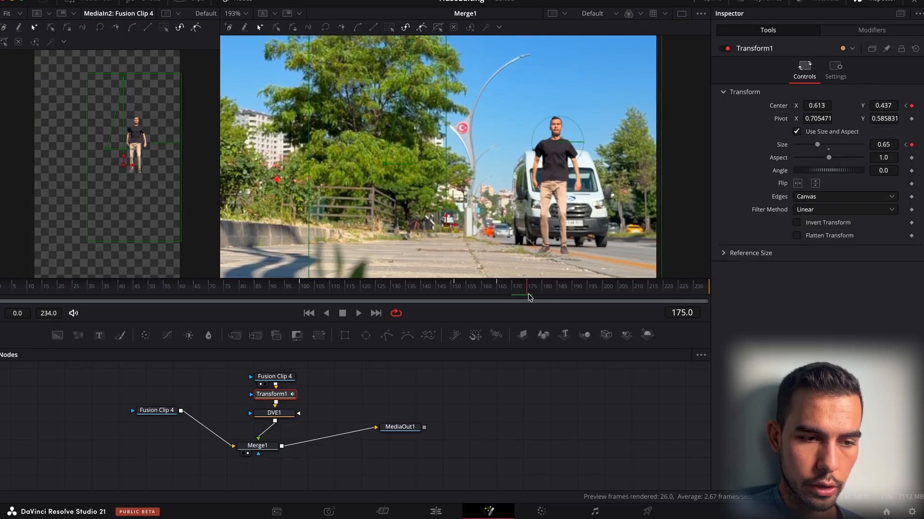
left_click(286, 415)
left_click_drag(280, 417, 278, 416)
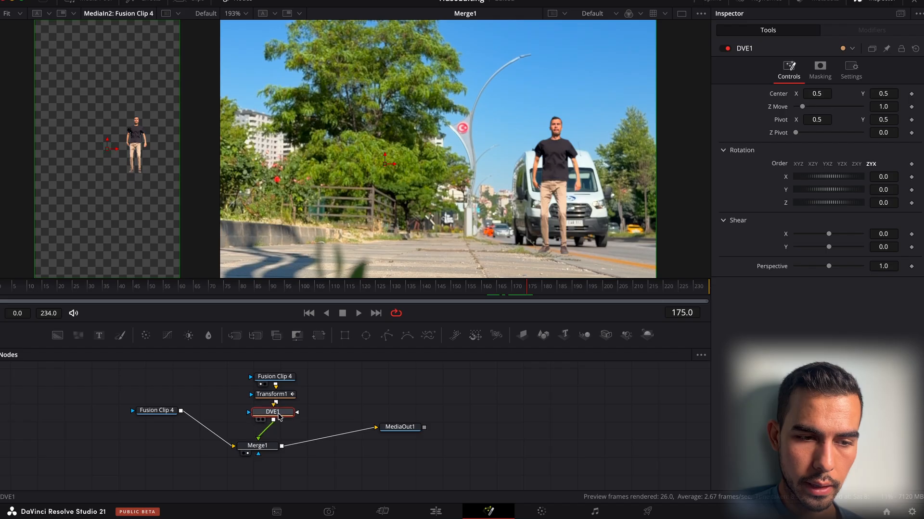
left_click(912, 96)
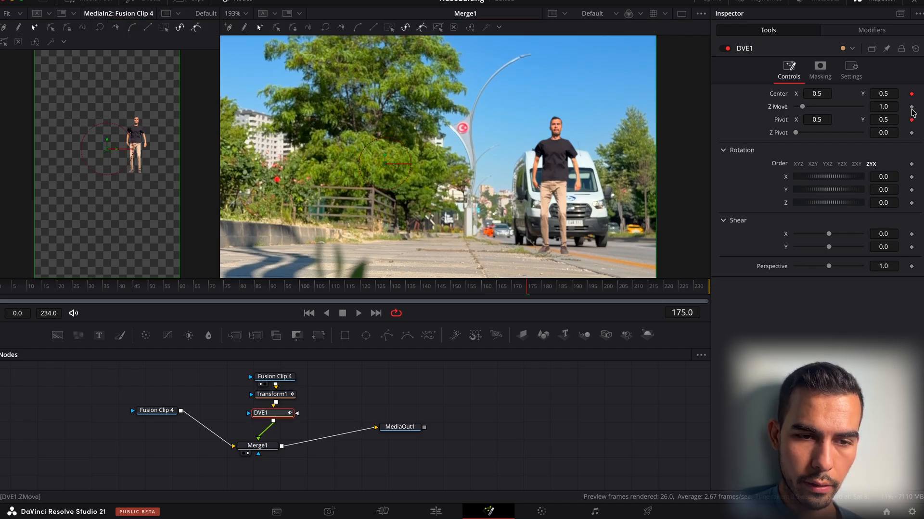
left_click(911, 106)
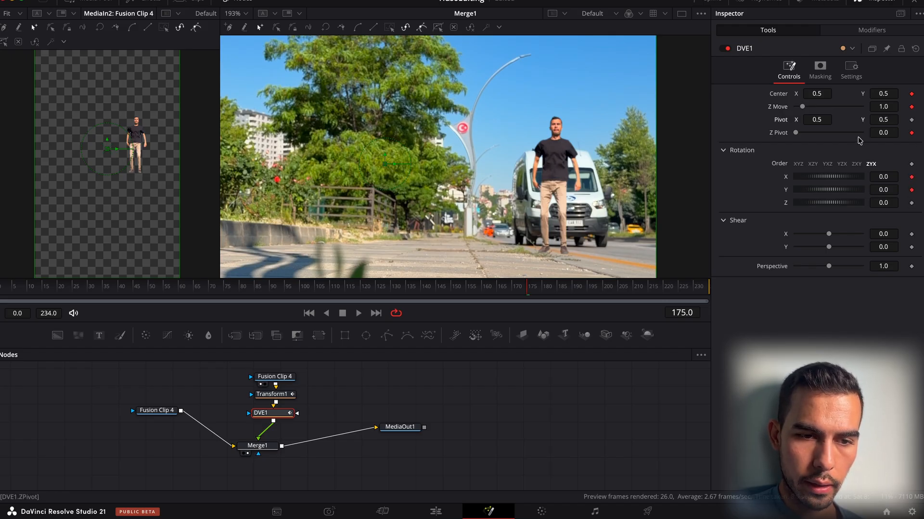
View the DVE output alone, and try Pivot X values of 0.868 and 3.231 with a trial Y rotation of 29.9.
key("2")
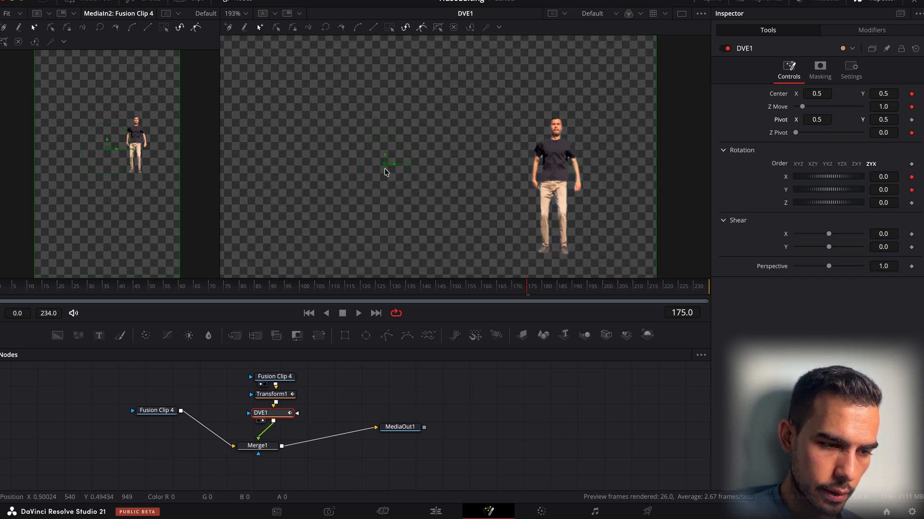
scroll(385, 171, "up", 3)
left_click_drag(814, 119, 832, 119)
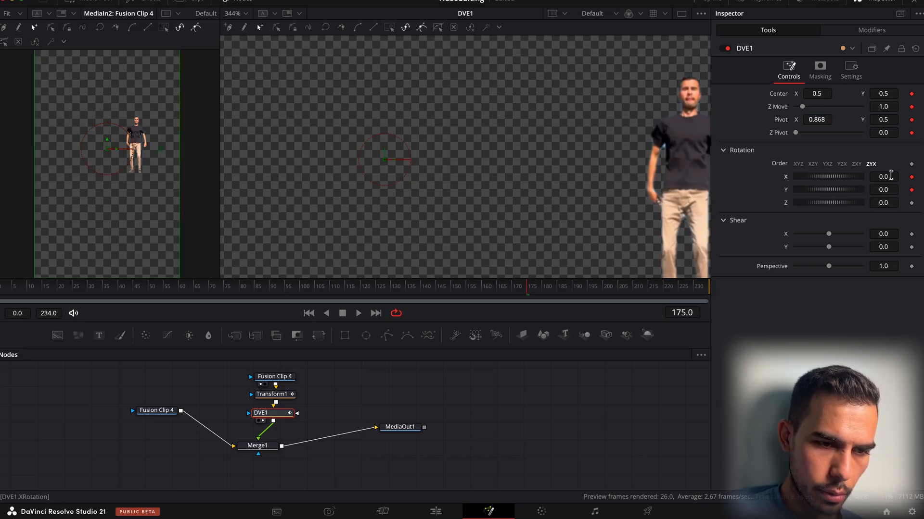
left_click_drag(888, 190, 914, 189)
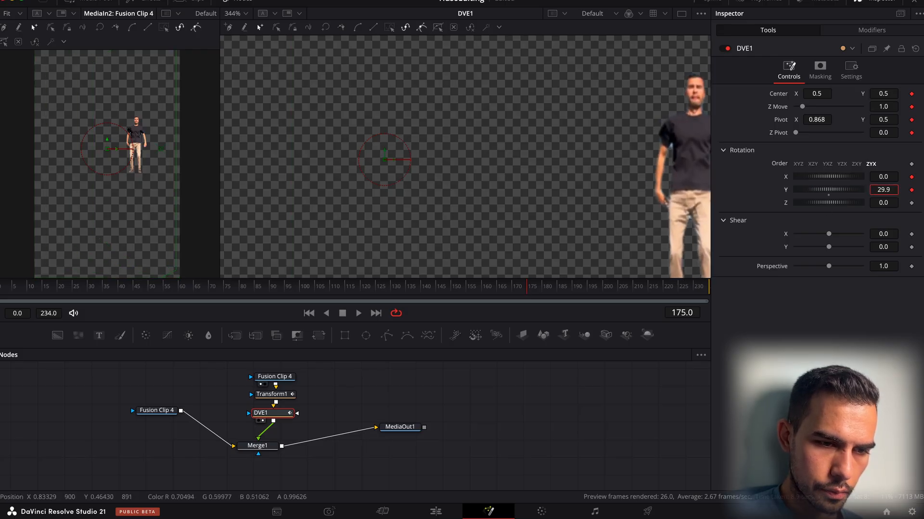
key("super+z")
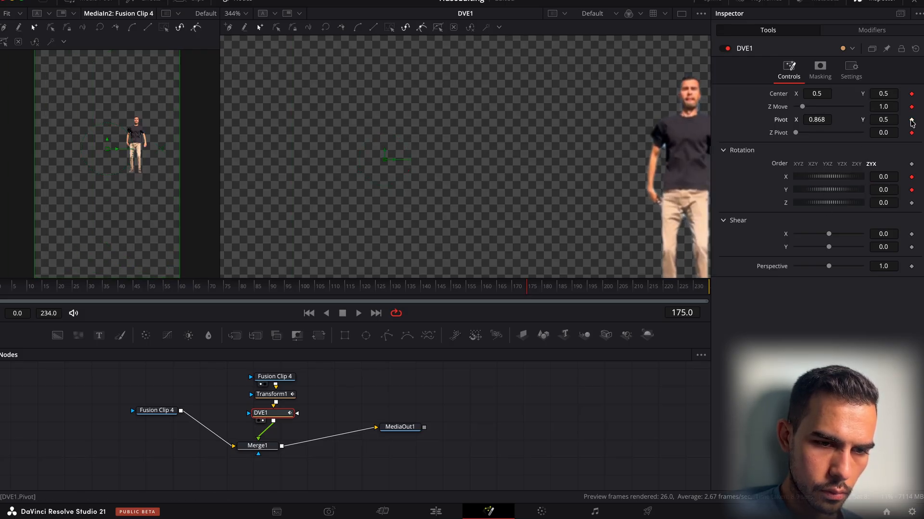
left_click_drag(824, 121, 824, 123)
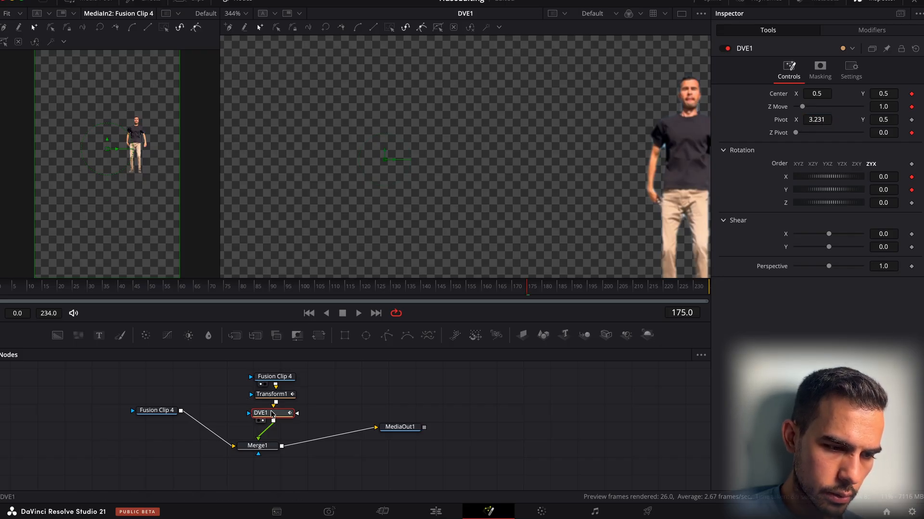
Delete the DVE node, and insert a fresh DVE node between Transform1 and Merge1.
left_click_drag(271, 414, 271, 419)
key("BackSpace")
key("shift+space")
type("dve")
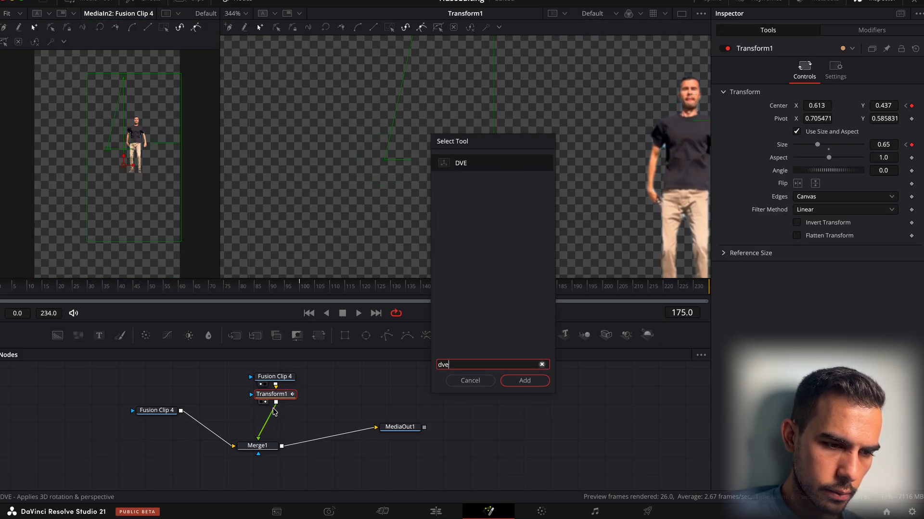
key("Return")
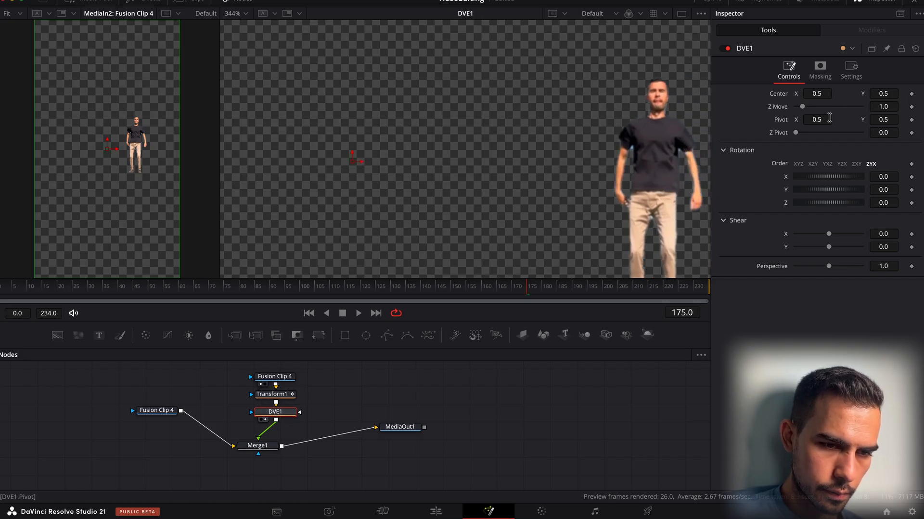
scroll(647, 153, "down", 2)
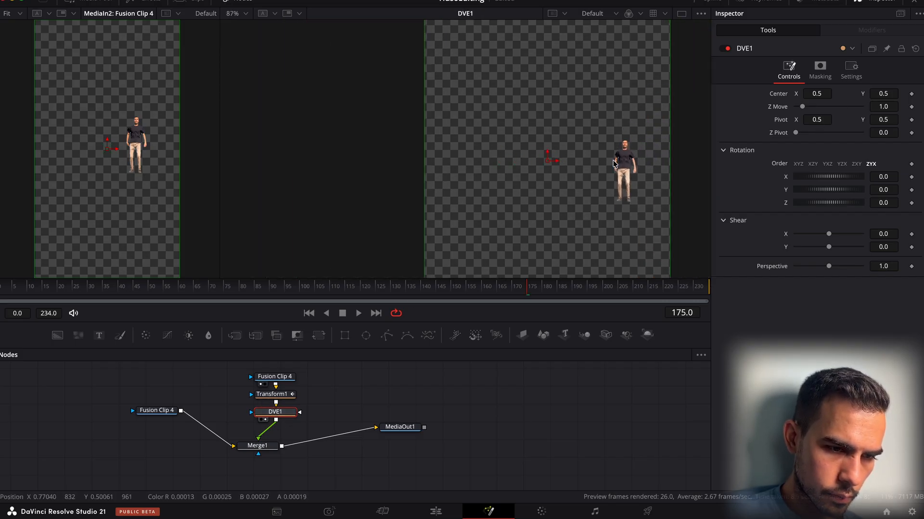
Try shifting the new DVE's Pivot X and keyframing the Pivot at frame 175, and undo these changes.
left_click_drag(817, 119, 794, 118)
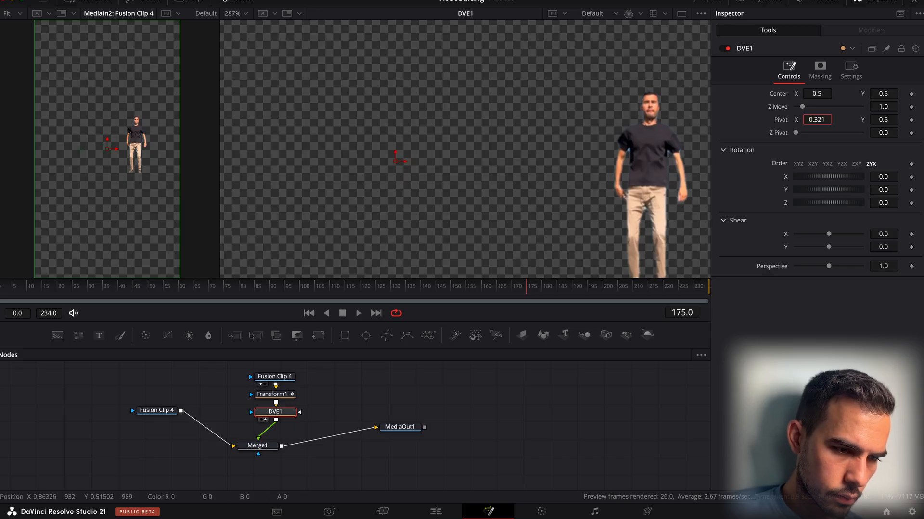
left_click(911, 119)
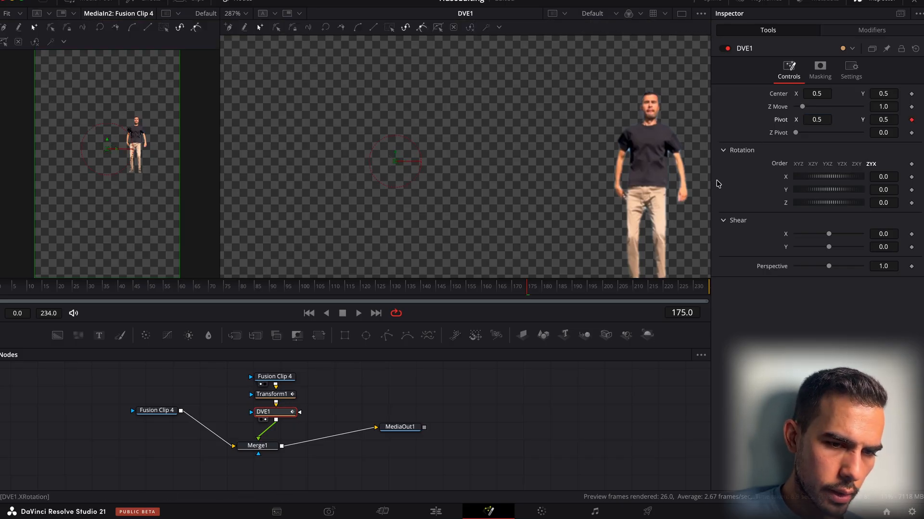
left_click_drag(820, 120, 916, 119)
key("super+z")
key("super+z")
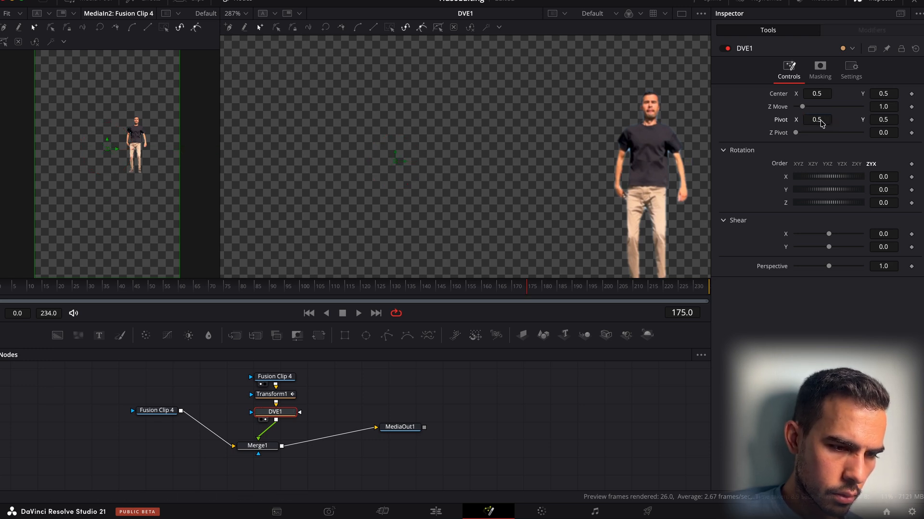
Widen the MediaIn2 viewer, and zoom in on the man to examine him beside the DVE's pivot.
left_click(876, 4)
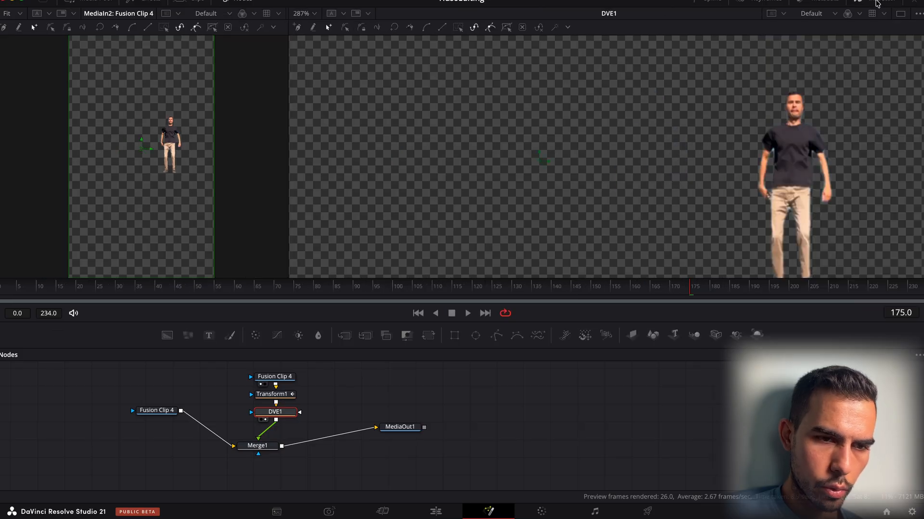
left_click(900, 15)
left_click(900, 14)
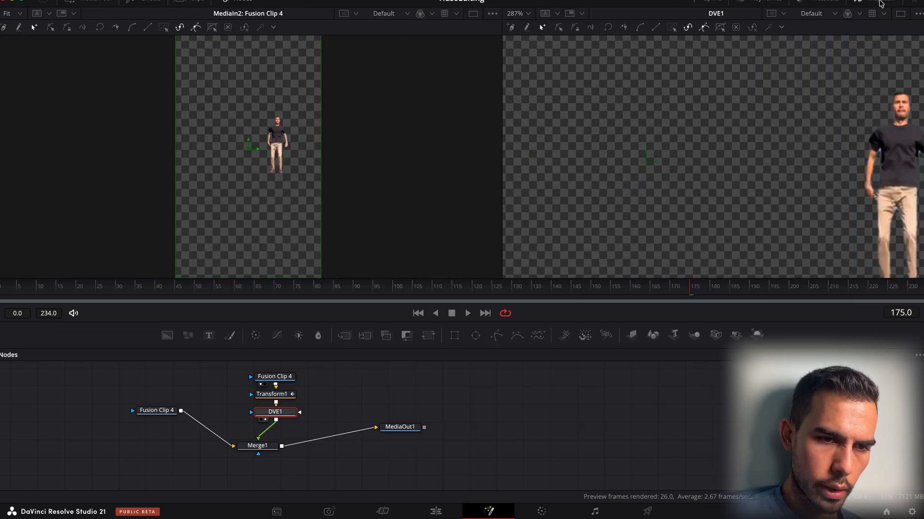
left_click(880, 4)
scroll(264, 171, "up", 5)
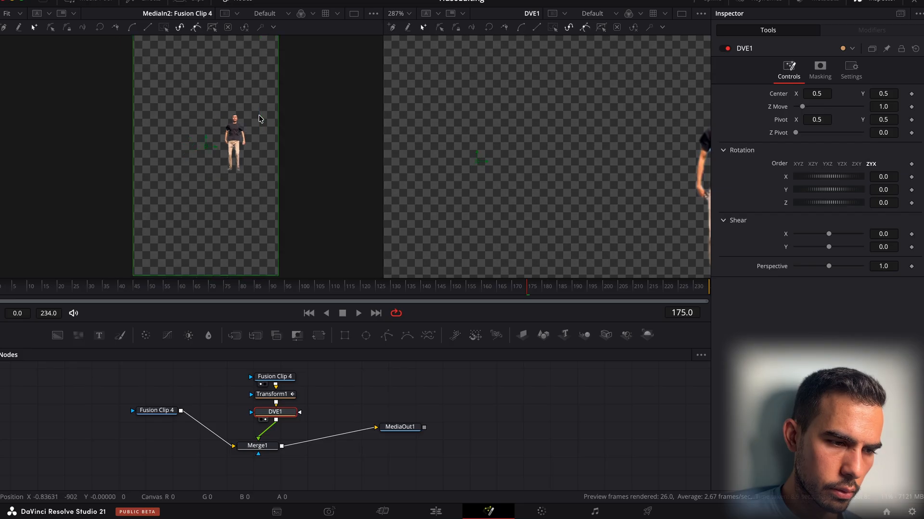
scroll(263, 171, "up", 3)
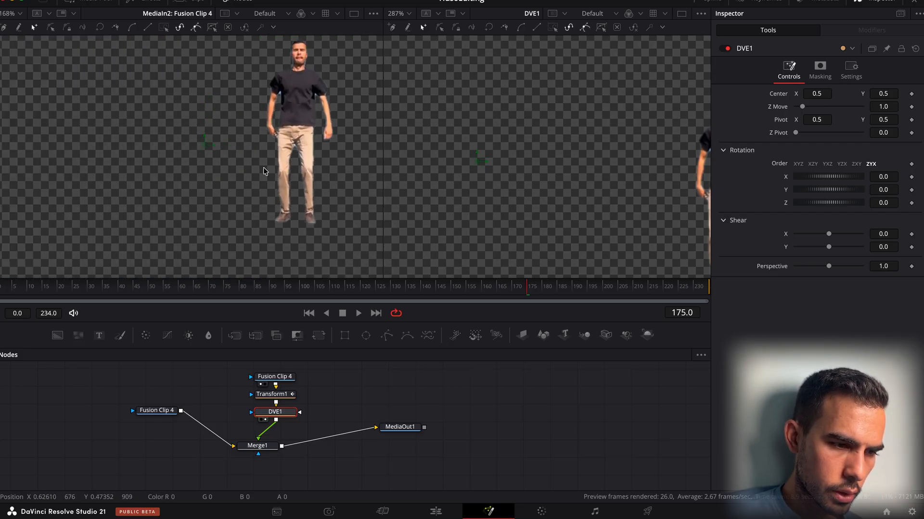
Delete the DVE node with its shifted pivot, and insert a new default DVE between Transform1 and Merge1.
key("1")
left_click_drag(822, 120, 866, 120)
key("Delete")
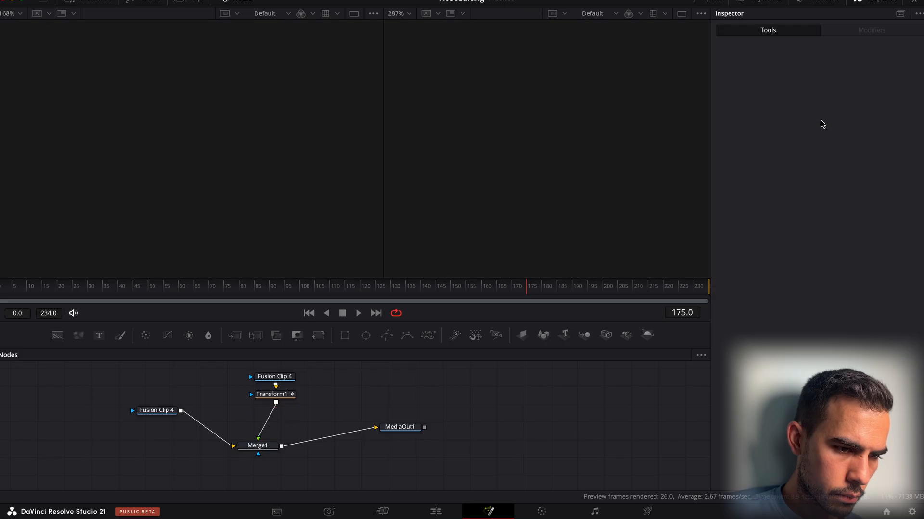
left_click_drag(272, 398, 269, 420)
left_click(268, 417)
key("shift+space")
type("dv")
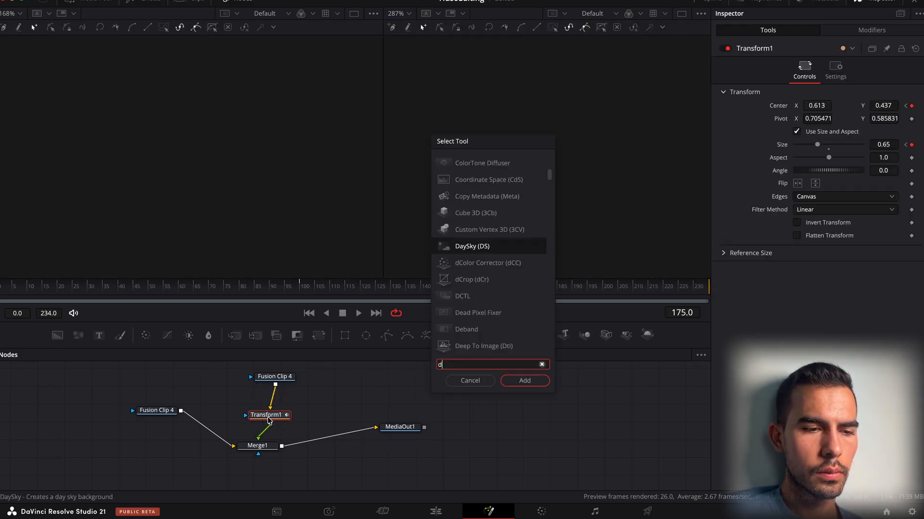
key("Return")
View the new DVE's output, try shifting its Pivot X, and undo the shift.
key("2")
scroll(620, 218, "down", 5)
left_click_drag(808, 121, 841, 120)
key("super+z")
scroll(570, 226, "right", 3)
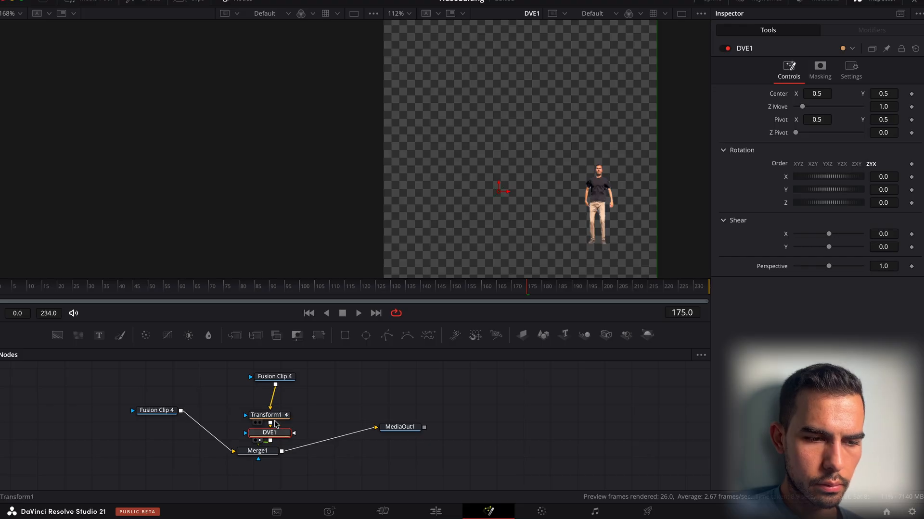
Show Merge1 in the second viewer, and move Transform1 up closer to the Fusion Clip 4 node.
left_click(274, 418)
left_click(265, 451)
key("2")
left_click_drag(274, 420, 274, 403)
Keyframe the DVE's Center, Z Move, Pivot and Z Pivot at frame 175.
left_click(501, 288)
left_click_drag(500, 291, 528, 292)
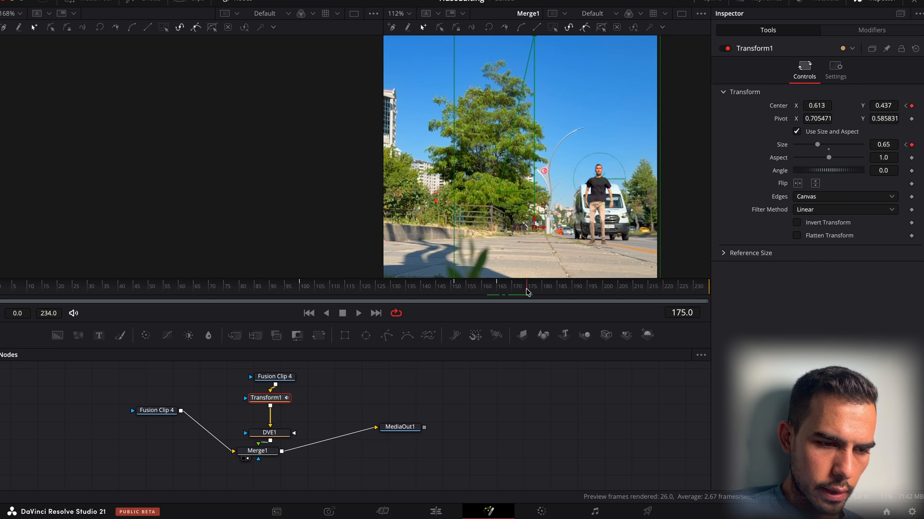
left_click(274, 435)
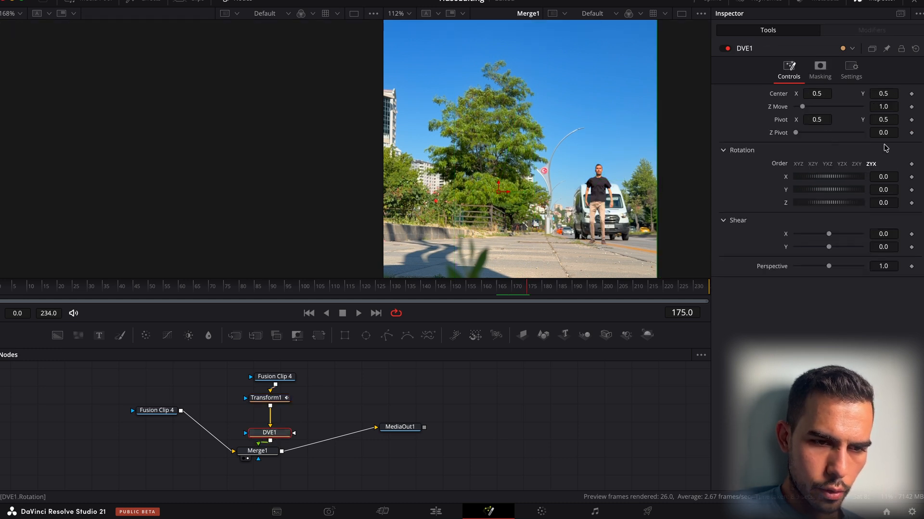
left_click(911, 94)
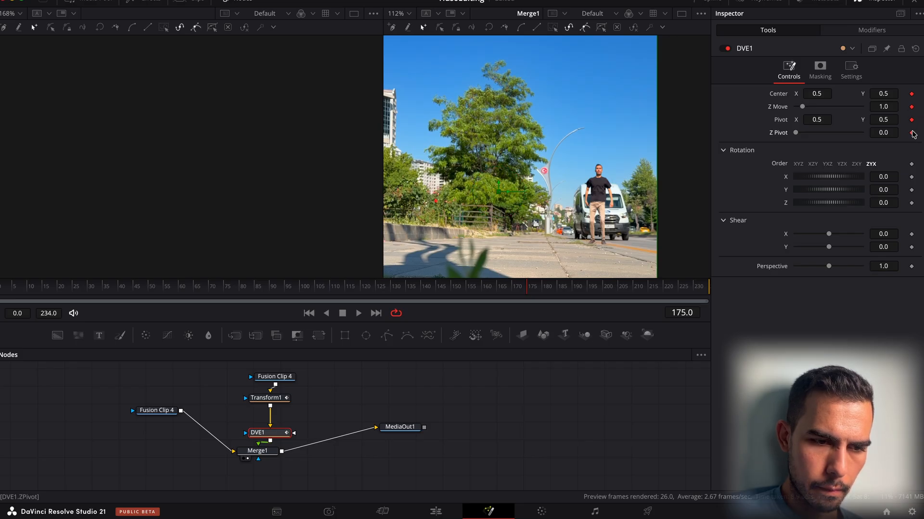
At frame 200, set the DVE's Z Move to 0 and try a Center X of -0.117.
left_click_drag(553, 289, 605, 294)
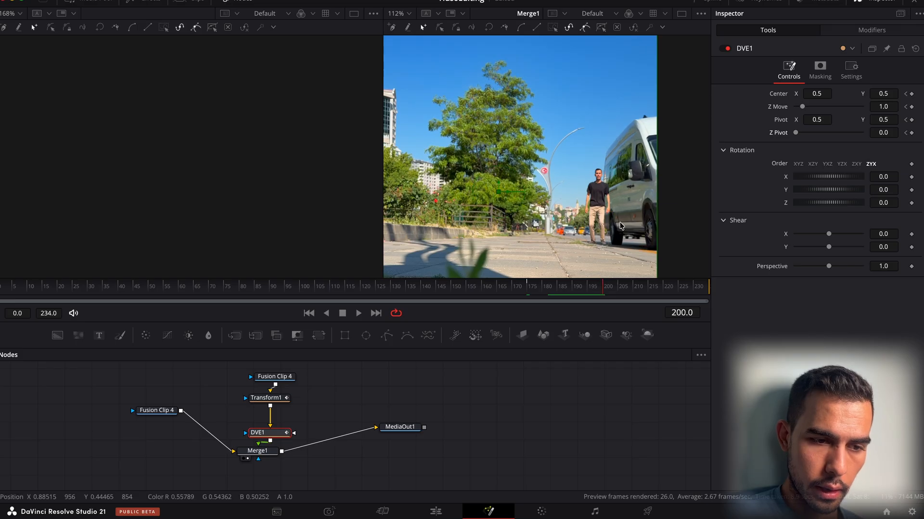
scroll(621, 226, "down", 6)
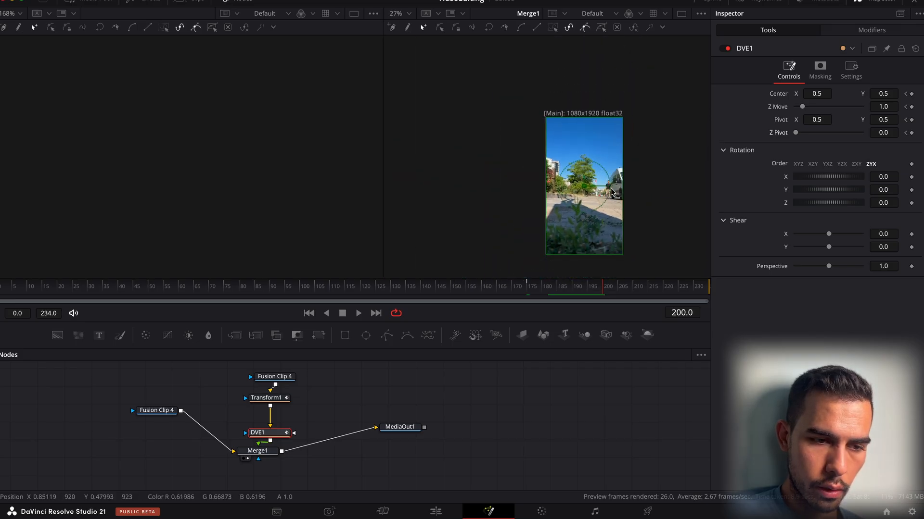
scroll(612, 193, "up", 3)
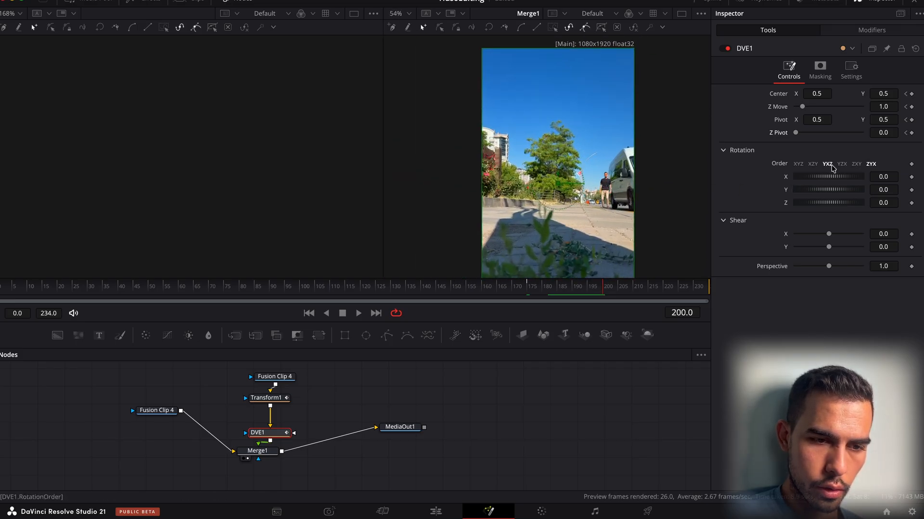
left_click(886, 104)
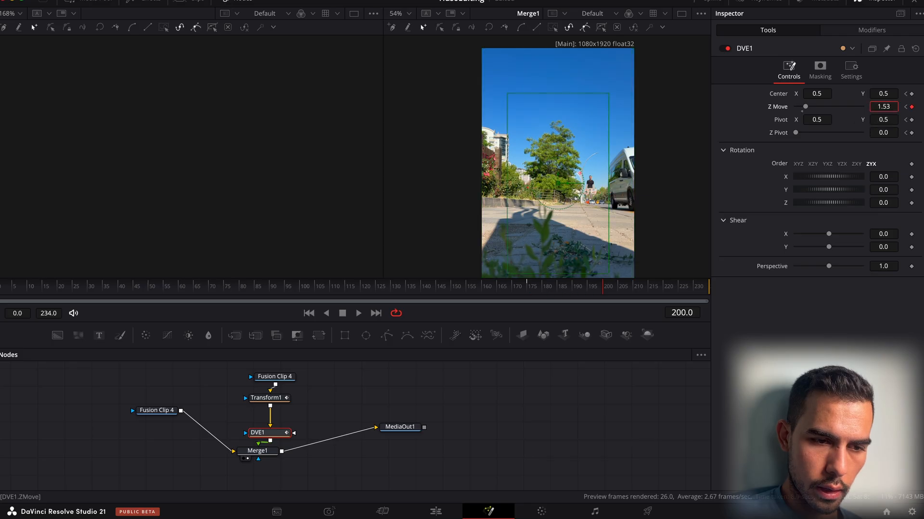
type("0")
key("Return")
left_click_drag(804, 96, 695, 125)
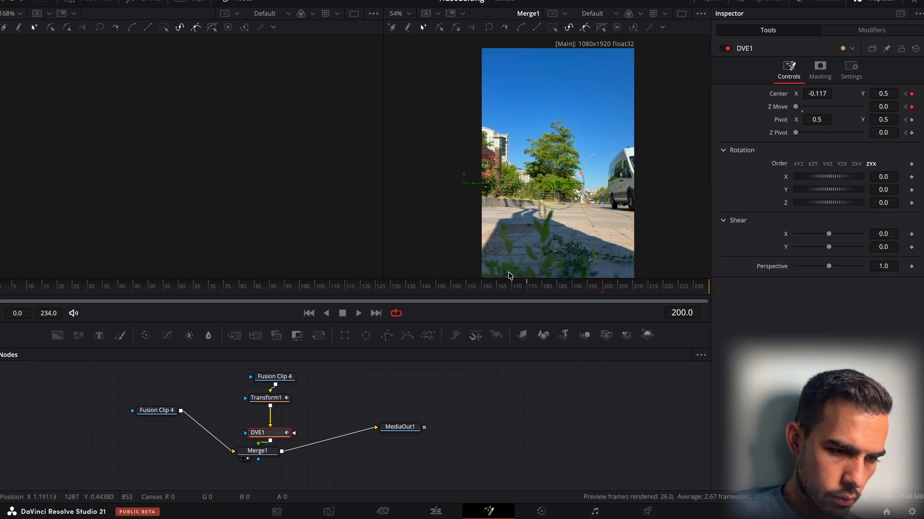
At frame 175, set the DVE's Pivot to X 0.814 and Y 0.514 on the man's torso.
left_click_drag(548, 295, 529, 295)
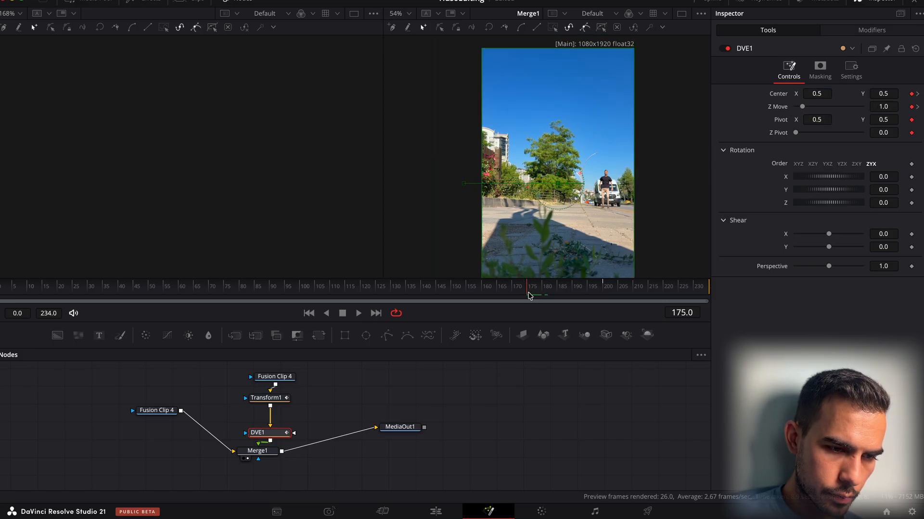
left_click_drag(817, 120, 873, 119)
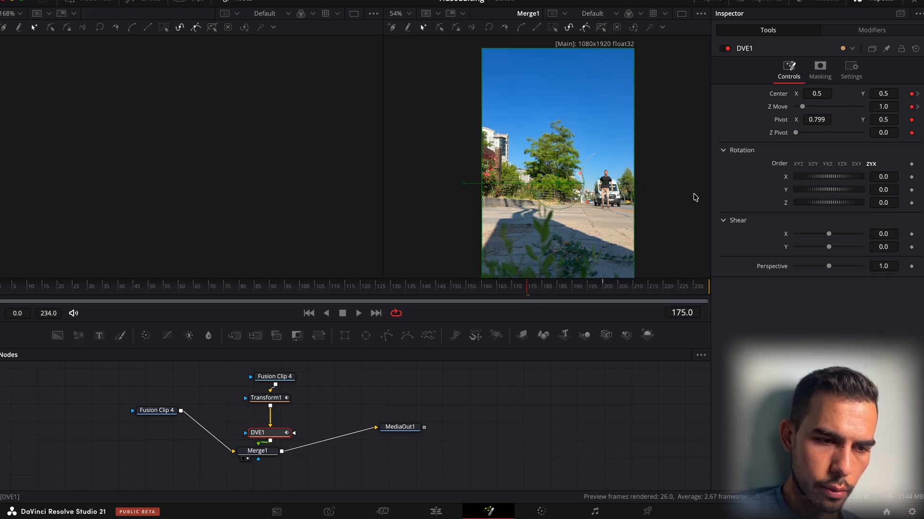
scroll(604, 197, "up", 6)
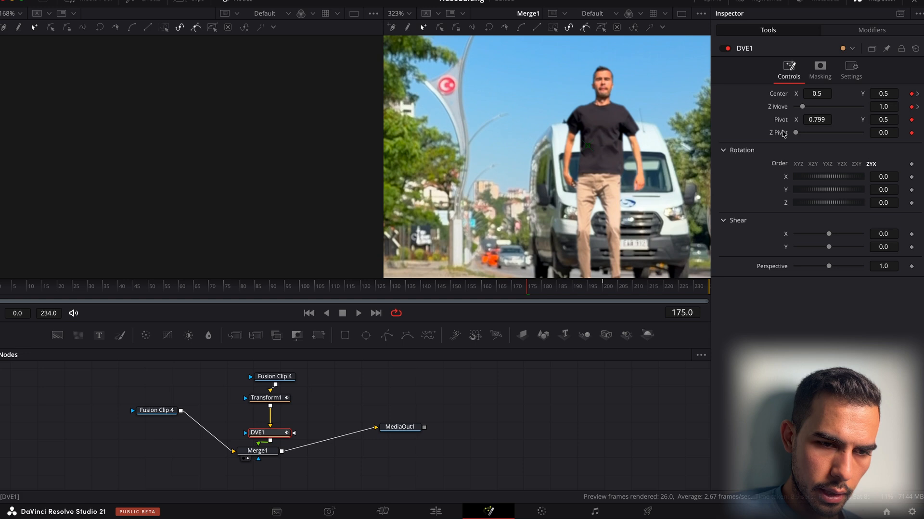
left_click_drag(807, 120, 814, 120)
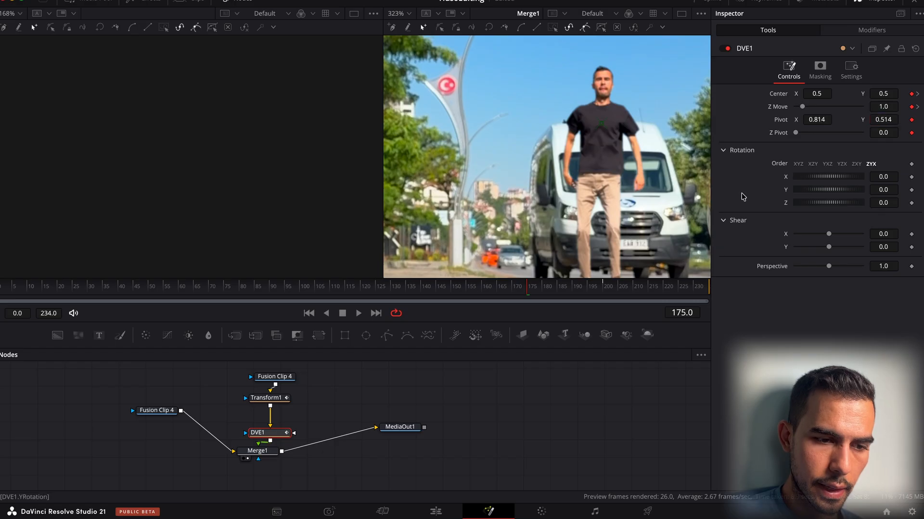
At frame 200, set the DVE's Pivot X to 0.886, and preview the motion from frame 175 to 199.
left_click_drag(531, 291, 602, 293)
key("ctrl+f")
scroll(622, 146, "down", 1)
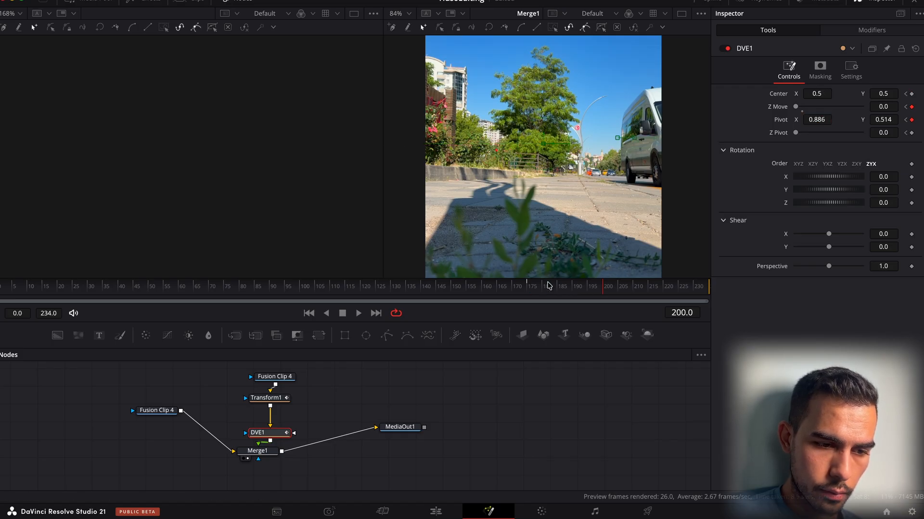
left_click(529, 291)
left_click_drag(529, 291, 601, 288)
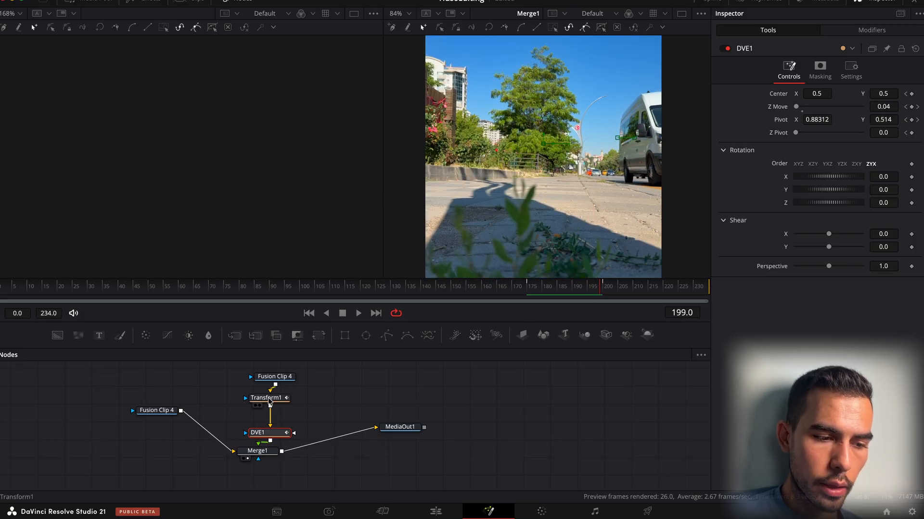
Delete the DVE after Transform1, and insert a new DVE between the upper Fusion Clip 4 node and Transform1.
left_click_drag(270, 402, 270, 414)
left_click(277, 433)
key("Delete")
left_click(275, 376)
key("shift+space")
type("dve")
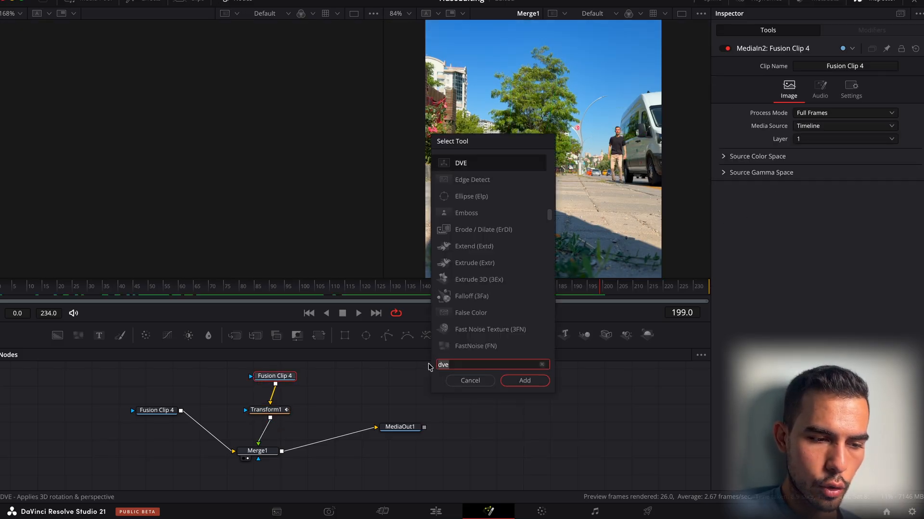
key("Return")
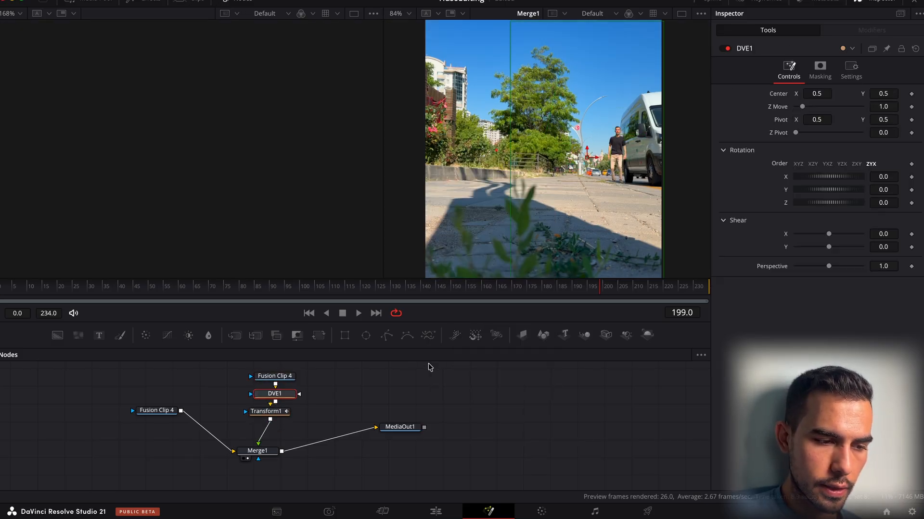
Move Transform1 lower to space it from the DVE, and go to its keyframe at frame 175.
left_click_drag(276, 407, 276, 423)
left_click(275, 392)
left_click(279, 377)
left_click(266, 434)
key("[")
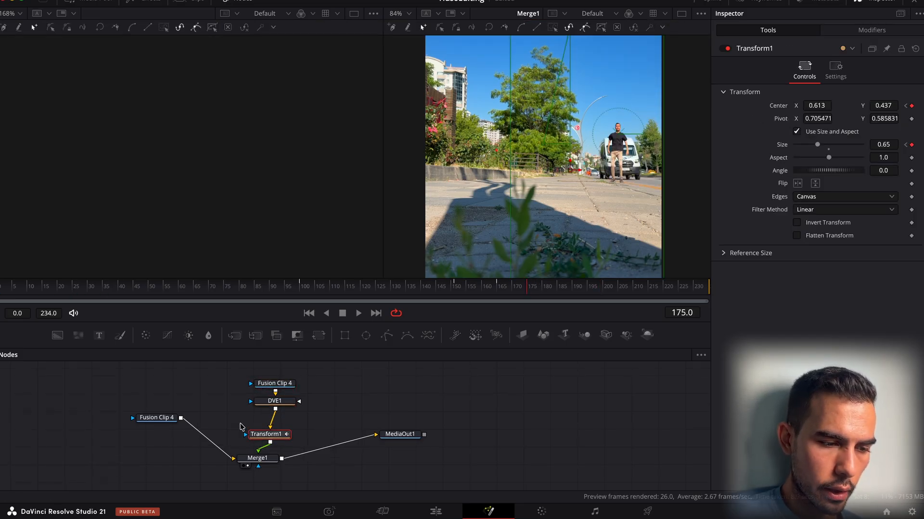
Place the DVE's pivot on the man's chest at about X 0.70, Y 0.56, and keyframe Center, Pivot, Z Pivot and all rotations at frame 175.
left_click(274, 401)
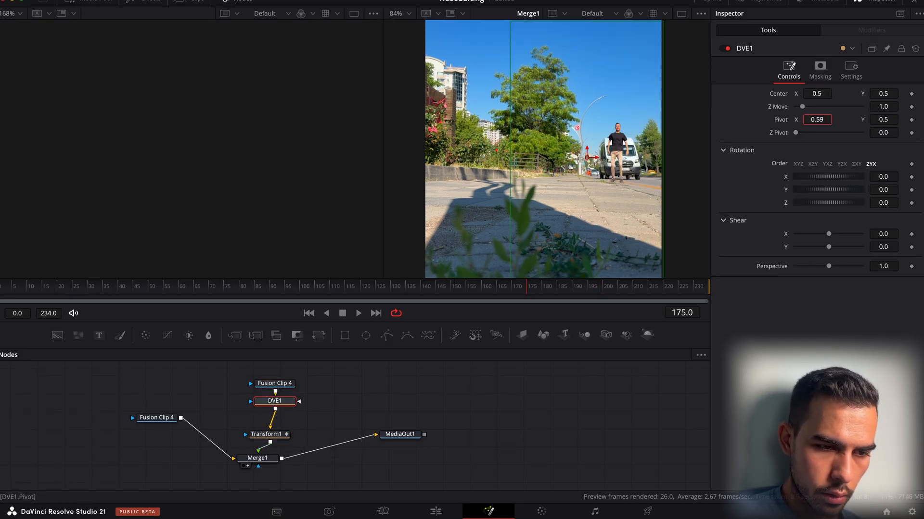
scroll(661, 145, "up", 4)
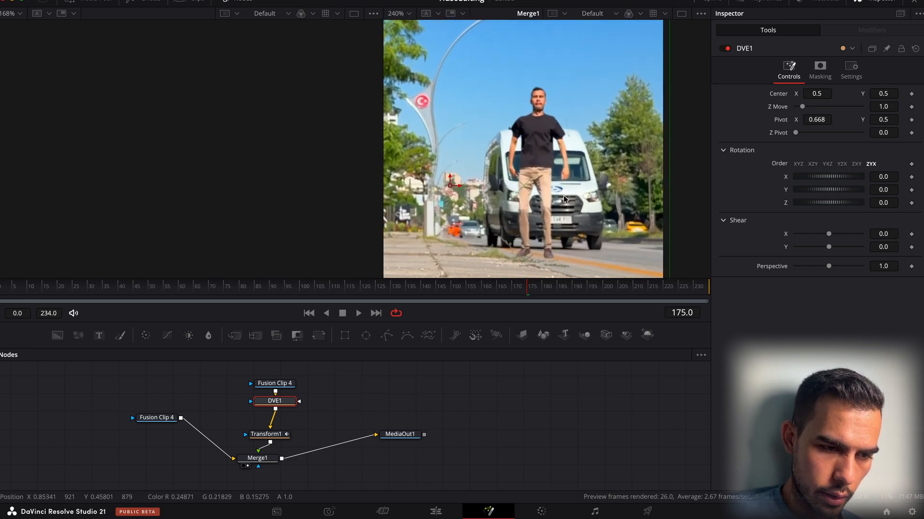
left_click_drag(522, 187, 537, 139)
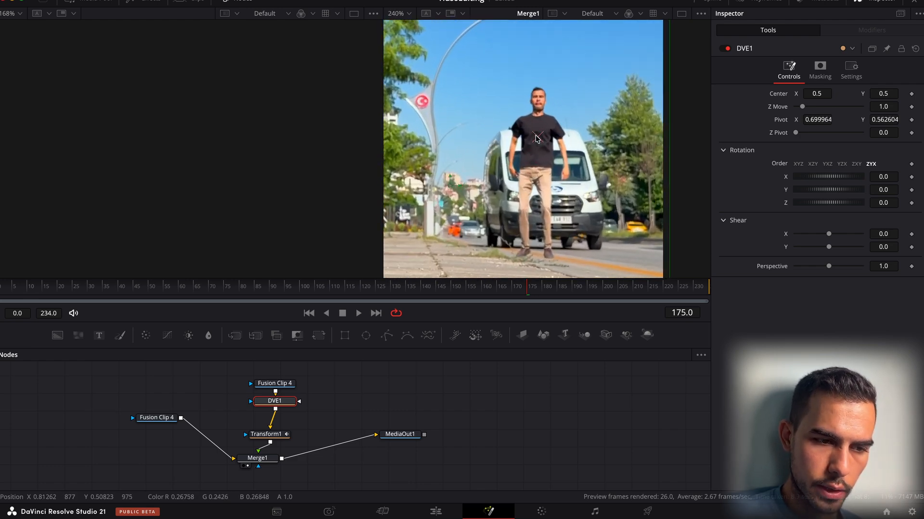
left_click(912, 95)
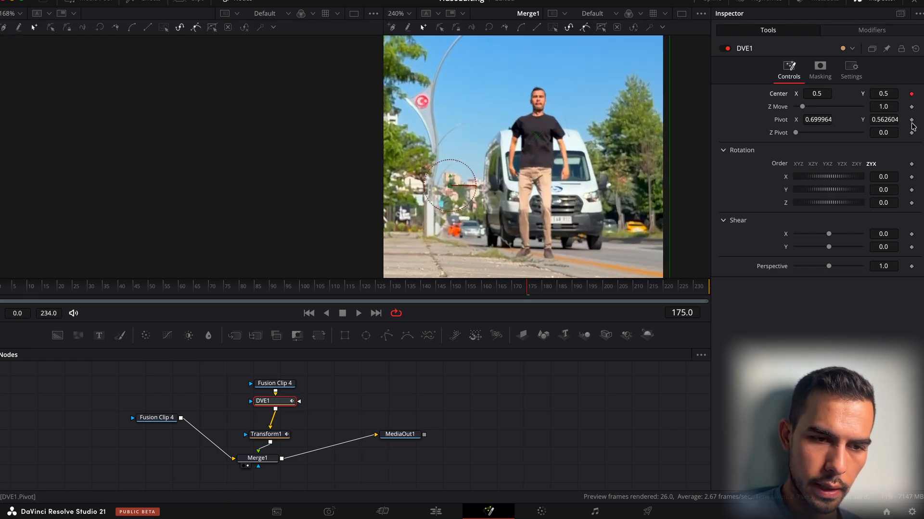
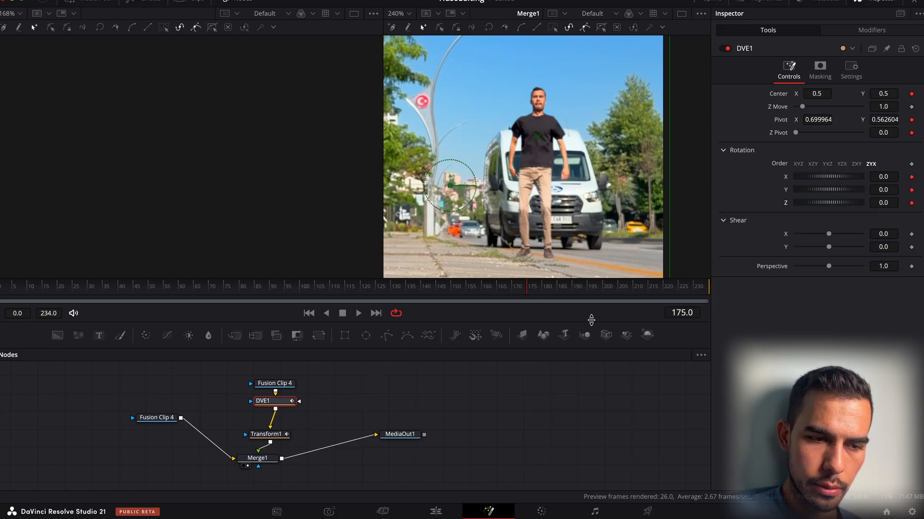
At frame 209, try a DVE Z Move of 0.1 and an X rotation of 17.6.
left_click_drag(542, 303, 630, 298)
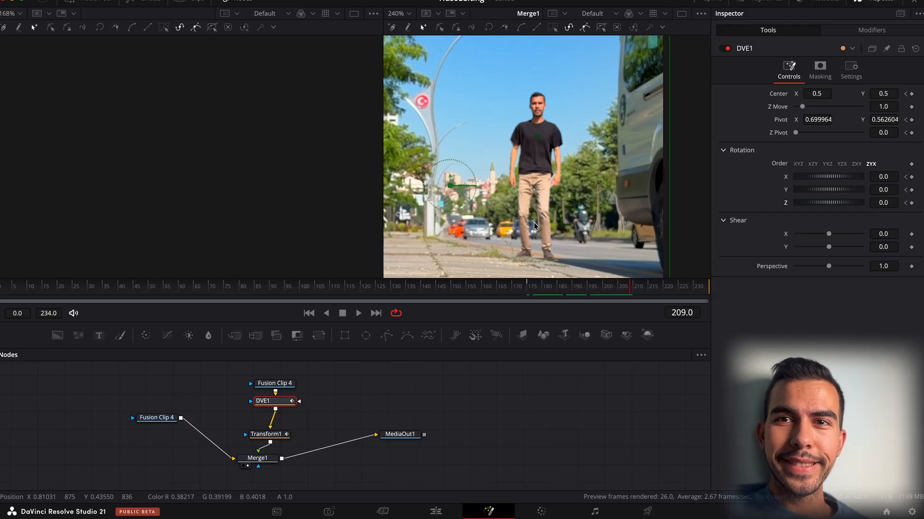
scroll(534, 226, "down", 8)
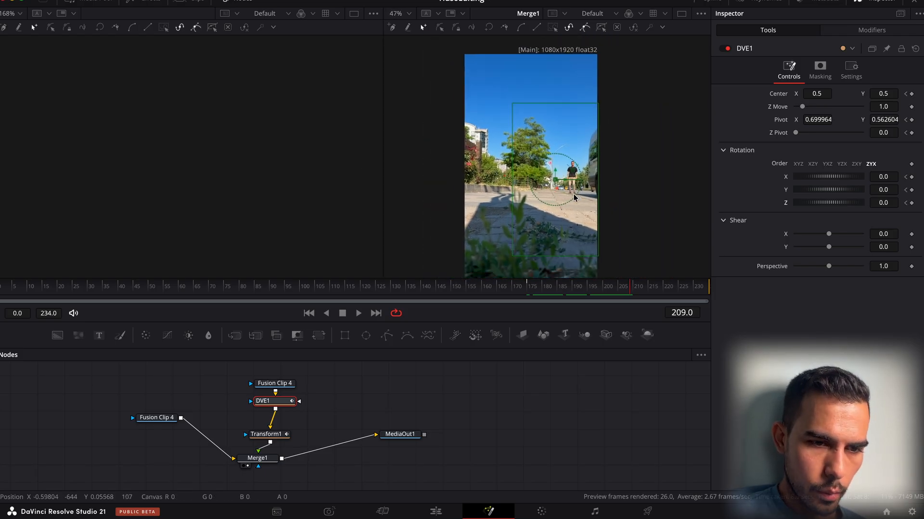
mouse_move(894, 109)
left_mouse_down()
mouse_move(849, 109)
mouse_move(895, 111)
left_mouse_up()
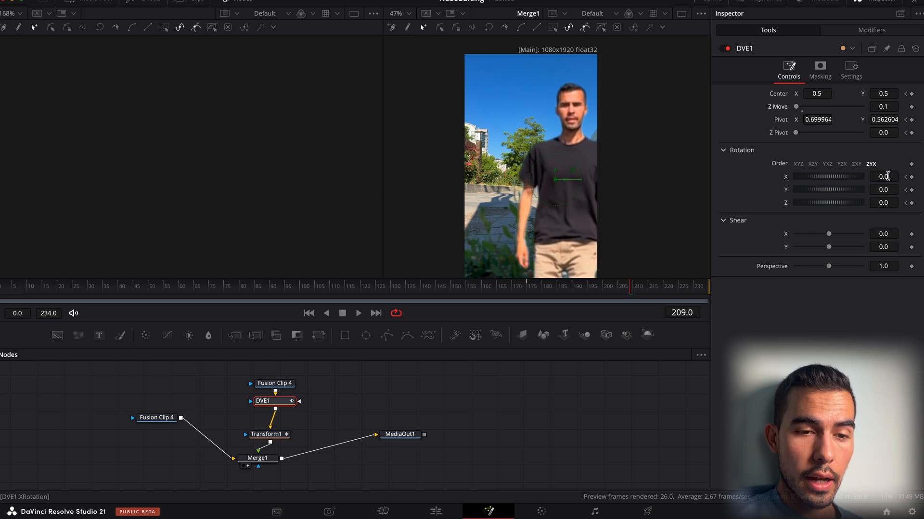
mouse_move(888, 180)
left_mouse_down()
mouse_move(907, 180)
mouse_move(891, 177)
left_mouse_up()
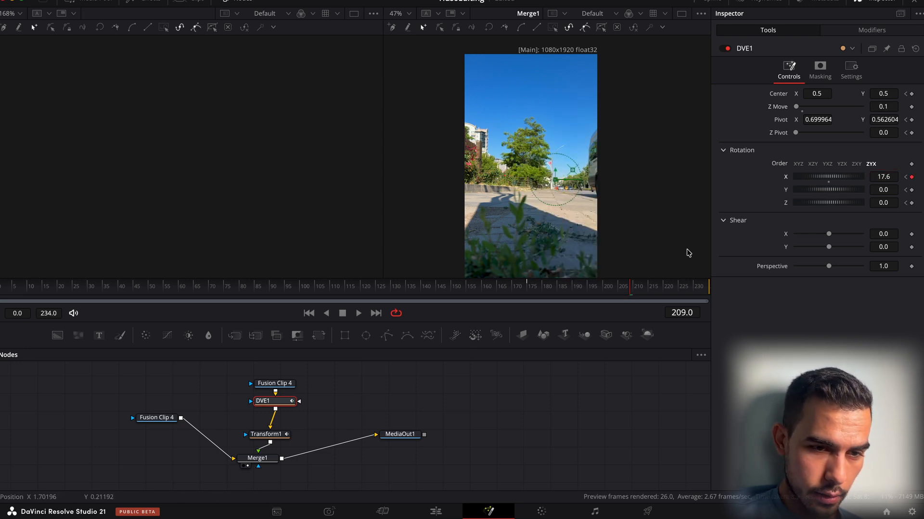
Undo the trial X rotation, restore Z Move to 1.0, and keyframe Z Move at frame 175.
left_click_drag(581, 287, 528, 294)
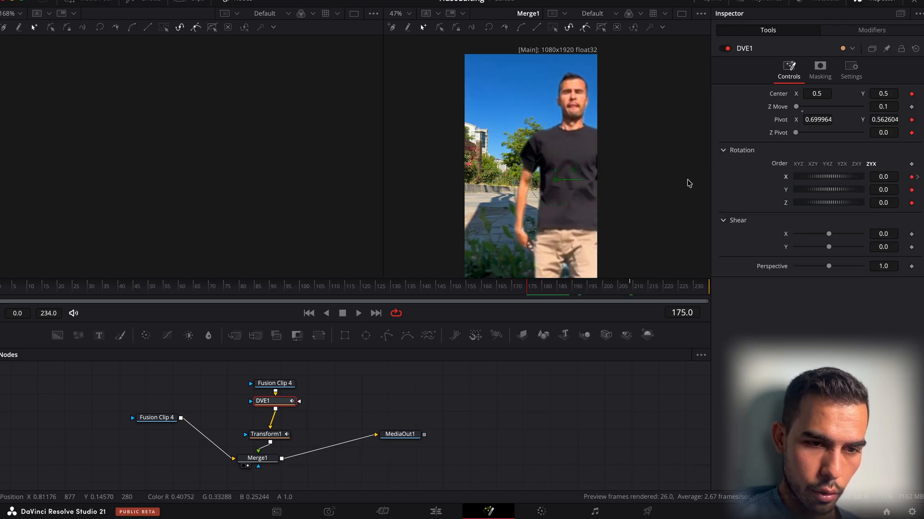
left_click(533, 291)
left_click_drag(532, 290, 527, 300)
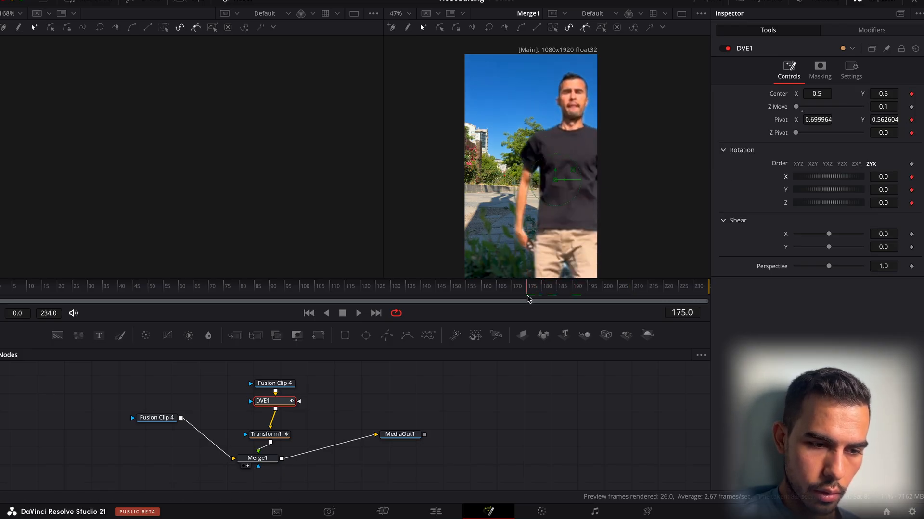
left_click(909, 106)
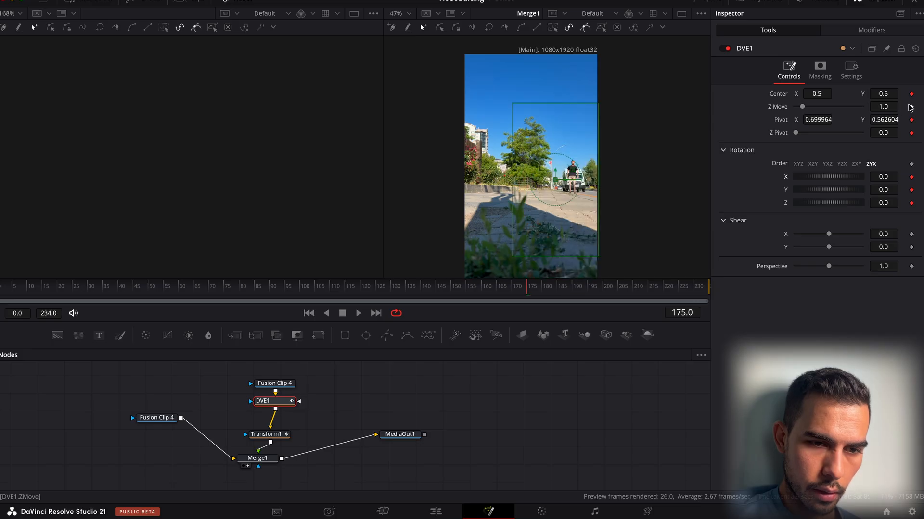
At frame 201, set the DVE's X rotation to 21.6 and Z Move to 0.38 to tilt and enlarge the man.
left_click_drag(549, 297, 607, 296)
left_click_drag(880, 105, 835, 106)
mouse_move(884, 176)
left_mouse_down()
mouse_move(895, 177)
mouse_move(882, 176)
left_mouse_up()
left_click_drag(883, 107, 889, 106)
left_click_drag(882, 177, 893, 177)
left_click_drag(888, 106, 888, 109)
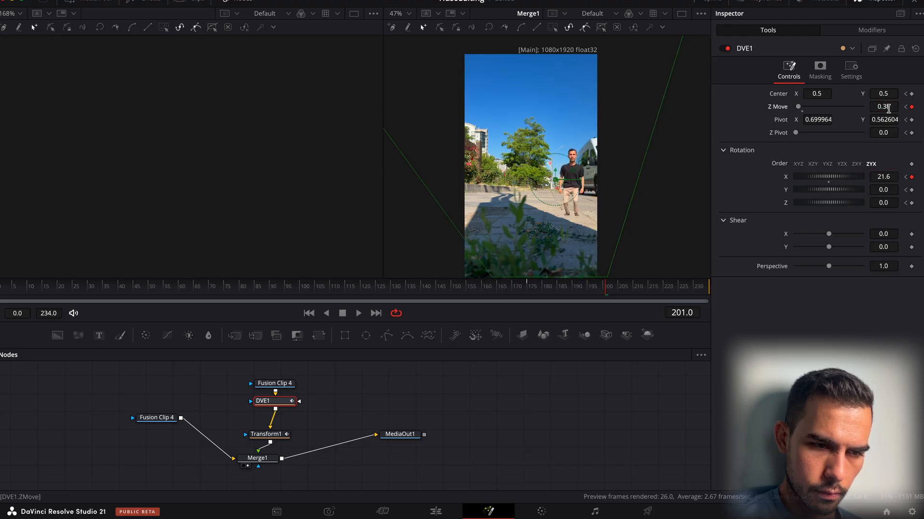
At frame 219, set the DVE's Z Move to 0.27 and its X rotation to 2.5.
left_click_drag(558, 291, 660, 292)
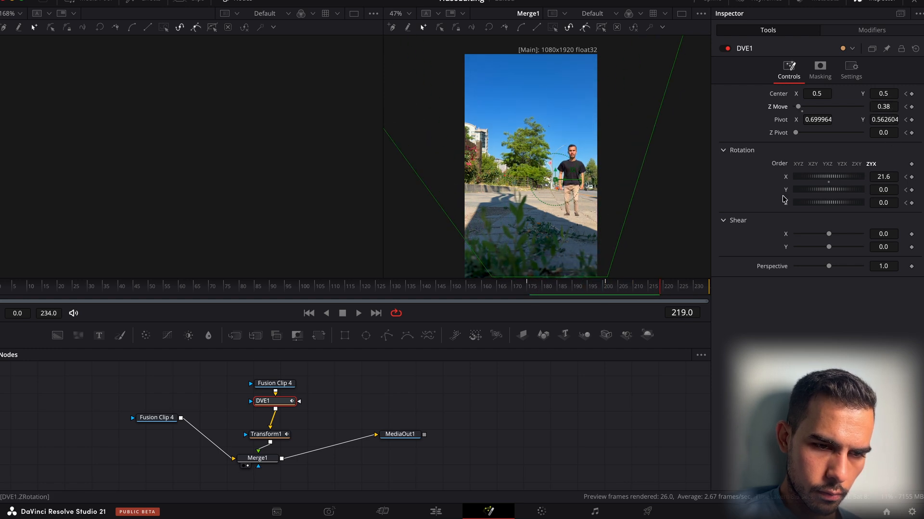
mouse_move(883, 107)
left_mouse_down()
mouse_move(869, 107)
mouse_move(882, 108)
left_mouse_up()
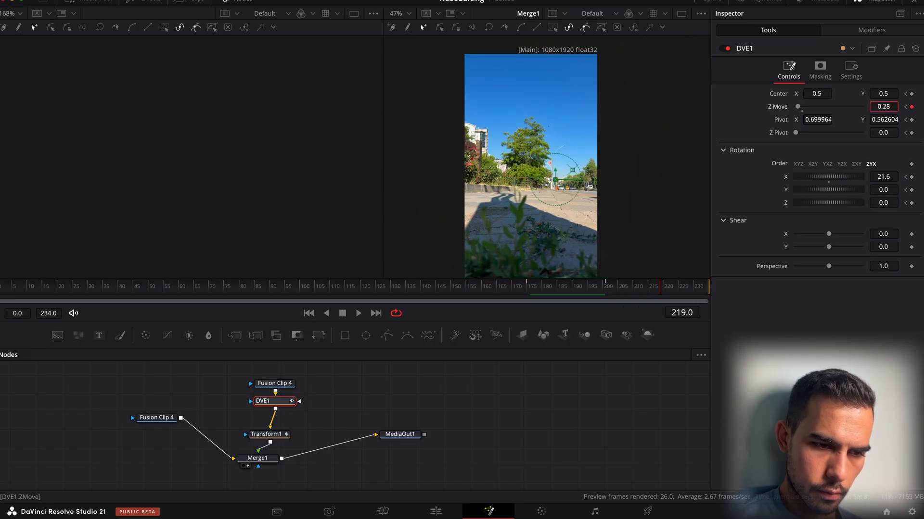
left_click_drag(601, 290, 659, 292)
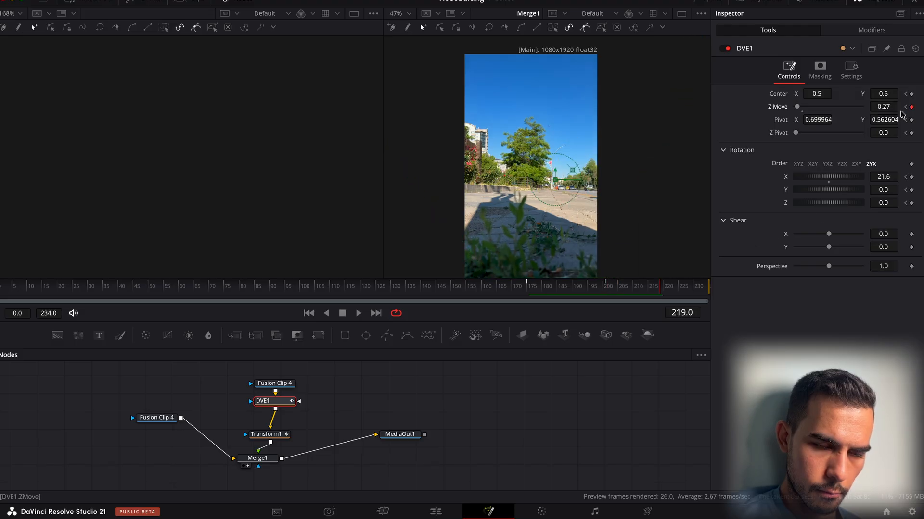
left_click_drag(885, 176, 867, 176)
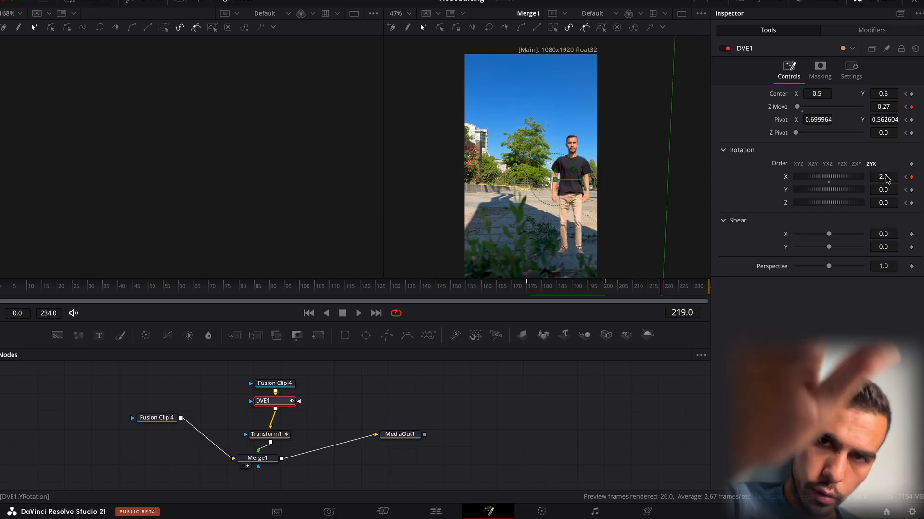
Set the DVE's X rotation to -14.6 at frame 201 and increase it at frame 219.
mouse_move(607, 288)
left_mouse_down()
mouse_move(665, 294)
mouse_move(606, 292)
left_mouse_up()
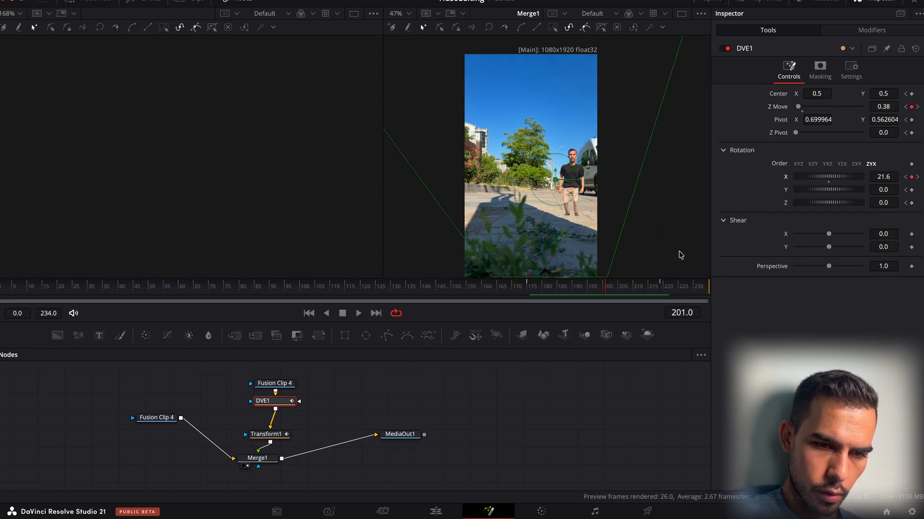
mouse_move(889, 177)
left_mouse_down()
mouse_move(868, 177)
mouse_move(890, 180)
left_mouse_up()
left_click_drag(631, 295, 660, 295)
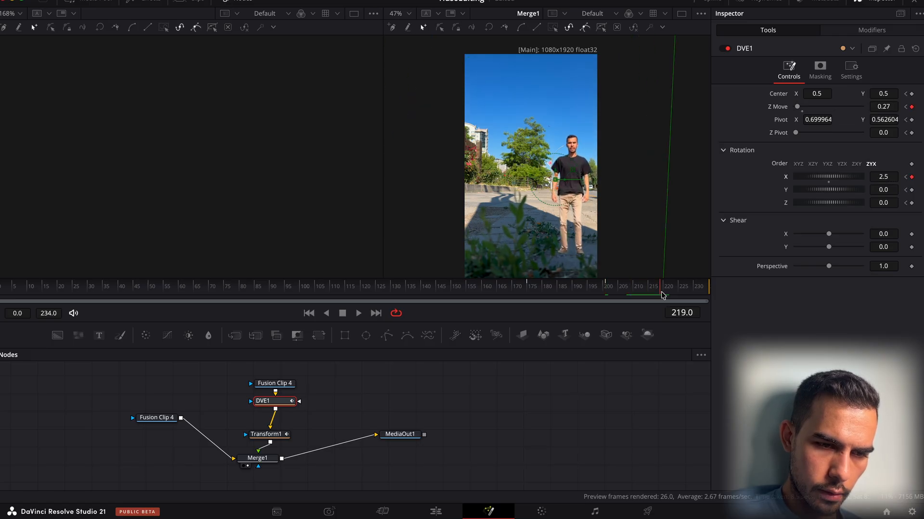
left_click_drag(867, 180, 873, 178)
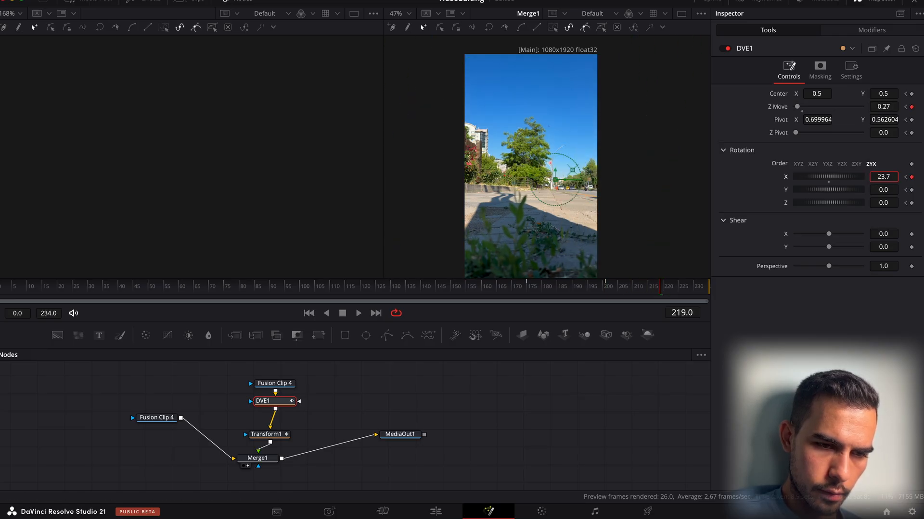
mouse_move(584, 291)
left_mouse_down()
mouse_move(665, 292)
mouse_move(523, 300)
mouse_move(584, 300)
left_mouse_up()
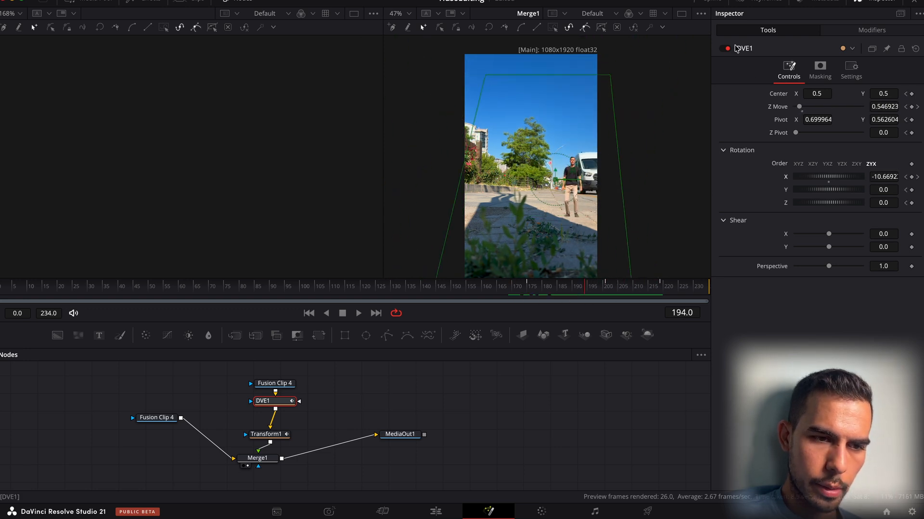
Display all DVE1 curves in the Spline editor, fit them in view and smooth all their keyframes.
left_click(701, 3)
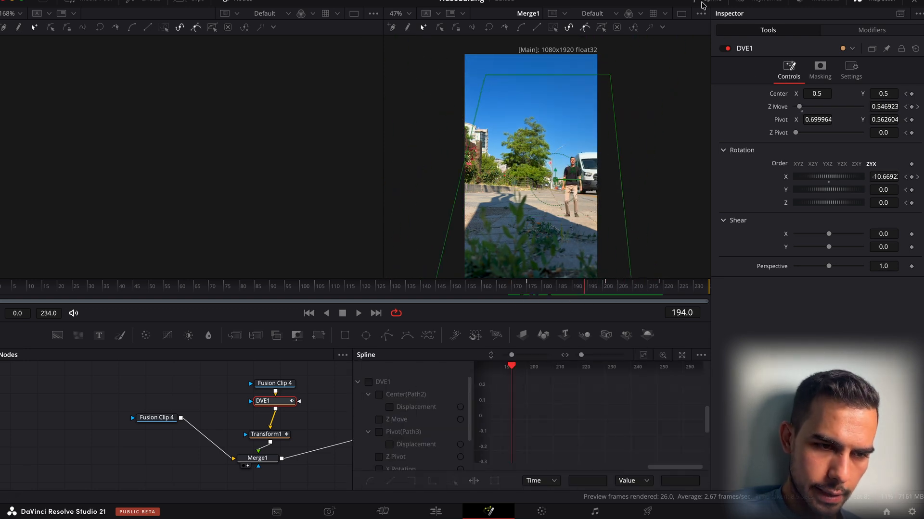
left_click(369, 382)
left_click(643, 355)
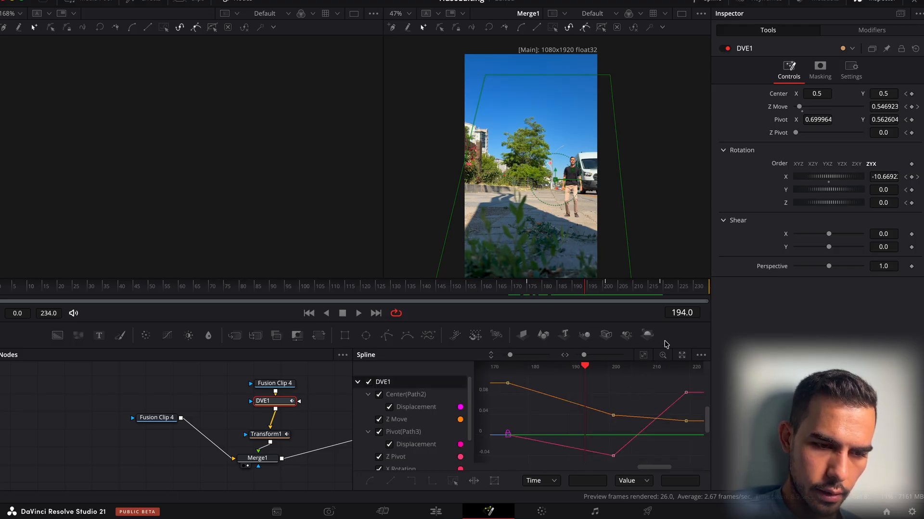
key("ctrl+a")
key("f")
Play back the clip from around frame 175 to check the man's tilt toward the camera.
left_click_drag(549, 291, 538, 291)
key("space")
left_click(539, 291)
left_click(569, 413)
key("space")
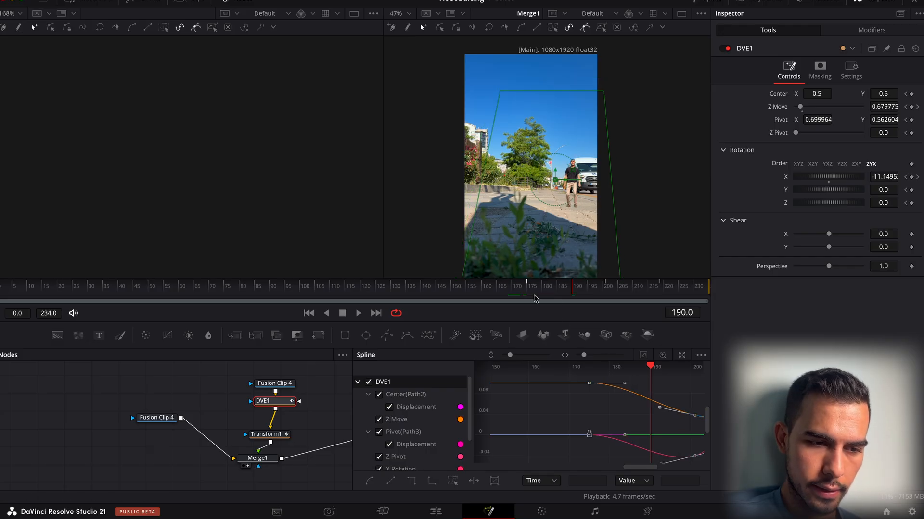
key("space")
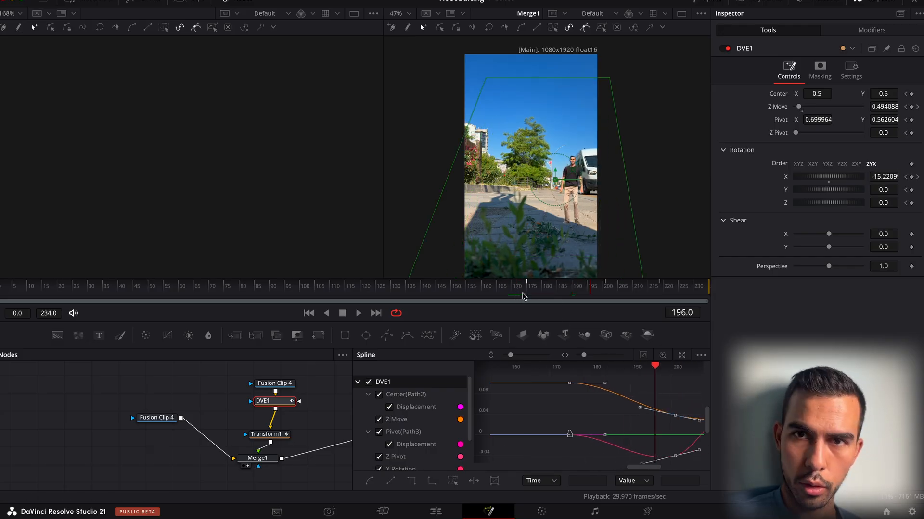
left_click(526, 292)
key("space")
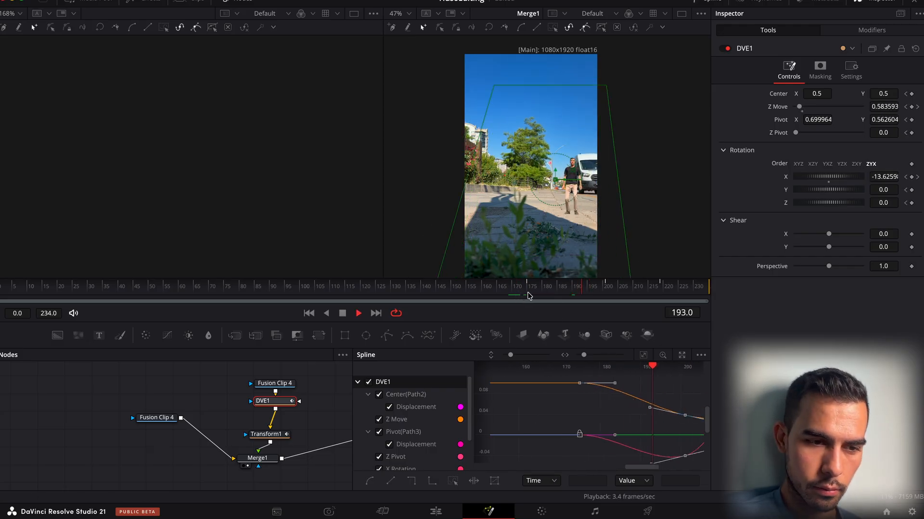
key("space")
At frame 201, try a positive X rotation on the DVE and play back the jump.
left_click(607, 291)
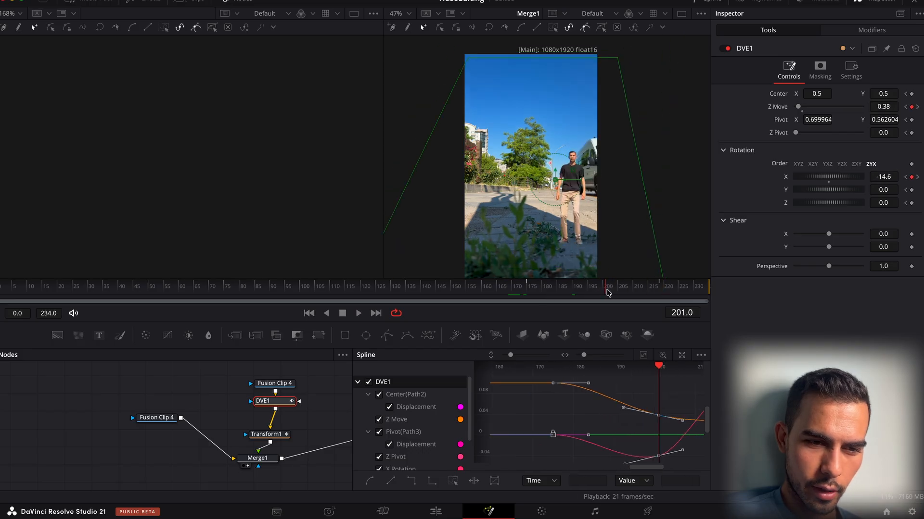
left_click_drag(891, 174, 888, 177)
key("space")
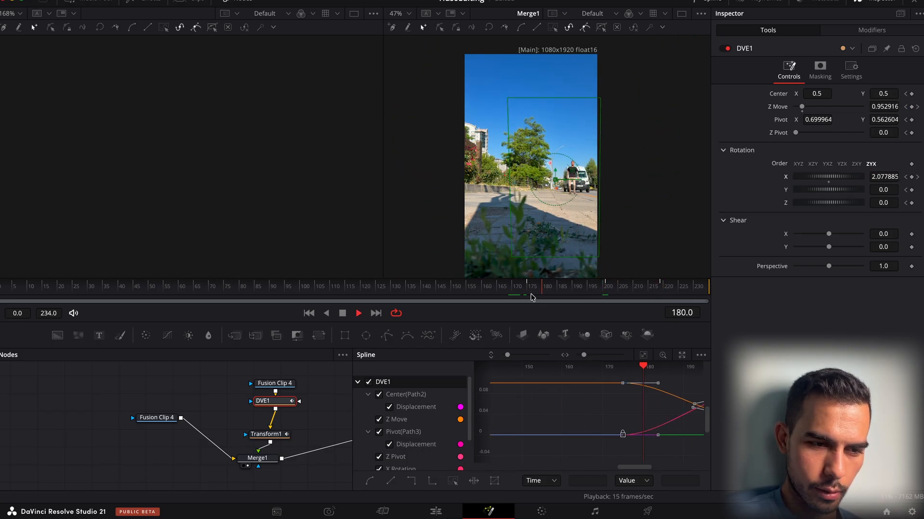
key("space")
left_click(635, 295)
left_click(517, 293)
key("space")
key("space")
At frame 201, set the DVE's Center X to 0.07 and X rotation to 27.4, and preview the motion.
left_click_drag(606, 294, 605, 294)
left_click_drag(816, 96, 794, 96)
mouse_move(883, 176)
left_mouse_down()
mouse_move(898, 177)
mouse_move(887, 178)
left_mouse_up()
left_click_drag(613, 292, 660, 292)
left_click(552, 293)
key("space")
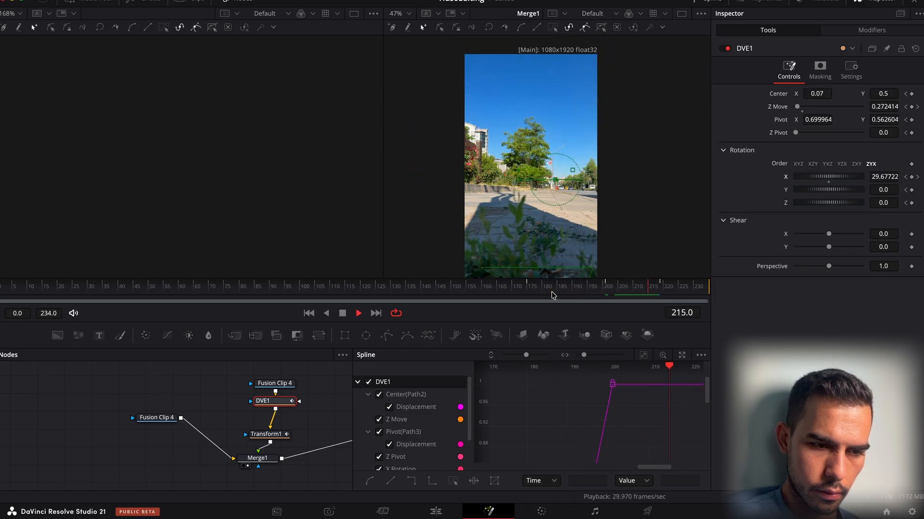
Fit the DVE curves in the Spline editor and shift the keyframes at frame 201 to frame 190.
left_click_drag(549, 291, 573, 292)
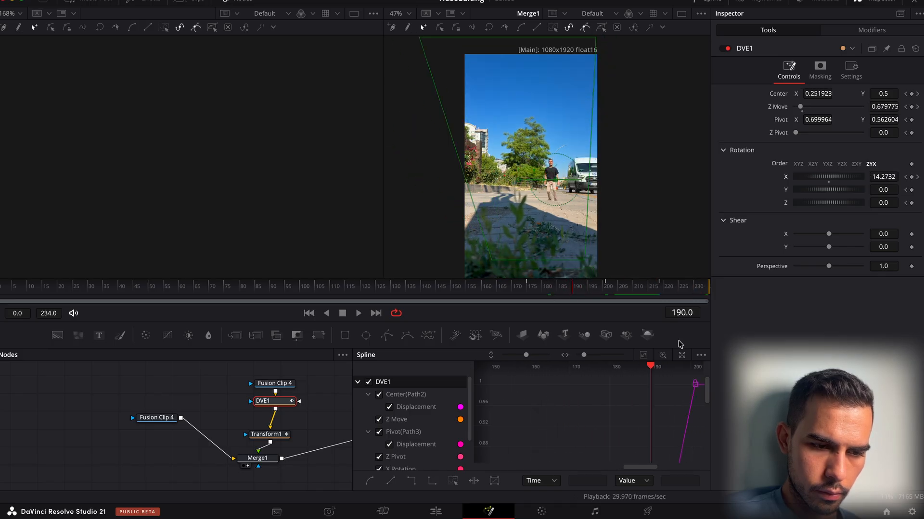
left_click(643, 355)
scroll(617, 412, "left", 1)
left_click(619, 414)
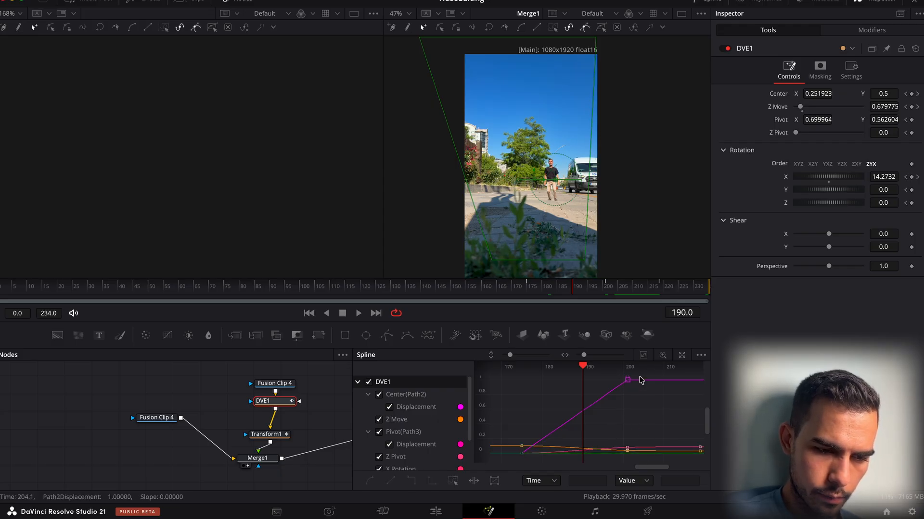
left_click_drag(626, 384, 579, 392)
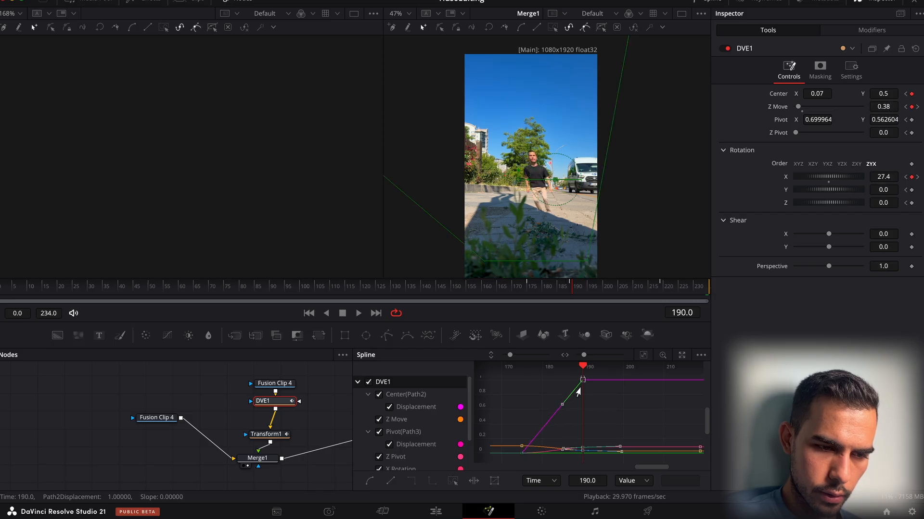
At frame 190, set the DVE's Center X to 0.627 and play back the result.
left_click_drag(544, 295, 572, 296)
left_click_drag(828, 105, 861, 105)
left_click_drag(514, 295, 549, 293)
key("space")
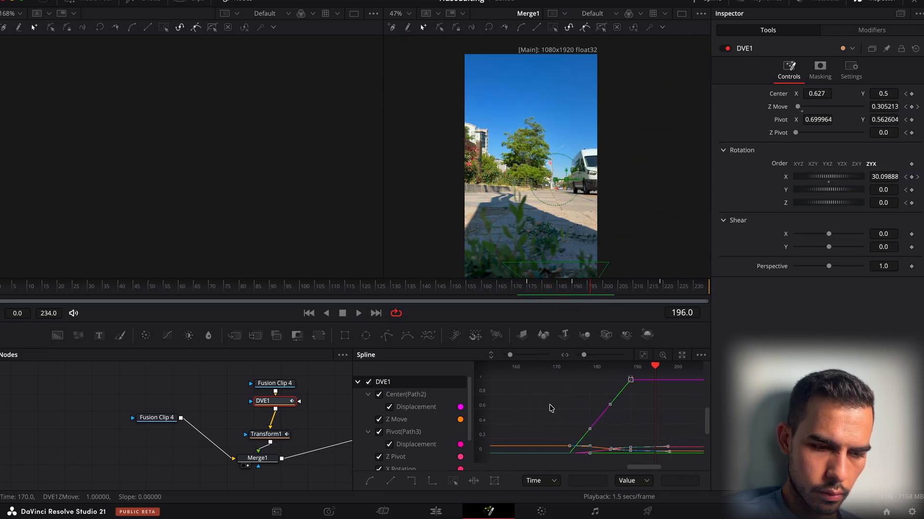
Move the DVE keyframes from frame 190 to frame 185 in the Spline editor and preview the faster motion.
left_click_drag(531, 297, 572, 301)
scroll(622, 400, "right", 3)
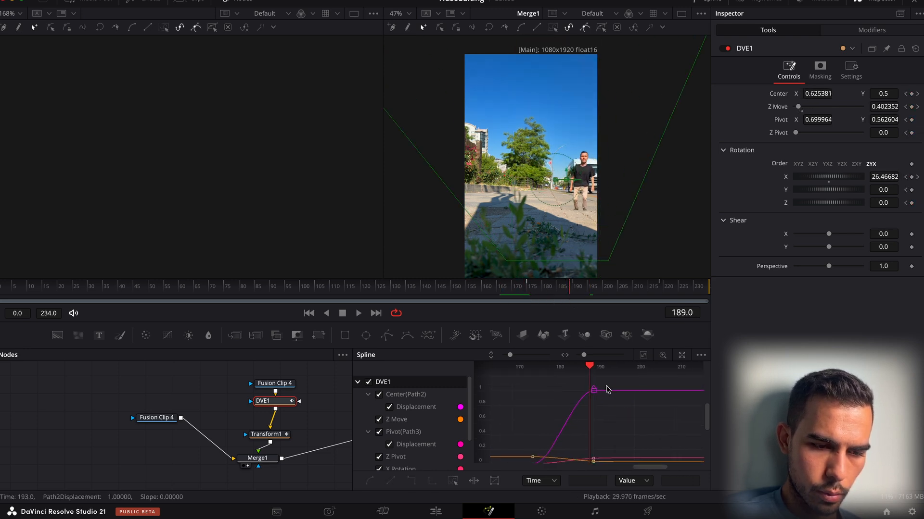
left_click_drag(590, 393, 569, 400)
left_click_drag(536, 294, 558, 293)
key("space")
key("space")
left_click(528, 292)
key("space")
key("space")
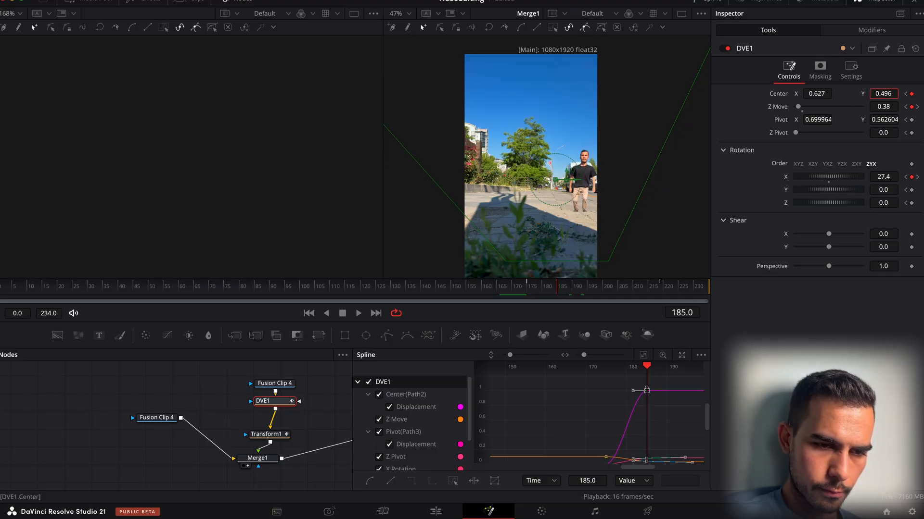
At frame 185, set the DVE's Center Y to 0.493 and Z Move to 0.44, and play back the jump.
left_click_drag(877, 108, 878, 107)
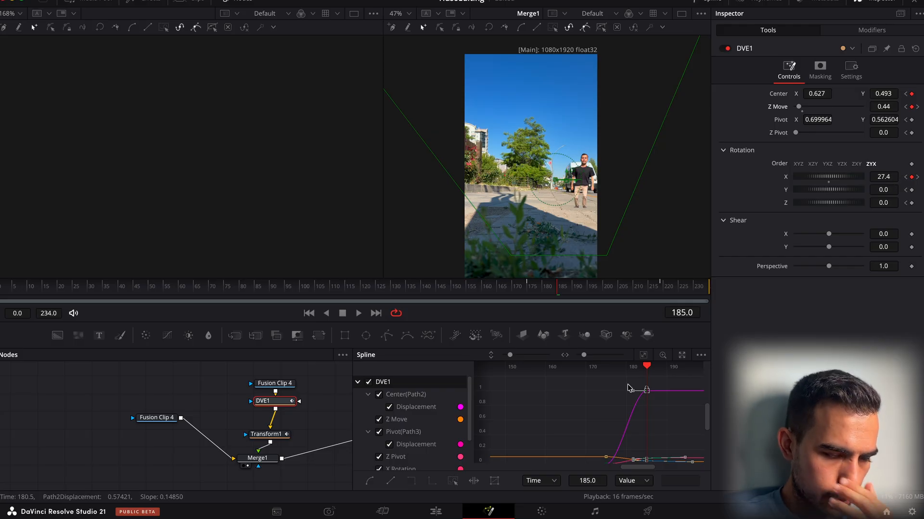
scroll(628, 388, "right", 3)
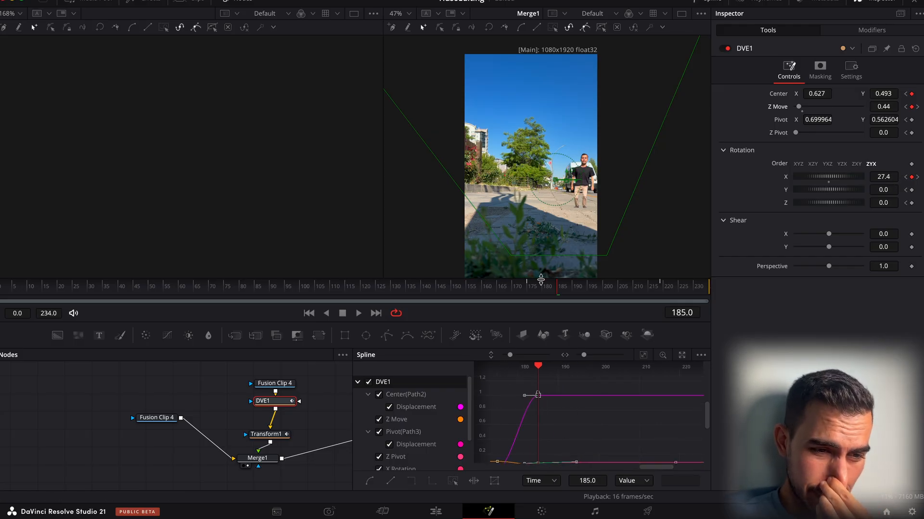
left_click_drag(531, 279, 559, 296)
key("space")
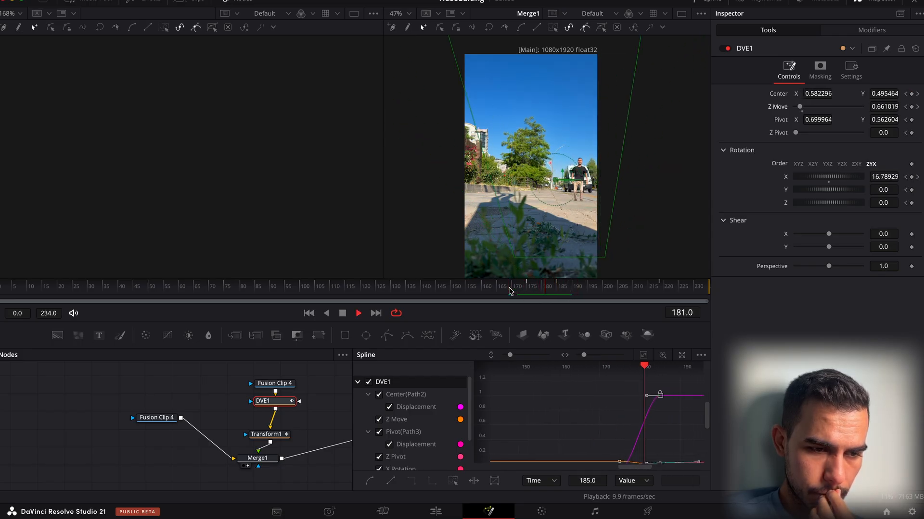
key("space")
left_click(555, 293)
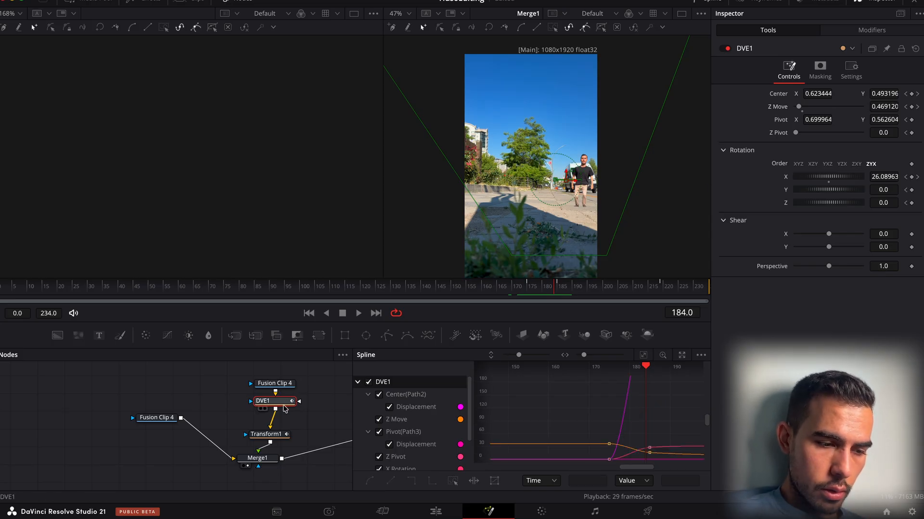
Delete the DVE node and add a fresh DVE between Fusion Clip 4 and Transform1.
key("Delete")
key("shift+space")
type("dv")
key("Return")
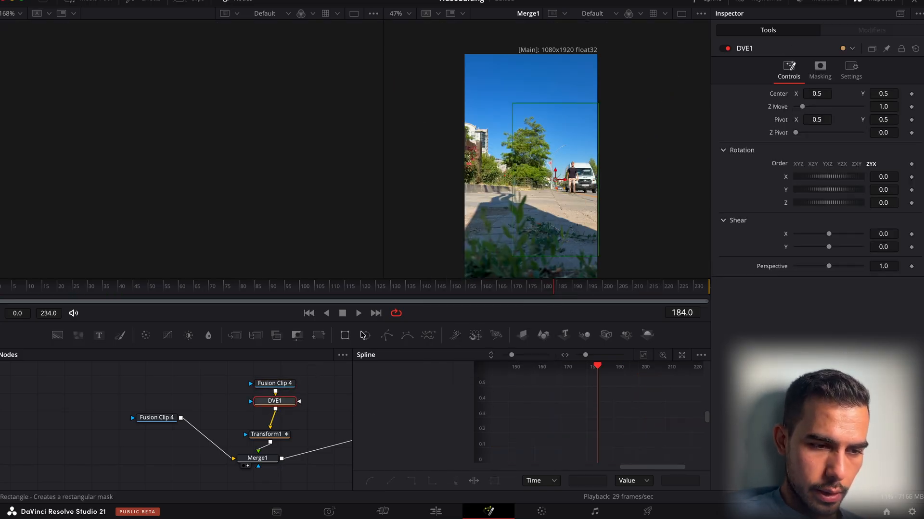
Go to Transform1's keyframe at frame 175 and show the new DVE in the empty viewer with its whole frame visible.
left_click_drag(501, 292, 528, 322)
left_click(277, 437)
mouse_move(526, 281)
left_mouse_down()
mouse_move(483, 289)
mouse_move(528, 289)
left_mouse_up()
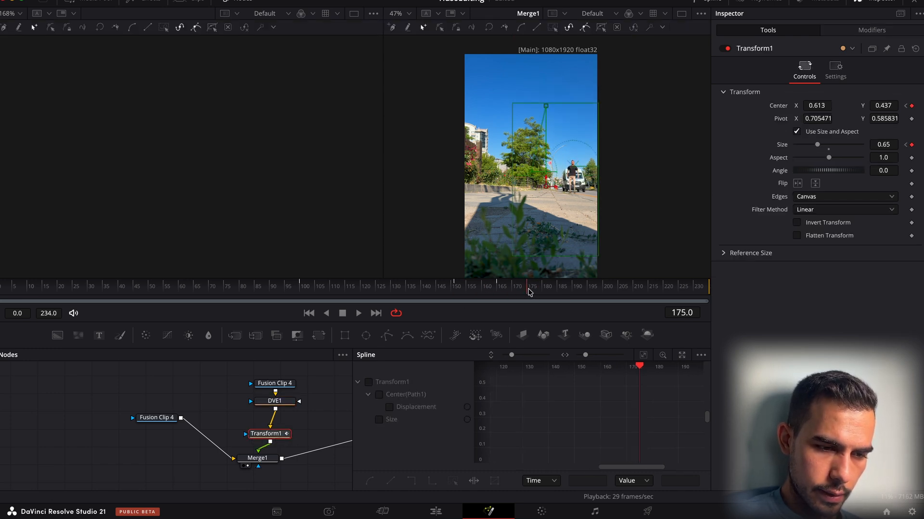
left_click(287, 406)
key("1")
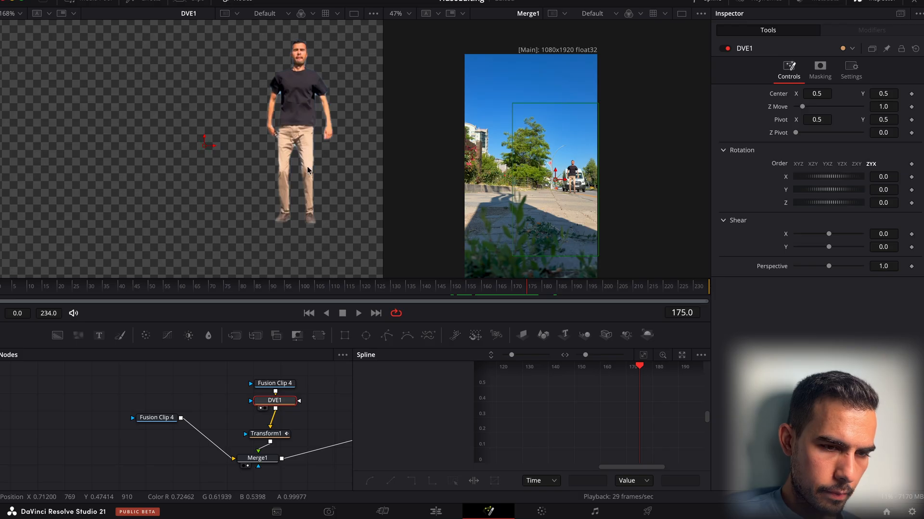
scroll(296, 120, "down", 5)
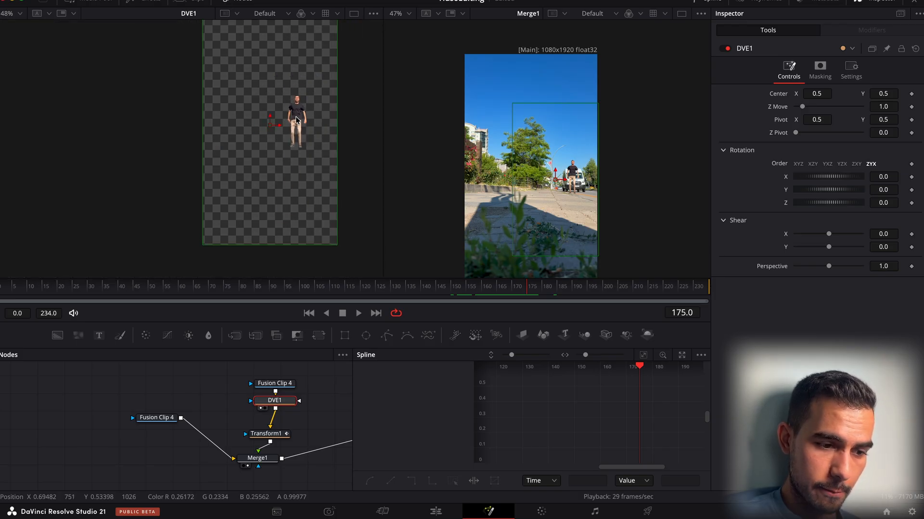
Keyframe the new DVE's Center, Z Move, Pivot, Z Pivot and X, Y and Z rotations at frame 175.
left_click(912, 94)
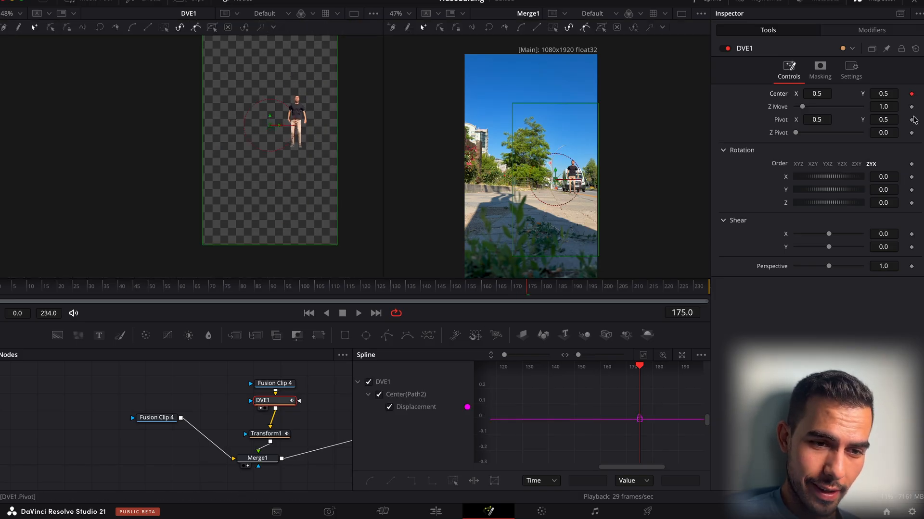
left_click(911, 107)
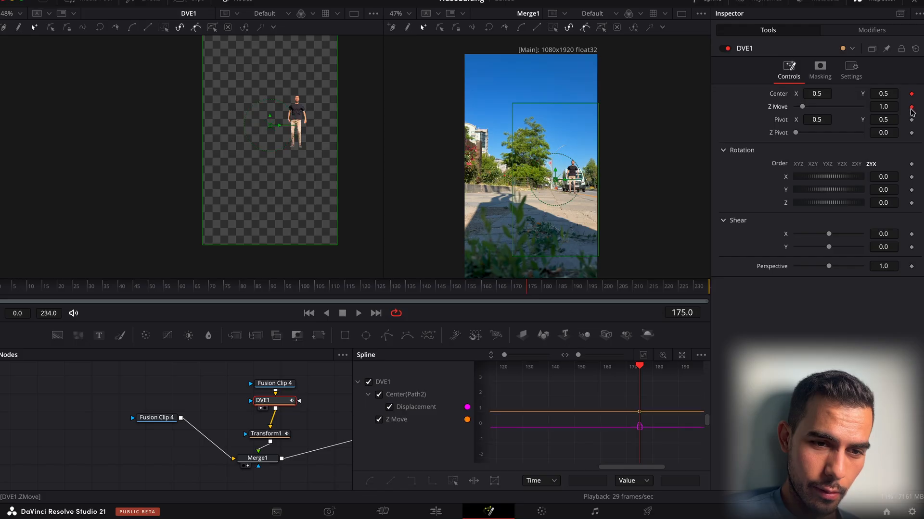
left_click(911, 178)
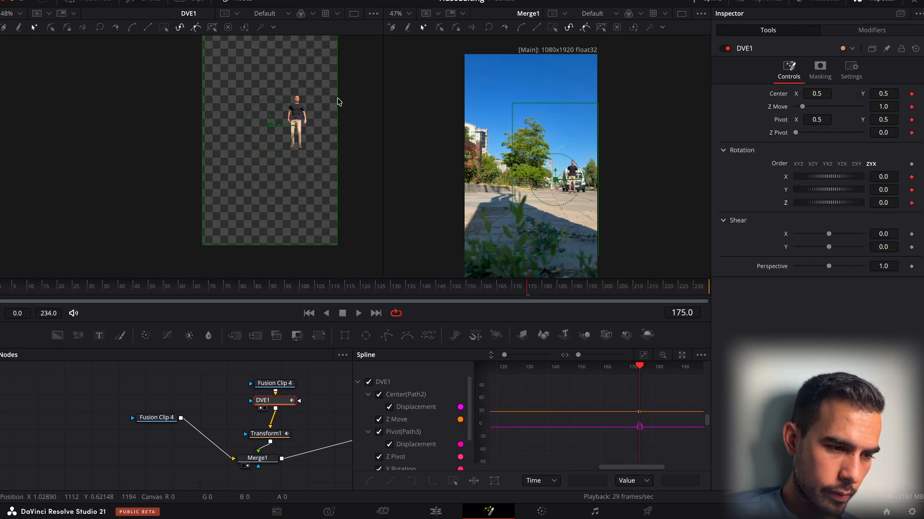
Remove the Pivot keyframing from DVE1 at frame 175, returning Pivot X and Y to 0.5.
scroll(298, 107, "up", 5)
left_click_drag(817, 119, 829, 123)
left_click_drag(892, 119, 897, 119)
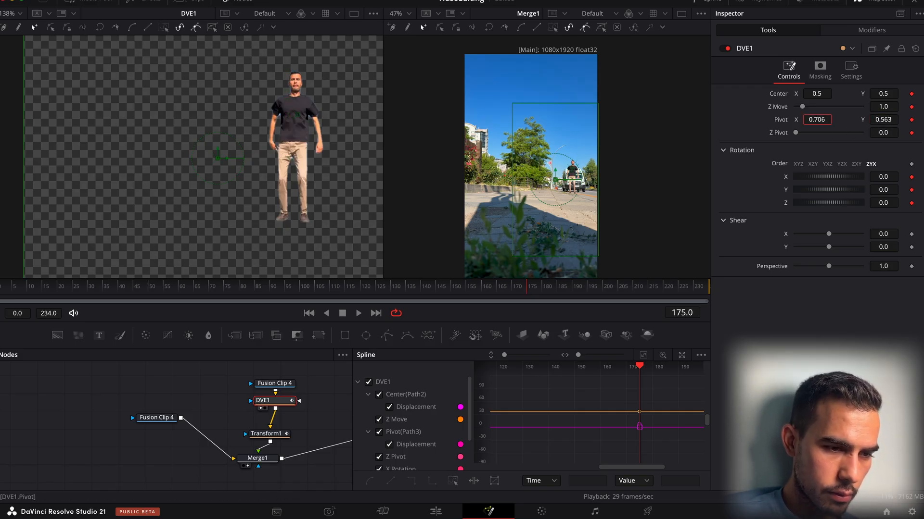
left_click(911, 120)
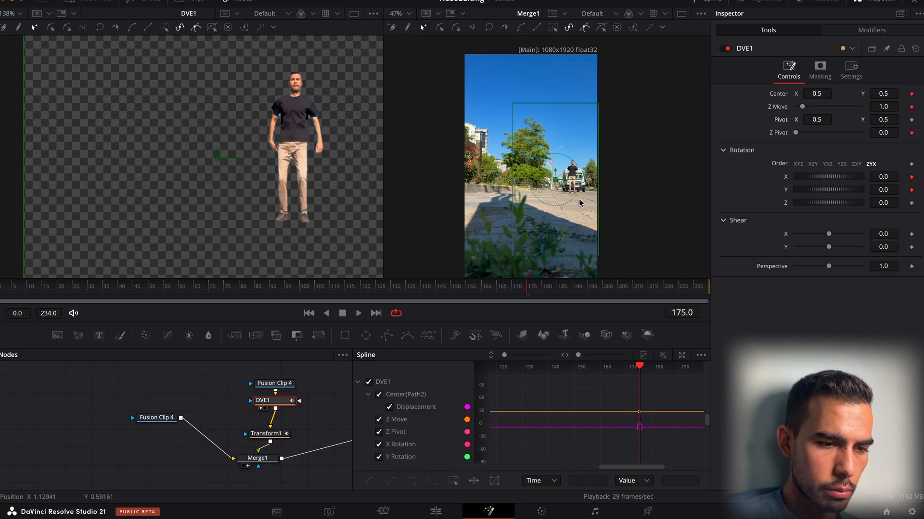
At frame 202, set DVE1's Z Move to 0.45, X Rotation to 26.9 and Center X to 0.239.
left_click_drag(588, 189, 591, 184)
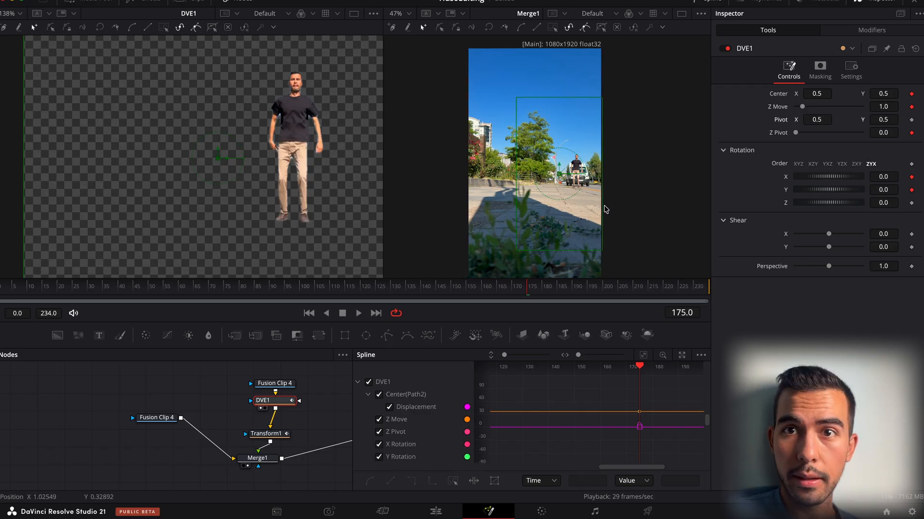
scroll(595, 193, "up", 3)
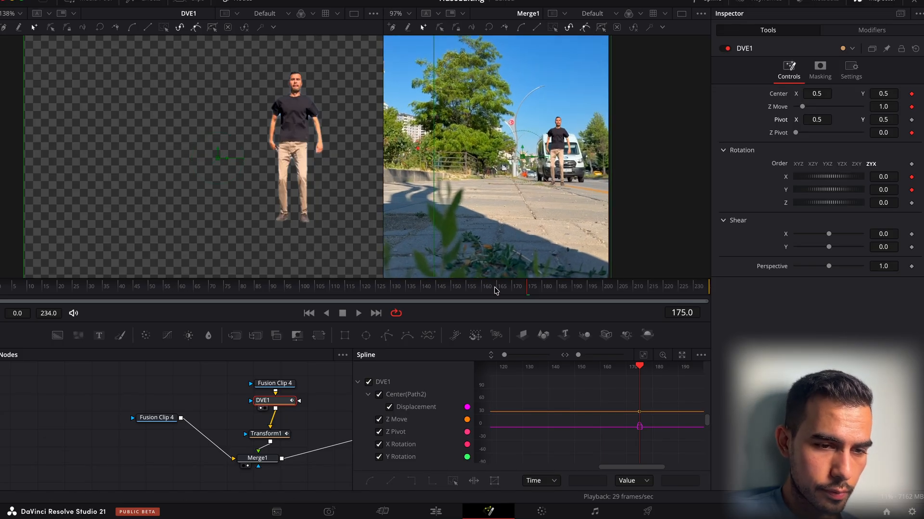
left_click_drag(530, 290, 608, 295)
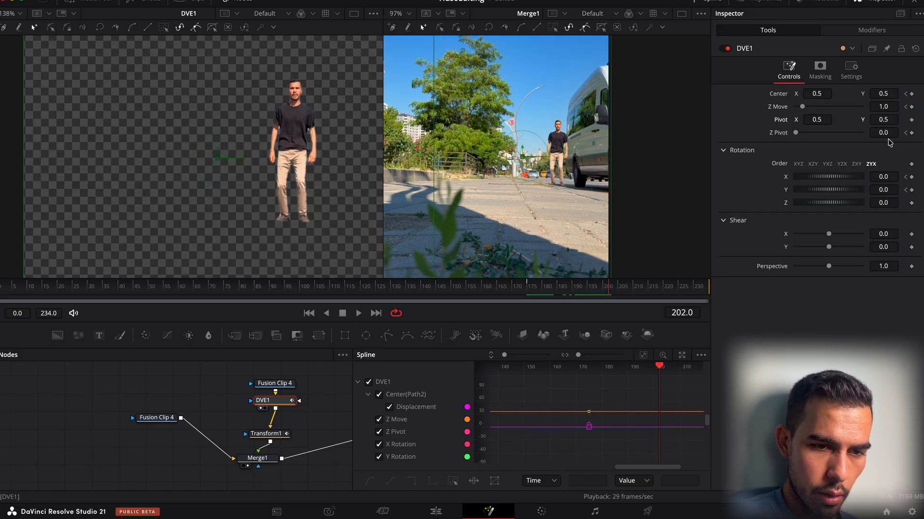
left_click_drag(883, 103, 838, 104)
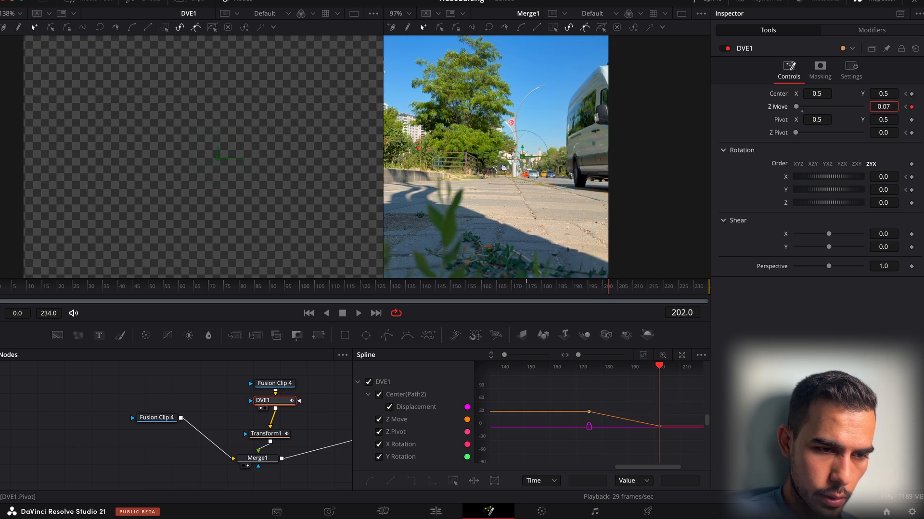
left_click_drag(814, 95, 762, 95)
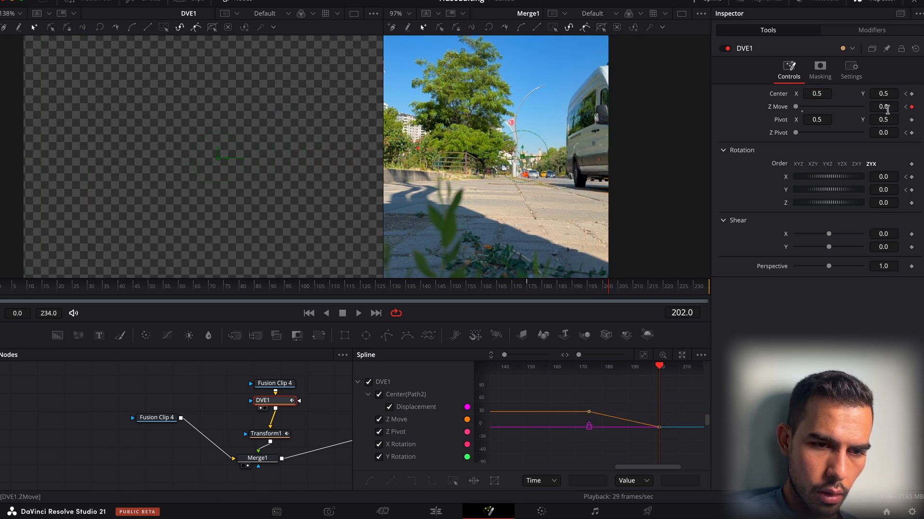
left_click_drag(884, 106, 905, 106)
left_click_drag(822, 94, 807, 94)
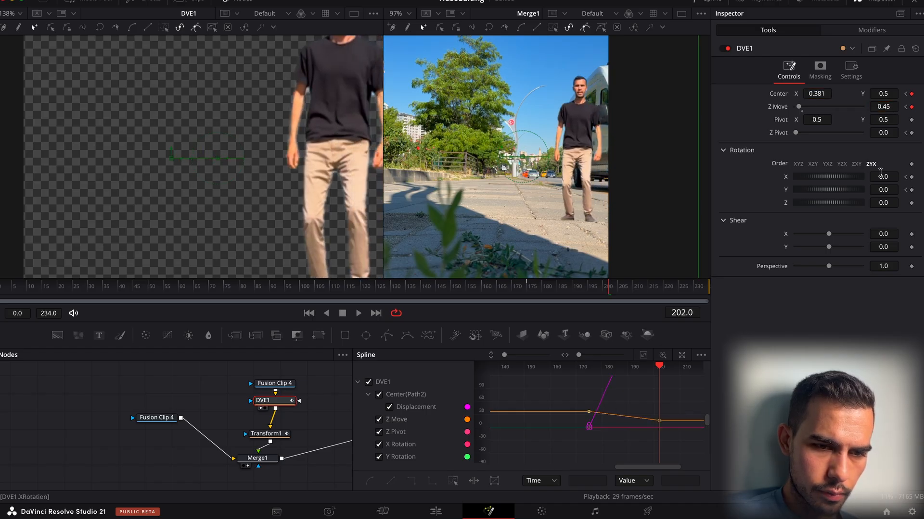
mouse_move(884, 178)
left_mouse_down()
mouse_move(905, 178)
mouse_move(887, 181)
left_mouse_up()
left_click_drag(821, 96, 823, 98)
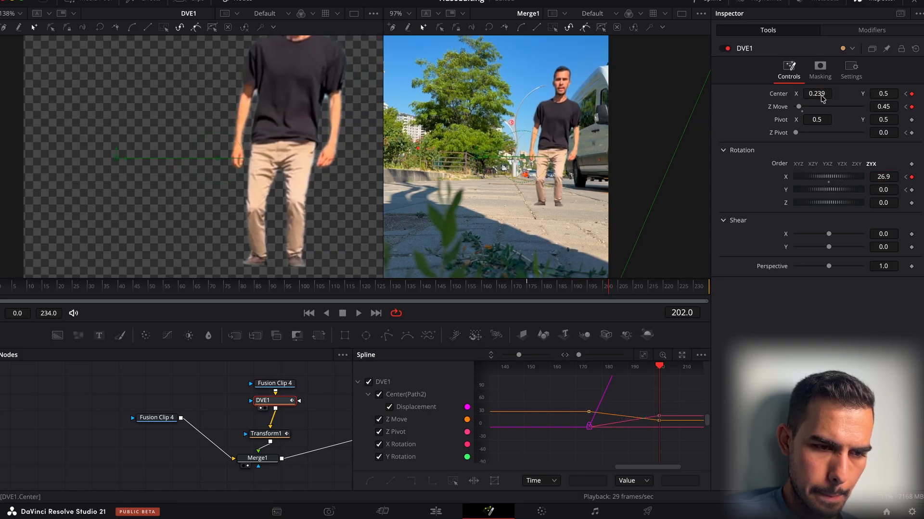
Set DVE1's Center X to 0.602 at frame 190, and its Center X to 0.384 and Z Move to 0.27 at frame 202.
left_click_drag(527, 297, 573, 298)
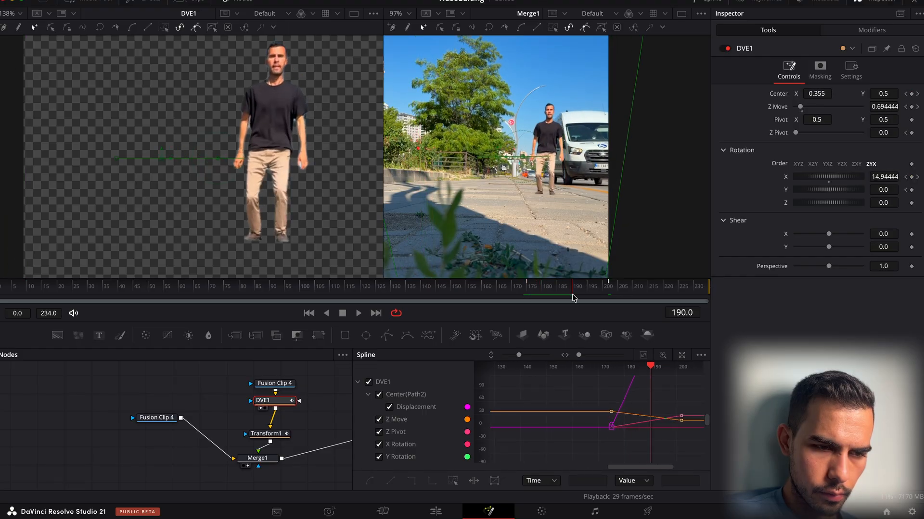
left_click_drag(813, 95, 816, 98)
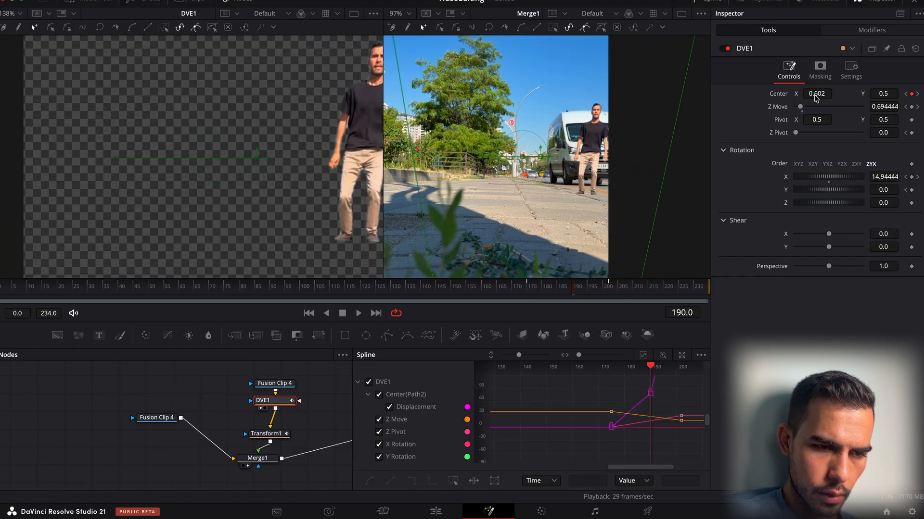
left_click_drag(539, 296, 609, 296)
left_click_drag(817, 94, 866, 106)
Play back the DVE1 animation several times from around frame 175 to check the figure's movement.
left_click_drag(609, 289, 540, 299)
key("space")
key("space")
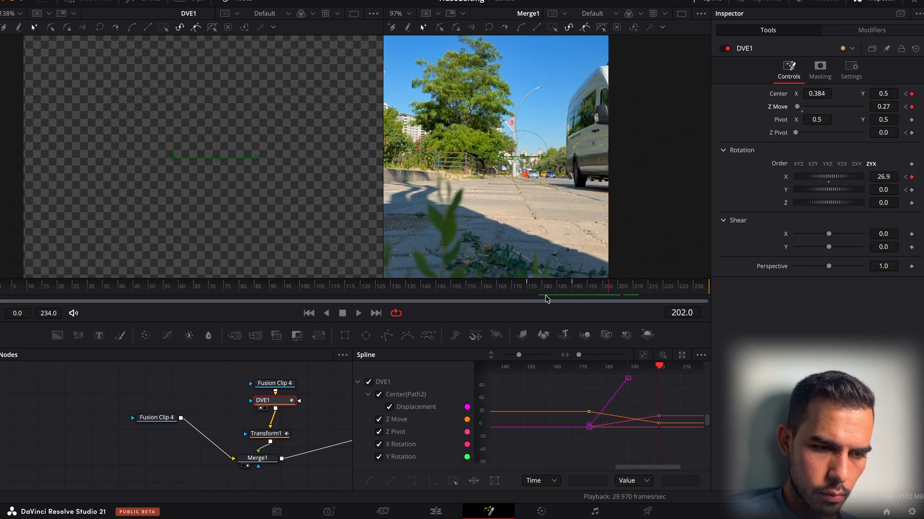
left_click(524, 293)
key("space")
key("space")
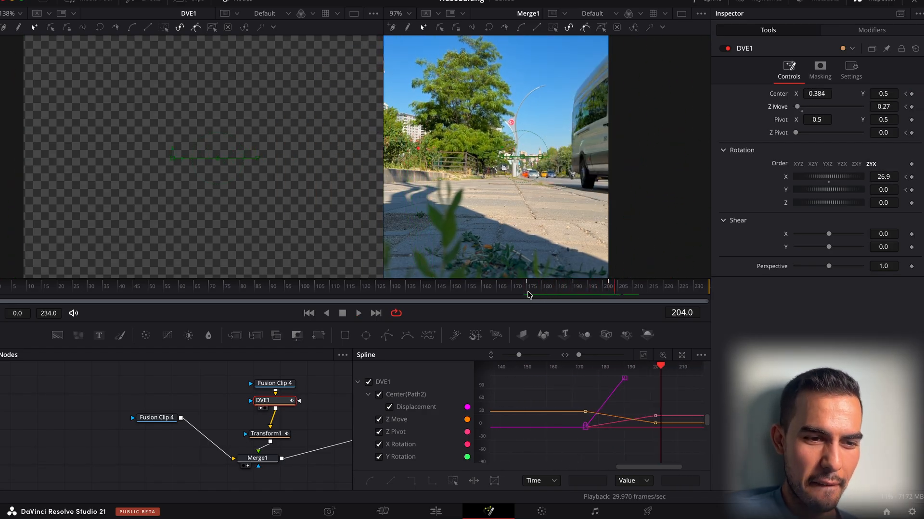
left_click(526, 293)
key("space")
key("space")
left_click(528, 293)
key("space")
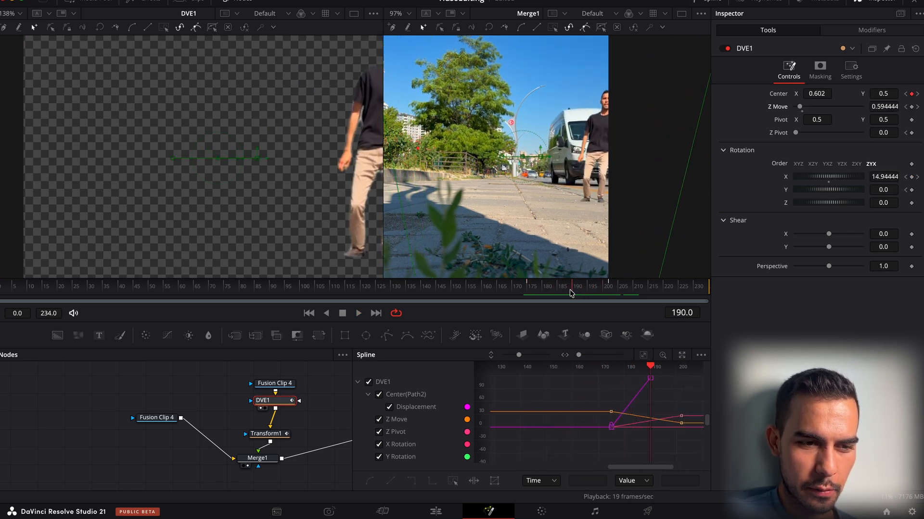
key("space")
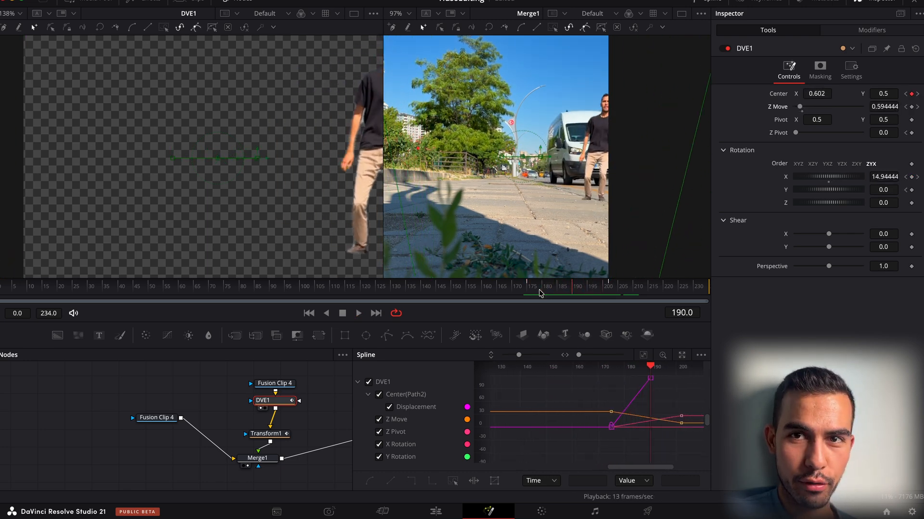
left_click(509, 295)
key("space")
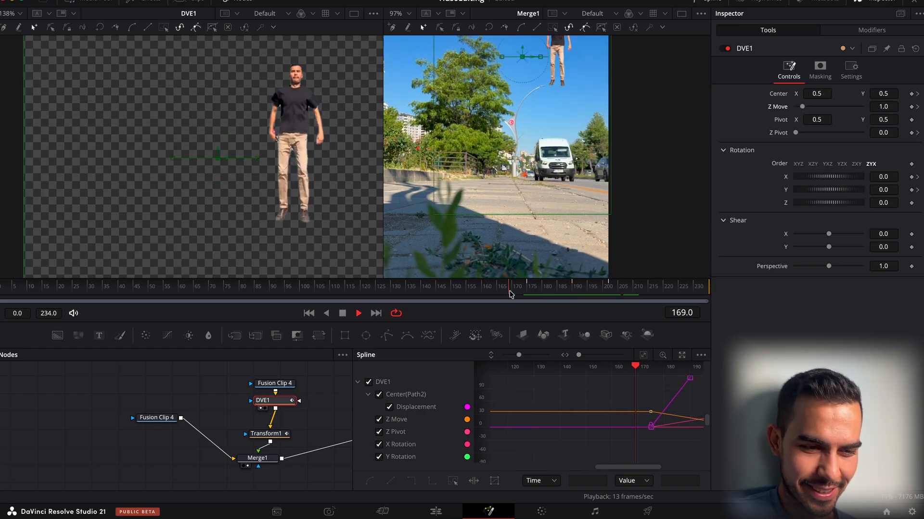
key("space")
Delete DVE1's Center keyframe at frame 190 and its Z Move and X Rotation keyframes at frame 202.
scroll(653, 431, "right", 3)
scroll(627, 400, "up", 3)
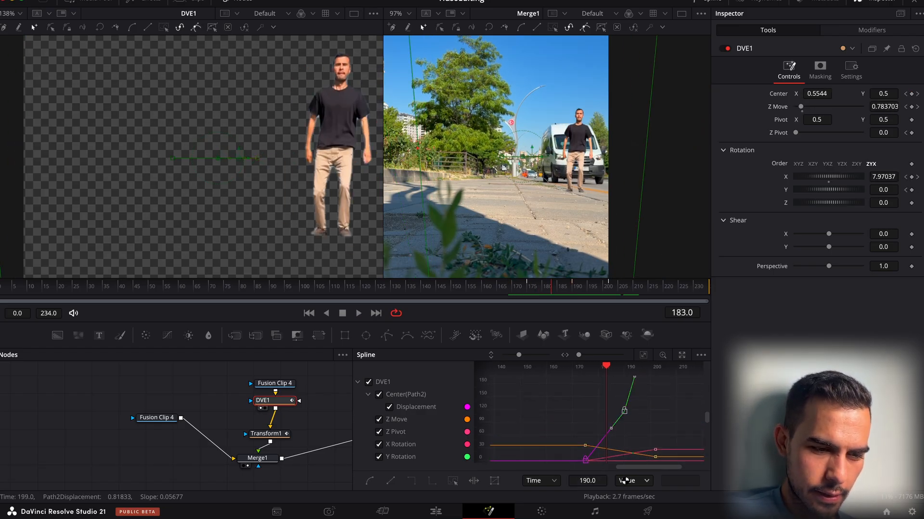
key("Delete")
key("Delete")
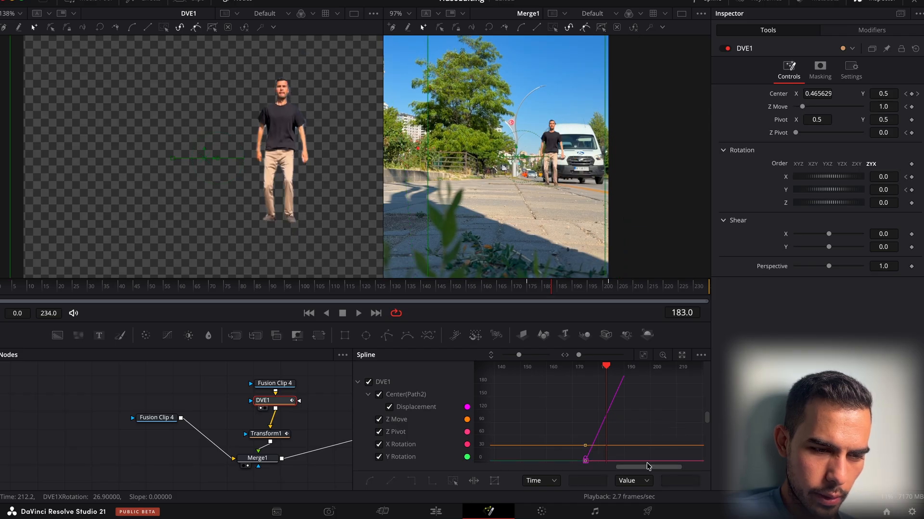
Move DVE1's last Center displacement keyframe to frame 182 and play back the motion.
left_click(644, 355)
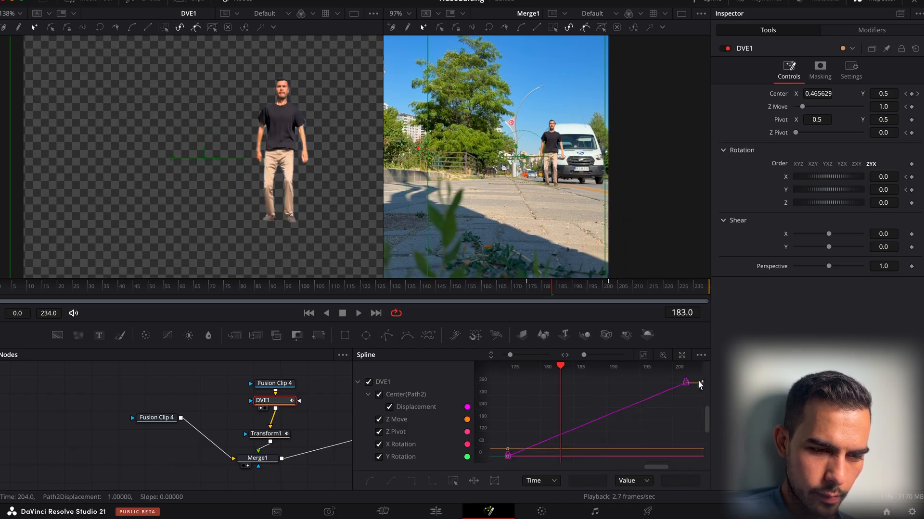
left_click_drag(685, 383, 554, 383)
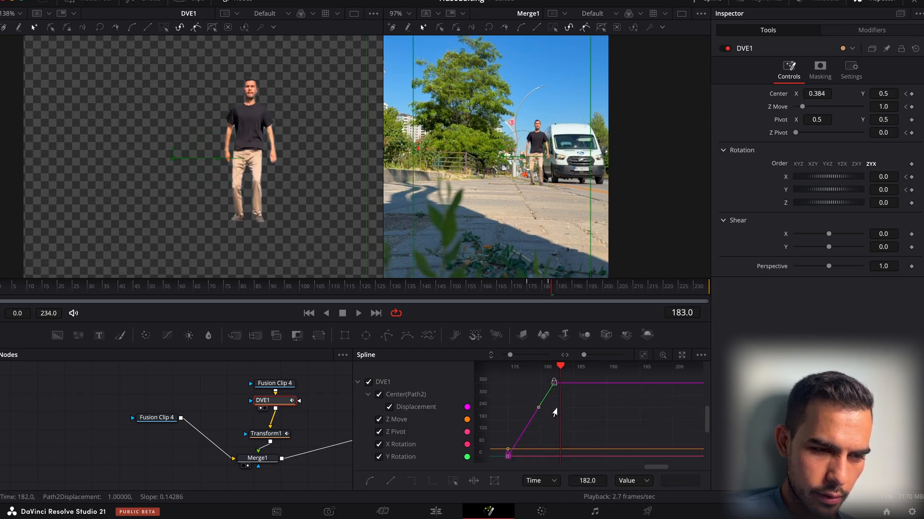
left_click(525, 292)
key("space")
left_click(525, 293)
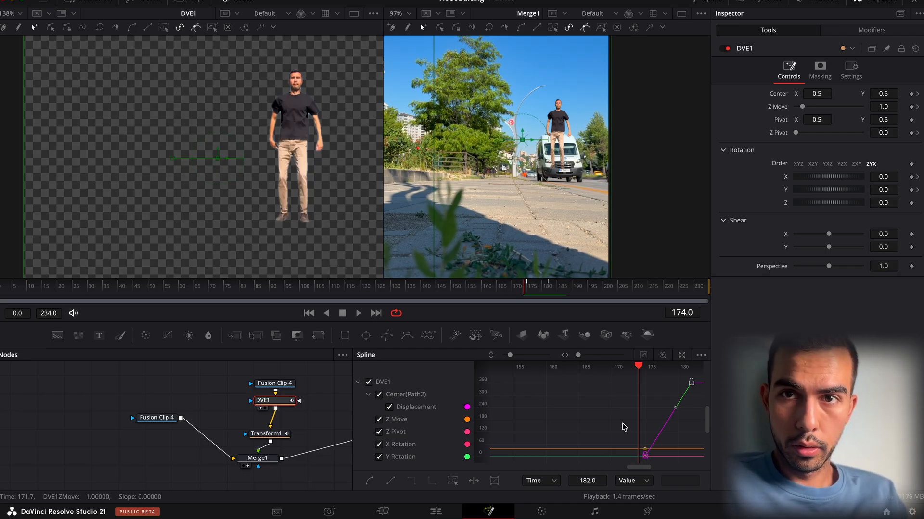
At frame 186, set DVE1's Z Move to 0.16 and play back the figure's approach to the camera.
scroll(647, 437, "right", 3)
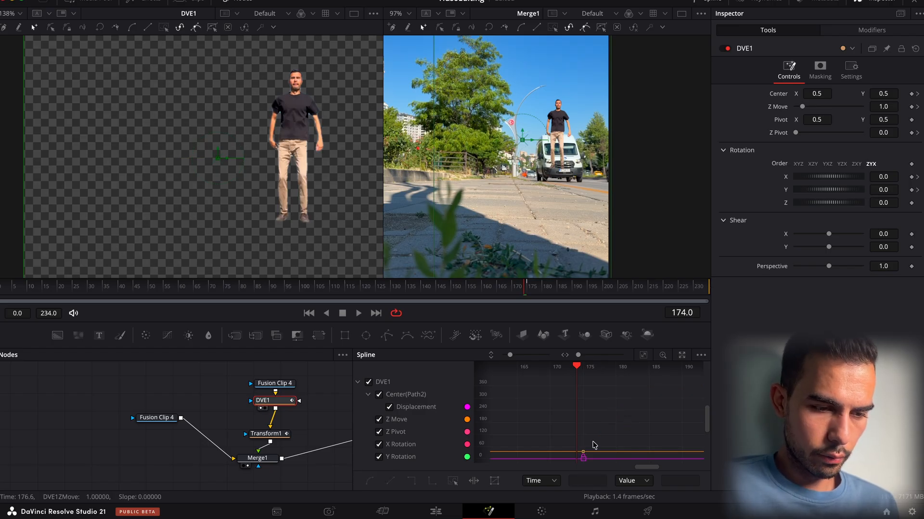
mouse_move(530, 284)
left_mouse_down()
mouse_move(543, 292)
mouse_move(518, 294)
mouse_move(542, 294)
mouse_move(527, 297)
left_mouse_up()
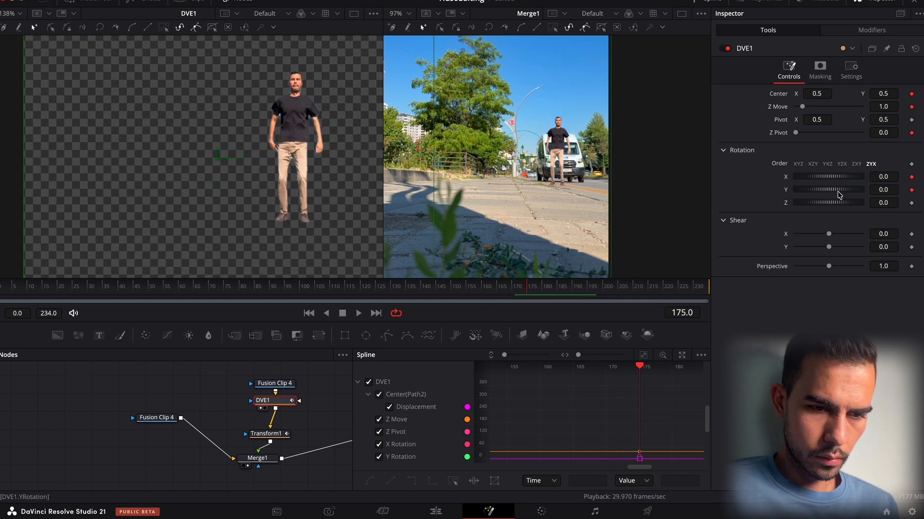
key("space")
left_click_drag(880, 107, 841, 107)
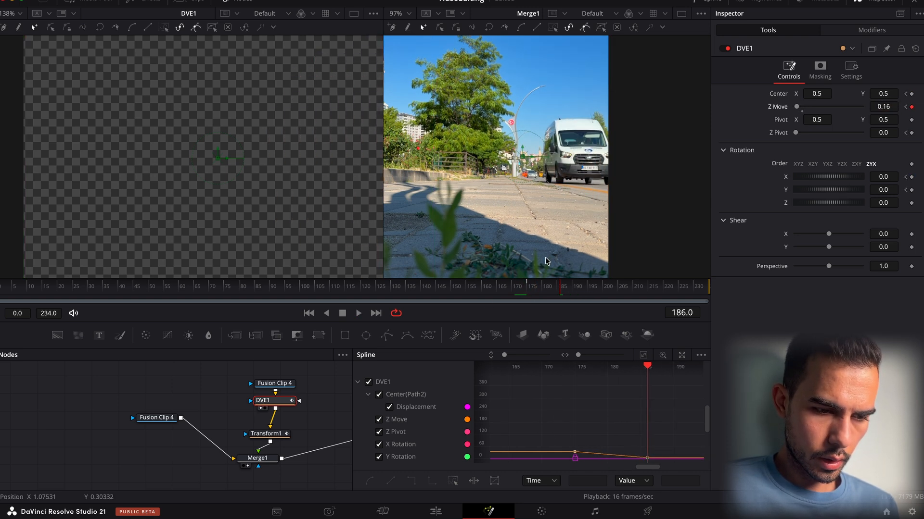
key("space")
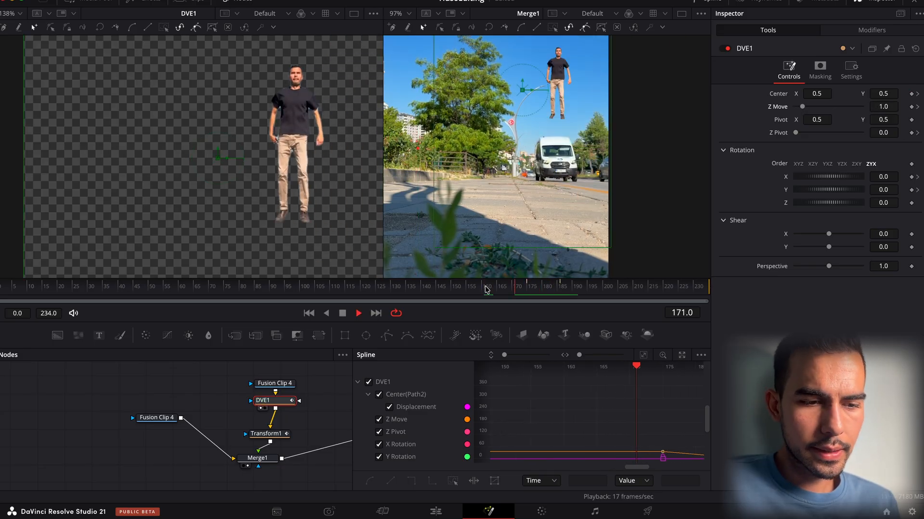
left_click_drag(498, 289, 547, 298)
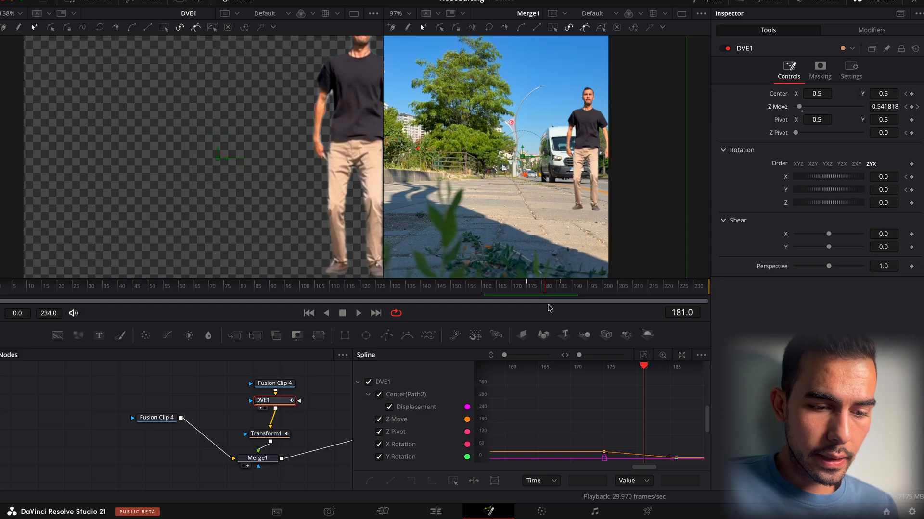
Enable Motion Blur on DVE1 and check the effect around frame 175.
left_click(643, 356)
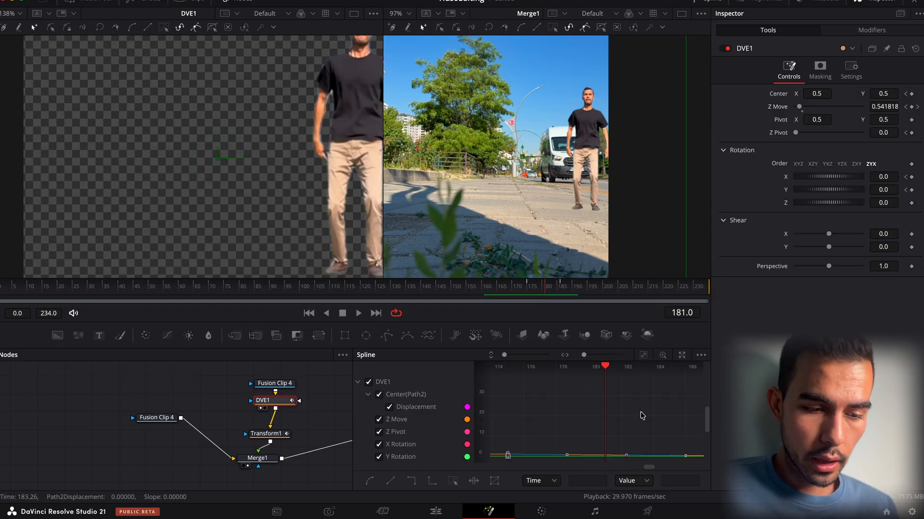
left_click_drag(555, 291, 528, 289)
left_click(850, 70)
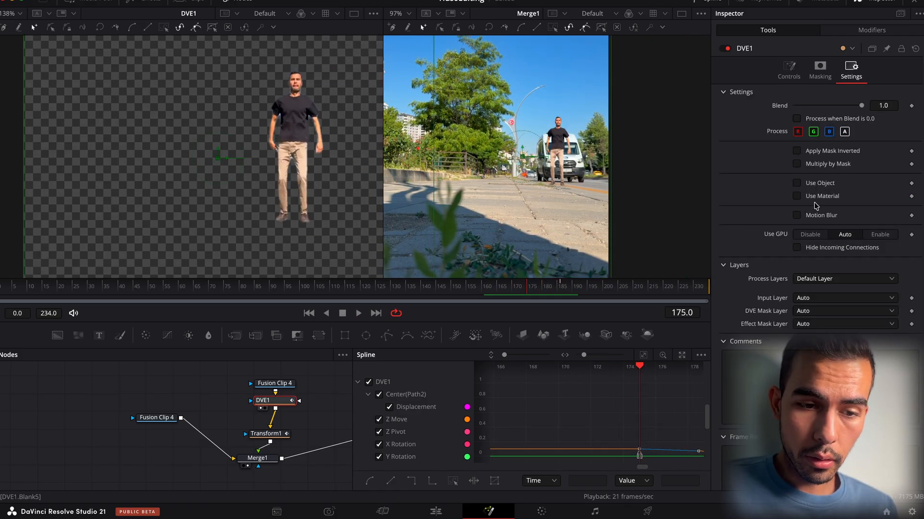
left_click(797, 215)
mouse_move(529, 290)
left_mouse_down()
mouse_move(557, 296)
mouse_move(528, 299)
left_mouse_up()
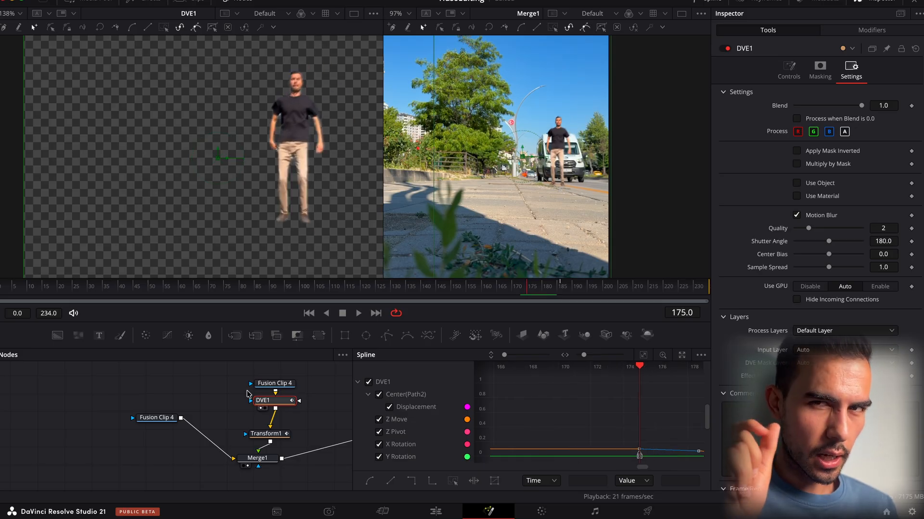
Insert a Grid Warp node between DVE1 and Transform1.
key("shift+space")
type("dve")
key("BackSpace")
key("BackSpace")
key("BackSpace")
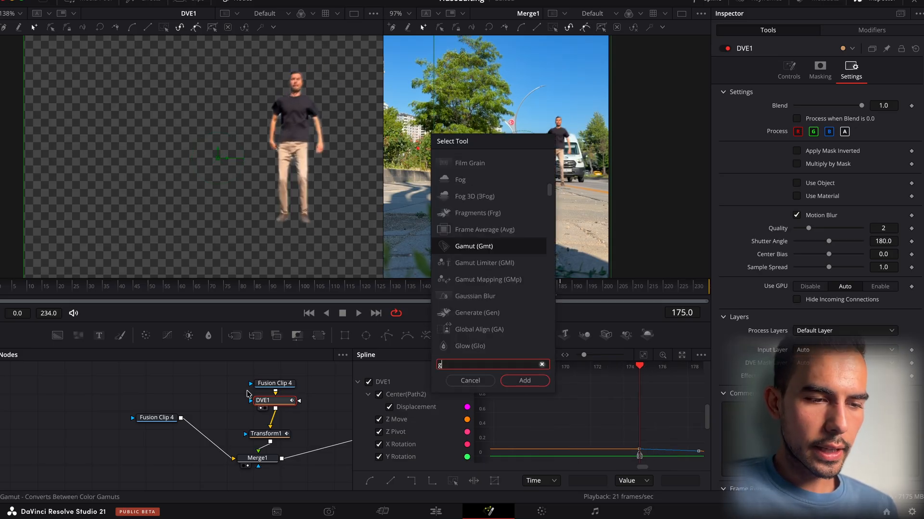
type("grid")
key("Return")
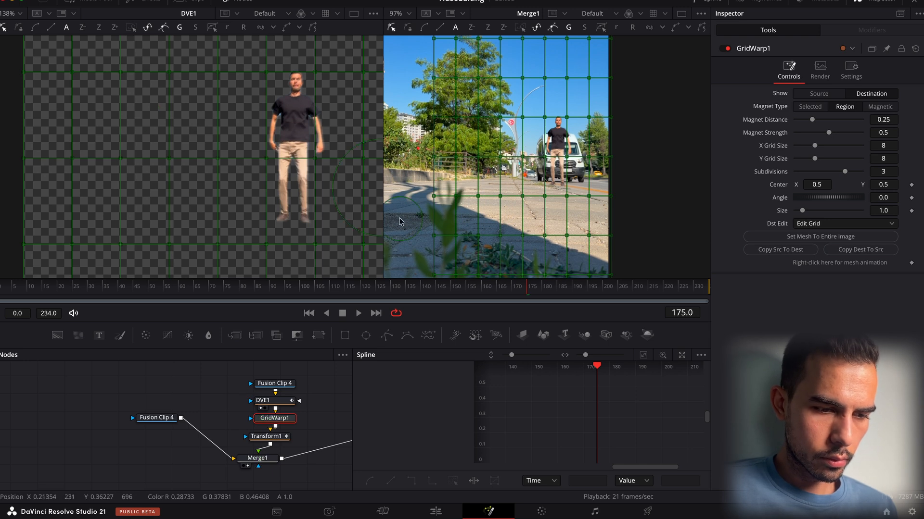
Keyframe the GridWarp1 destination mesh at frame 175, bend it around the figure at frame 180, and play back the warp.
left_click(911, 263)
left_click_drag(529, 289, 545, 294)
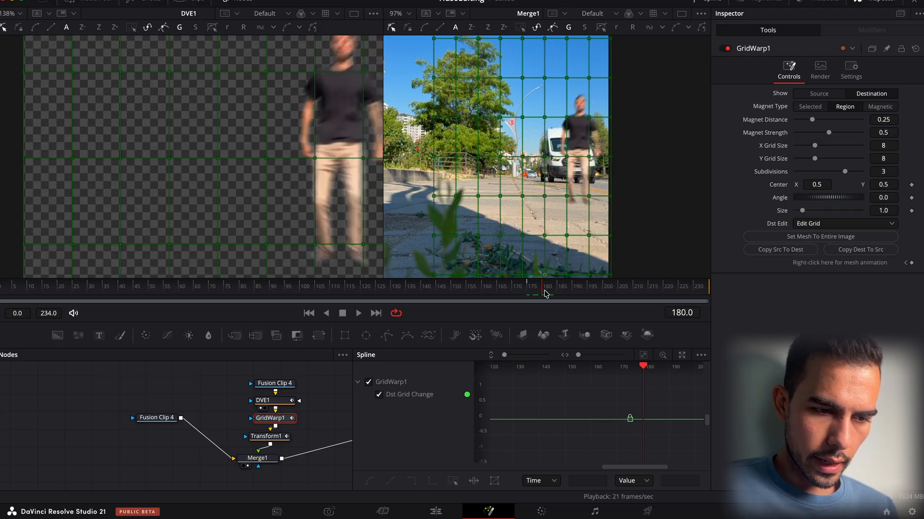
left_click_drag(289, 160, 363, 124)
left_click_drag(321, 226, 272, 194)
left_click_drag(548, 299, 486, 301)
key("space")
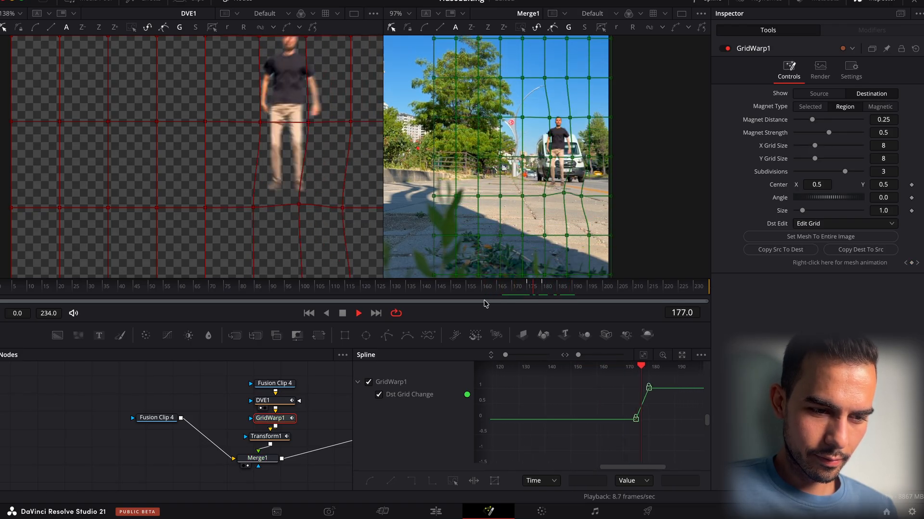
Reshape GridWarp1's destination mesh around the figure's legs at frame 180 and play back the warp.
left_click(514, 292)
left_click_drag(514, 292, 544, 295)
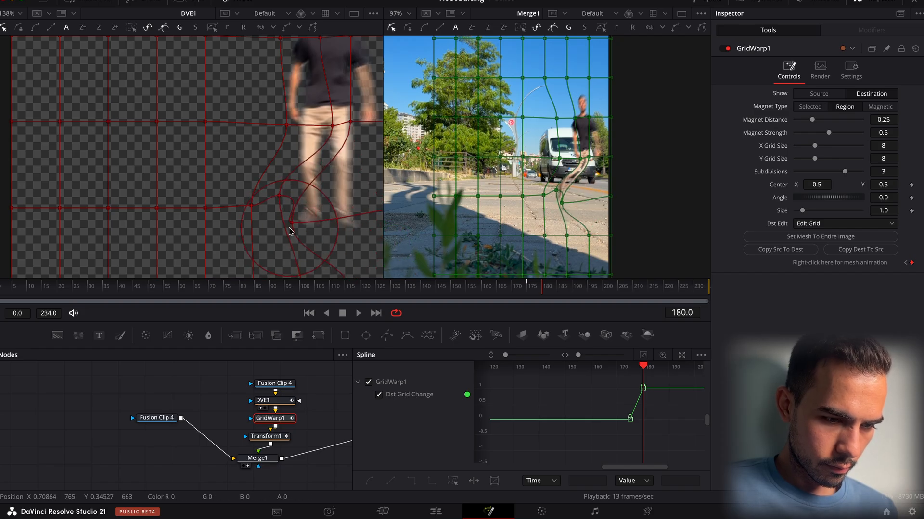
left_click_drag(295, 229, 245, 206)
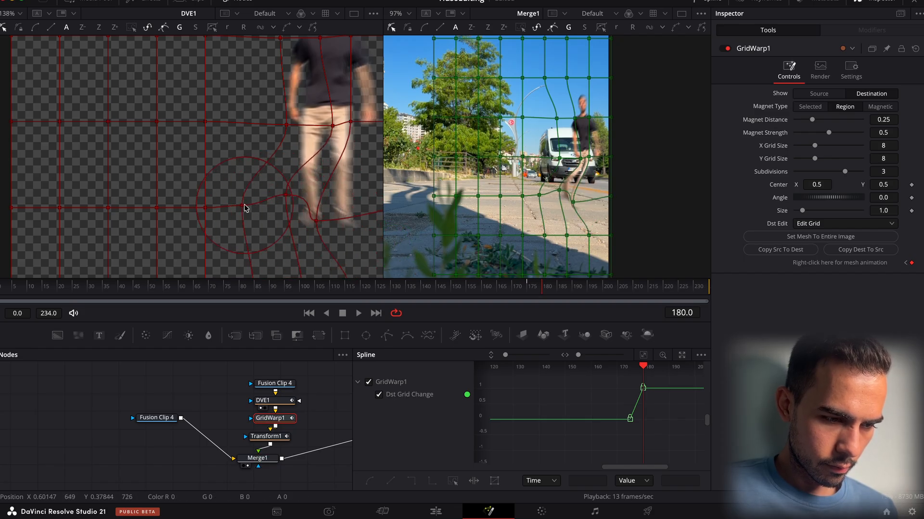
left_click_drag(283, 132, 265, 129)
left_click_drag(290, 180, 323, 179)
left_click_drag(331, 216, 357, 201)
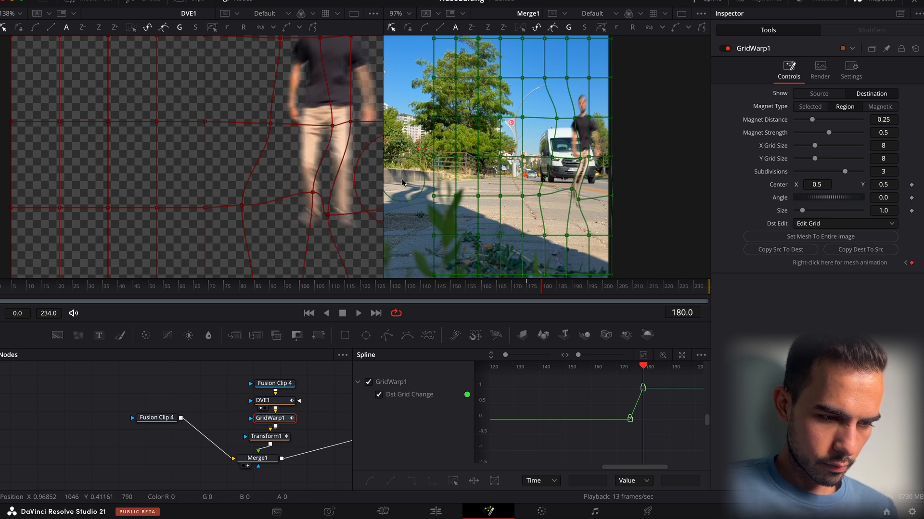
left_click_drag(524, 287, 468, 292)
key("space")
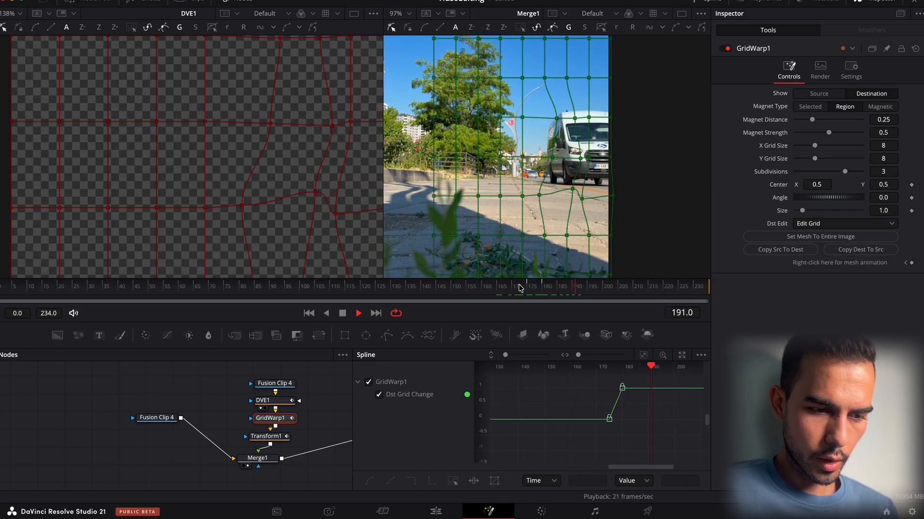
key("space")
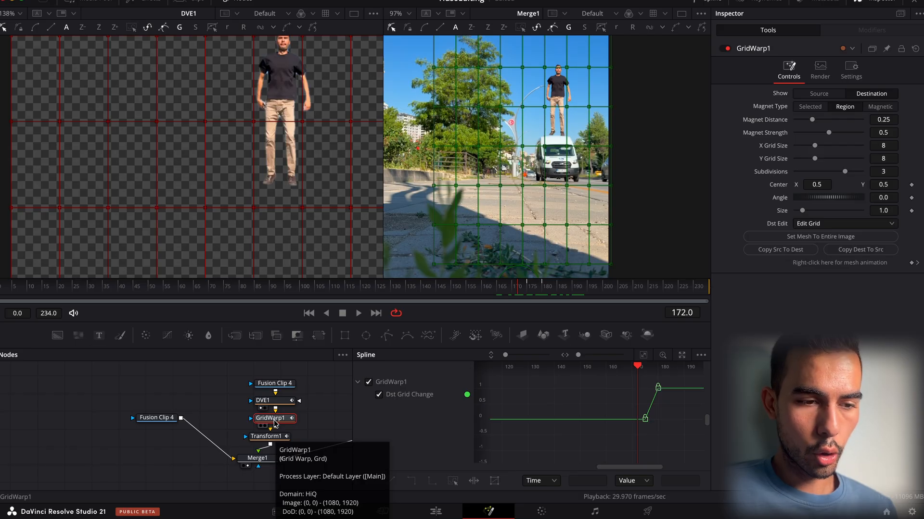
Take GridWarp1 out of the node chain and insert a Camera Shake node after Merge1.
left_click_drag(274, 423, 318, 424)
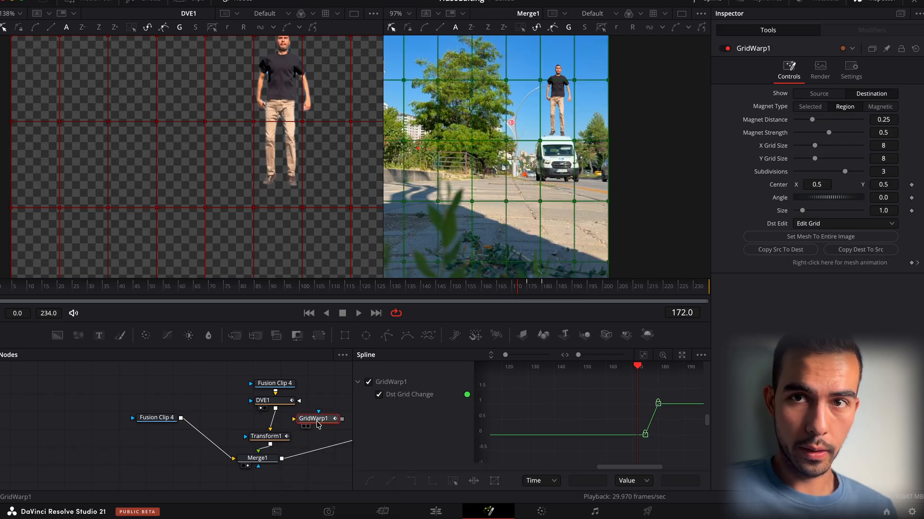
scroll(292, 460, "right", 3)
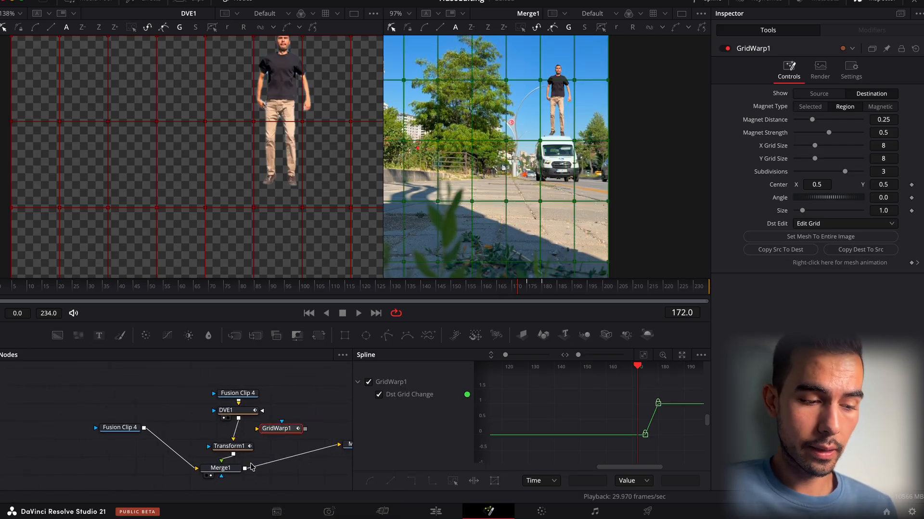
left_click_drag(228, 472, 229, 492)
scroll(253, 478, "down", 3)
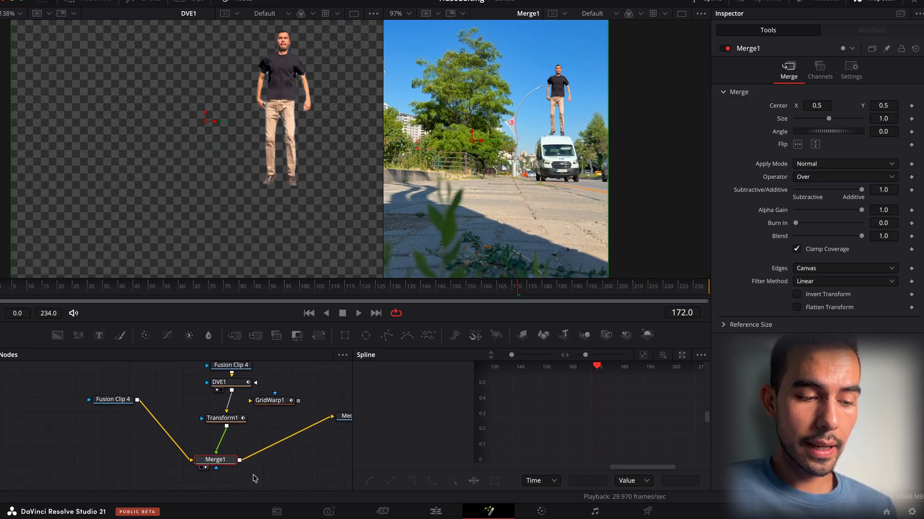
key("shift+space")
type("came")
key("Return")
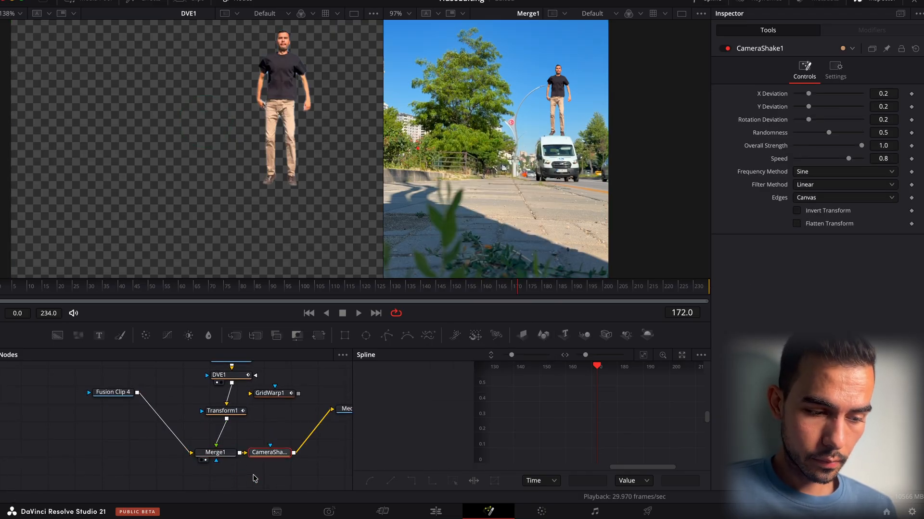
Keyframe CameraShake1's Overall Strength at 1.0 on frame 178 and 0.0 on frame 173.
mouse_move(525, 290)
left_mouse_down()
mouse_move(486, 287)
mouse_move(536, 302)
left_mouse_up()
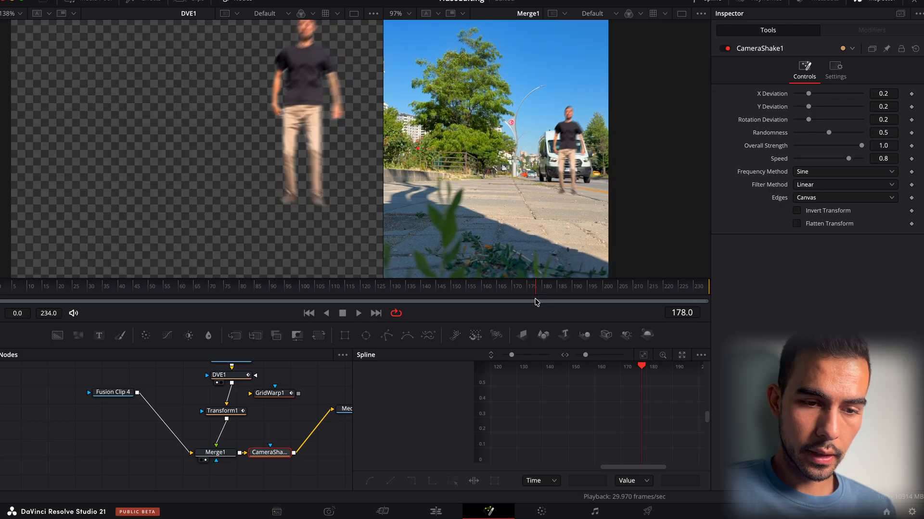
left_click(911, 146)
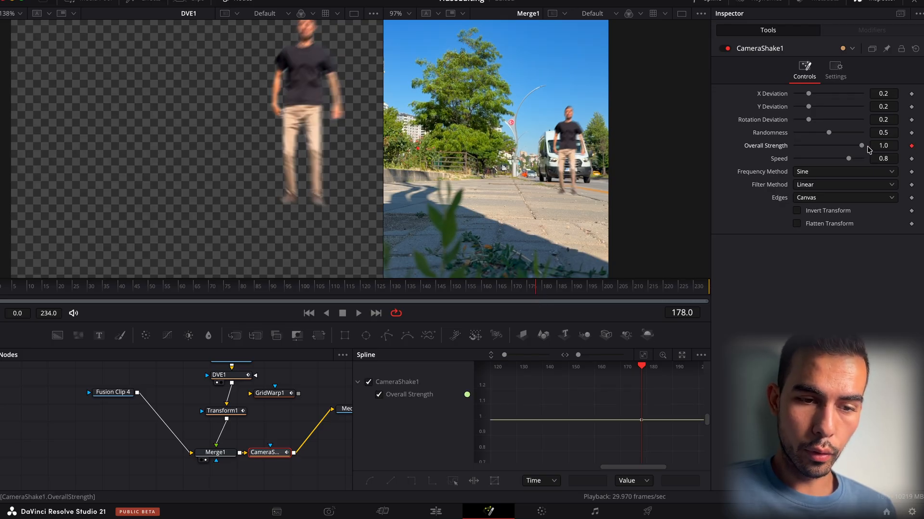
key("Left")
key("Left")
key("Left")
key("Left")
key("Left")
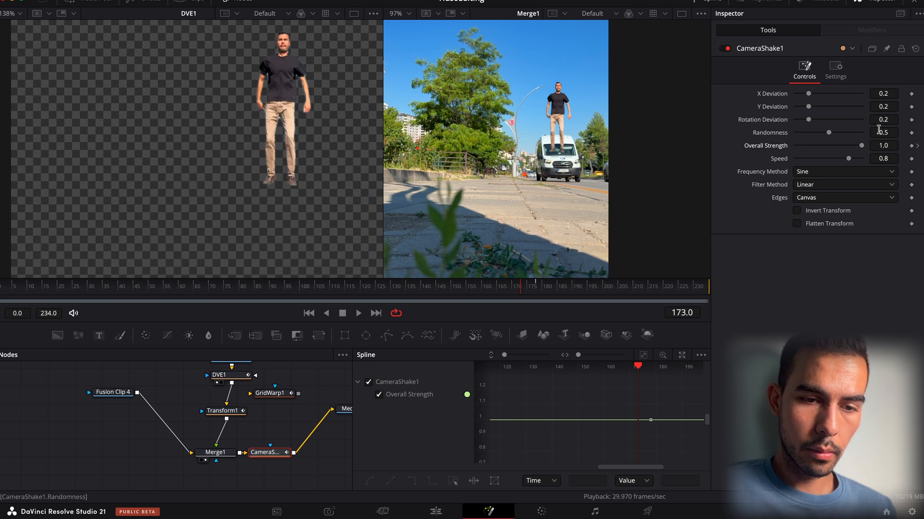
left_click_drag(862, 146, 793, 147)
Keyframe CameraShake1's Overall Strength back to 0.0 on frame 182.
key("Right")
key("Right")
key("Right")
key("Right")
key("Right")
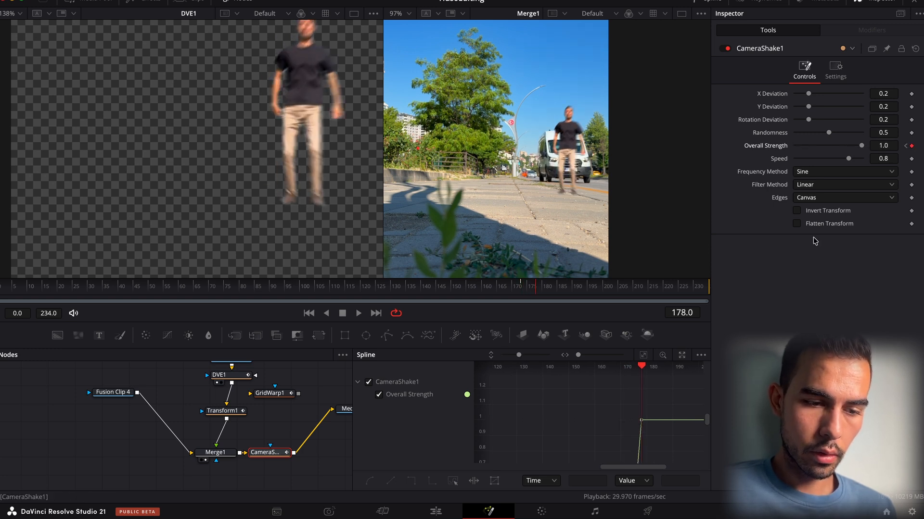
key("Right")
key("Right")
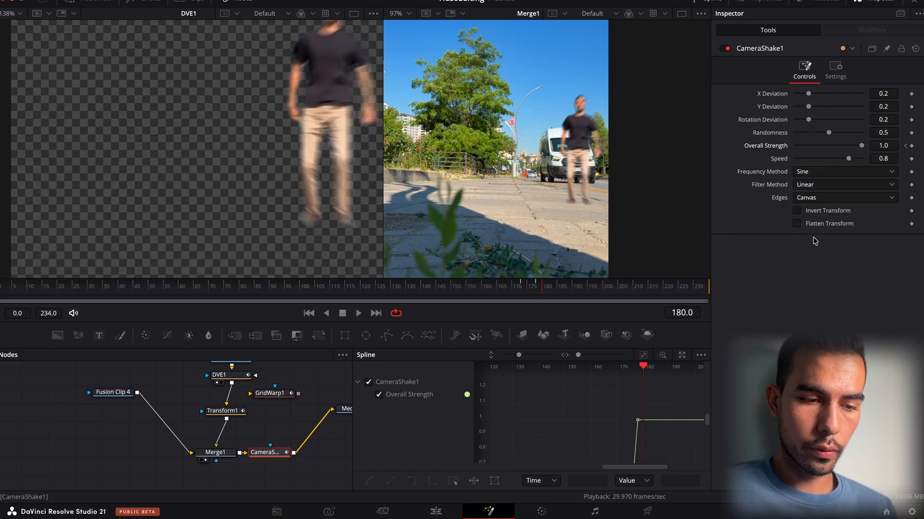
key("Right")
key("Right")
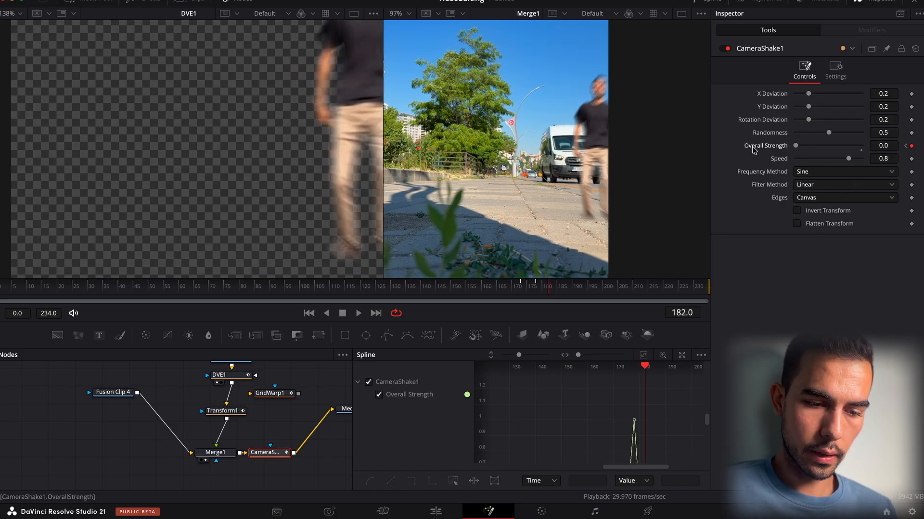
Smooth the keyframes on CameraShake1's Overall Strength curve and show CameraShake1 in the second viewer.
left_click(643, 356)
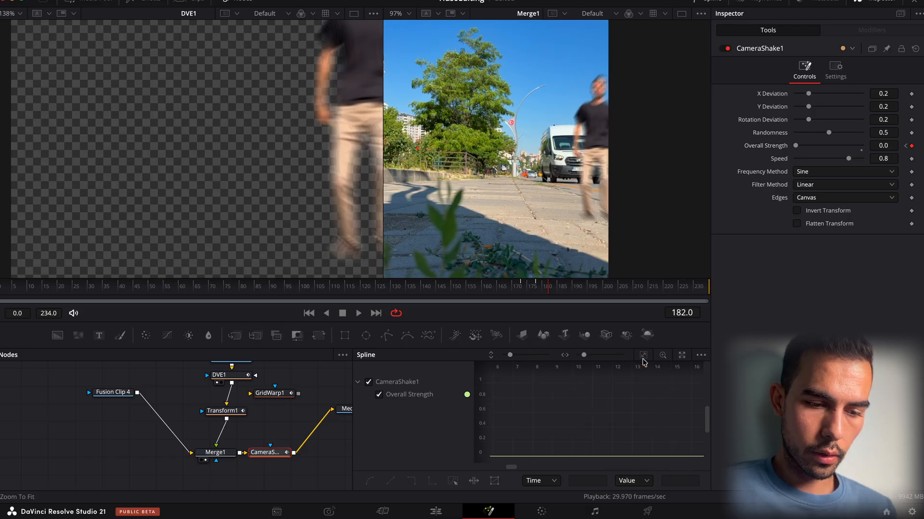
left_click(648, 355)
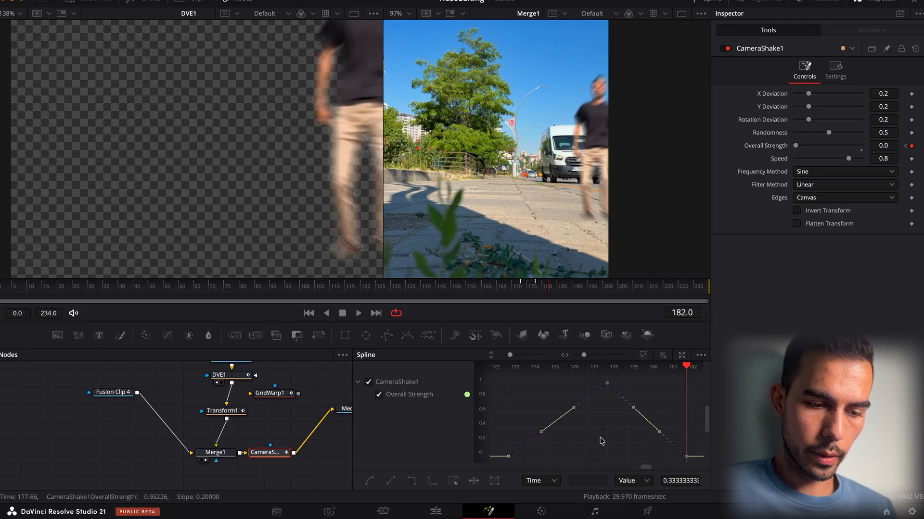
key("s")
left_click_drag(572, 386, 621, 386)
mouse_move(525, 288)
left_mouse_down()
mouse_move(540, 292)
mouse_move(524, 294)
left_mouse_up()
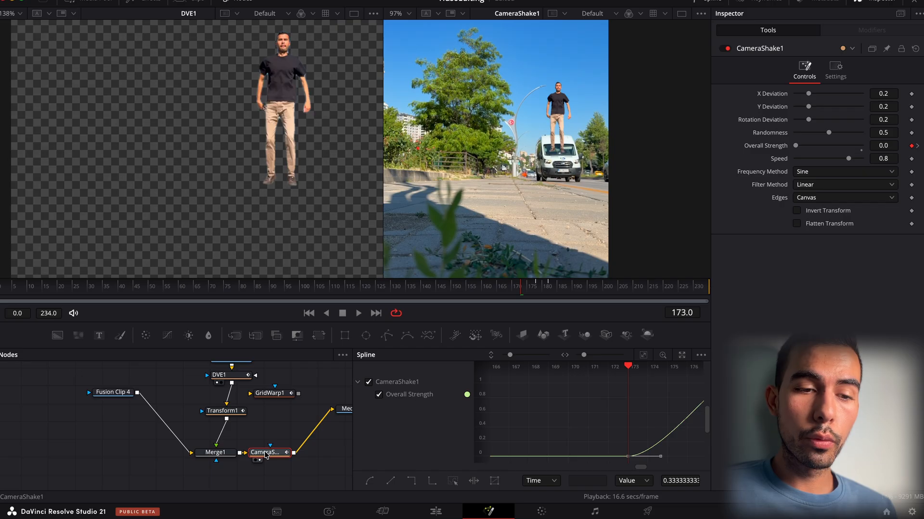
Toggle CameraShake1's output off and on in the second viewer and play back the camera shake.
left_click_drag(273, 453, 289, 452)
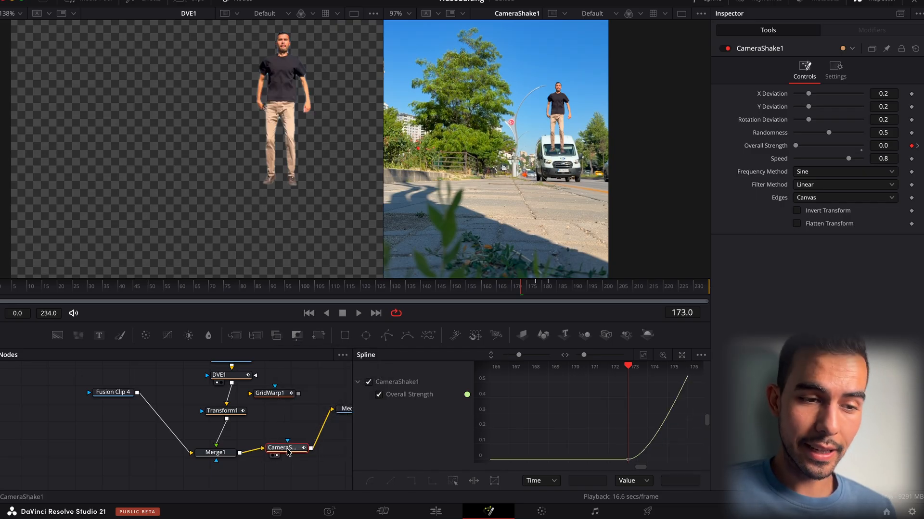
key("2")
key("2")
key("2")
key("2")
key("2")
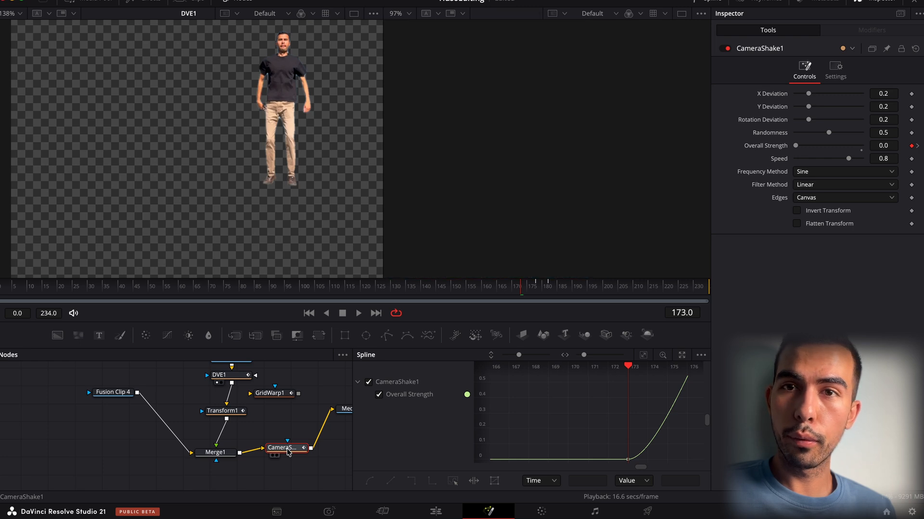
key("2")
key("space")
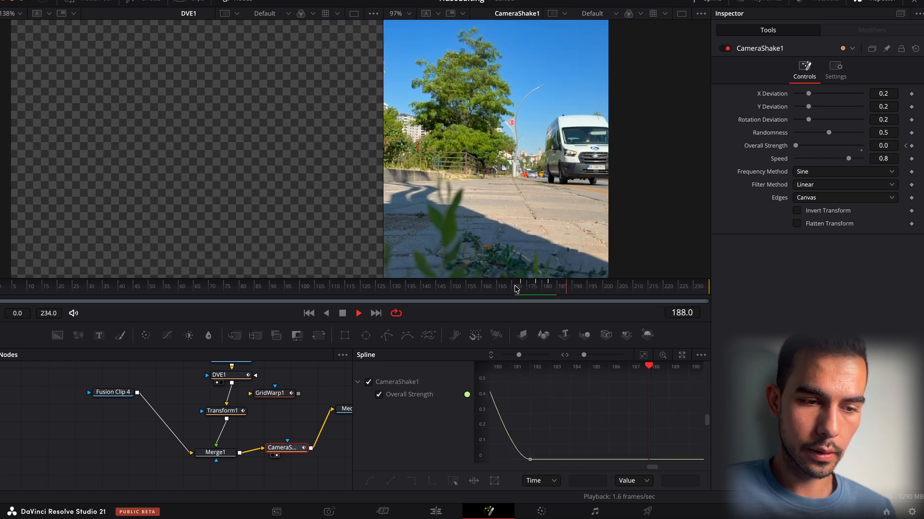
key("space")
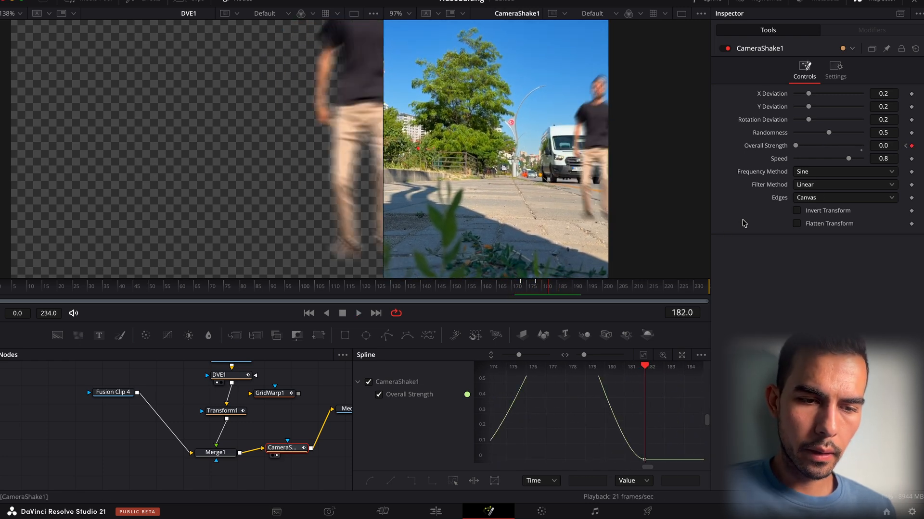
Enable Motion Blur on CameraShake1 and play back the shake from around frame 170.
left_click(846, 74)
left_click(824, 202)
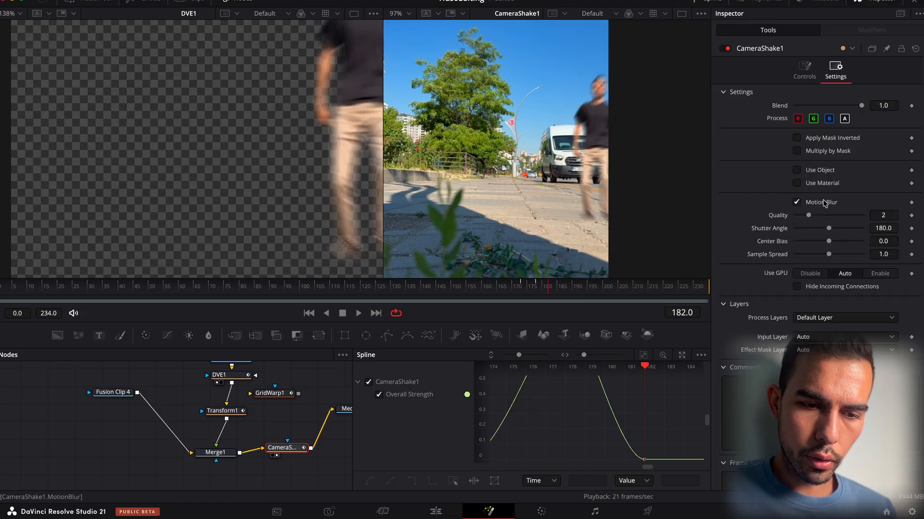
left_click(513, 292)
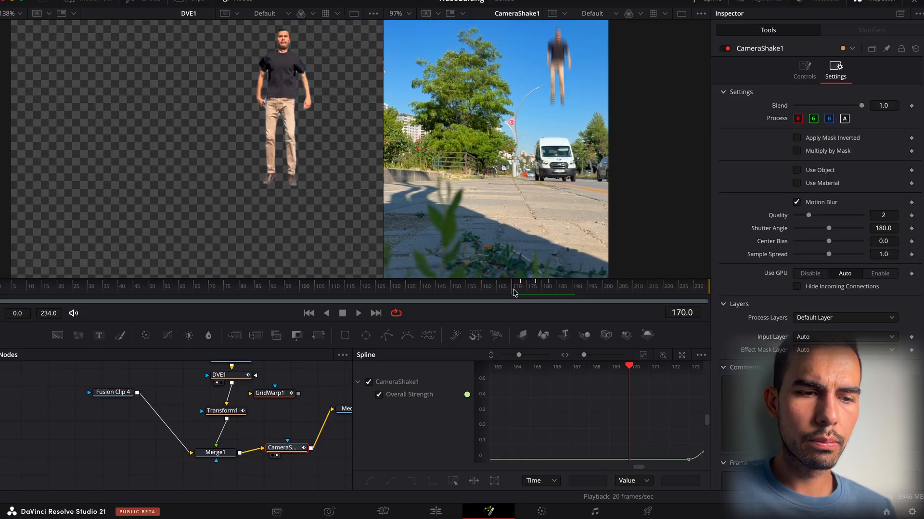
Inspect the exposed frame borders at frame 178 and set CameraShake1's Edges to Duplicate.
scroll(558, 205, "down", 5)
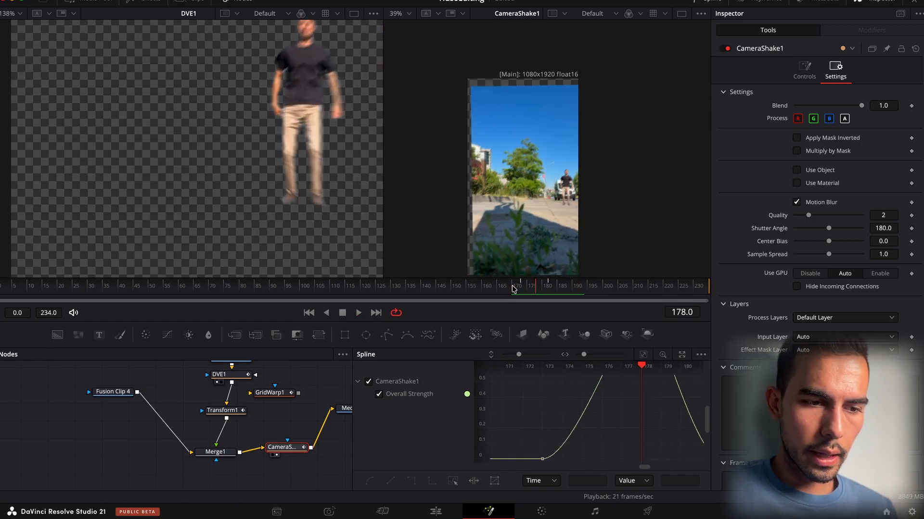
scroll(529, 106, "down", 2)
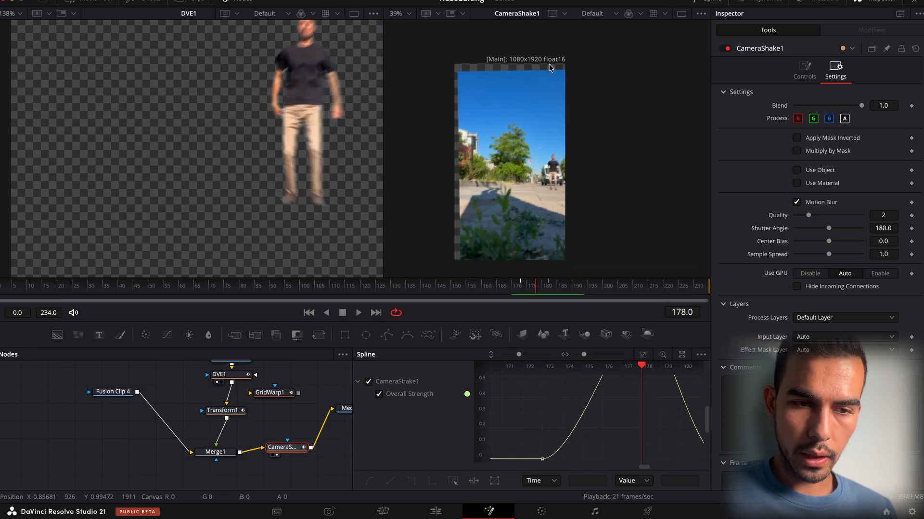
left_click(808, 78)
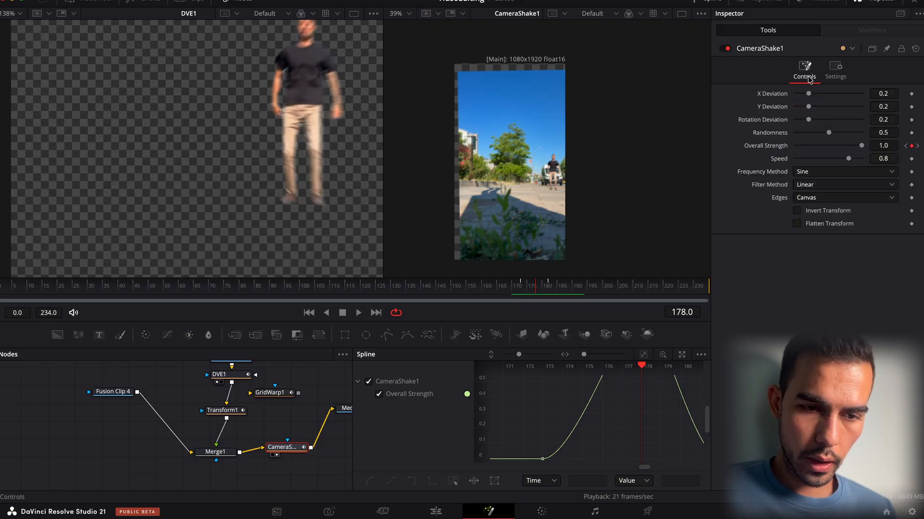
left_click(817, 198)
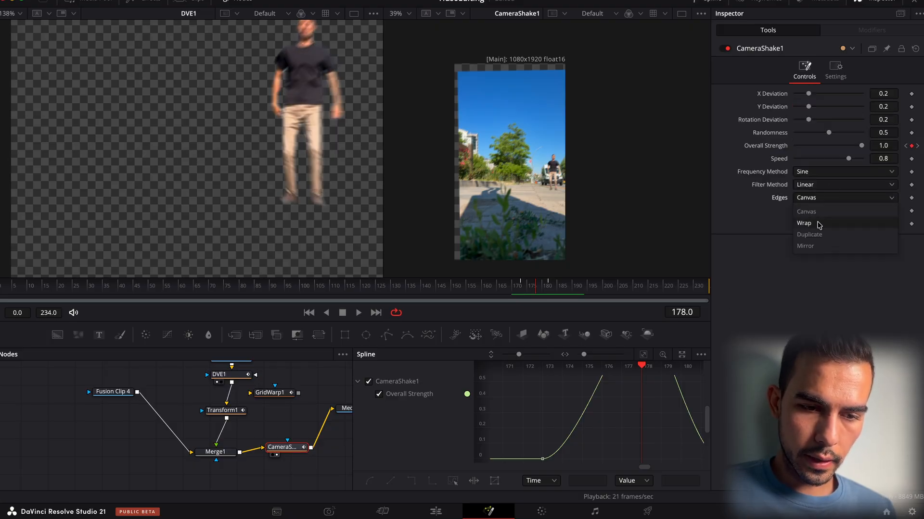
left_click(809, 235)
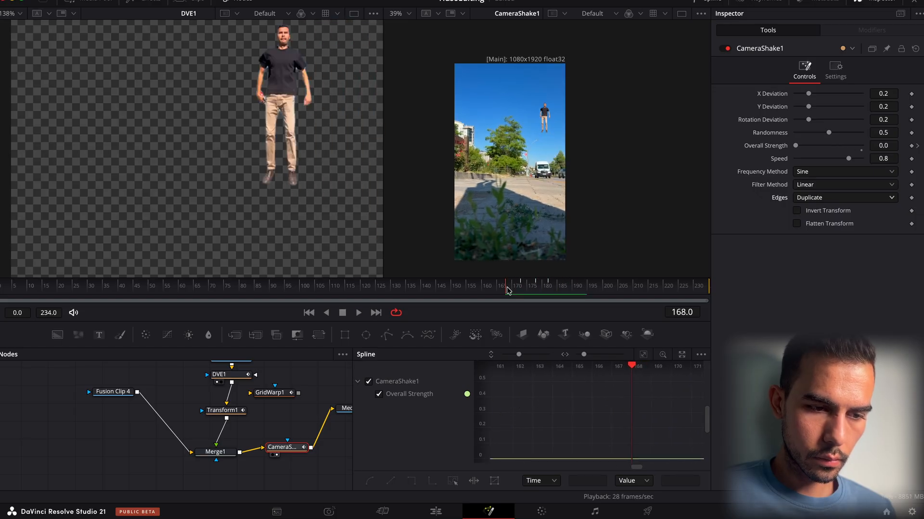
Smooth Transform1's Center displacement and Size keyframes and play back the flight.
left_click_drag(507, 288, 305, 292)
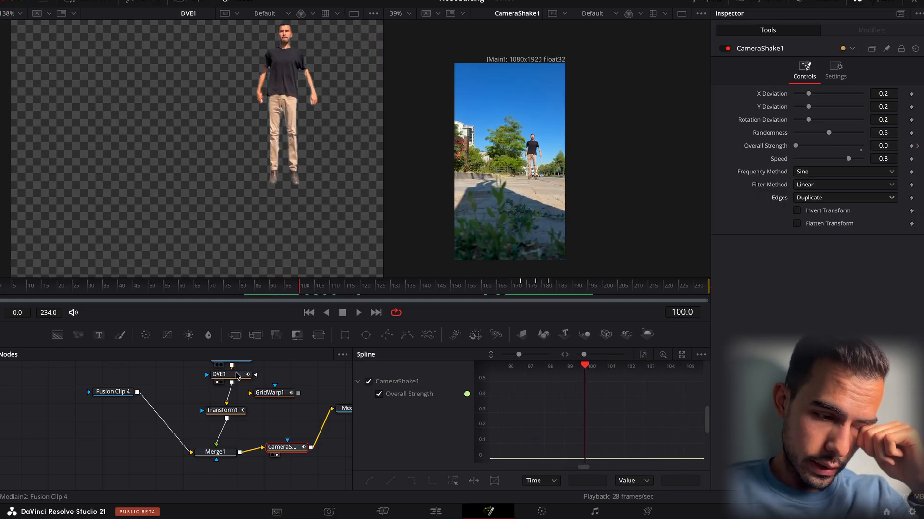
left_click(227, 412)
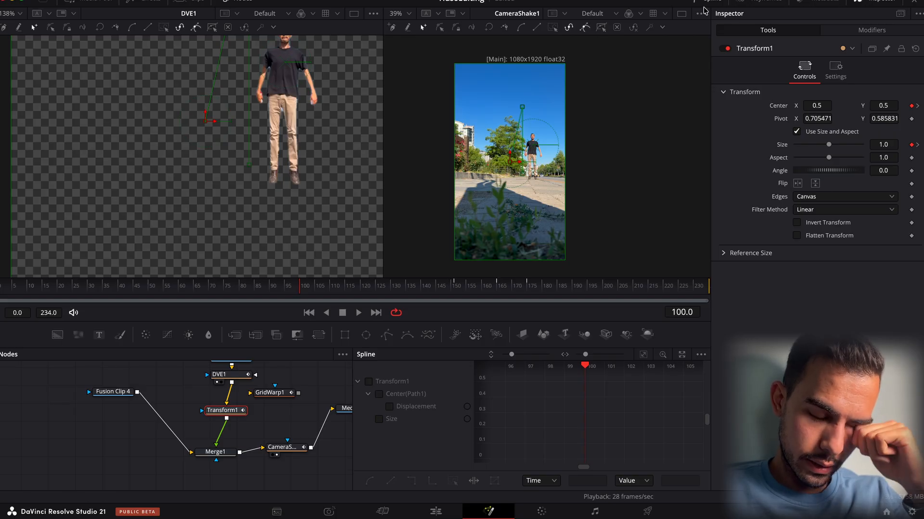
left_click(368, 382)
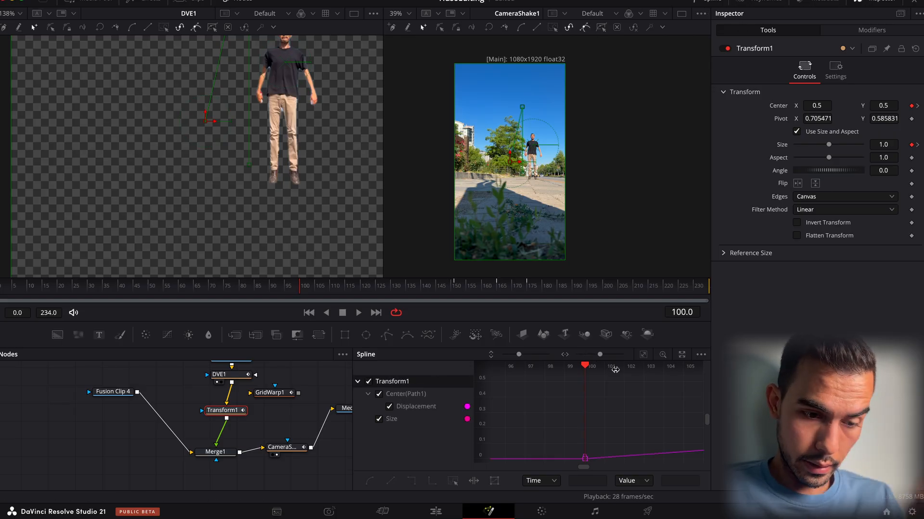
left_click(644, 355)
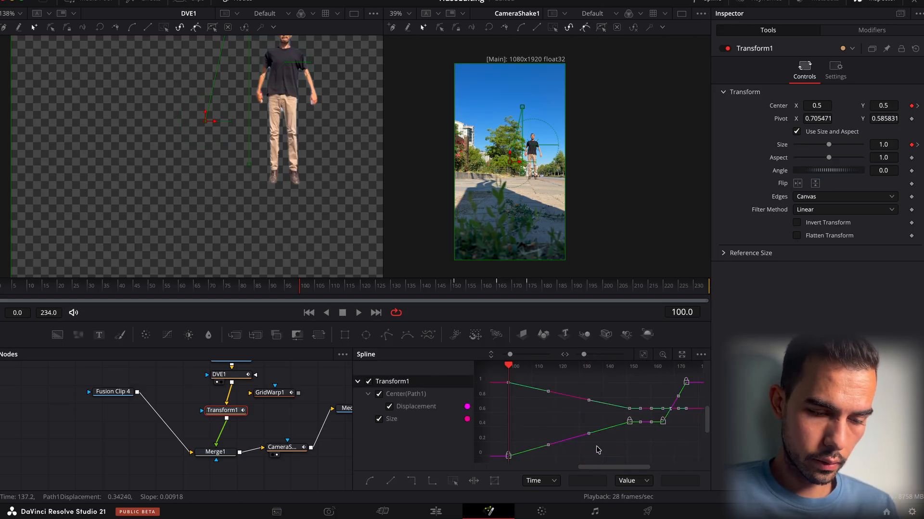
key("space")
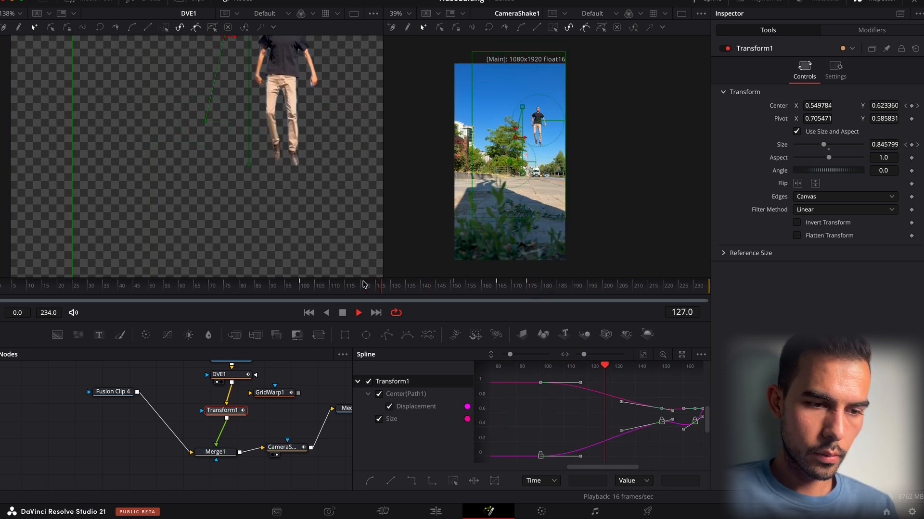
key("space")
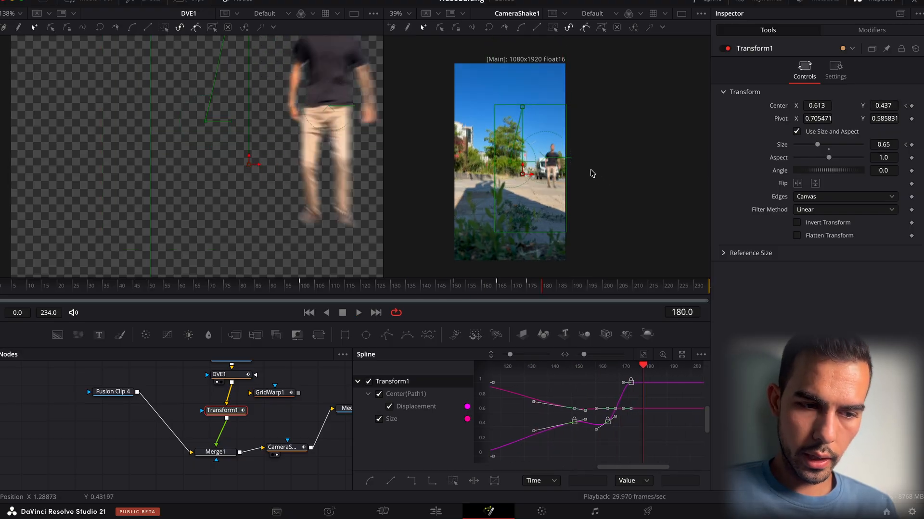
Insert a Waviness node between Transform1 and Merge1, with the playhead at frame 140.
scroll(562, 174, "up", 1)
scroll(562, 174, "up", 2)
left_click_drag(391, 287, 422, 290)
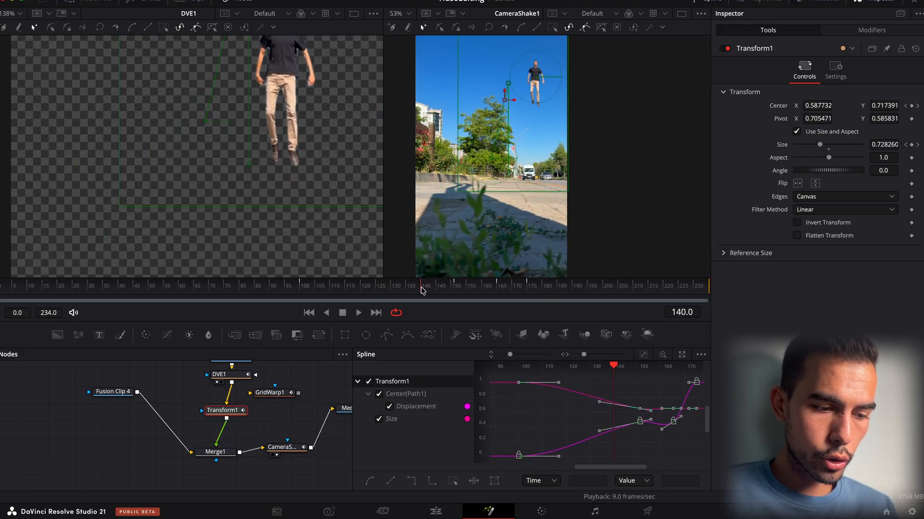
left_click(231, 414)
scroll(248, 415, "up", 1)
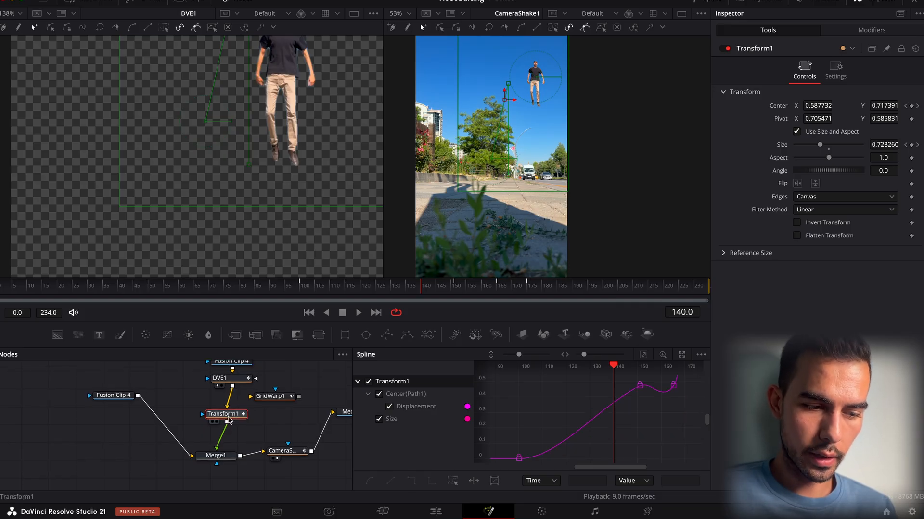
key("shift+space")
type("camer")
key("BackSpace")
key("BackSpace")
key("BackSpace")
key("BackSpace")
key("BackSpace")
type("wavi")
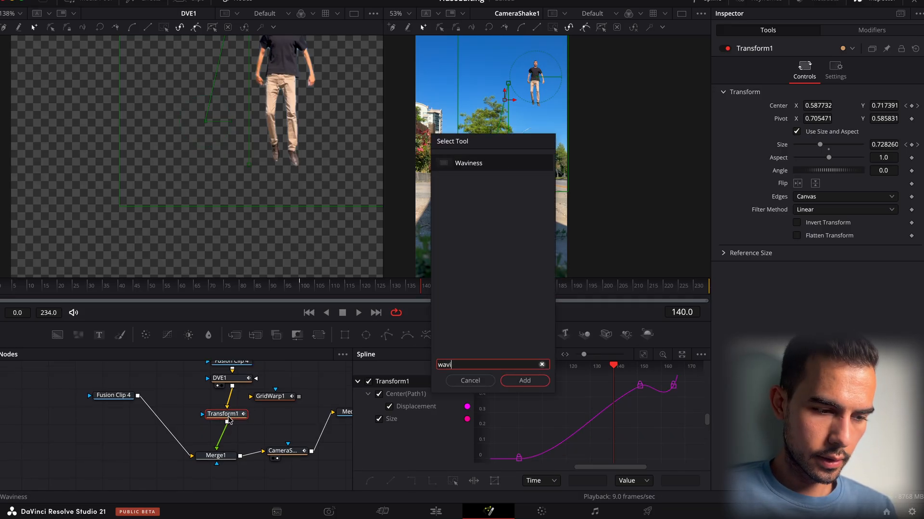
key("Return")
Play back the Waviness effect and set its Strength to 2.5.
key("space")
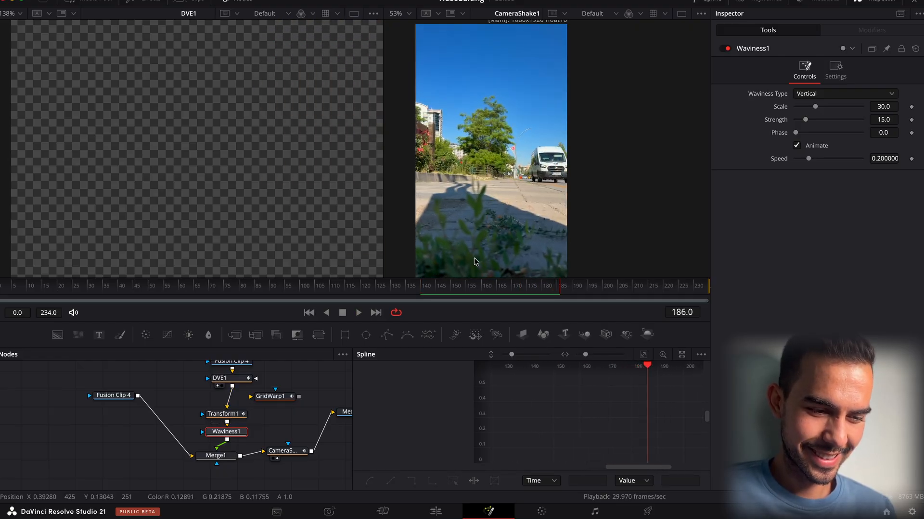
key("space")
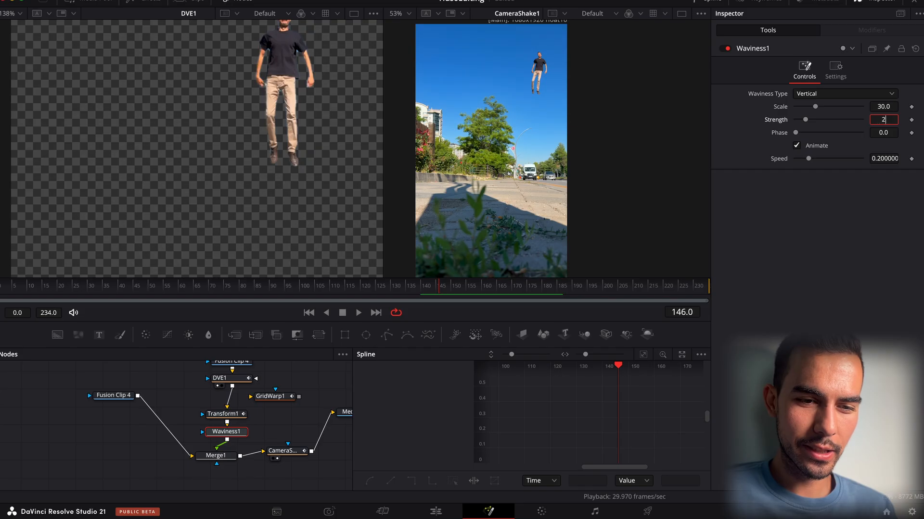
key("Tab")
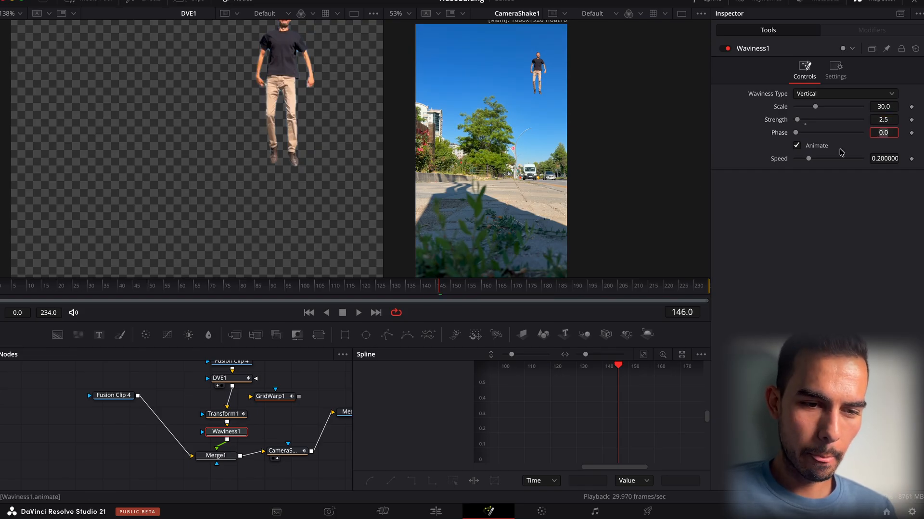
Keyframe Waviness1's Strength at 2.5 on frame 105 and at 0 one frame earlier.
left_click_drag(394, 298, 317, 301)
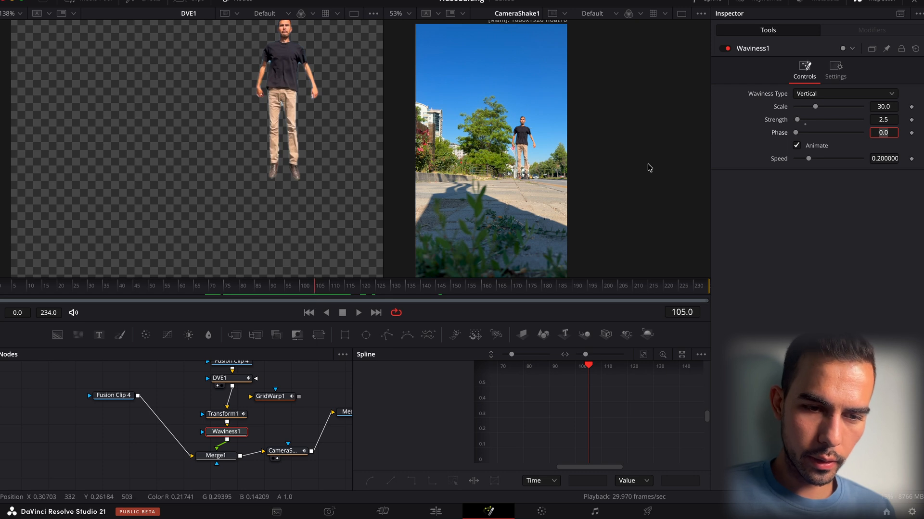
left_click(911, 120)
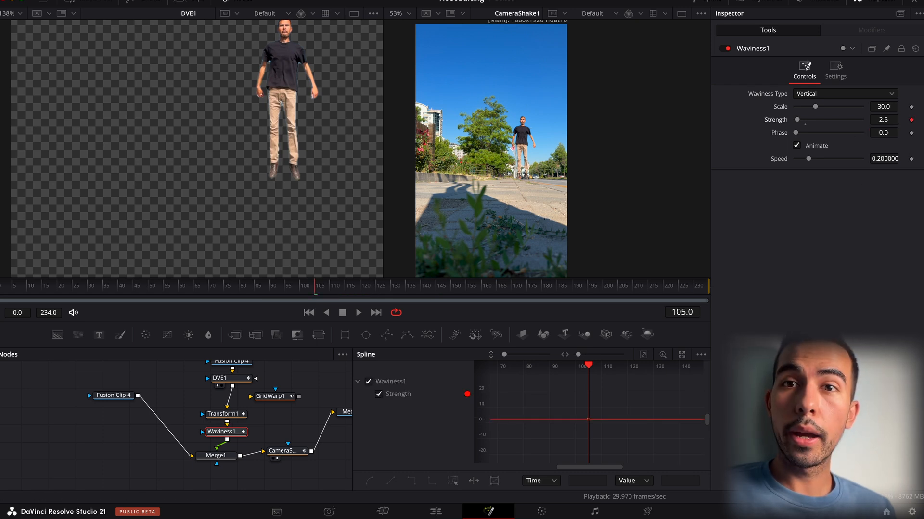
key("Left")
left_click_drag(801, 120, 649, 171)
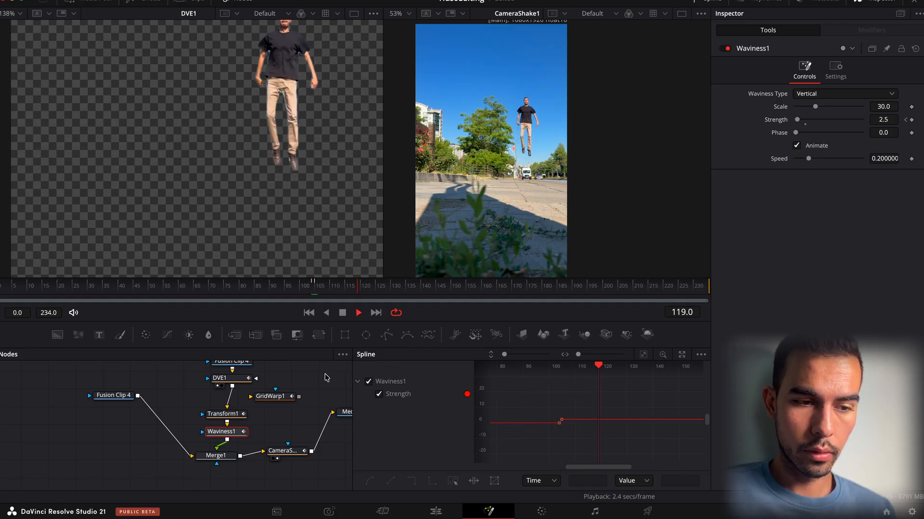
Play back the flight from around frame 94 and examine the wavy distortion on the man up close.
left_click(287, 287)
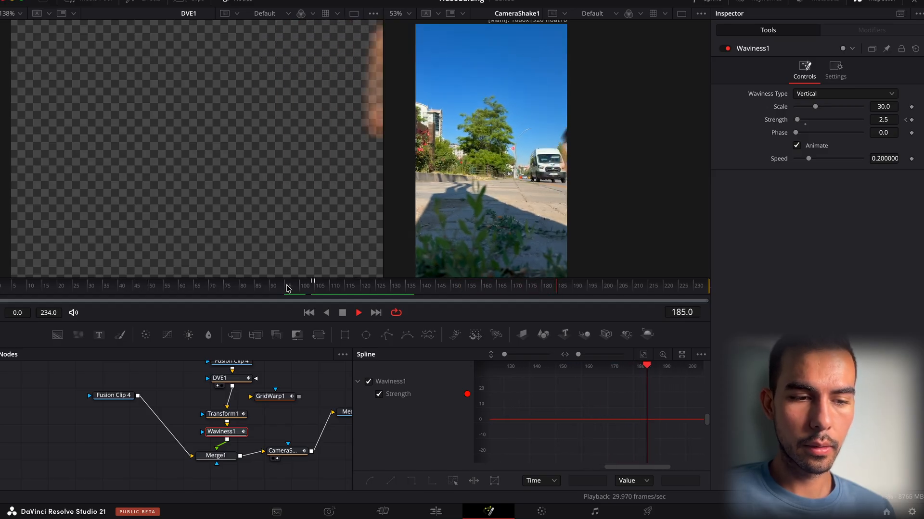
left_click(287, 286)
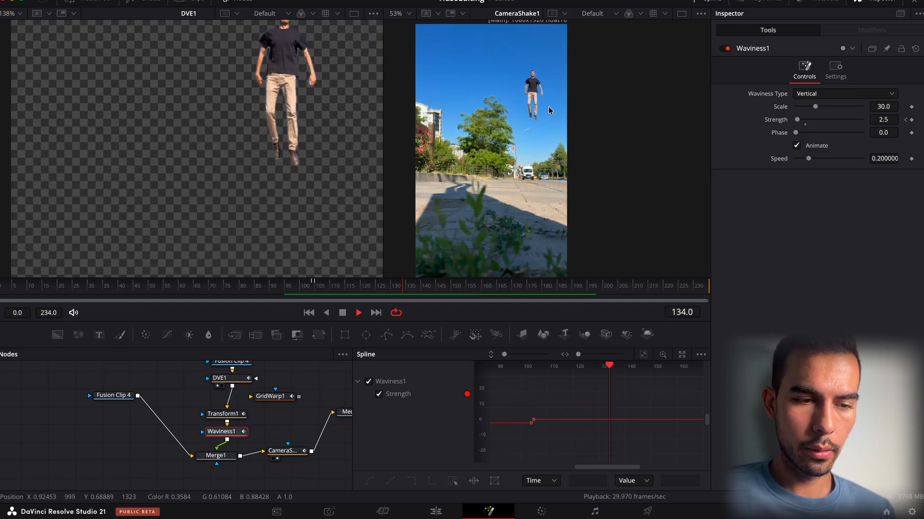
scroll(547, 112, "up", 4)
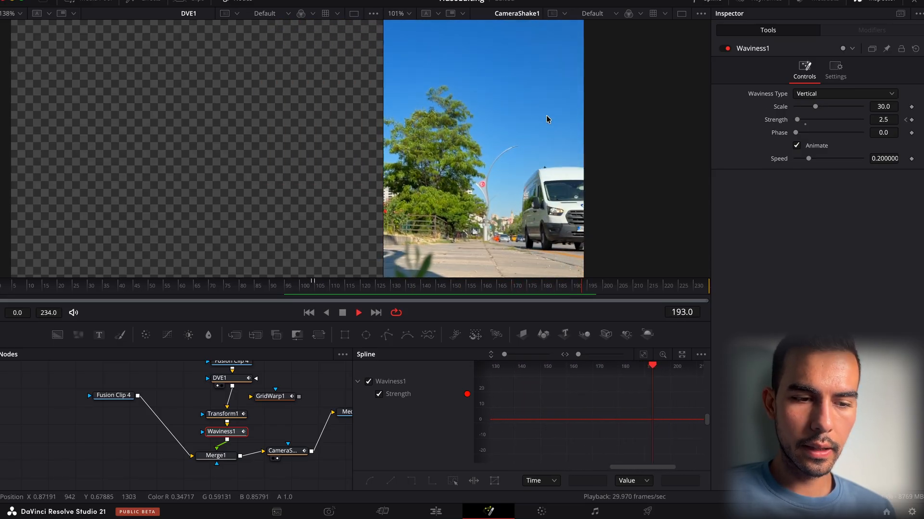
scroll(536, 163, "down", 6)
left_click_drag(418, 285, 366, 294)
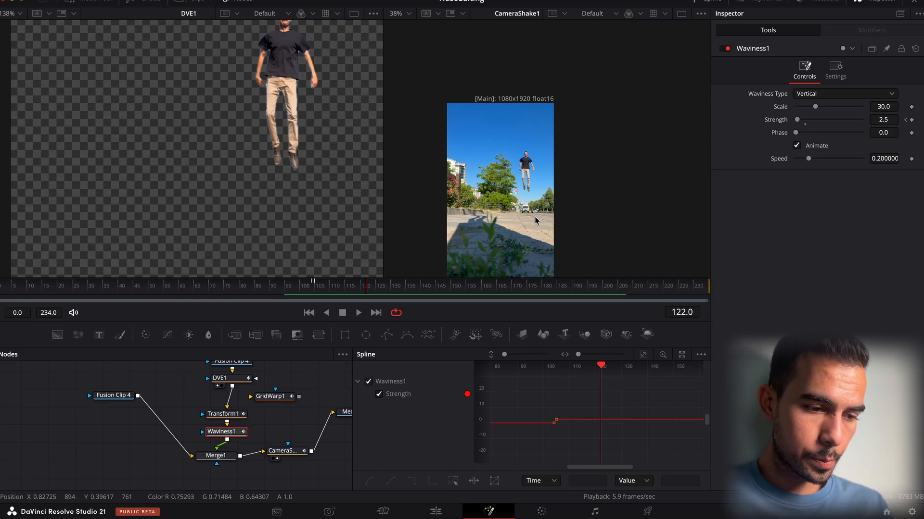
Replay the composite from before the Strength keyframes and check the flight through the man's exit from frame.
left_click(419, 286)
left_click(275, 288)
key("space")
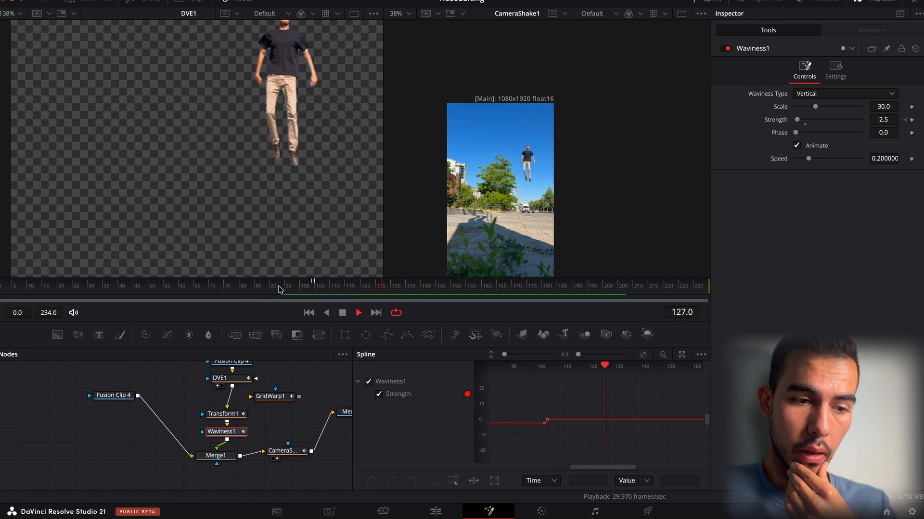
key("space")
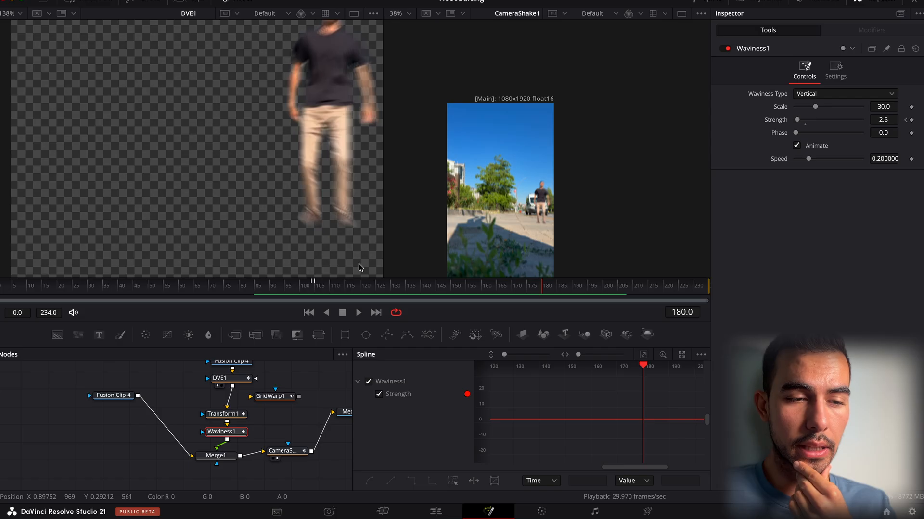
left_click(278, 287)
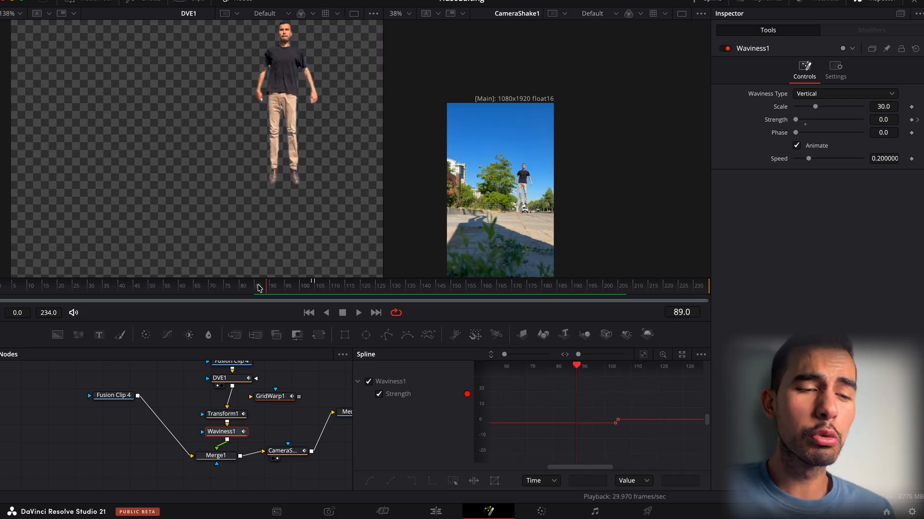
left_click(246, 287)
key("space")
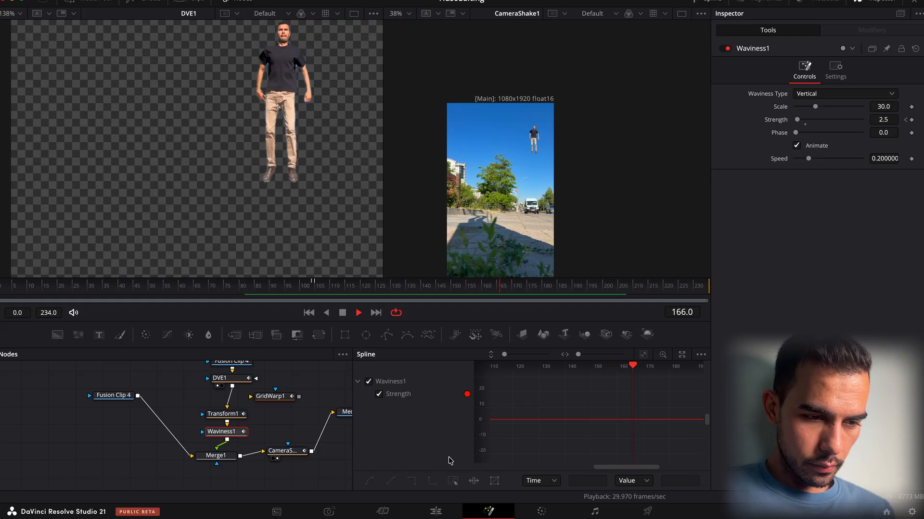
key("space")
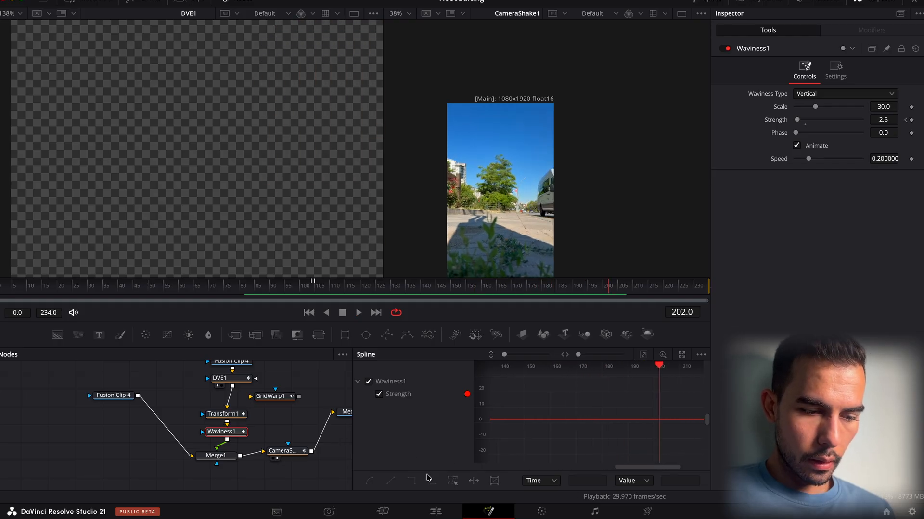
Switch to the Edit page, place the playhead past the end of Fusion Clip 4 and open that clip in its own timeline.
left_click(454, 511)
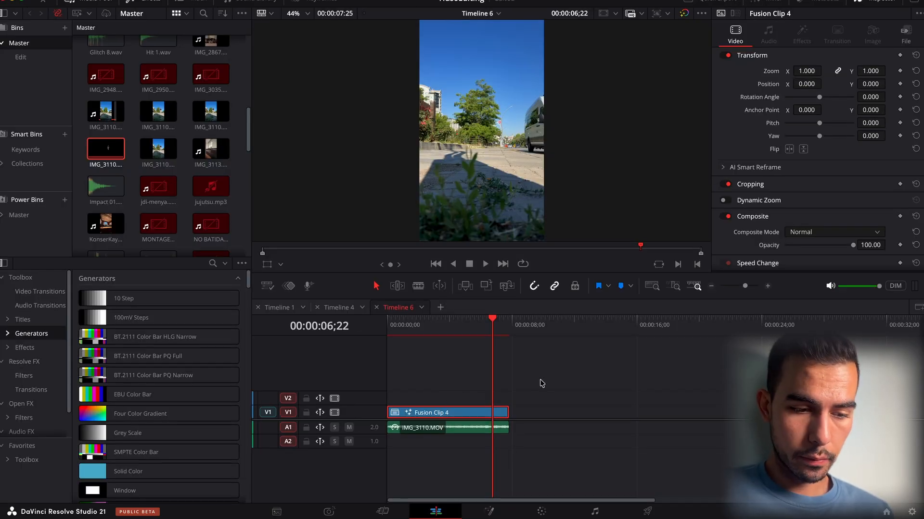
left_click(550, 396)
left_click_drag(490, 332, 516, 331)
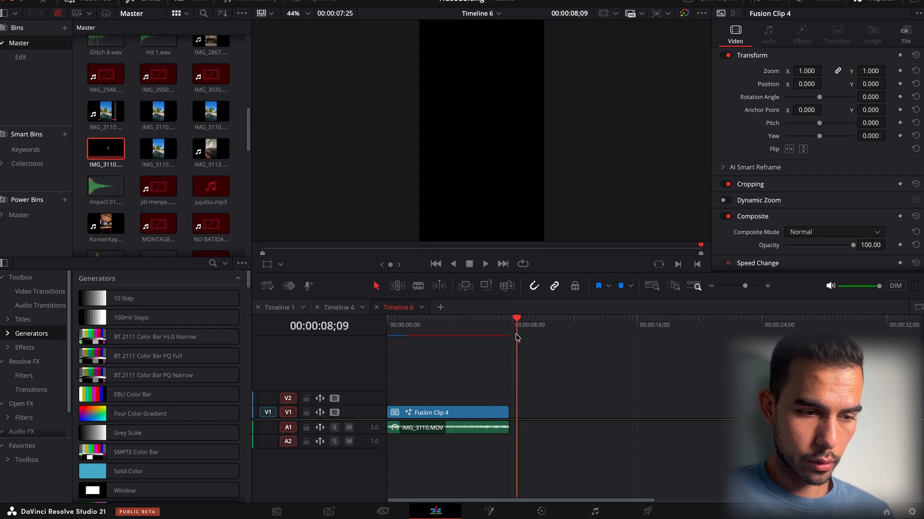
left_click(456, 413)
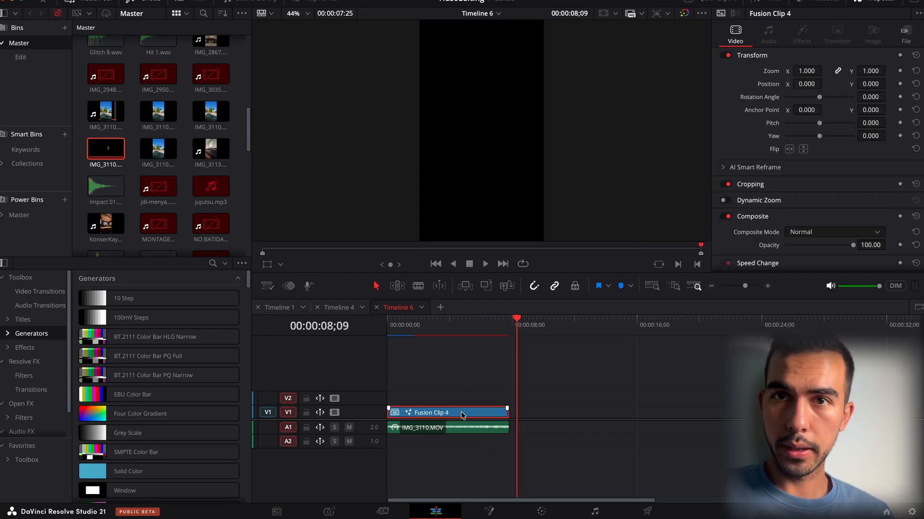
right_click(462, 415)
left_click(414, 396)
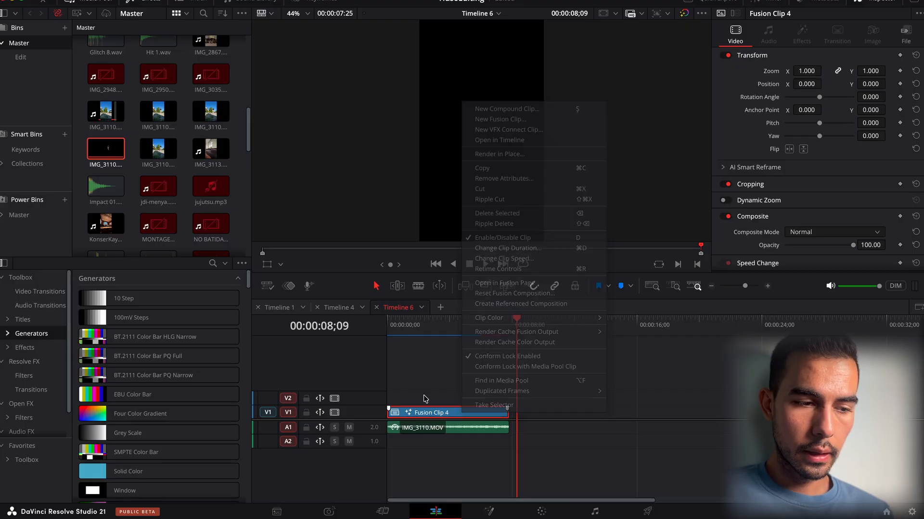
right_click(445, 414)
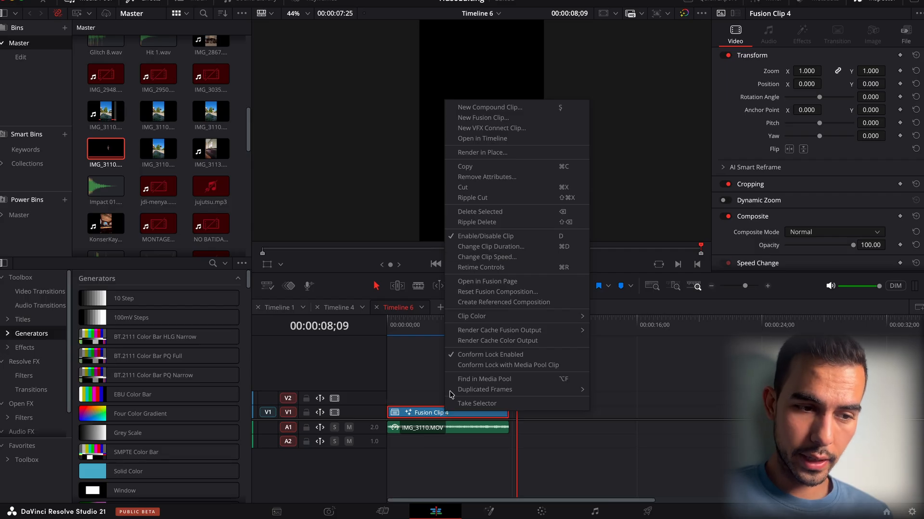
left_click(482, 138)
Copy the cut-out man clip from V2 of Fusion Clip 4 and paste it on V1 of Timeline 6, directly after the Fusion clip.
left_click(432, 391)
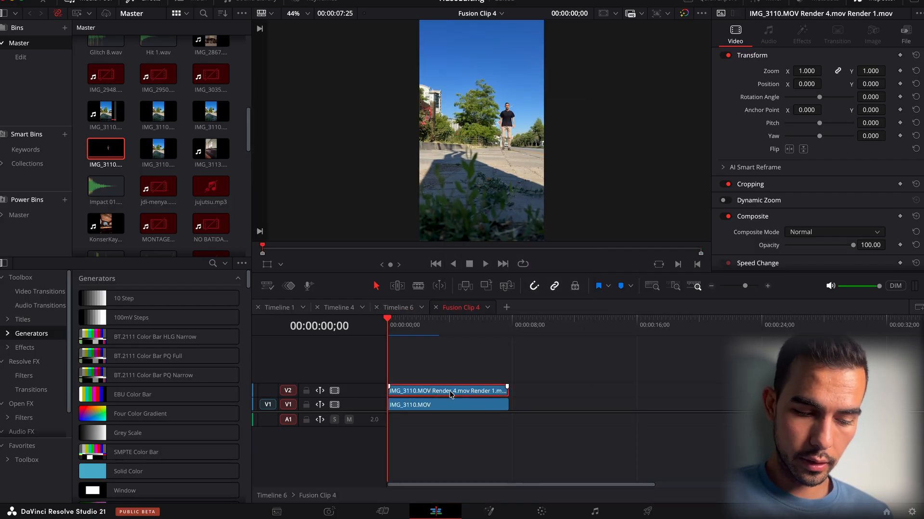
left_click(408, 309)
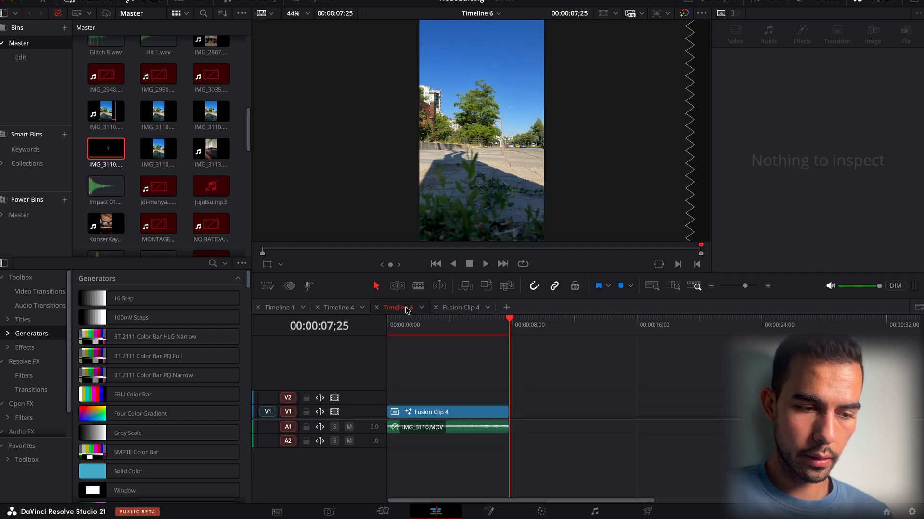
key("ctrl+v")
left_click(517, 329)
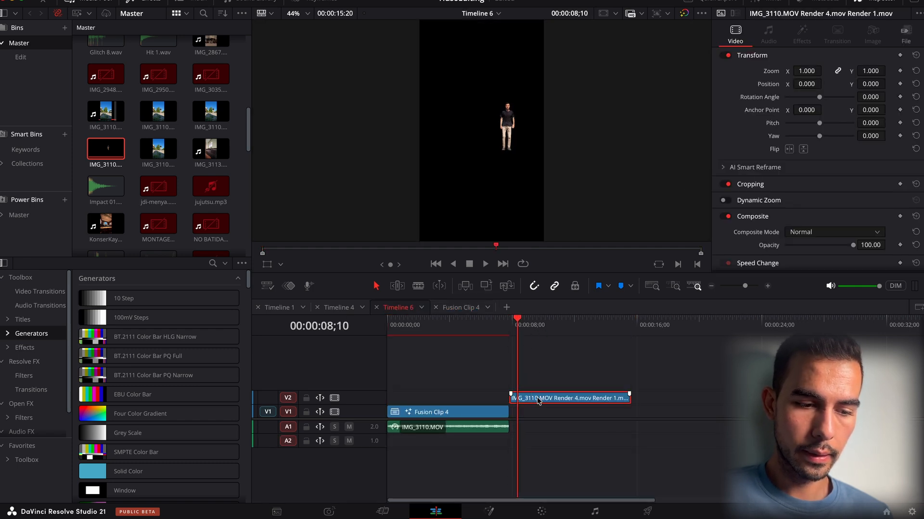
key("alt+Down")
Ripple-trim the start of the pasted cut-out clip so it begins with the man in mid-air, and play it back.
key("space")
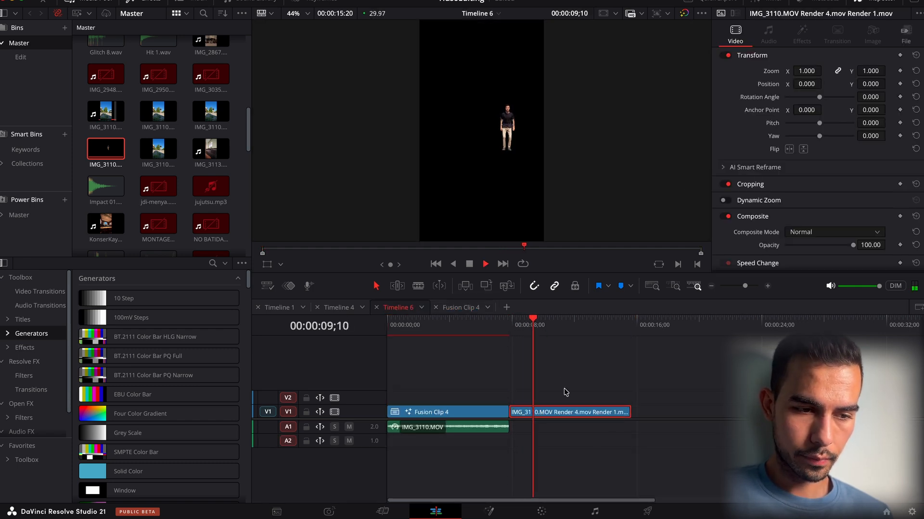
key("shift+super+[")
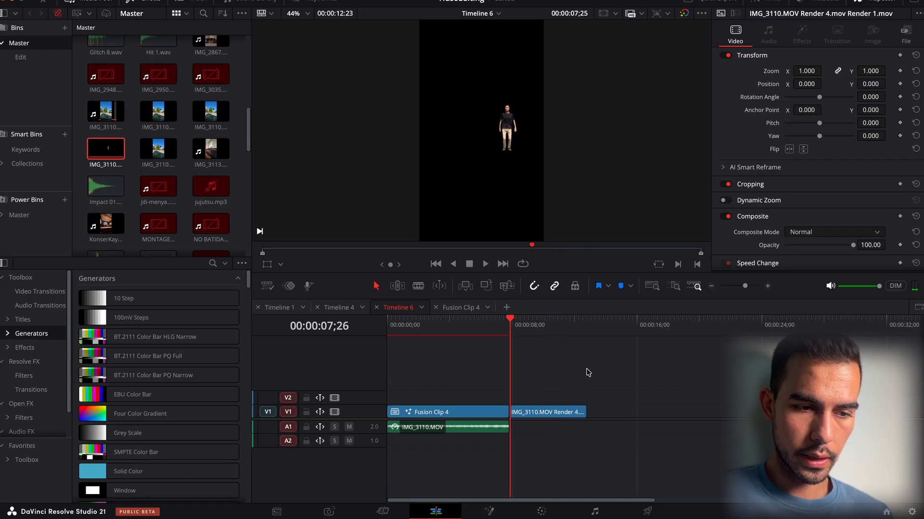
key("shift+super+[")
key("shift+super+[")
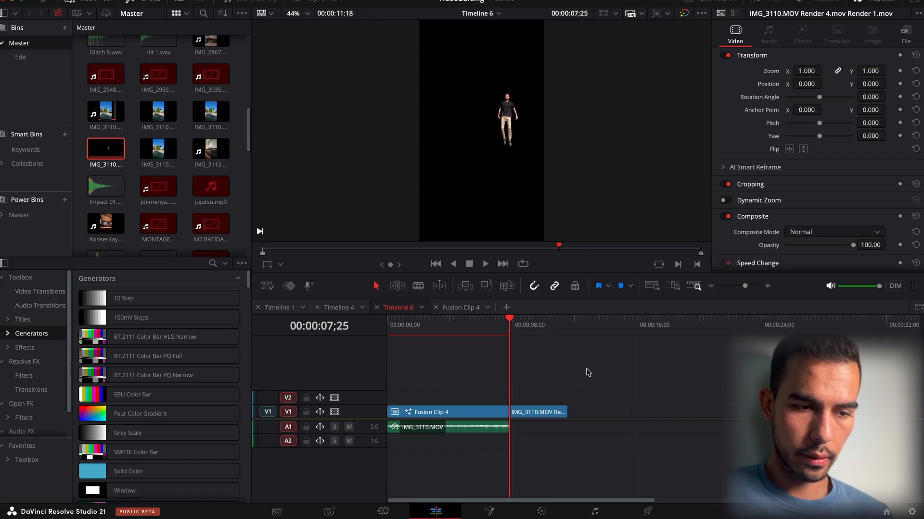
key("shift+super+[")
key("space")
key("space")
key("space")
Find the end point of the hovering motion and trim the cut-out clip's end to about one second after its start.
left_click(522, 334)
key("space")
key("space")
key("space")
key("space")
key("Up")
key("shift+Right")
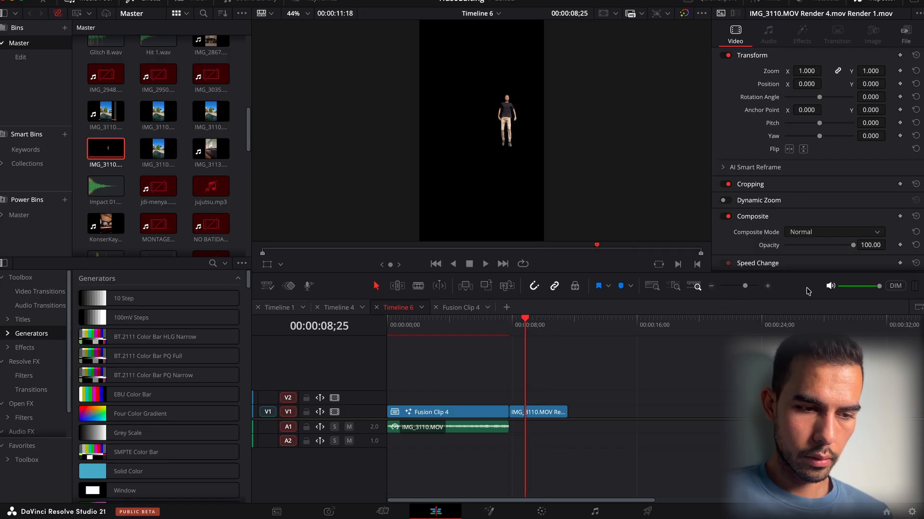
left_click(768, 286)
key("Right")
key("Right")
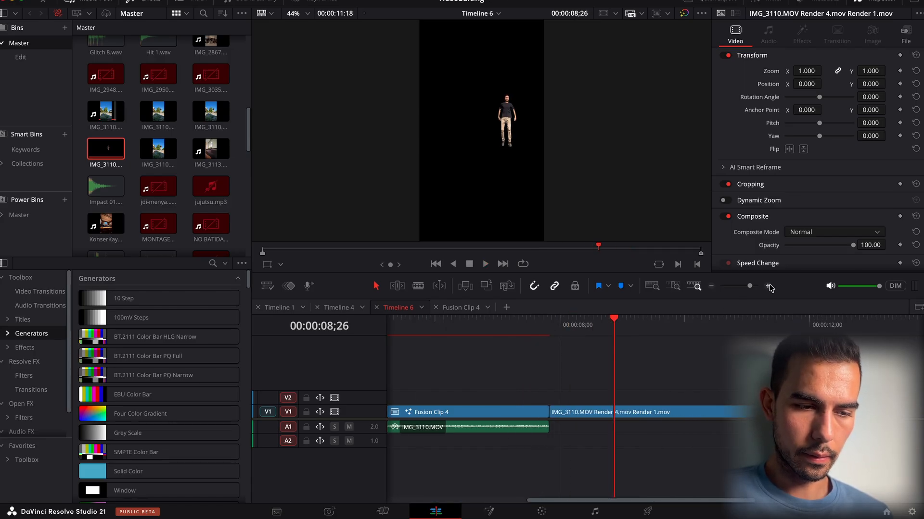
key("shift+]")
Step through the trimmed cut-out clip to 00:00:08:11 and open it on the Fusion page.
left_click(586, 331)
key("Up")
key("Right")
key("Left")
key("space")
key("space")
key("Left")
key("Left")
key("Left")
key("Right")
key("Right")
key("Right")
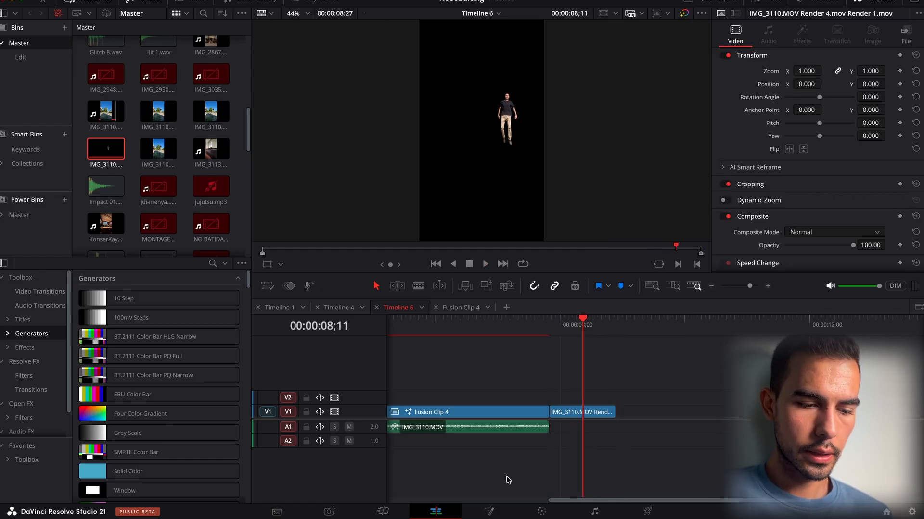
left_click(488, 509)
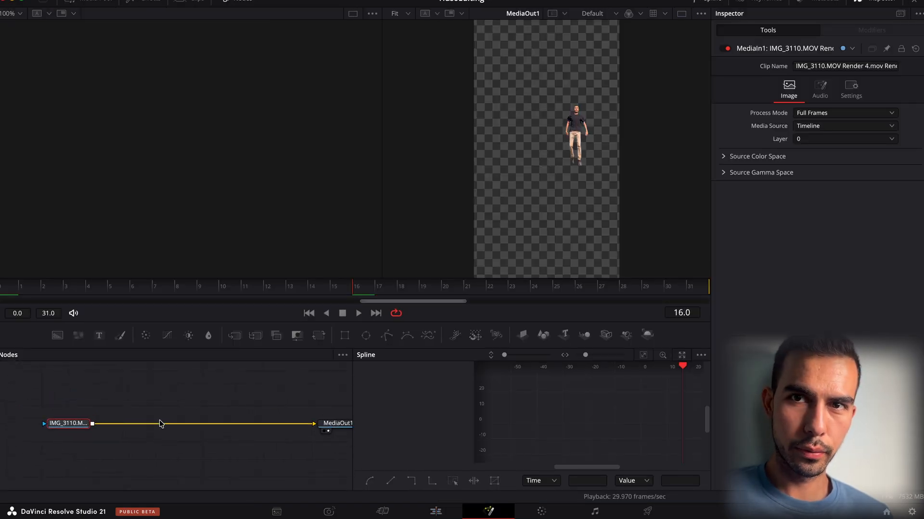
Insert an ImagePlane3D node after the cut-out clip's media input node.
left_click_drag(58, 426, 76, 424)
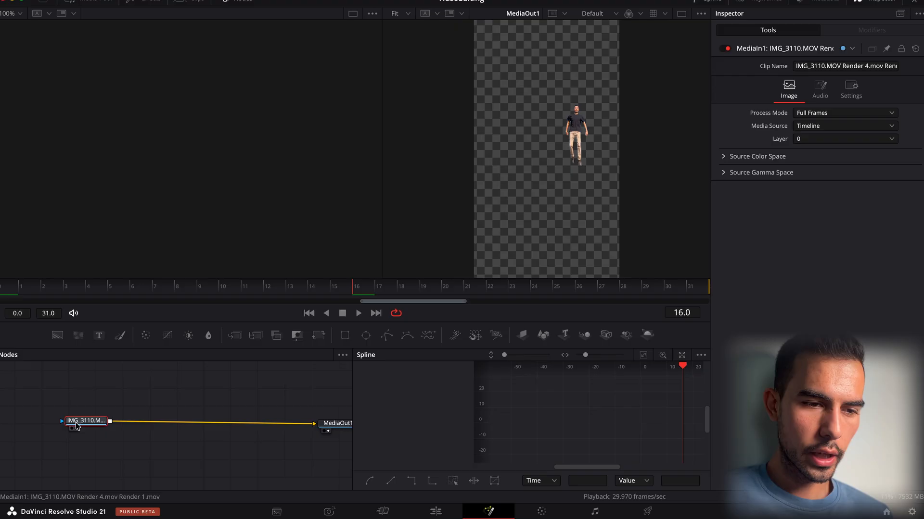
key("shift+space")
type("imag")
key("Return")
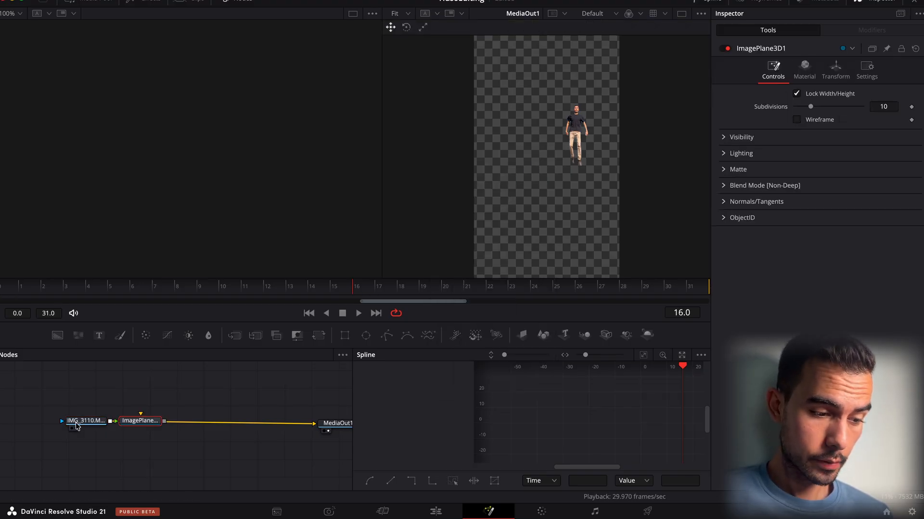
Disconnect the cut-out's ImagePlane3D node from MediaOut1 and move it away from its media input node.
left_click(301, 424)
left_click_drag(147, 421, 178, 432)
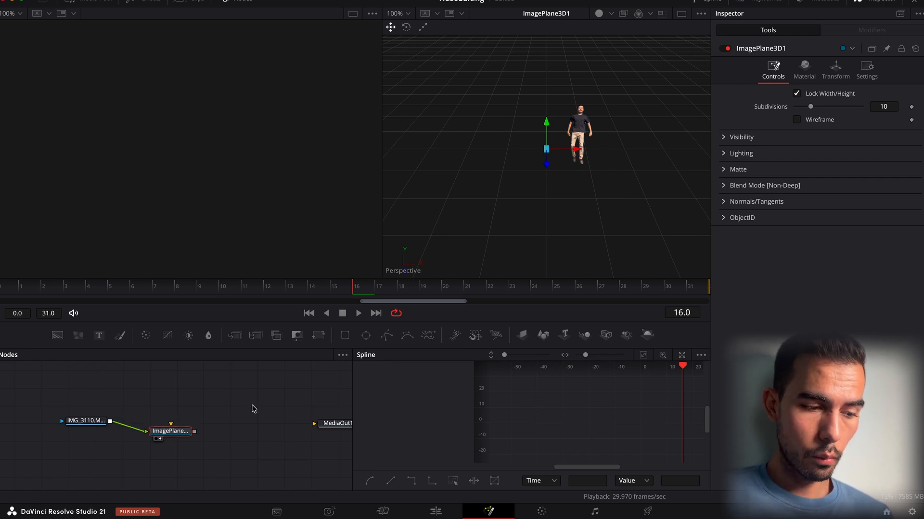
left_click(222, 437)
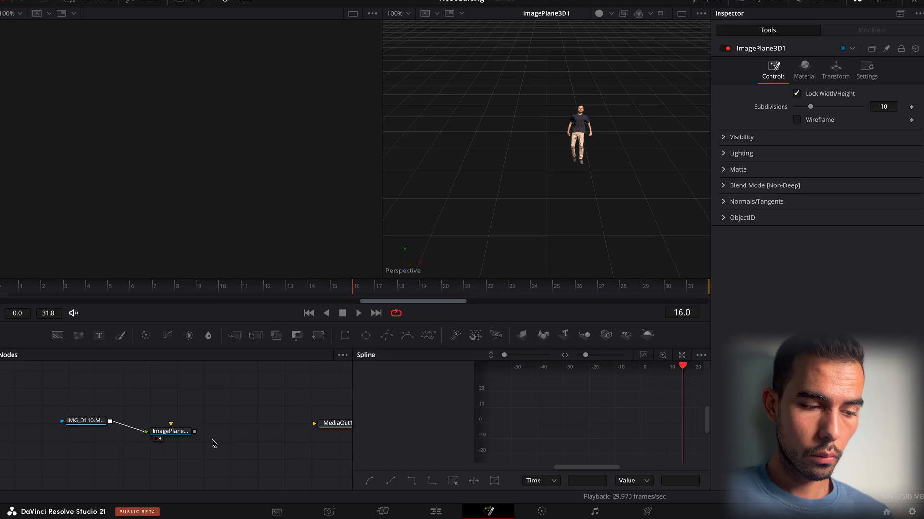
left_click_drag(177, 435, 177, 426)
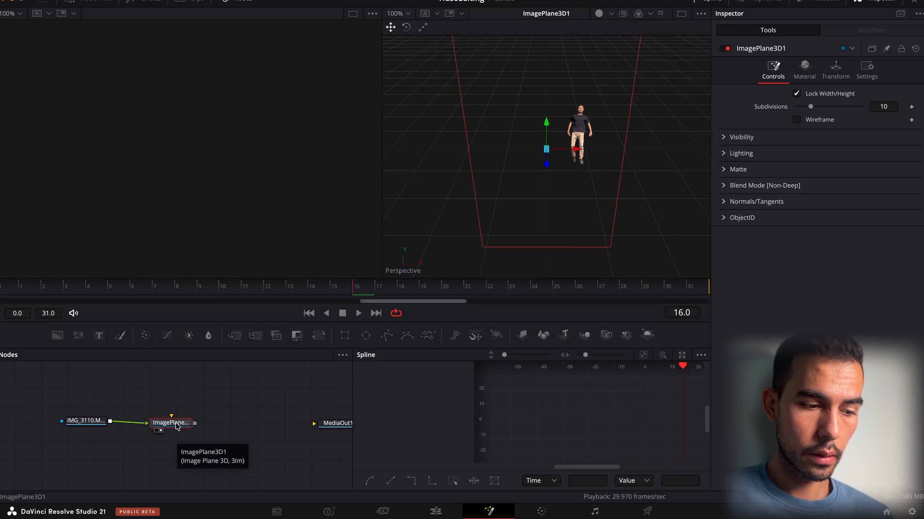
key("shift+space")
type("merge")
key("Up")
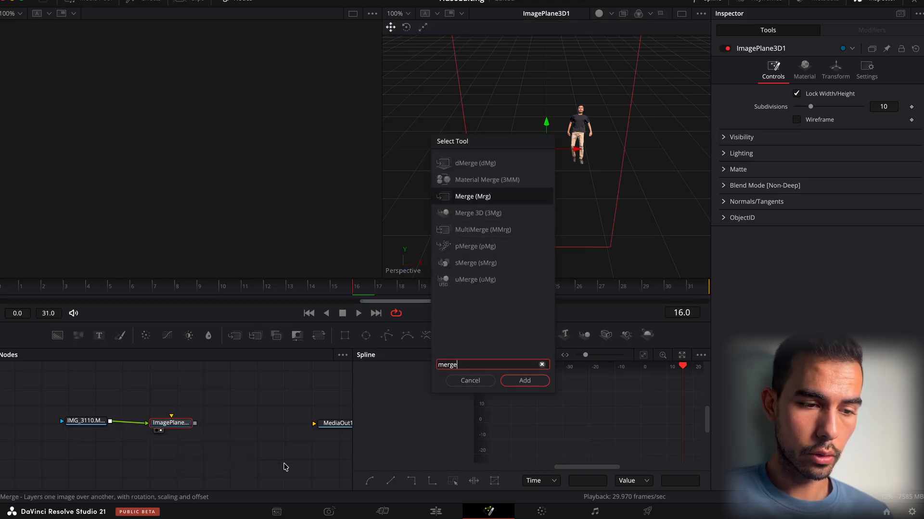
key("Return")
key("Delete")
Insert a Merge3D node after the cut-out's ImagePlane3D node.
left_click(169, 424)
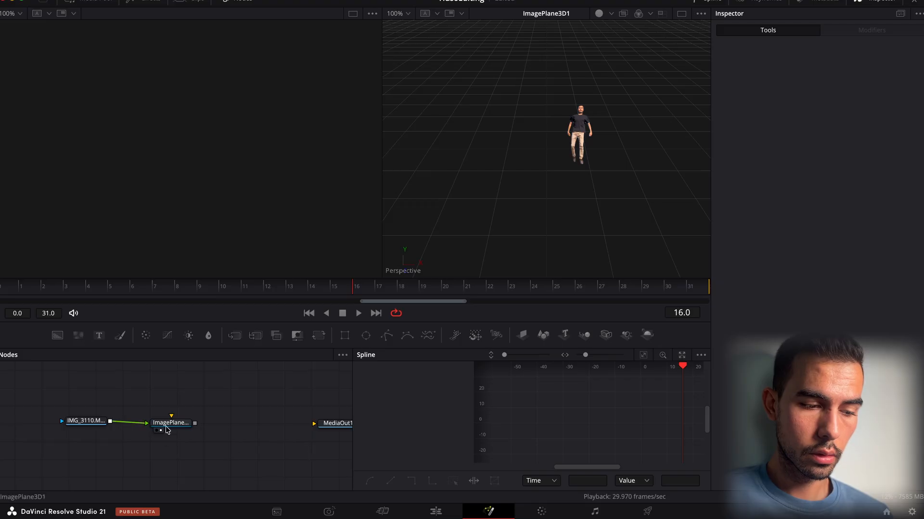
key("shift+space")
type("me")
key("Return")
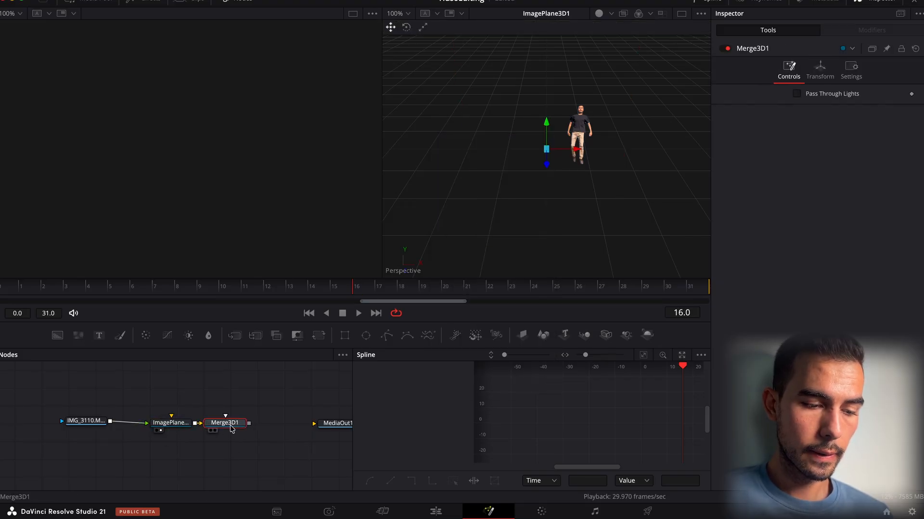
Find the cloud image pngwing.com.png in the media pool, add it to the node graph below the cut-out and preview it.
left_click(318, 509)
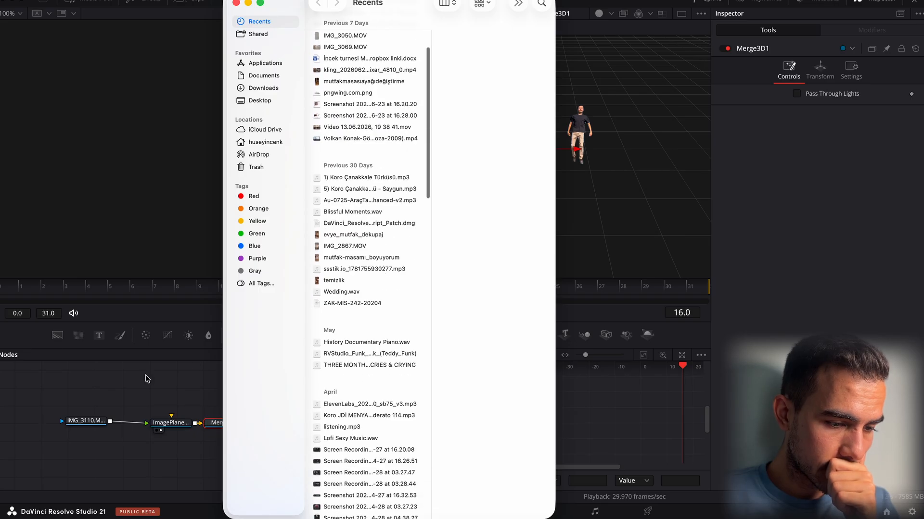
left_click(175, 139)
left_click(95, 2)
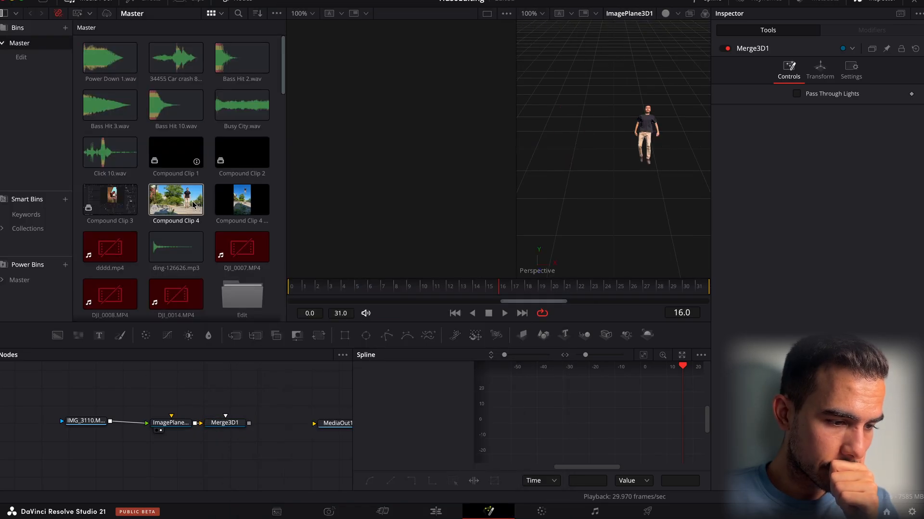
scroll(183, 193, "down", 5)
scroll(193, 204, "up", 8)
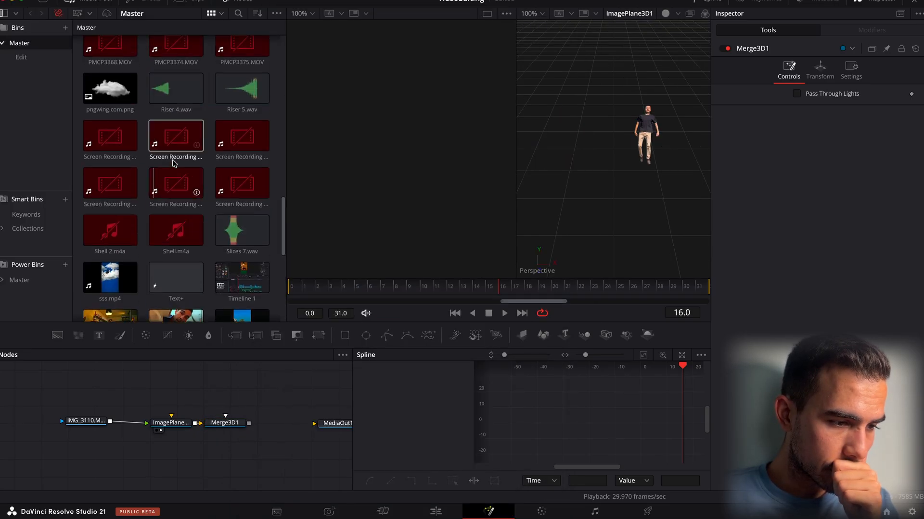
left_click_drag(116, 118, 101, 450)
key("1")
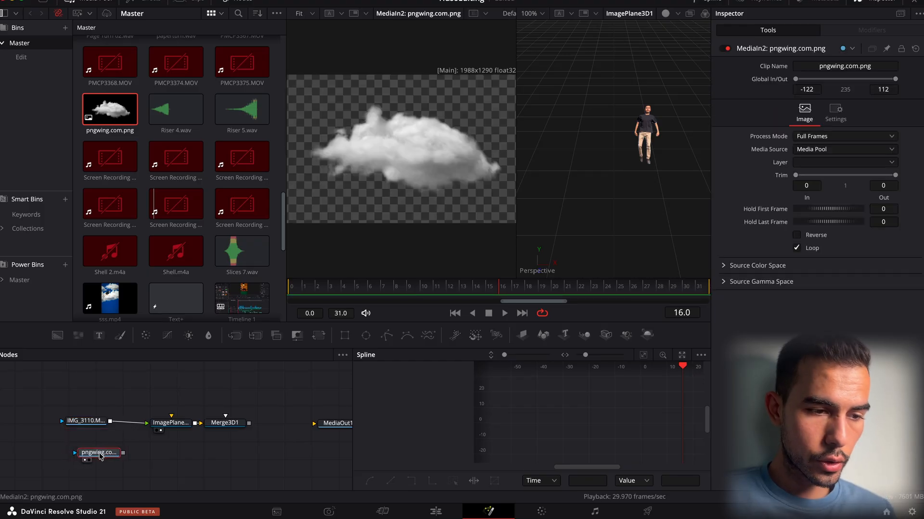
Add an ImagePlane3D node after the cloud image, connect it to Merge3D1 and view the merged 3D scene.
key("shift+space")
type("ima")
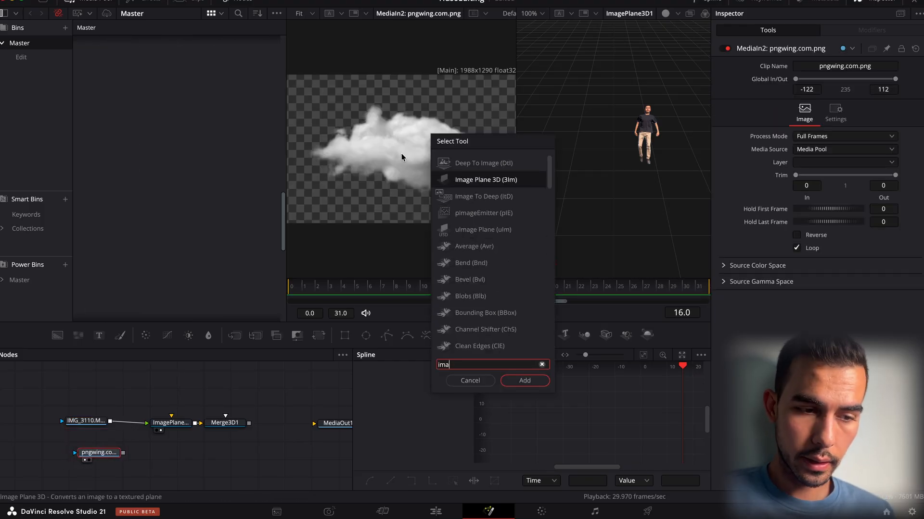
type("ge")
key("Return")
left_click_drag(177, 452, 261, 427)
left_click(236, 426)
key("1")
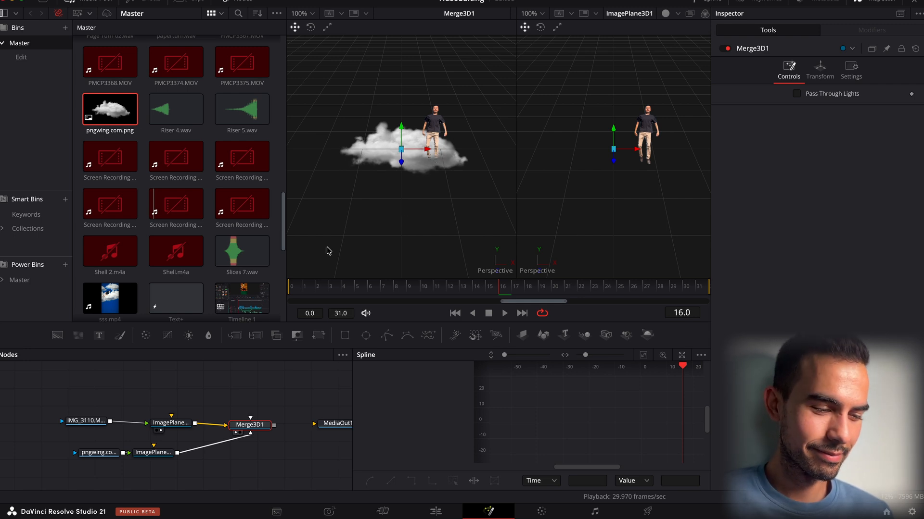
Space out the cloud nodes, insert a Duplicate3D node after the cloud's image plane and preview it.
left_click_drag(157, 455, 170, 455)
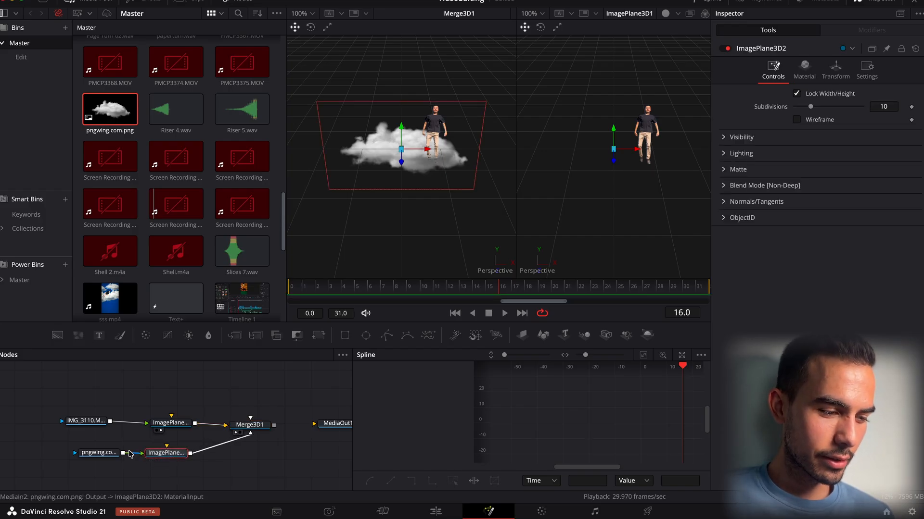
left_click_drag(100, 459, 78, 457)
left_click_drag(165, 456, 158, 464)
key("shift+space")
type("image")
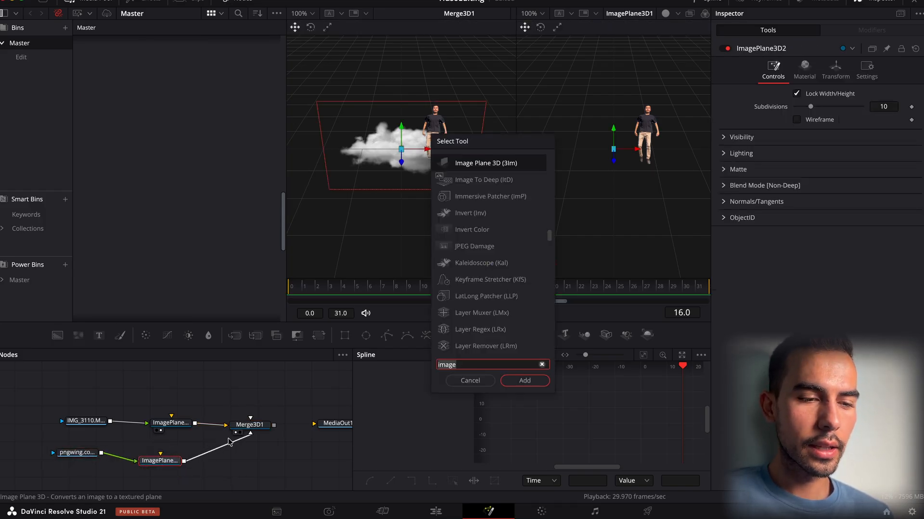
type("dup")
key("Return")
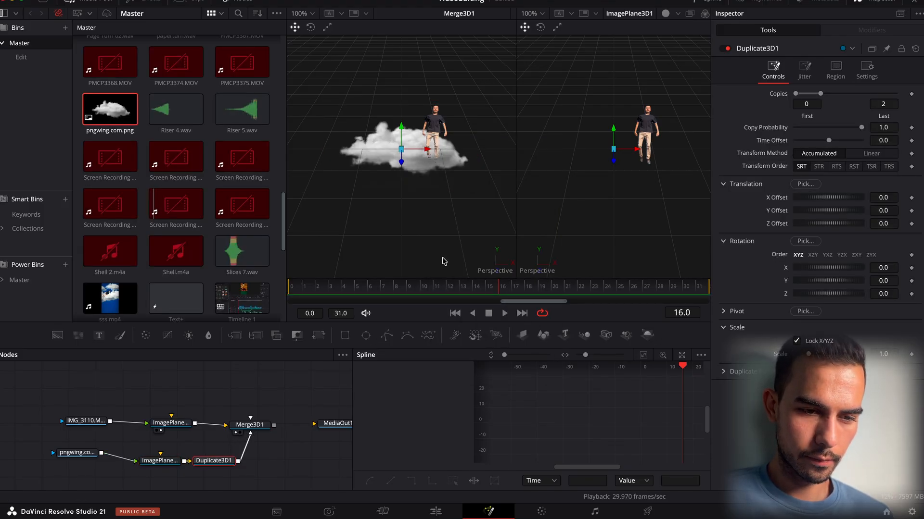
key("1")
Set the cloud duplicates' last copy to 5 and their translation offsets to X 0.7, Y 0.126 and Z -0.06.
left_click(887, 104)
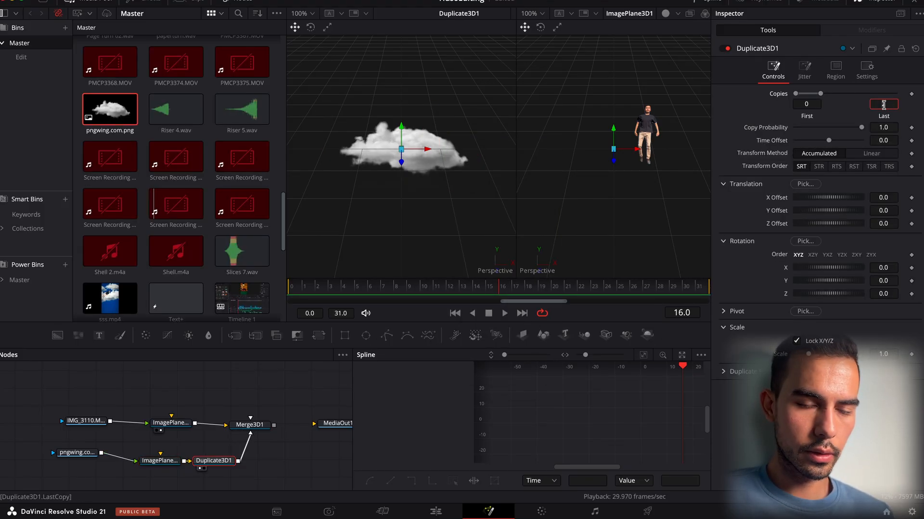
type("5")
key("Tab")
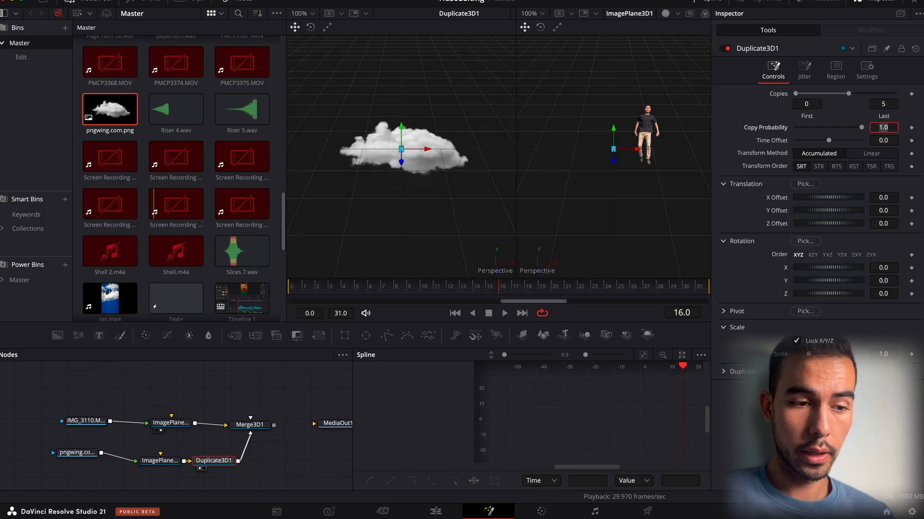
left_click_drag(868, 200, 875, 201)
scroll(433, 210, "down", 4)
scroll(433, 208, "right", 3)
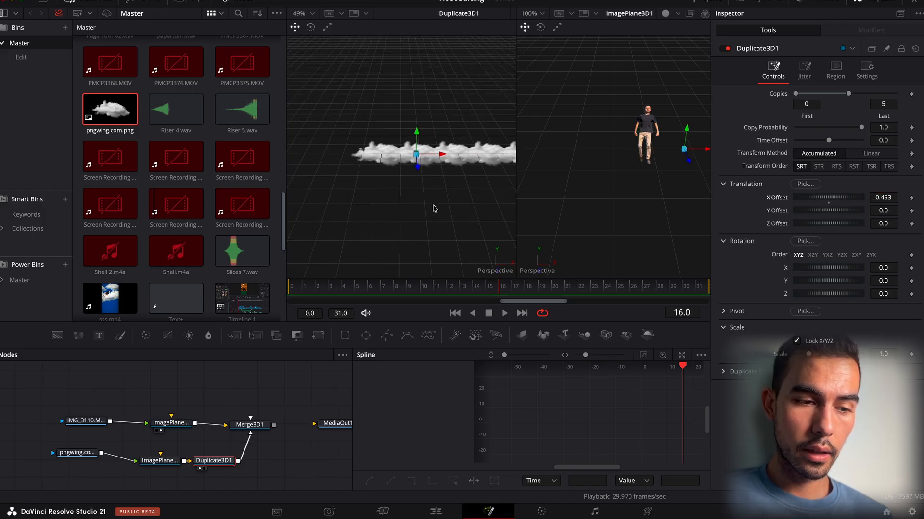
scroll(433, 209, "down", 3)
mouse_move(884, 223)
left_mouse_down()
mouse_move(889, 199)
mouse_move(886, 211)
left_mouse_up()
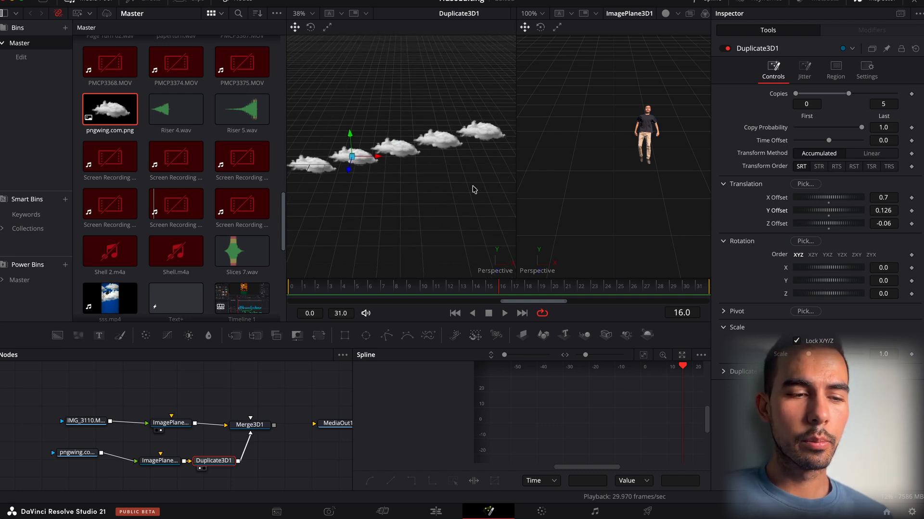
scroll(472, 189, "down", 2)
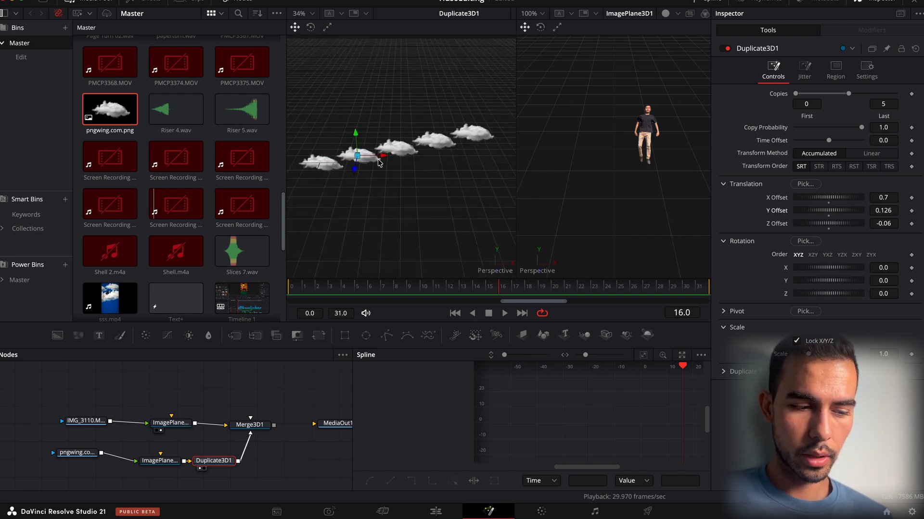
Copy and paste the three cloud nodes, connect the pasted Duplicate3D to Merge3D1 and place it below the merge.
scroll(239, 429, "down", 2)
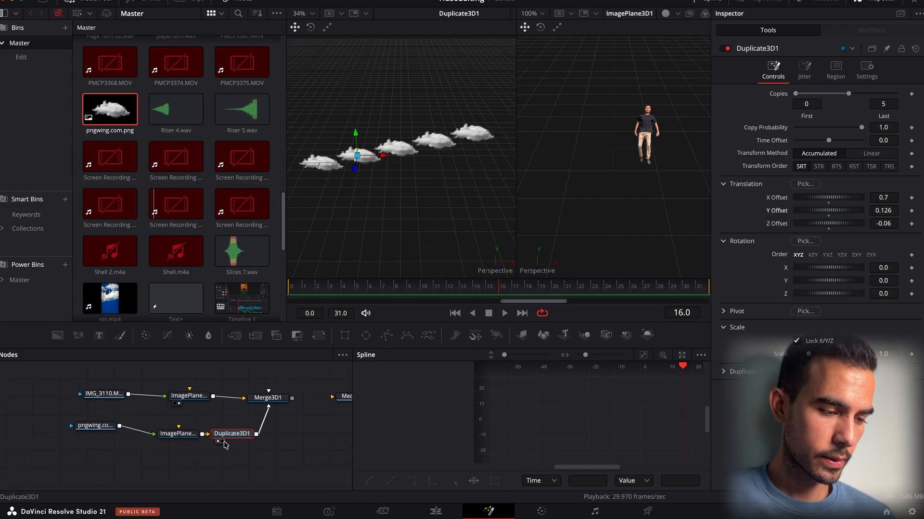
left_click_drag(237, 476, 73, 423)
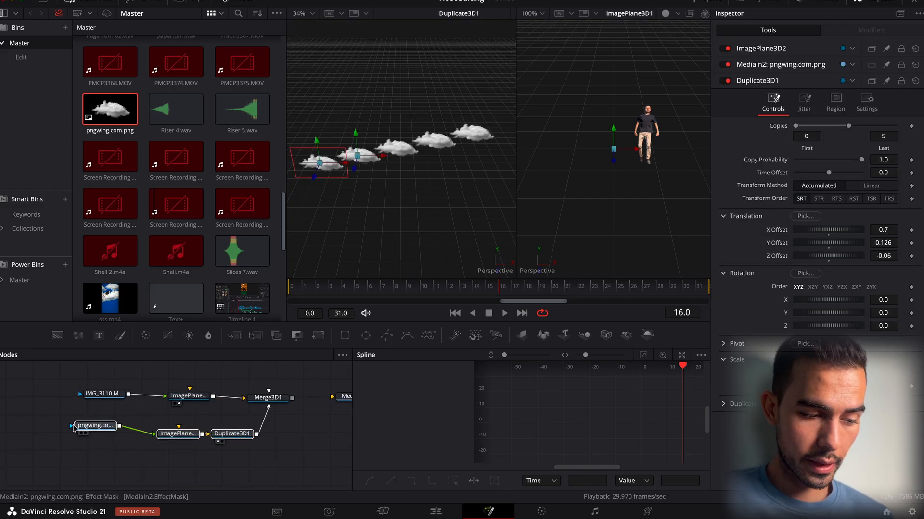
key("ctrl+c")
key("ctrl+v")
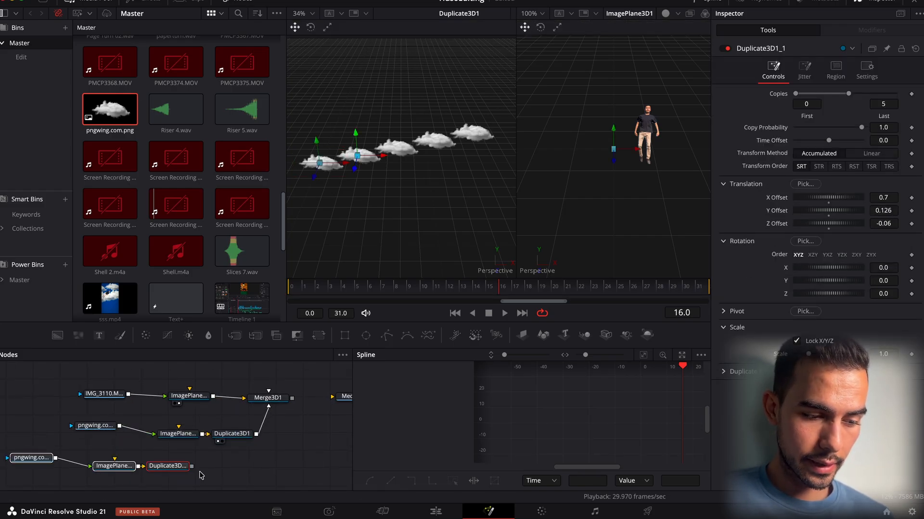
left_click_drag(192, 466, 292, 403)
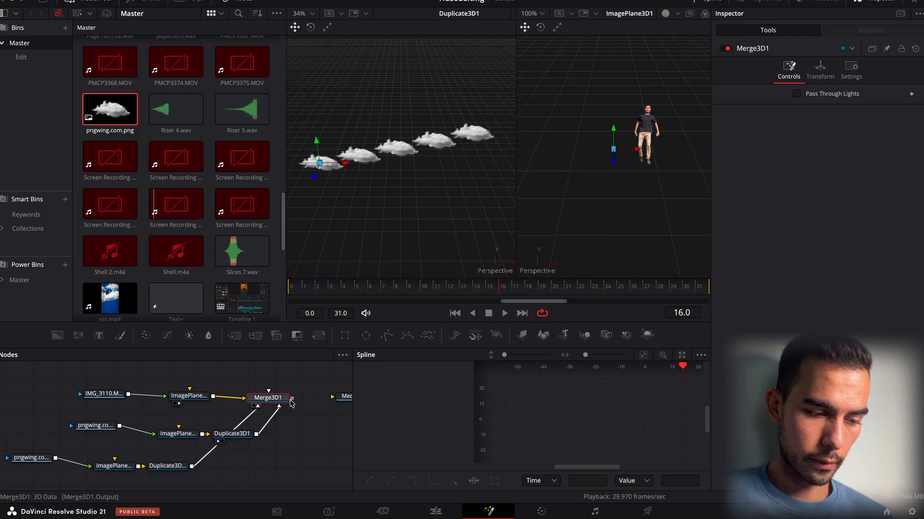
left_click_drag(168, 466, 270, 465)
Try a Y offset of -0.279 on the pasted Duplicate3D node and undo it.
left_click_drag(884, 210, 841, 211)
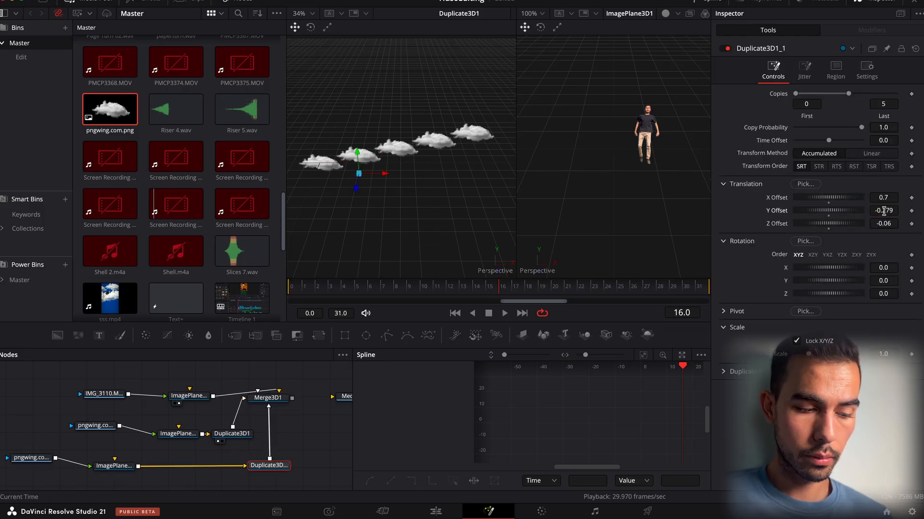
left_click(269, 402)
left_click(257, 466)
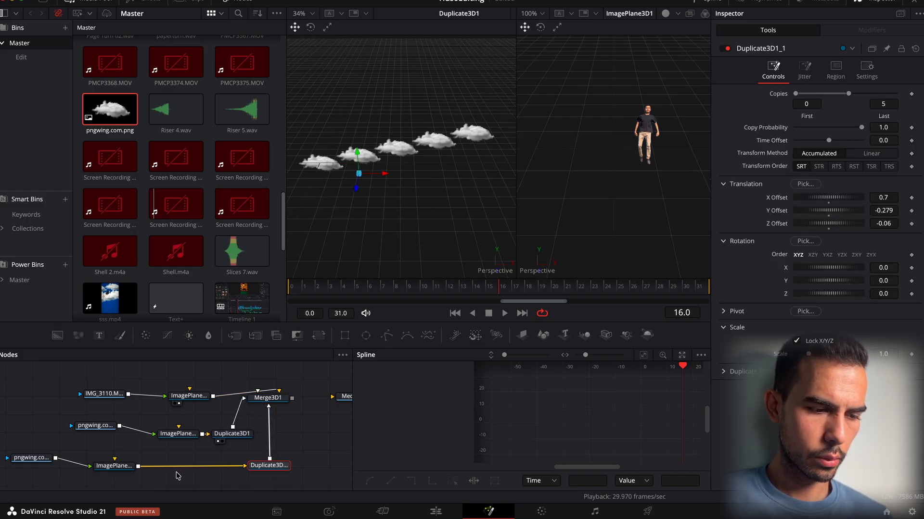
key("ctrl+z")
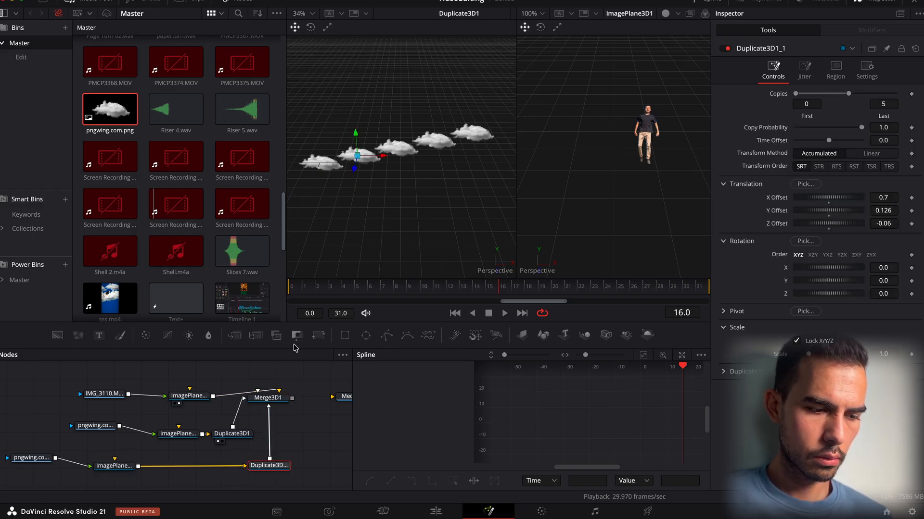
While viewing Merge3D1, set the pasted Duplicate3D's translation offsets to X 0.682, Y -0.016 and Z 0.04.
left_click(278, 399)
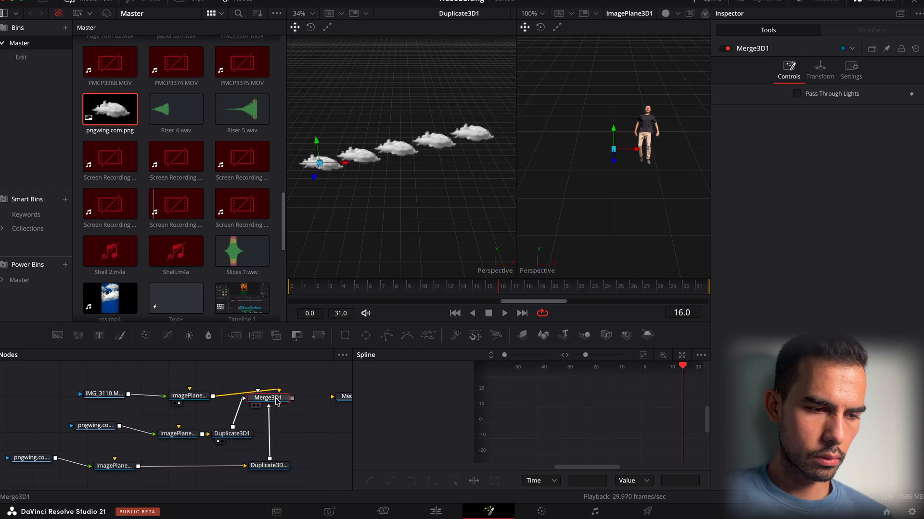
left_click(274, 469)
left_click(887, 198)
type("0.681")
mouse_move(883, 198)
left_mouse_down()
mouse_move(890, 214)
mouse_move(883, 199)
mouse_move(890, 200)
mouse_move(878, 210)
mouse_move(899, 223)
mouse_move(883, 223)
mouse_move(885, 212)
left_mouse_up()
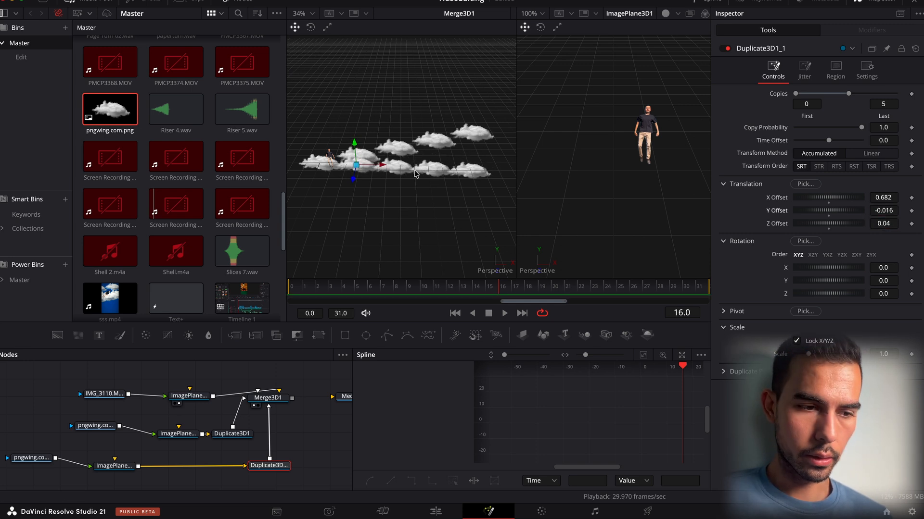
left_click_drag(386, 168, 390, 166)
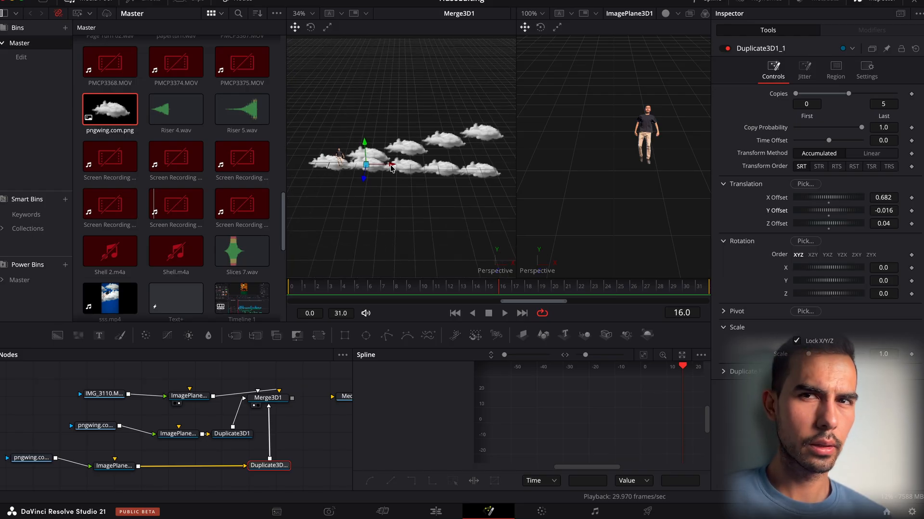
scroll(391, 168, "up", 1)
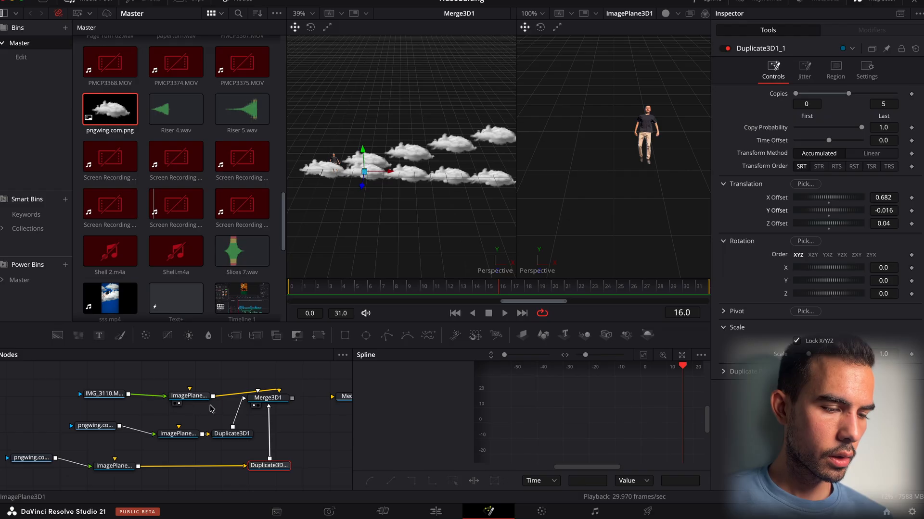
Add a DaySky node near Merge3D1 and insert an ImagePlane3D node after it.
scroll(233, 407, "right", 2)
left_click_drag(249, 409, 260, 411)
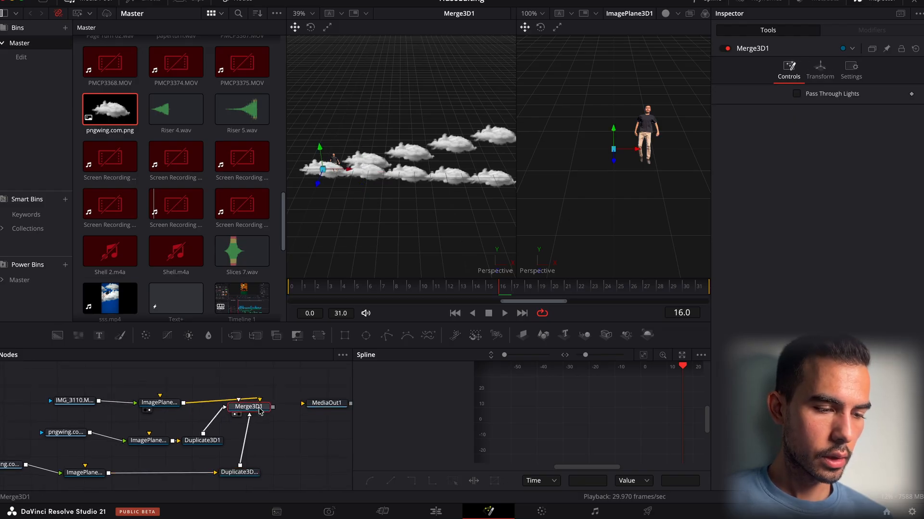
key("shift+space")
type("sky")
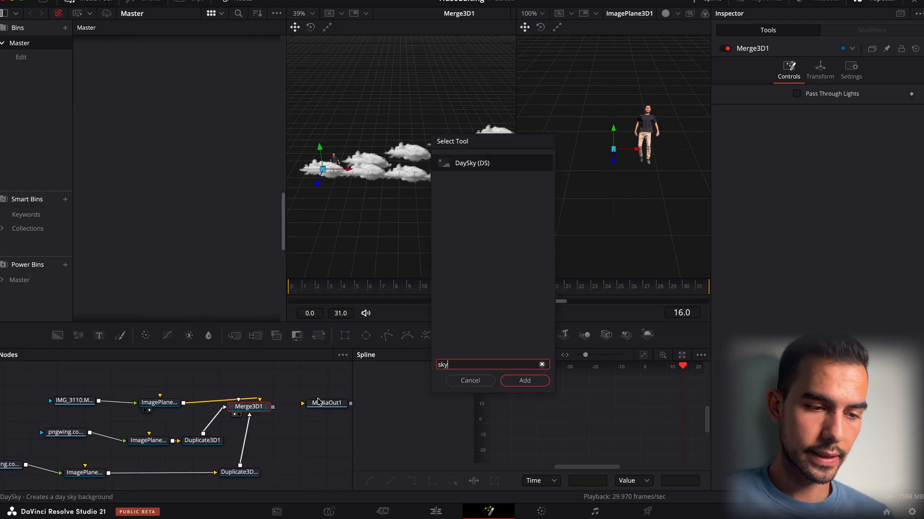
key("Return")
key("shift+space")
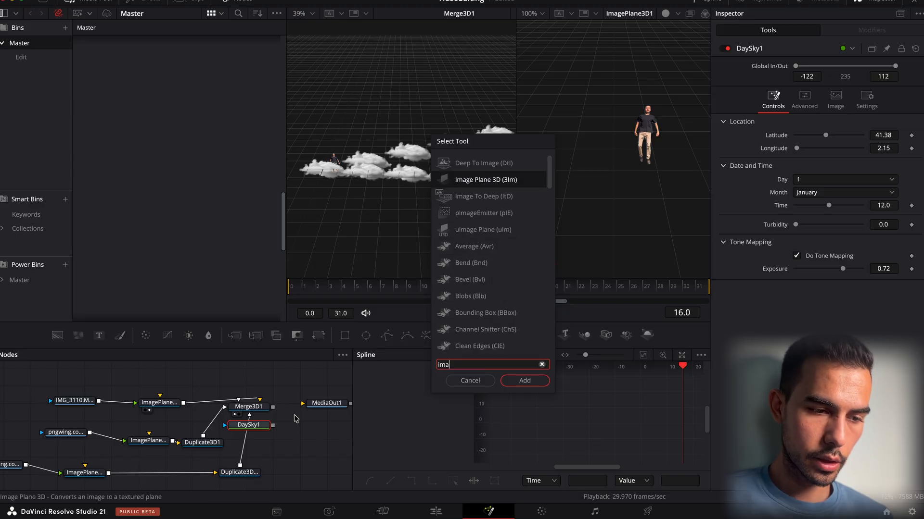
key("Return")
left_click(263, 440)
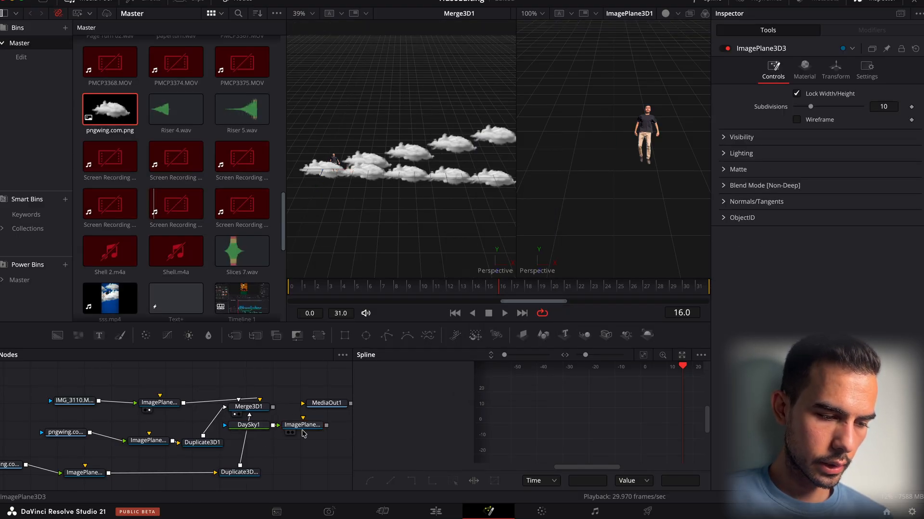
Move DaySky1 and its image plane below the cloud nodes and connect the image plane to Merge3D1.
left_click_drag(306, 446, 123, 477)
key("super+z")
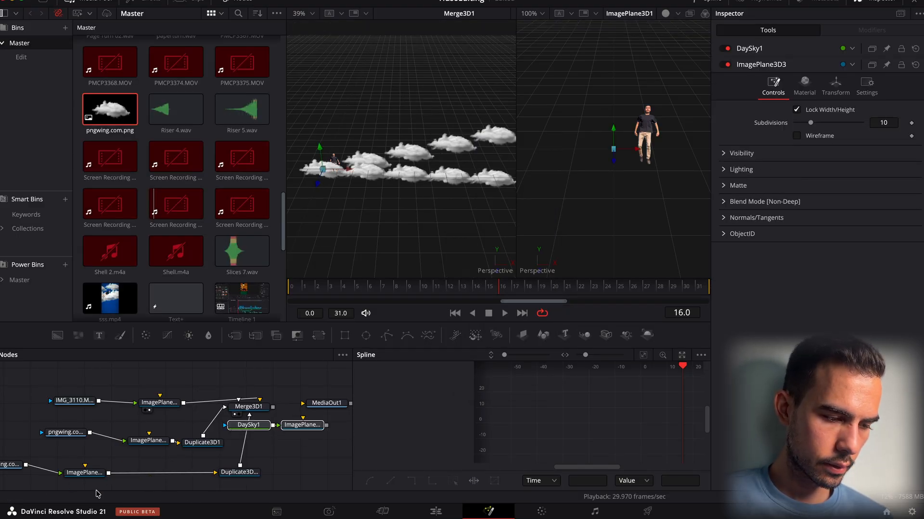
scroll(137, 475, "down", 2)
scroll(137, 476, "down", 1)
left_click_drag(253, 385, 123, 463)
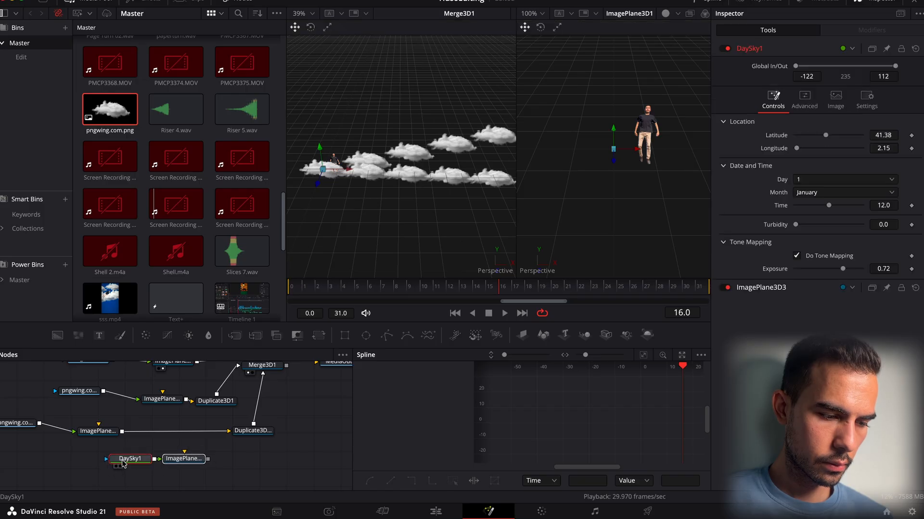
left_click(252, 430)
left_click_drag(208, 459, 251, 373)
left_click_drag(187, 458, 224, 459)
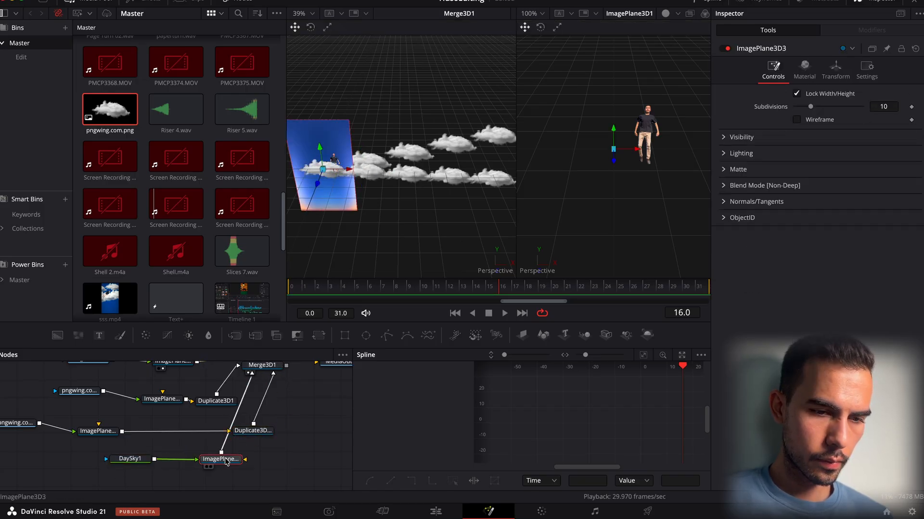
Set the sky image plane's scale to 5.0, its Z translation to -2.04 and its Z rotation to -94.8.
left_click(837, 72)
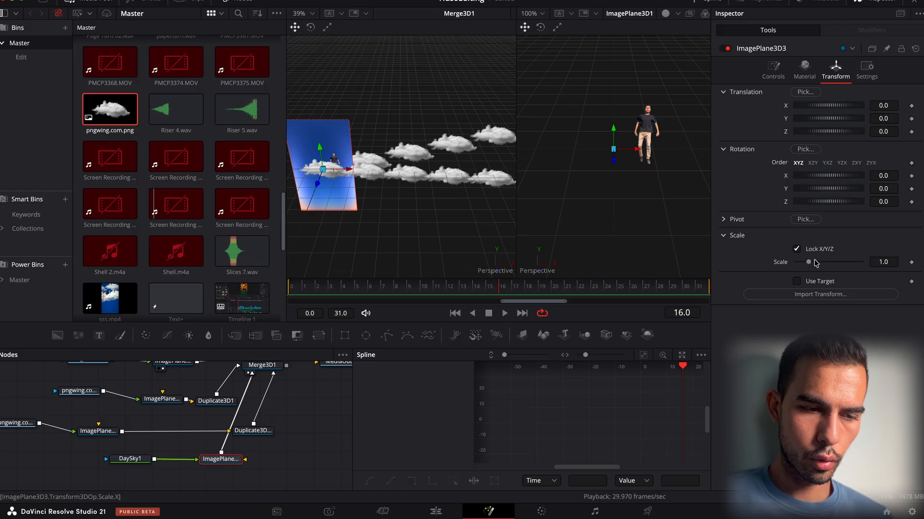
left_click_drag(815, 260, 861, 262)
left_click_drag(880, 131, 839, 129)
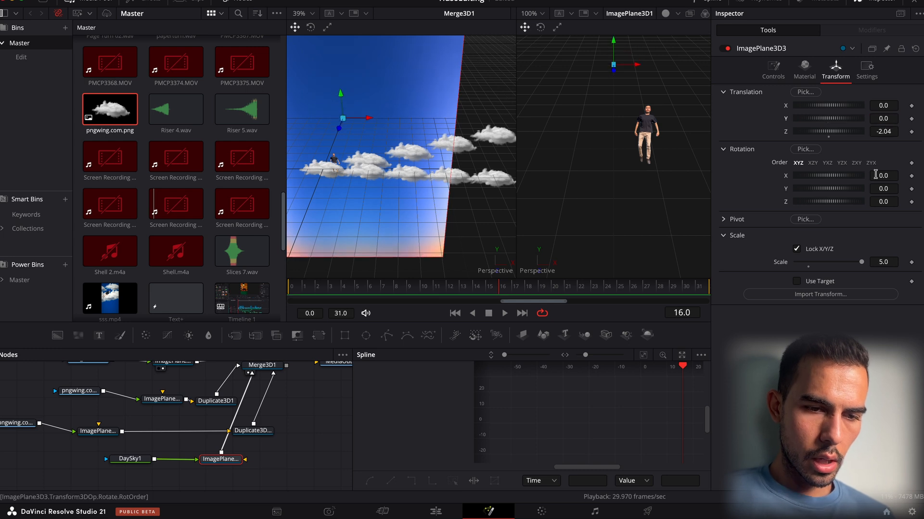
left_click_drag(889, 179, 891, 208)
key("super+z")
key("super+z")
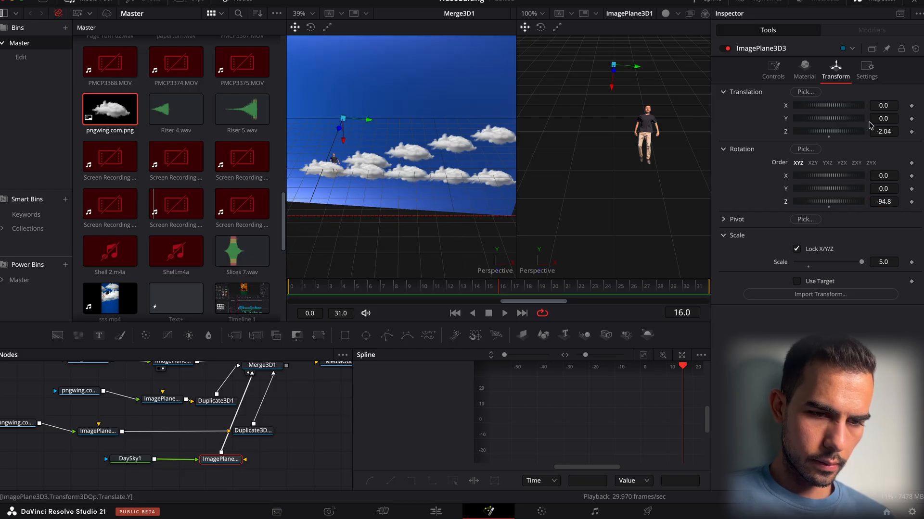
Set the sky image plane's translation to X 1.355 and Y -0.648, and shift its node away from DaySky1.
mouse_move(884, 120)
left_mouse_down()
mouse_move(856, 120)
mouse_move(904, 106)
mouse_move(881, 118)
left_mouse_up()
scroll(396, 177, "down", 3)
left_click_drag(230, 464, 292, 466)
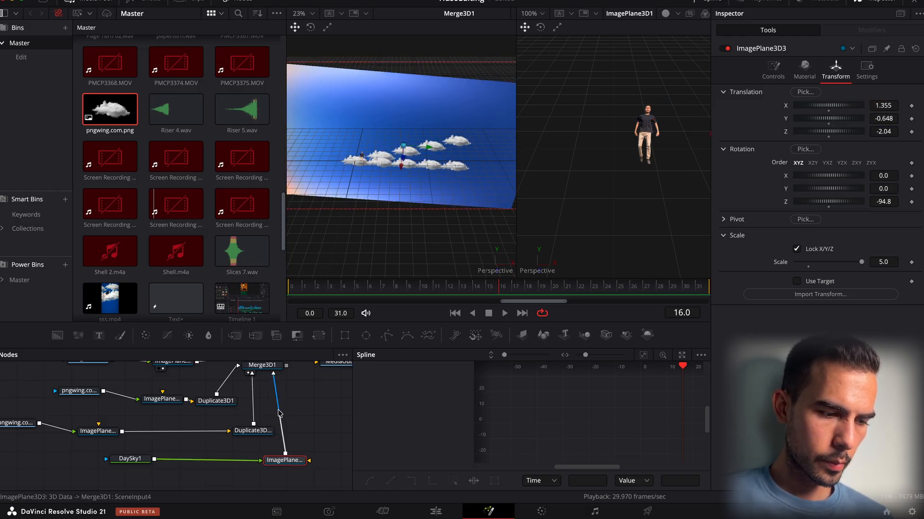
Add a Camera3D node connected to Merge3D1 and place it clear of the other nodes.
scroll(257, 423, "up", 4)
left_click(256, 422)
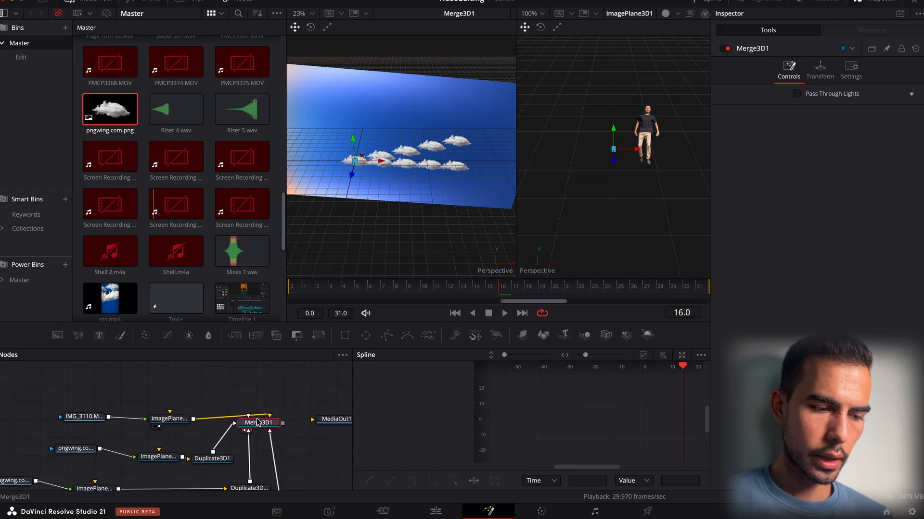
key("shift+space")
type("came")
key("Return")
scroll(257, 423, "down", 8)
scroll(293, 400, "up", 2)
left_click_drag(296, 426, 325, 382)
scroll(325, 382, "up", 8)
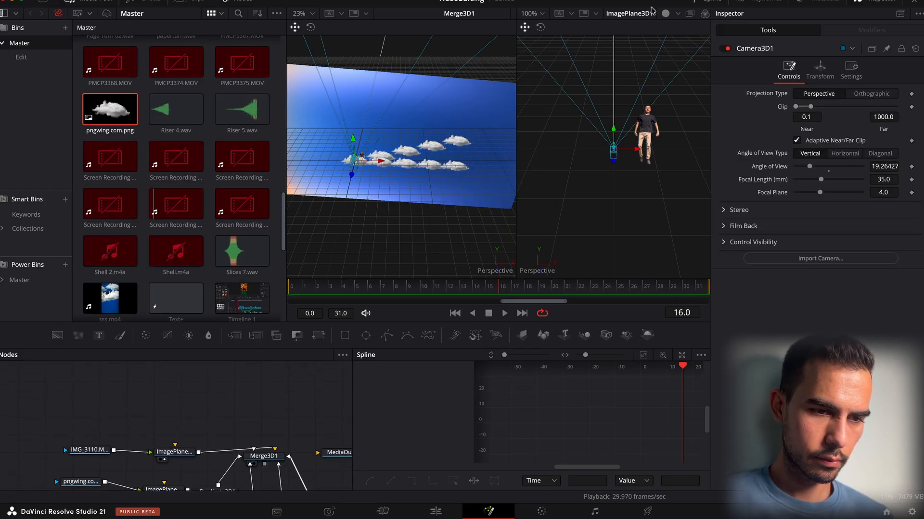
Hide the spline editor and media pool, and space MediaOut1 and Camera3D1 apart beside Merge3D1.
left_click(705, 2)
left_click(96, 2)
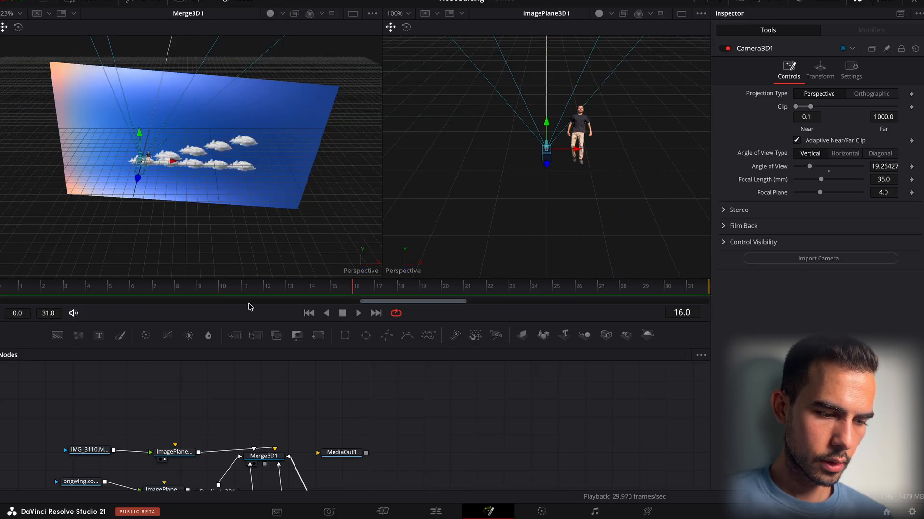
scroll(275, 457, "down", 4)
left_click_drag(423, 375, 533, 448)
left_click_drag(408, 444, 475, 424)
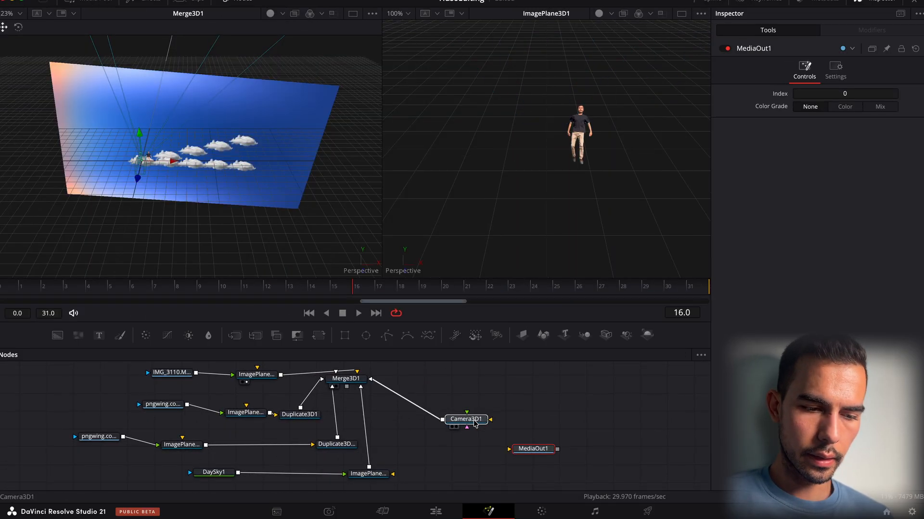
Try adding a Renderer3D node after Camera3D1 and delete it.
key("shift+space")
type("rende")
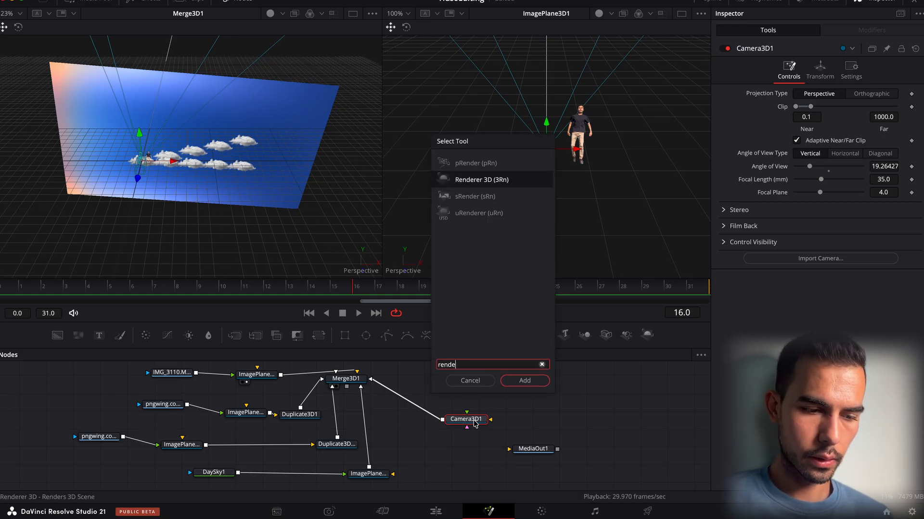
key("Return")
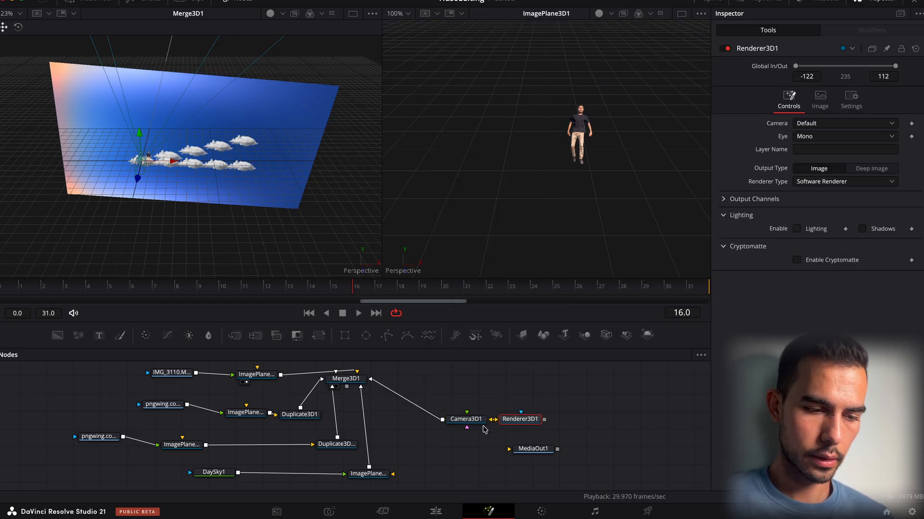
left_click_drag(478, 422, 451, 421)
left_click(531, 419)
key("Delete")
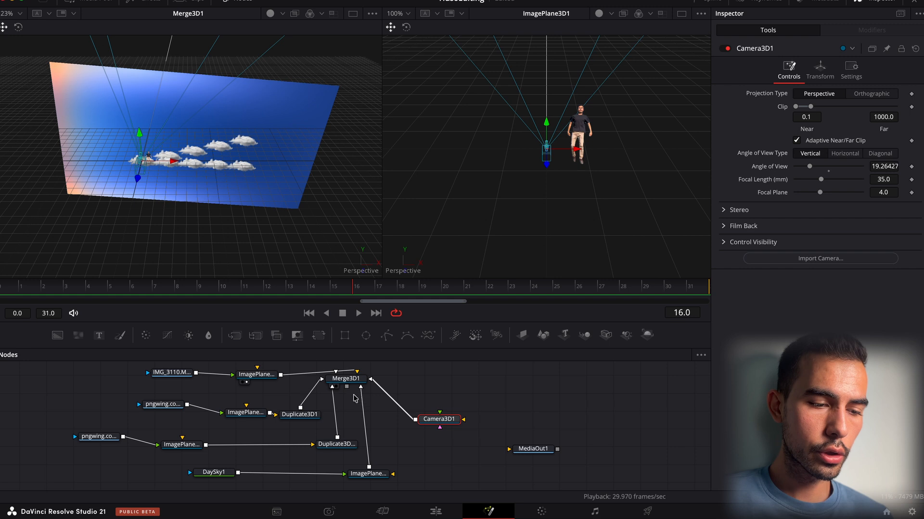
Add a Renderer3D node after Merge3D1, connect it to MediaOut1 and display it in the second viewer.
left_click(345, 378)
key("shift+space")
type("rend")
key("Return")
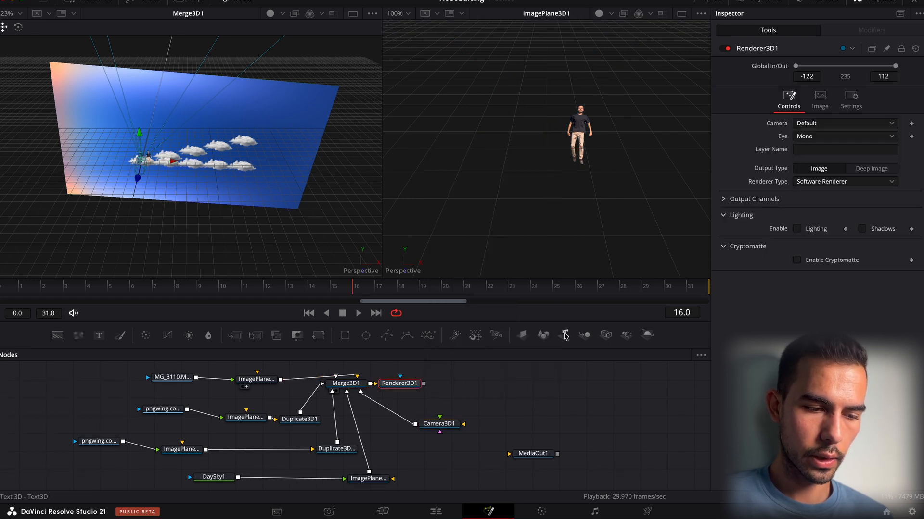
left_click_drag(424, 384, 537, 418)
left_click_drag(390, 383, 475, 387)
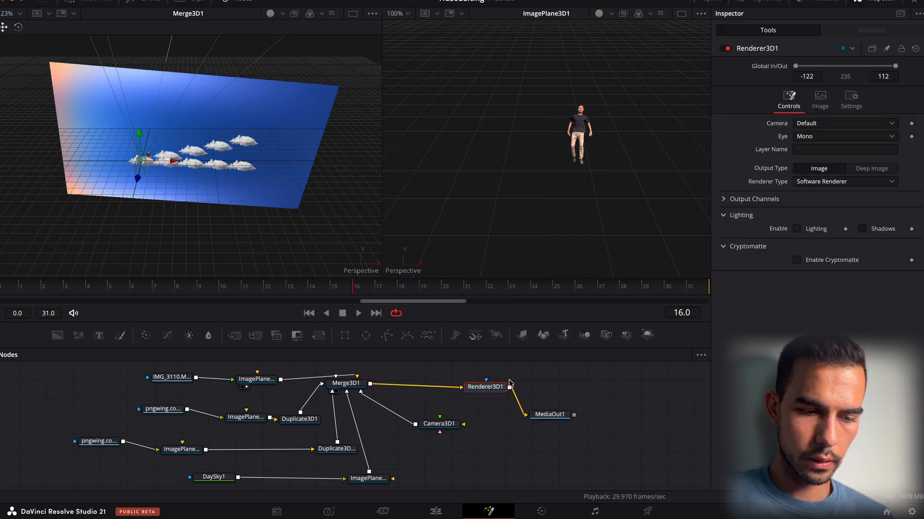
key("2")
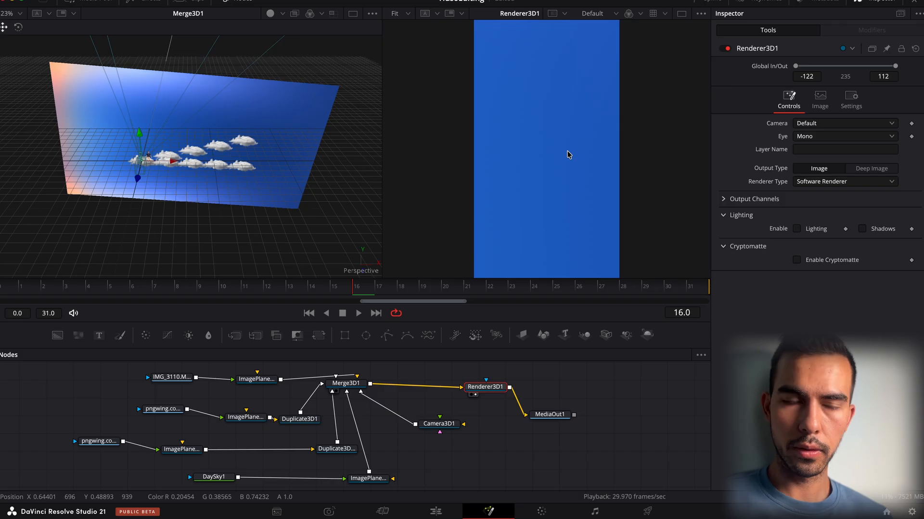
Examine the man's position relative to the camera and the cloud rows in the Merge3D1 scene.
left_click(300, 143)
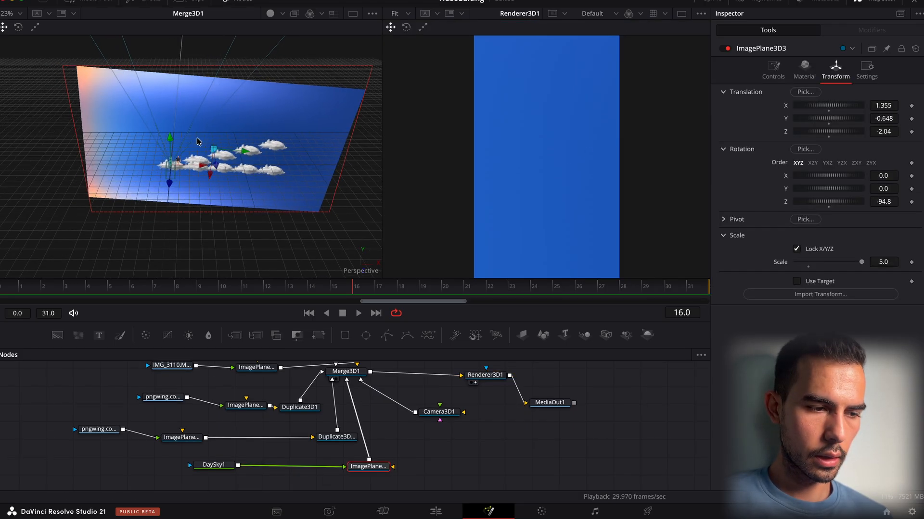
scroll(194, 162, "up", 8)
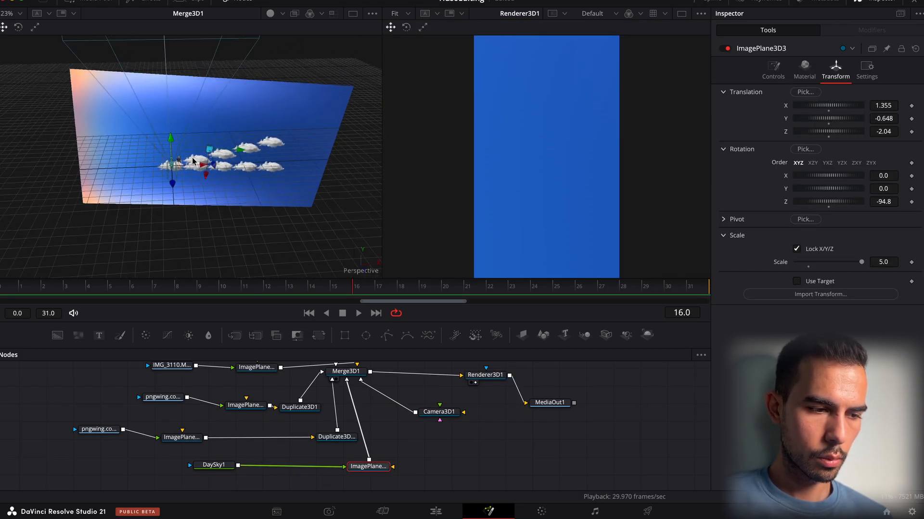
scroll(185, 146, "down", 3)
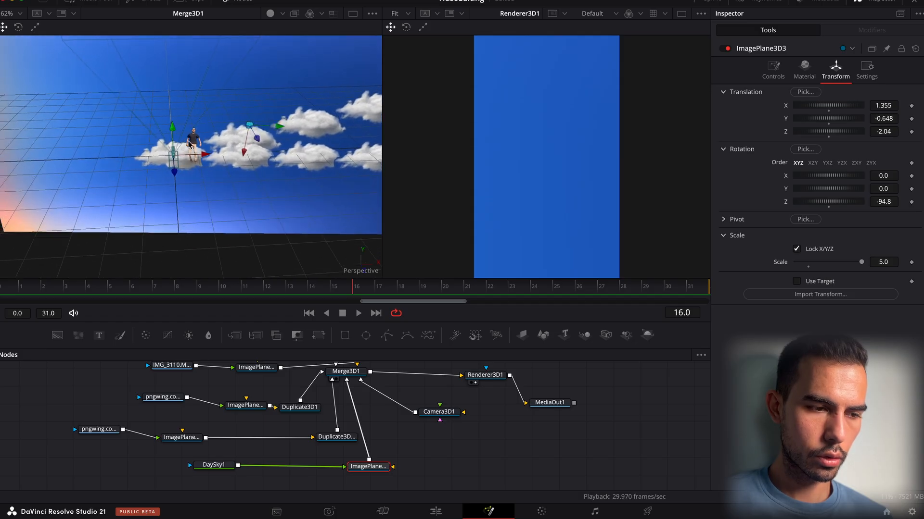
scroll(207, 143, "down", 3)
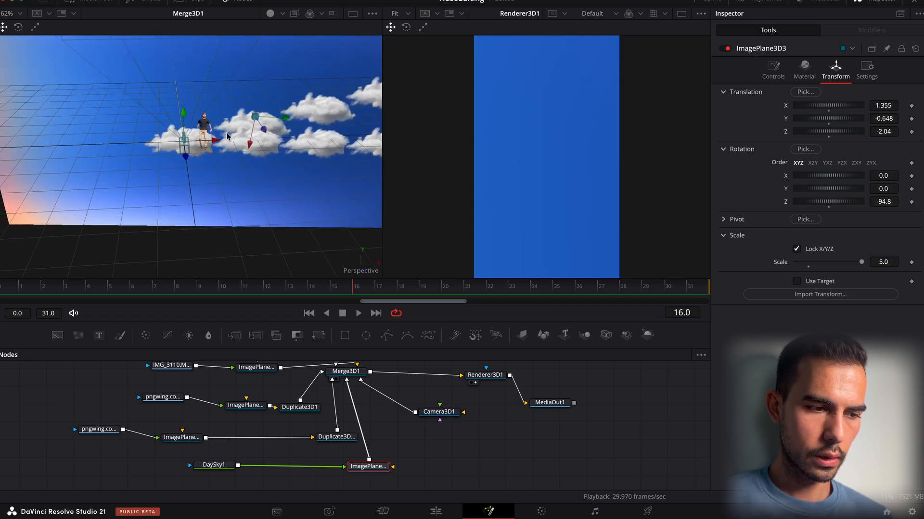
scroll(215, 133, "up", 5)
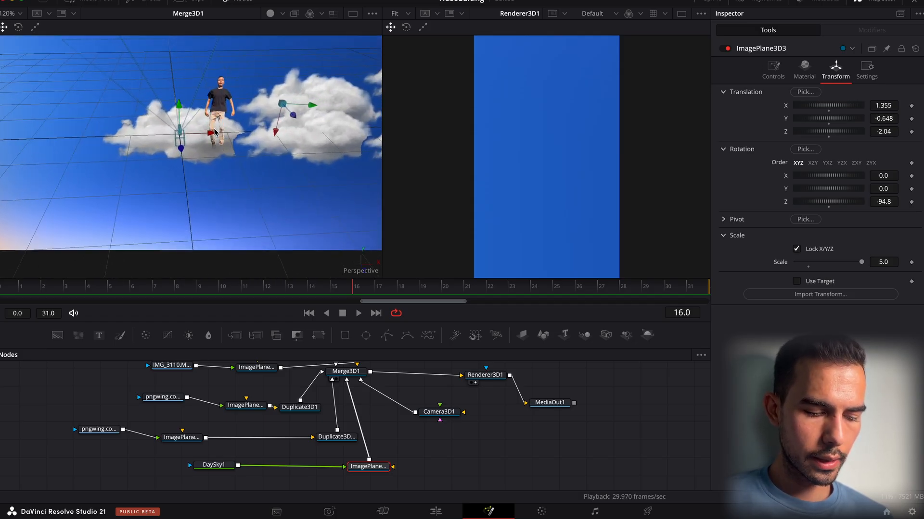
scroll(299, 106, "up", 2)
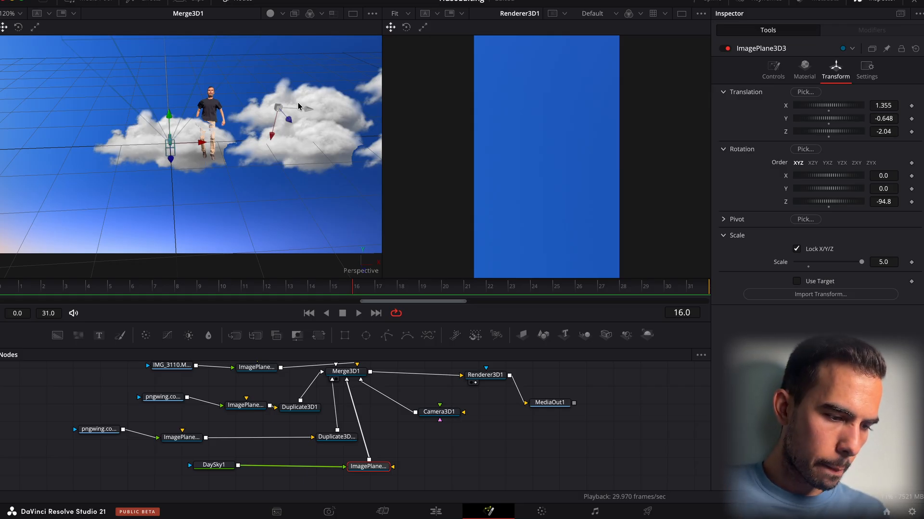
Keyframe the X, Y and Z translation and rotation of the man's image plane at frame 0.
scroll(290, 371, "up", 3)
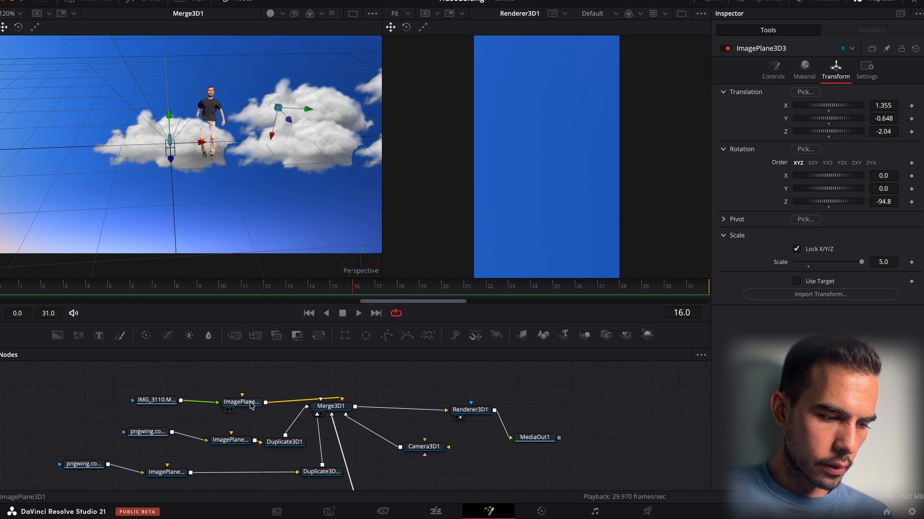
left_click(235, 405)
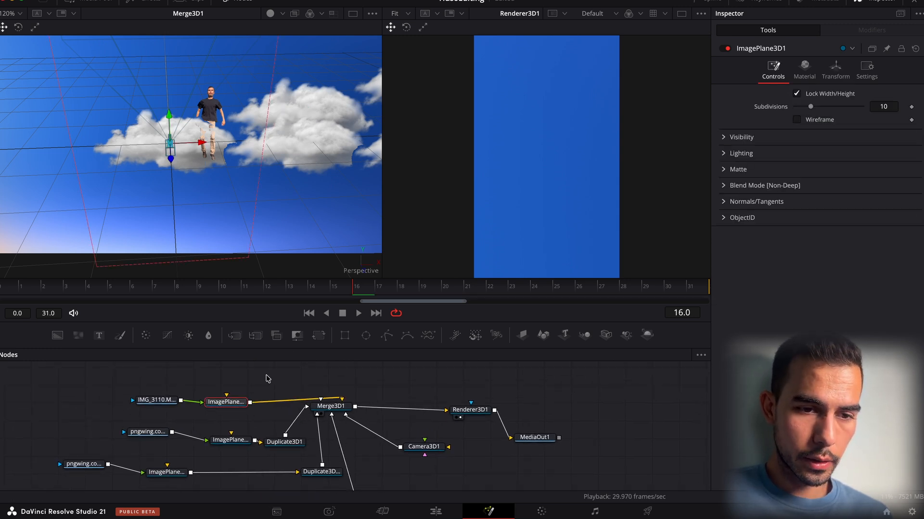
left_click(836, 70)
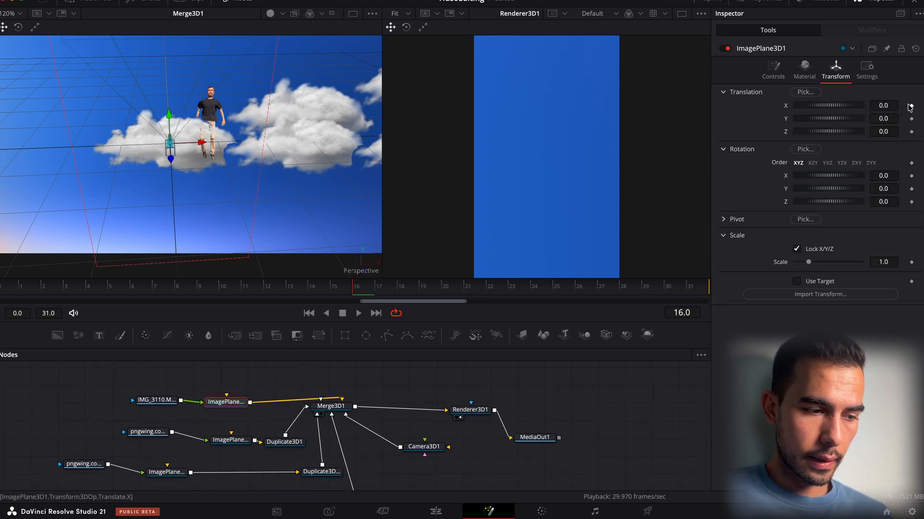
left_click_drag(344, 295, 16, 295)
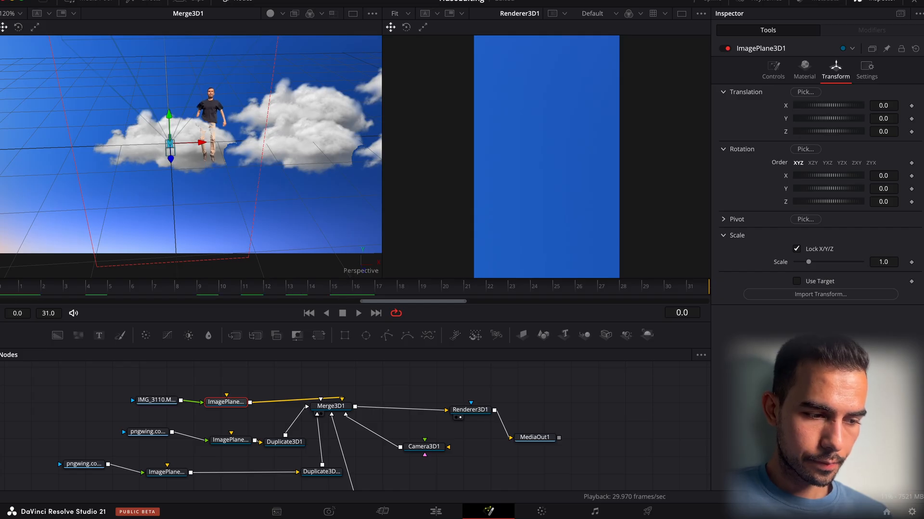
left_click(911, 107)
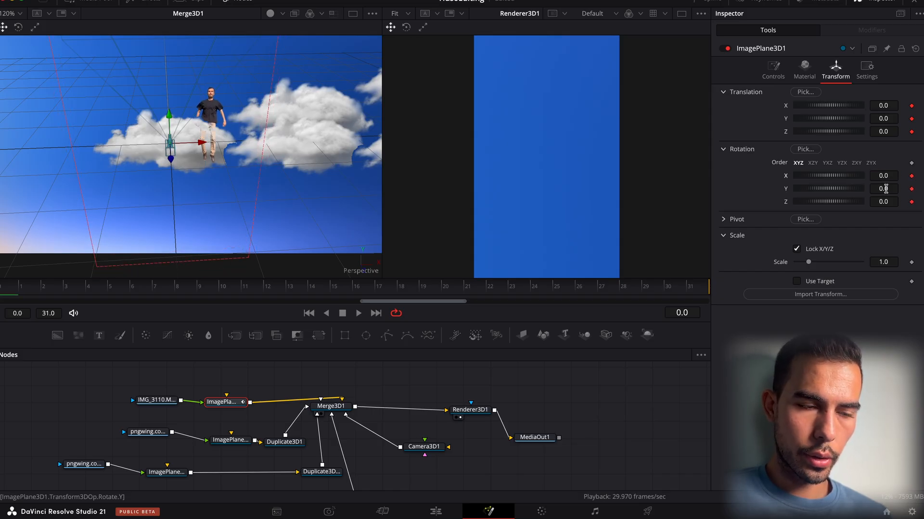
Tilt the man's image plane to a Z rotation of -61.2 and set its translation to Y 0.204 and Z -0.11.
mouse_move(885, 188)
left_mouse_down()
mouse_move(897, 188)
mouse_move(845, 202)
mouse_move(886, 205)
left_mouse_up()
key("super+z")
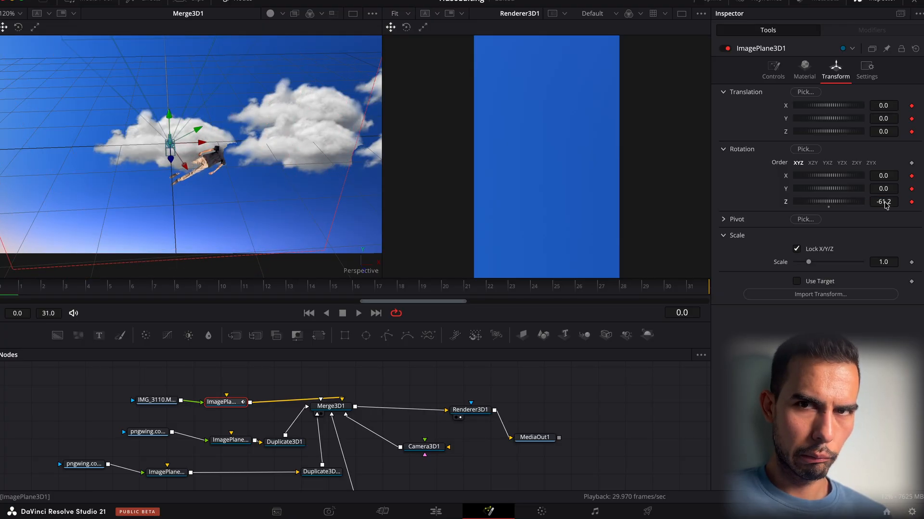
mouse_move(884, 122)
left_mouse_down()
mouse_move(887, 132)
mouse_move(873, 132)
mouse_move(885, 131)
left_mouse_up()
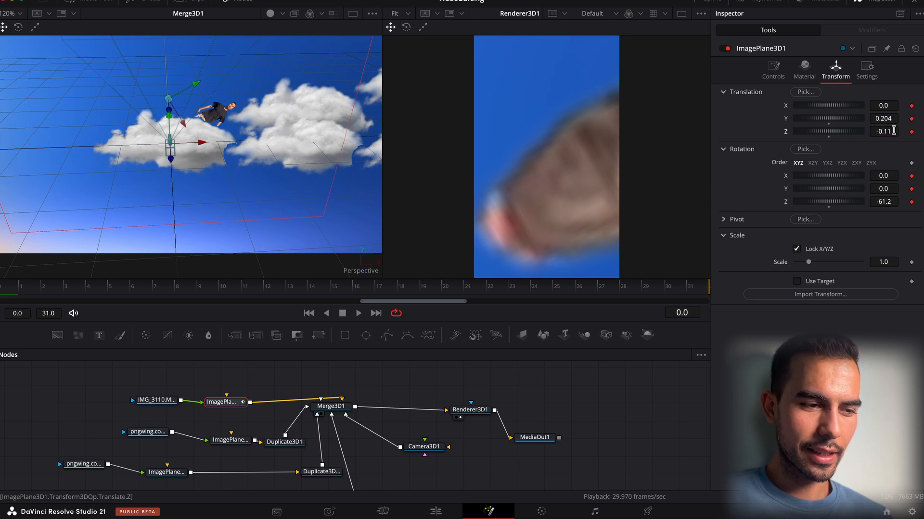
Set the man's X translation to 2.718 at frame 31 and scrub back to frame 16 to check the motion.
left_click_drag(209, 168, 101, 258)
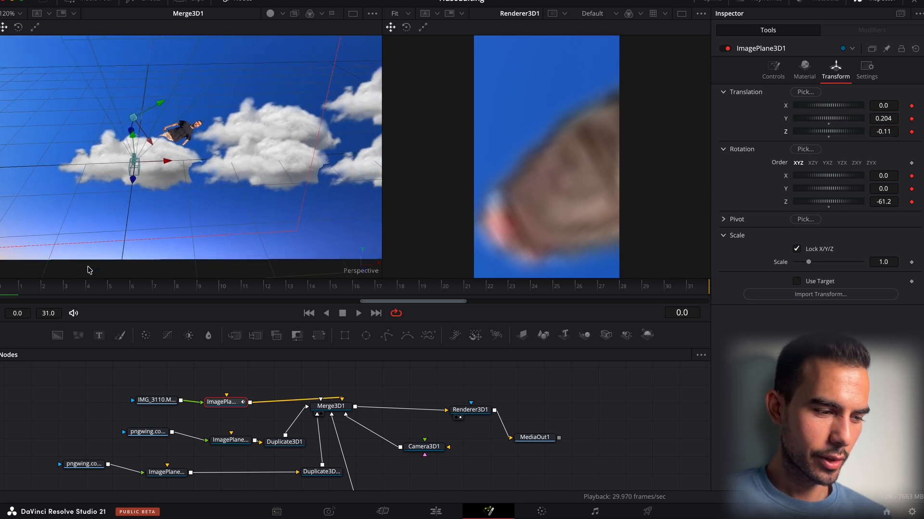
left_click_drag(67, 297, 689, 292)
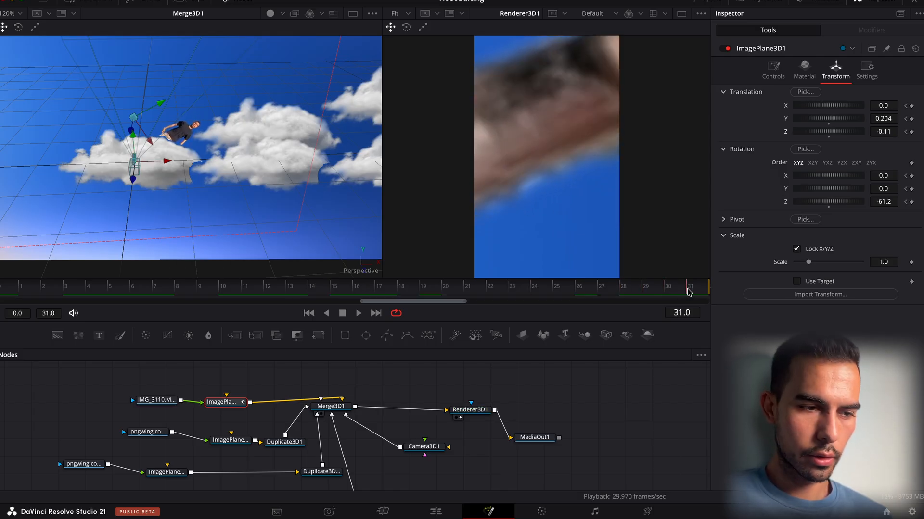
scroll(342, 194, "down", 10)
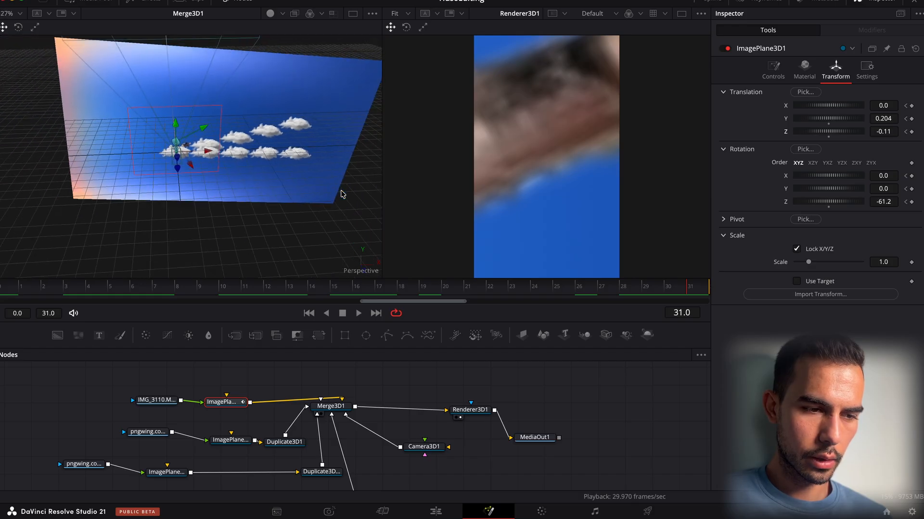
mouse_move(878, 106)
left_mouse_down()
mouse_move(922, 106)
mouse_move(882, 110)
left_mouse_up()
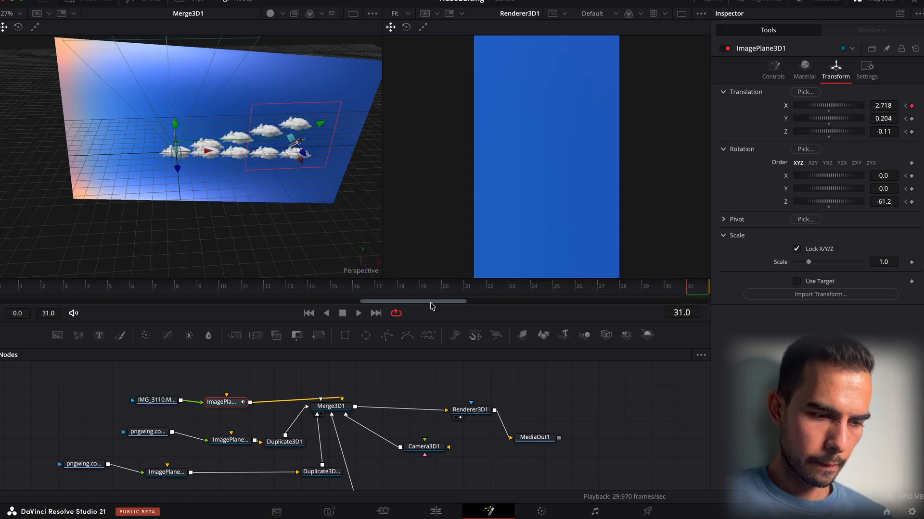
left_click_drag(314, 289, 368, 294)
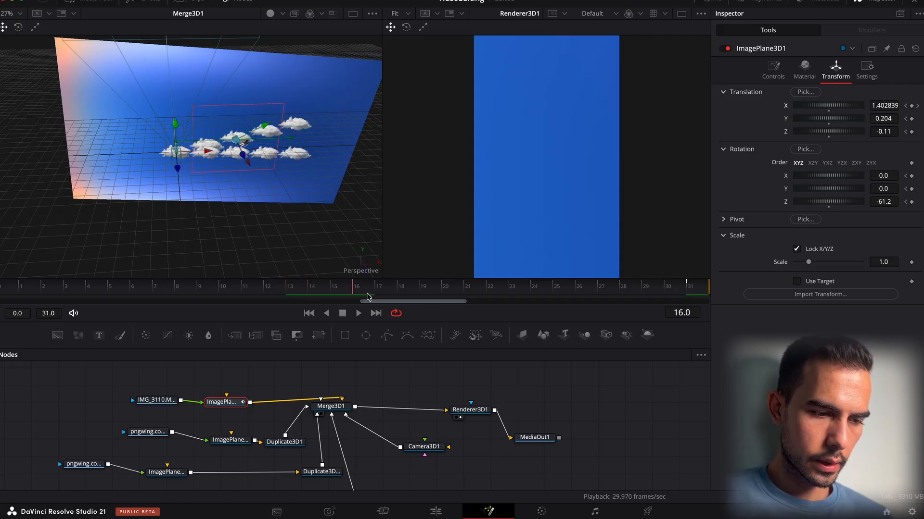
Keyframe the man's Z translation to -0.59 at frame 17 and 0.48 at frame 25.
left_click(373, 295)
scroll(252, 149, "up", 8)
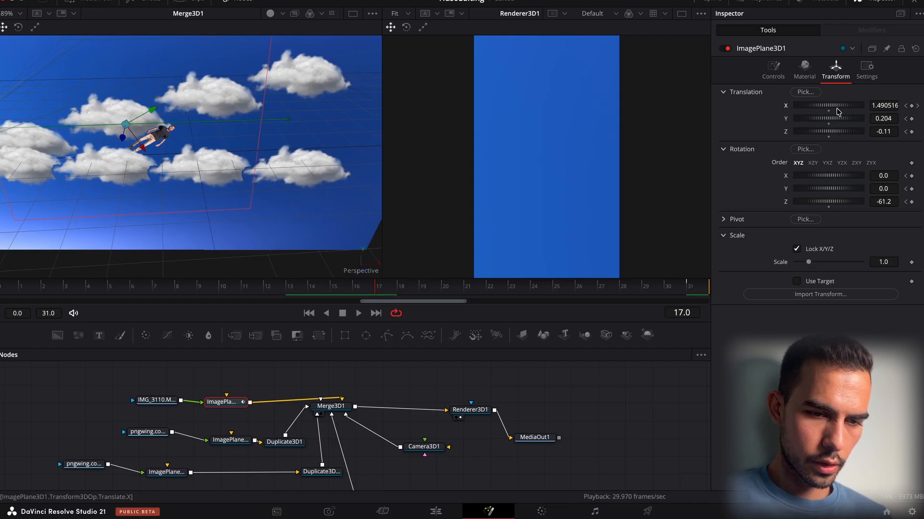
mouse_move(879, 132)
left_mouse_down()
mouse_move(834, 132)
mouse_move(893, 133)
mouse_move(861, 133)
left_mouse_up()
left_click(496, 292)
left_click_drag(495, 291, 557, 294)
left_click_drag(890, 131, 912, 131)
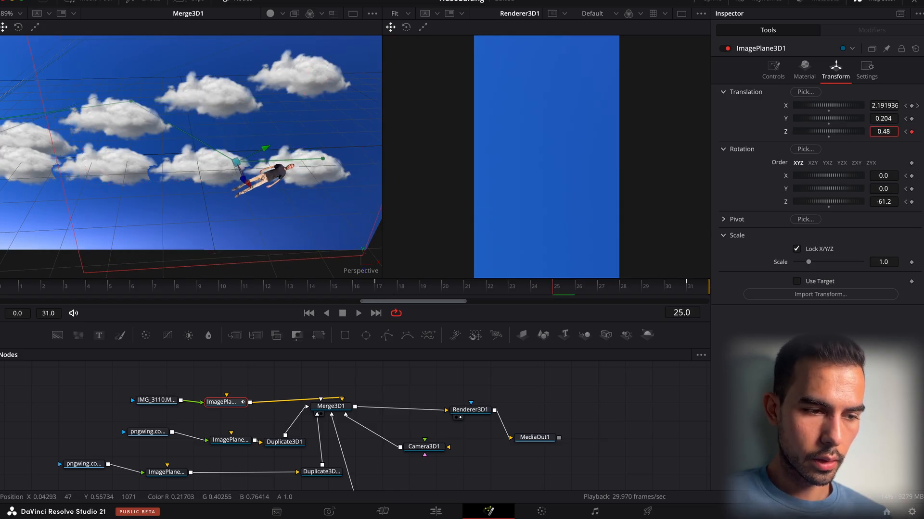
Set the man's Z translation to 0.235882 at frame 9 and scrub through the shot to check the weaving path.
scroll(309, 222, "down", 3)
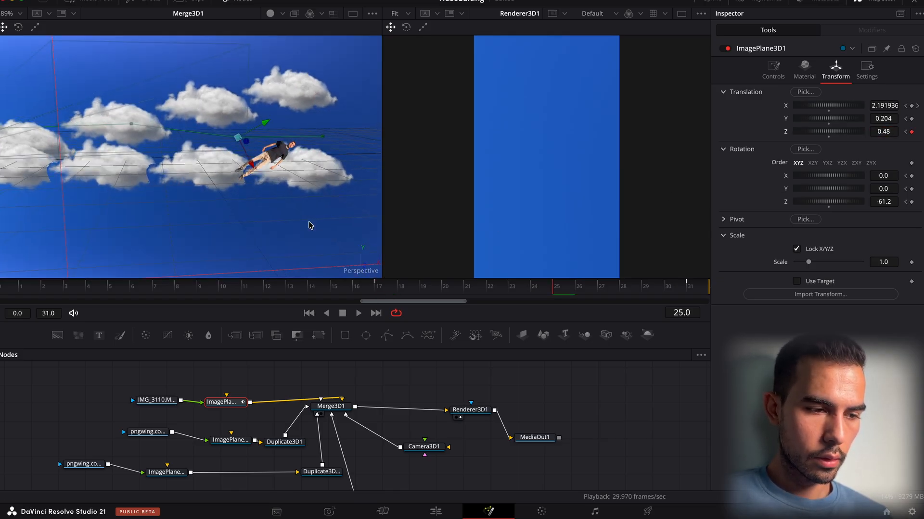
mouse_move(556, 290)
left_mouse_down()
mouse_move(508, 296)
mouse_move(549, 296)
left_mouse_up()
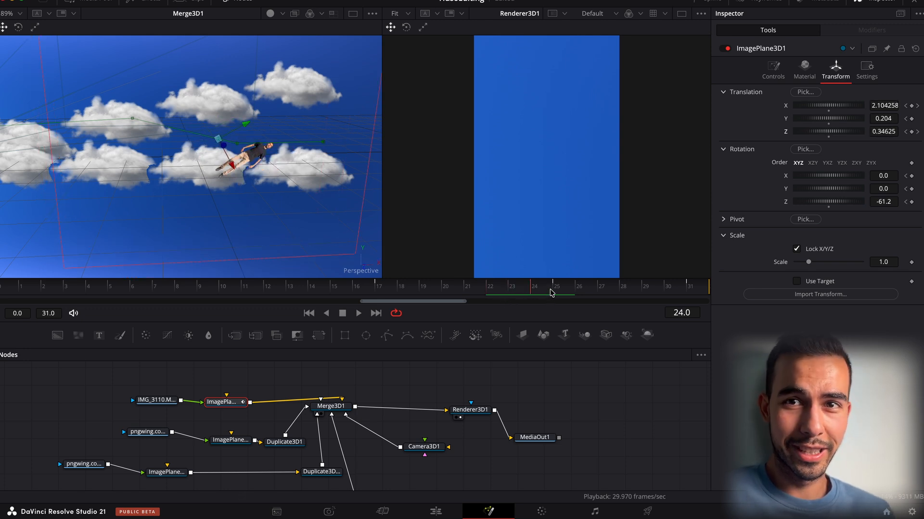
left_click_drag(552, 290, 214, 305)
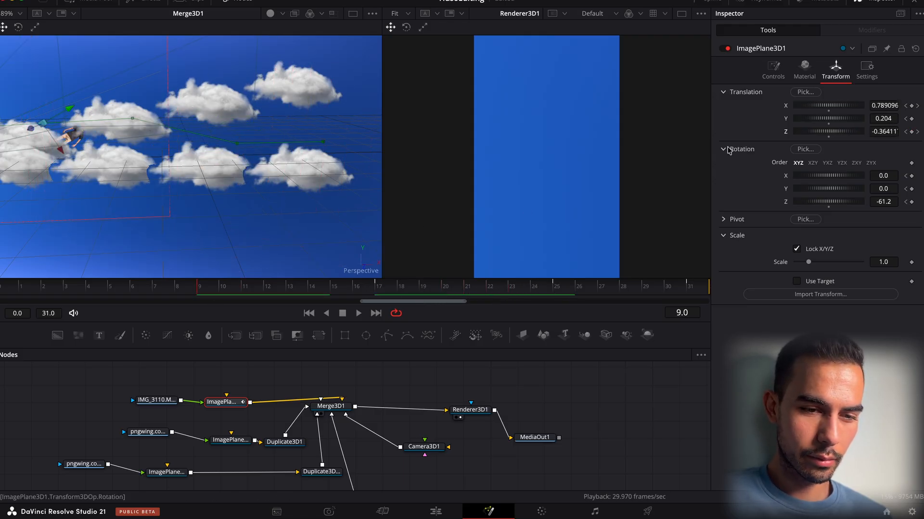
left_click_drag(872, 129, 857, 129)
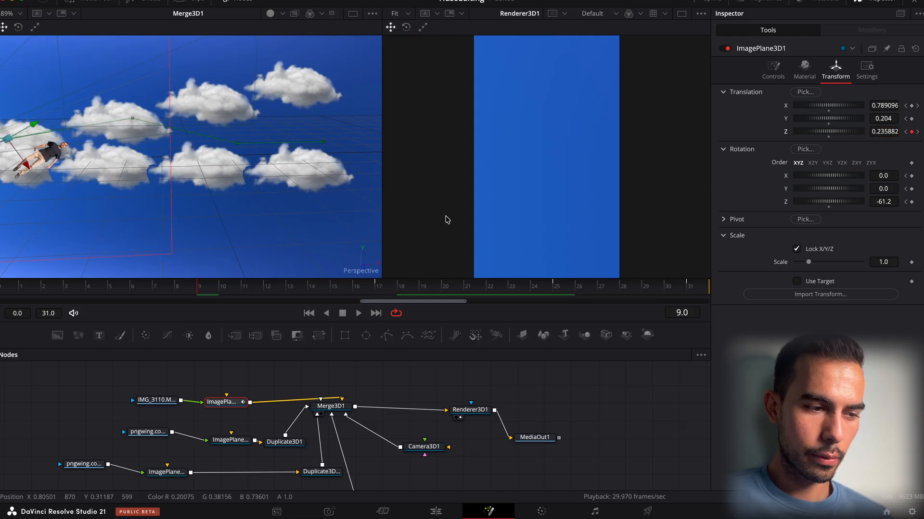
left_click_drag(238, 293, 488, 291)
left_click_drag(558, 287, 377, 311)
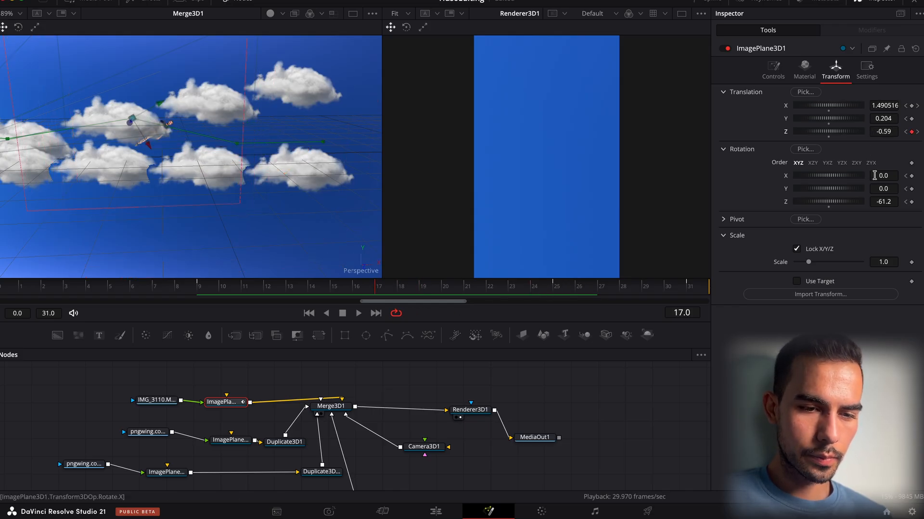
Keyframe the man's Z rotation to -87.9 at frame 17 and -42.3 at frame 25, and adjust his tilt at frame 9.
mouse_move(885, 199)
left_mouse_down()
mouse_move(873, 199)
mouse_move(885, 200)
left_mouse_up()
left_click_drag(488, 289, 562, 293)
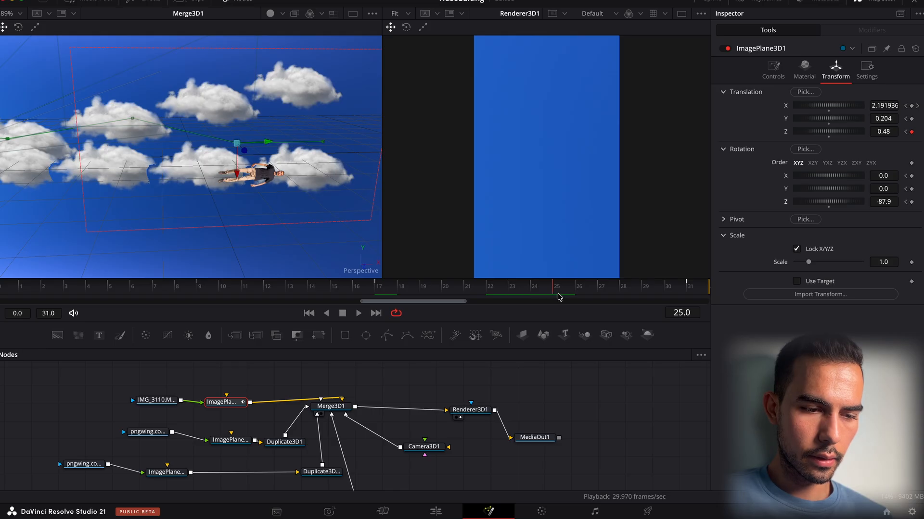
left_click_drag(883, 202, 886, 202)
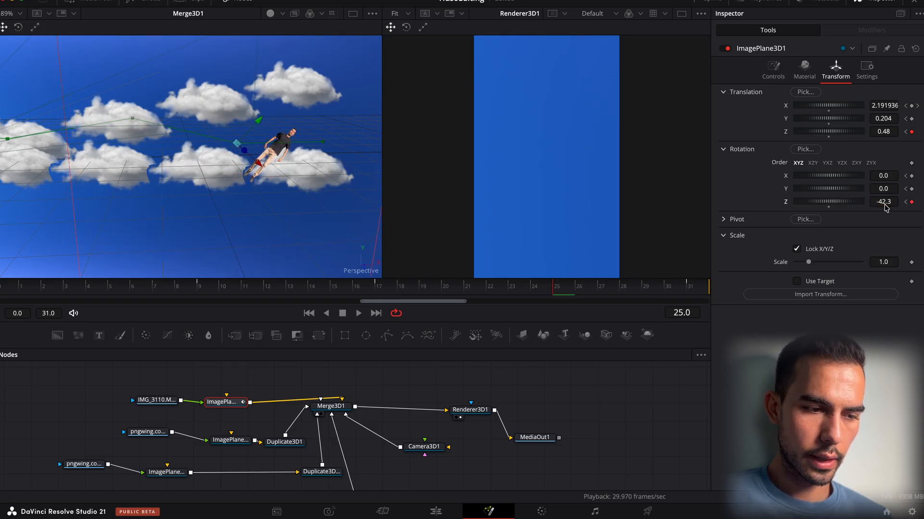
left_click_drag(553, 291, 198, 292)
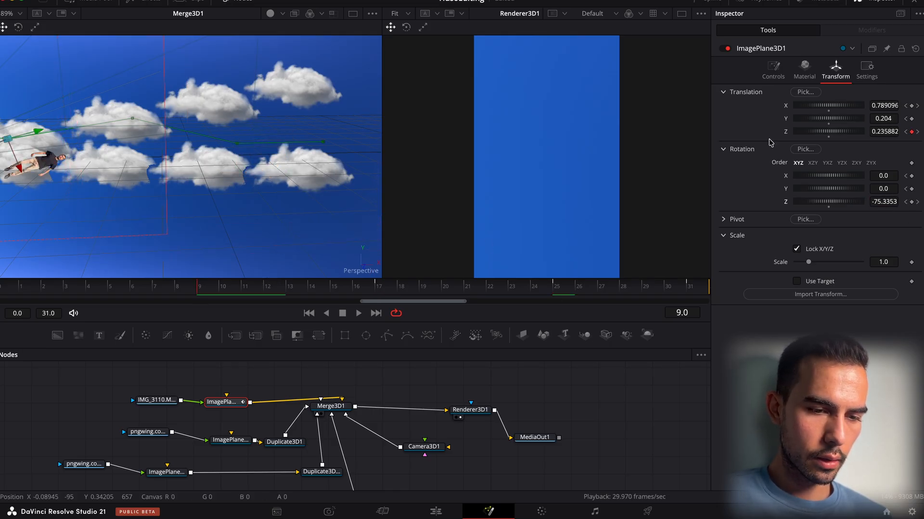
left_click_drag(882, 202, 872, 205)
Set the man's Z rotation to -84.5 at frame 31 and return to the shot's first frame.
left_click_drag(244, 295, 693, 290)
left_click_drag(373, 275, 311, 271)
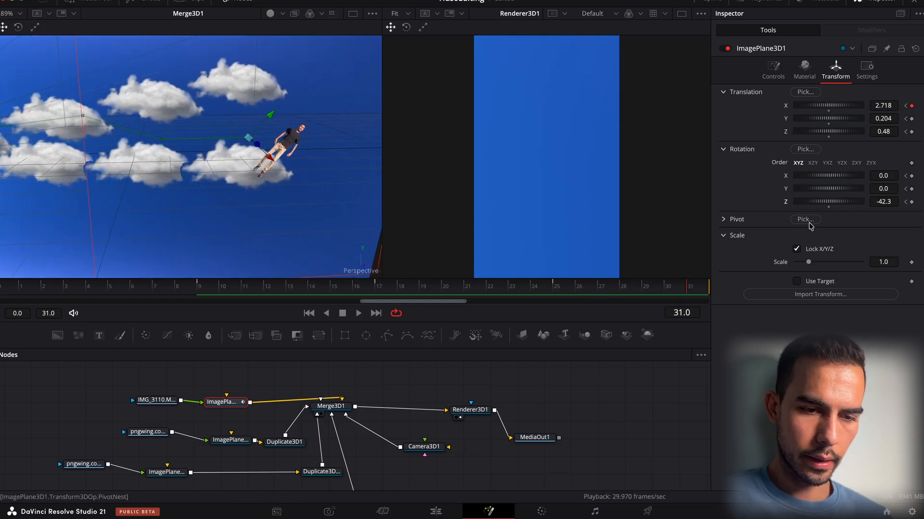
left_click_drag(895, 201, 842, 203)
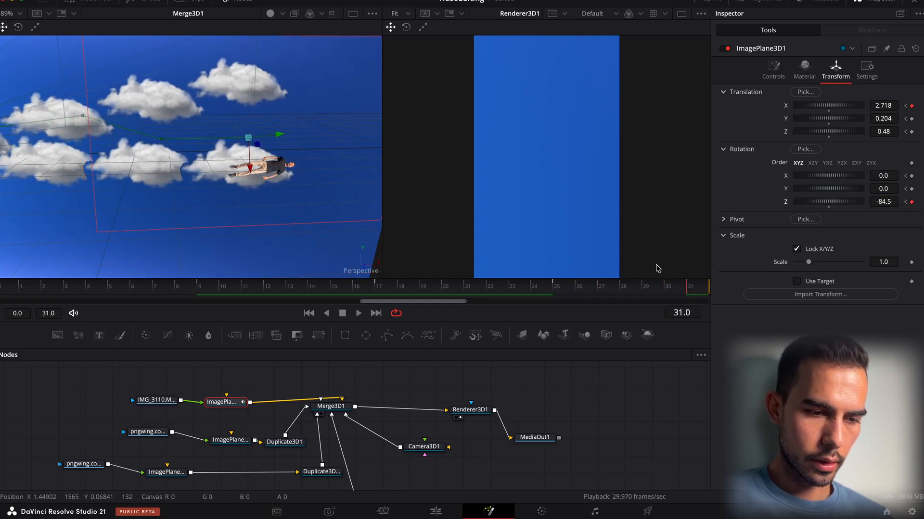
left_click_drag(563, 291, 1, 301)
Keyframe the man's X translation at frame 4, set it to -1.886 at frame 0, and check his entry.
scroll(282, 163, "down", 6)
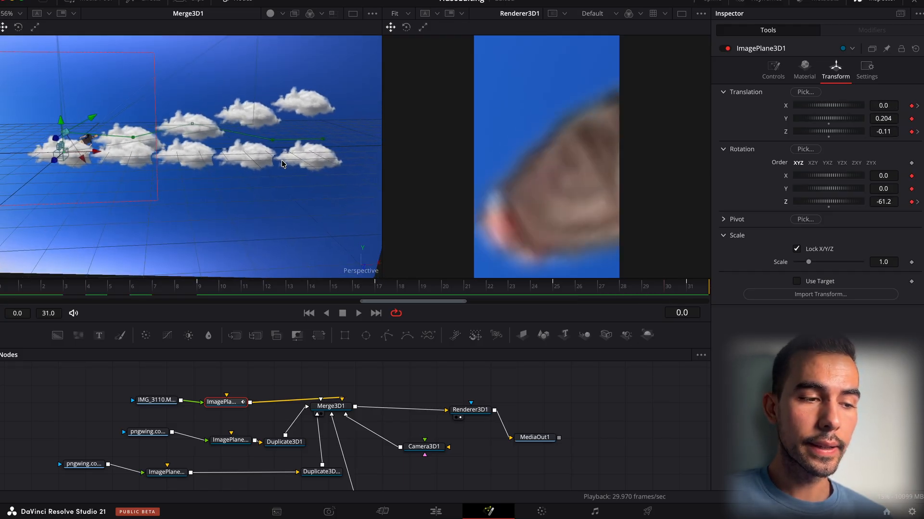
left_click_drag(282, 164, 197, 174)
scroll(188, 161, "up", 6)
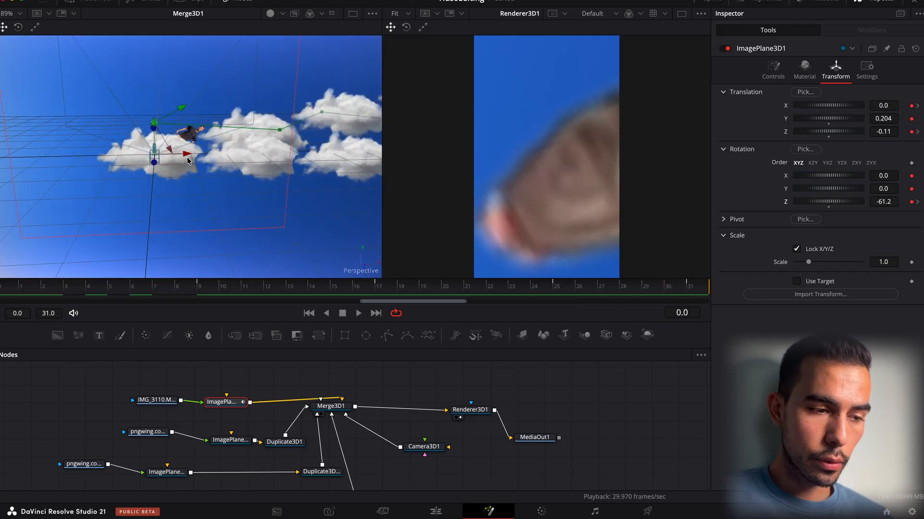
left_click_drag(13, 294, 94, 292)
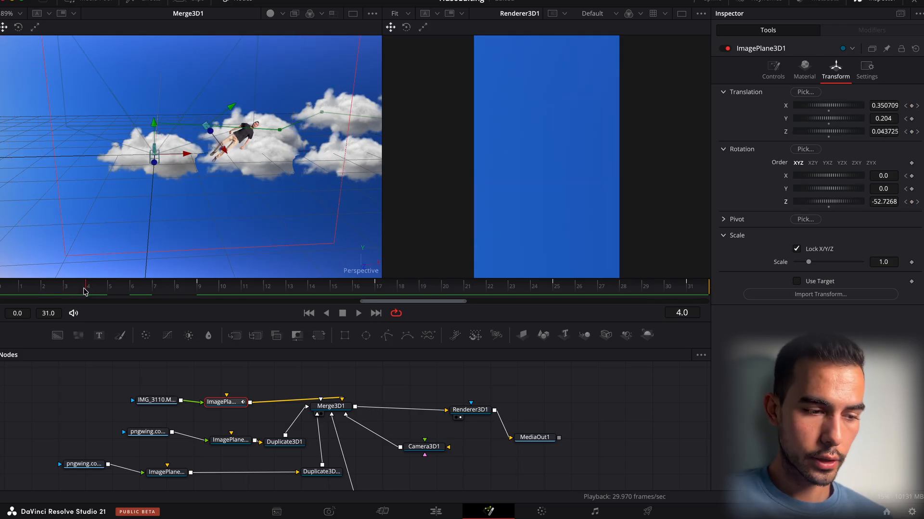
left_click(911, 105)
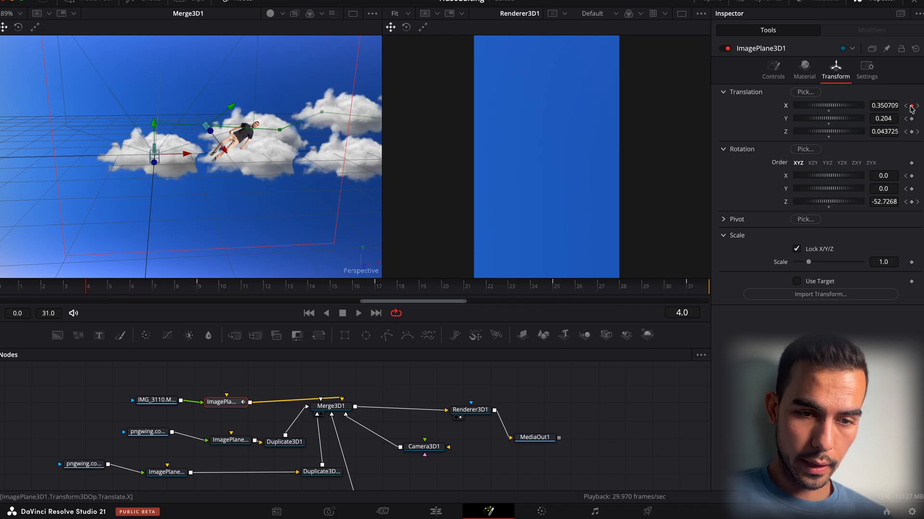
key("Home")
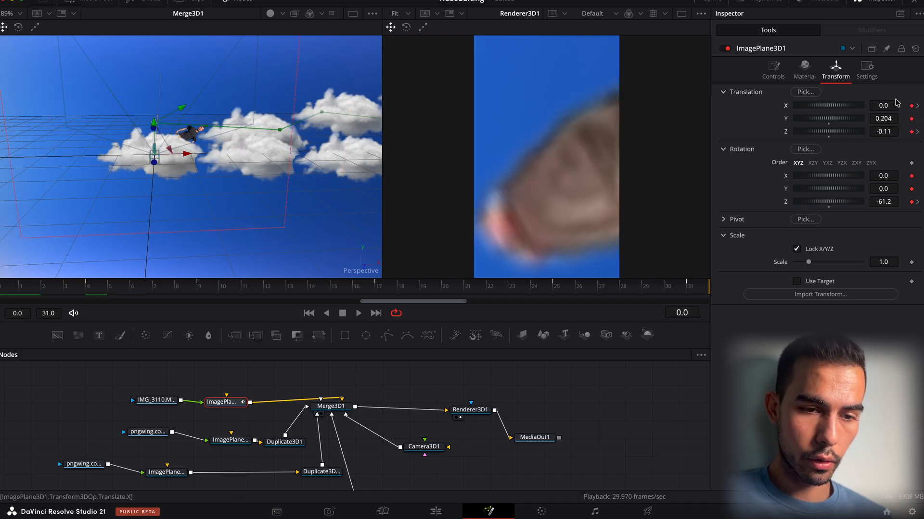
left_click_drag(892, 108, 807, 108)
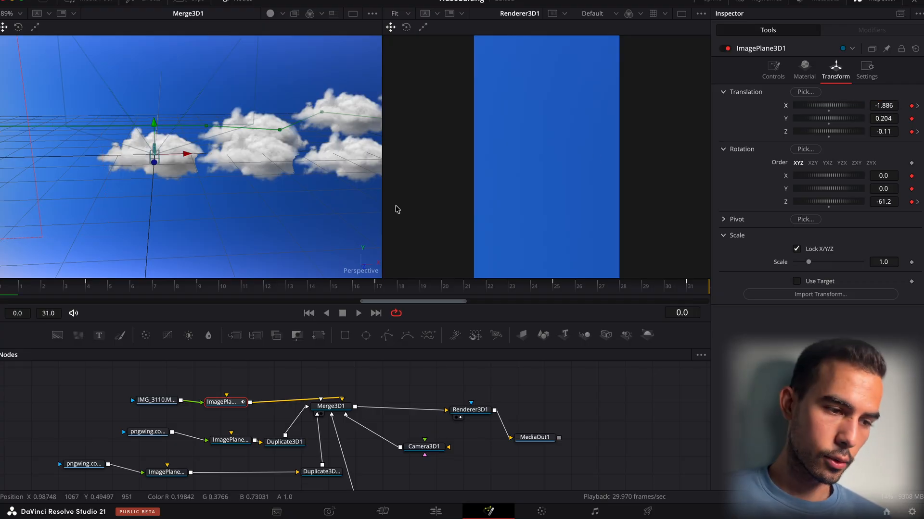
left_click_drag(15, 291, 88, 299)
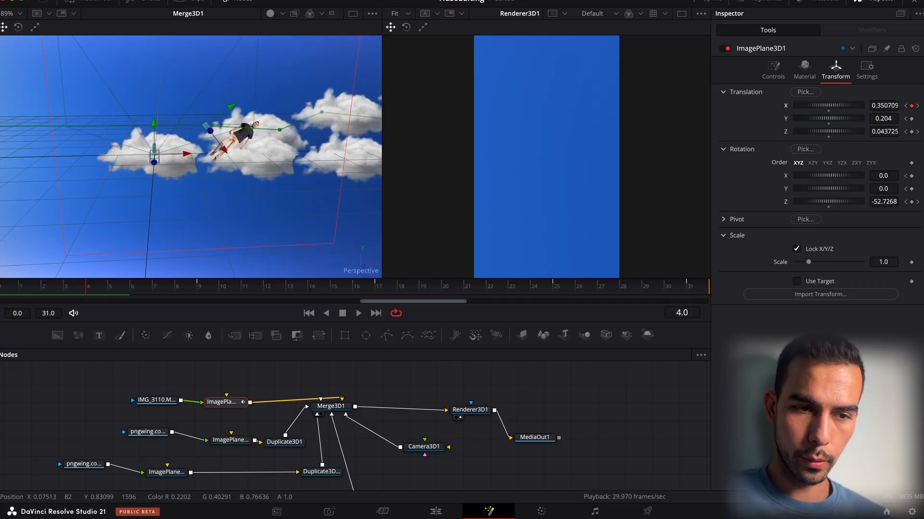
Select all of the man's animation keyframes in the Spline editor and smooth their curves, leaving the editor closed.
left_click(706, 1)
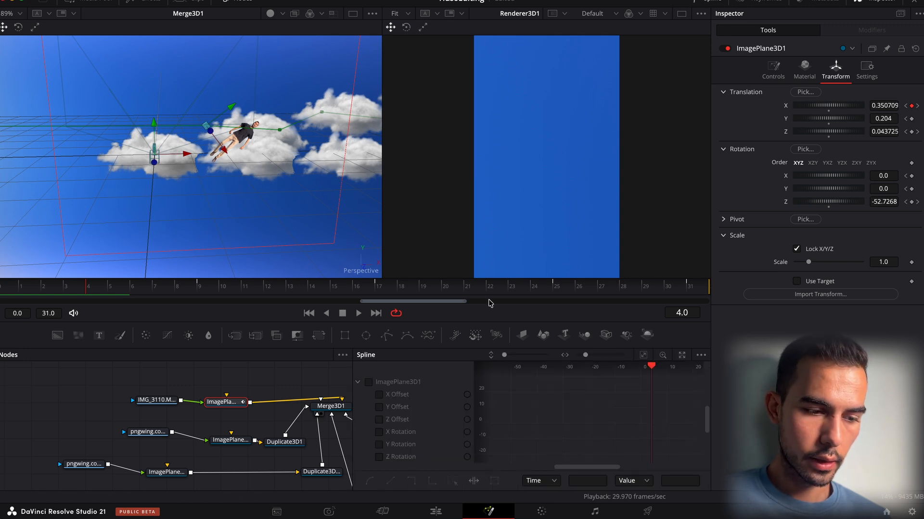
left_click(642, 356)
key("ctrl+a")
key("shift+s")
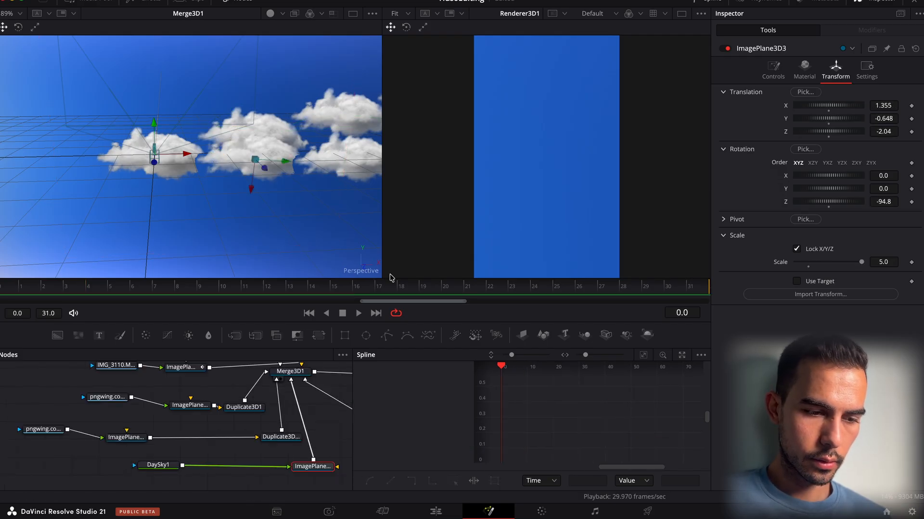
left_click(704, 2)
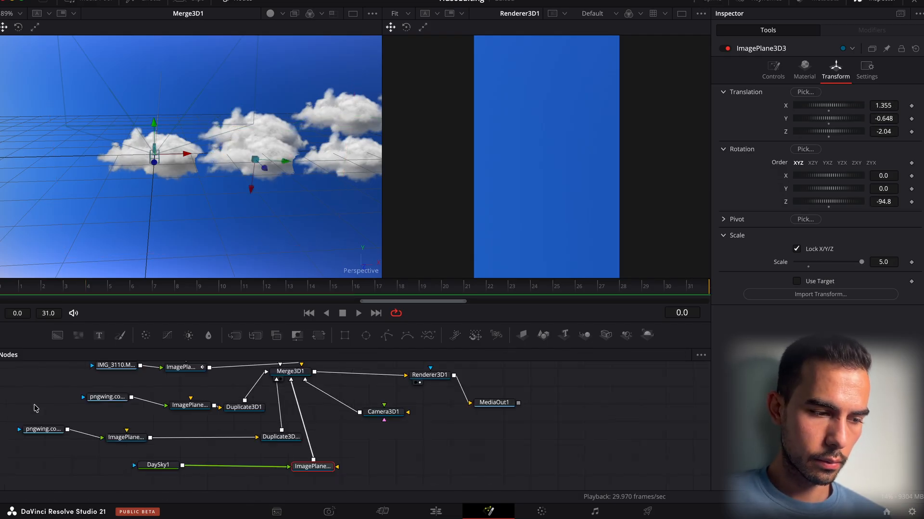
Play back the man's flight past the clouds in the Merge3D1 scene and review the motion.
key("space")
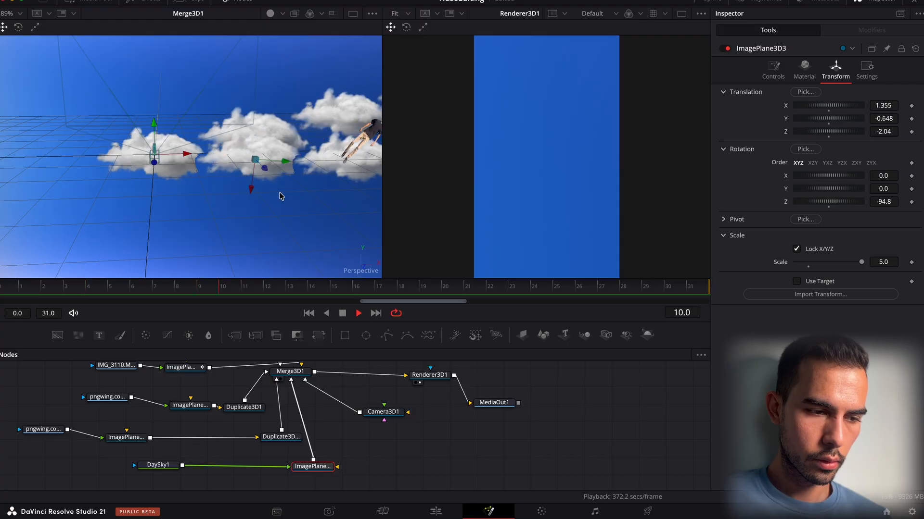
scroll(340, 171, "down", 5)
scroll(332, 174, "down", 1)
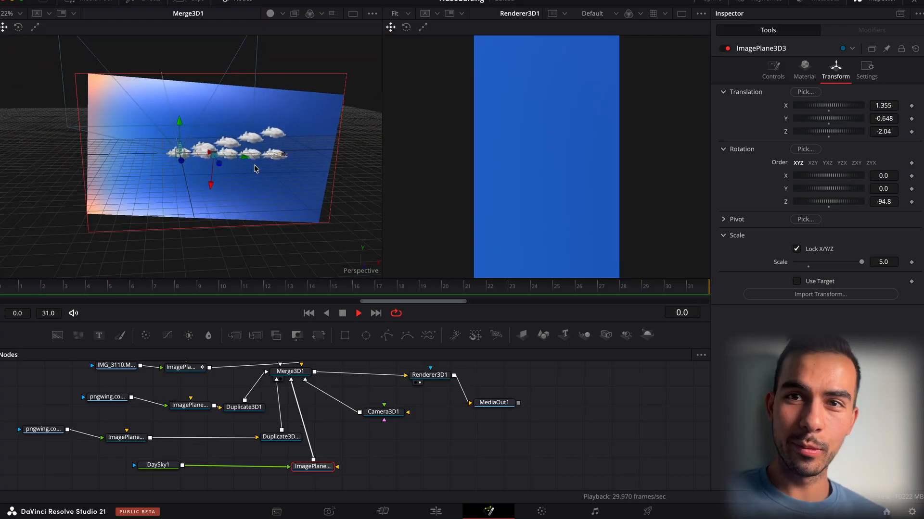
scroll(254, 168, "up", 5)
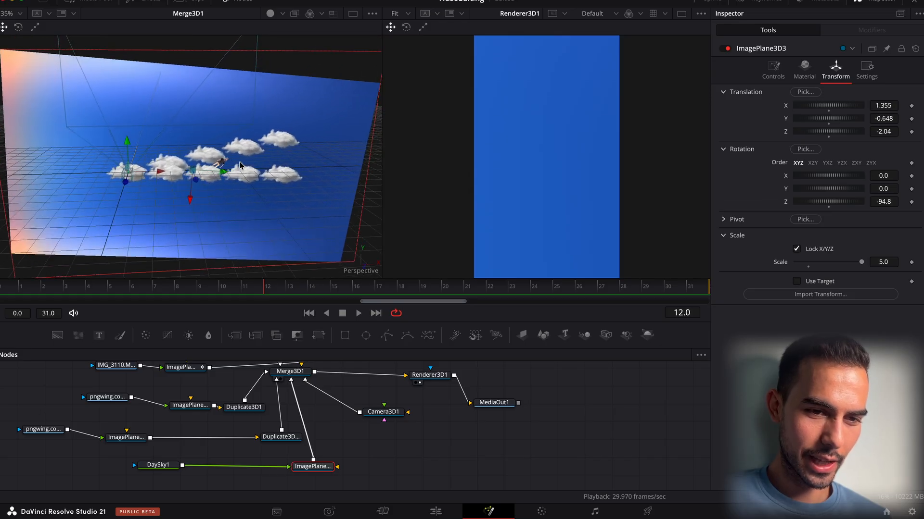
scroll(202, 179, "up", 1)
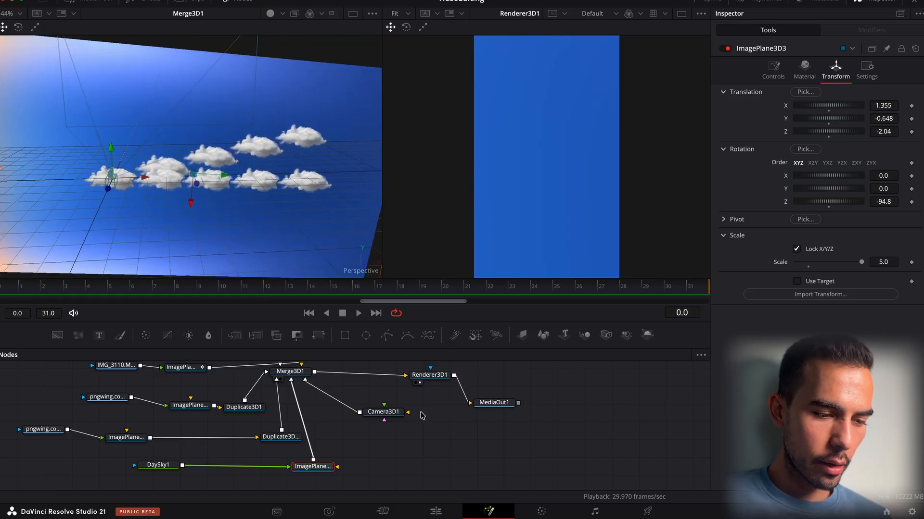
Position Camera3D1 on the man at frame 4 with translation X 0.559, Y 0.042, Z 3.7, and keyframe all three axes.
left_click(389, 414)
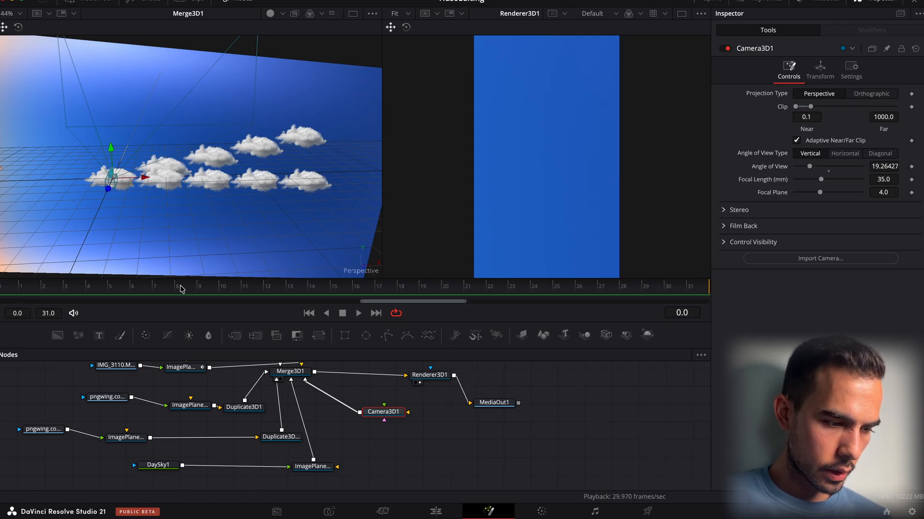
left_click(821, 69)
left_click_drag(874, 103, 889, 138)
key("super+z")
left_click(911, 132)
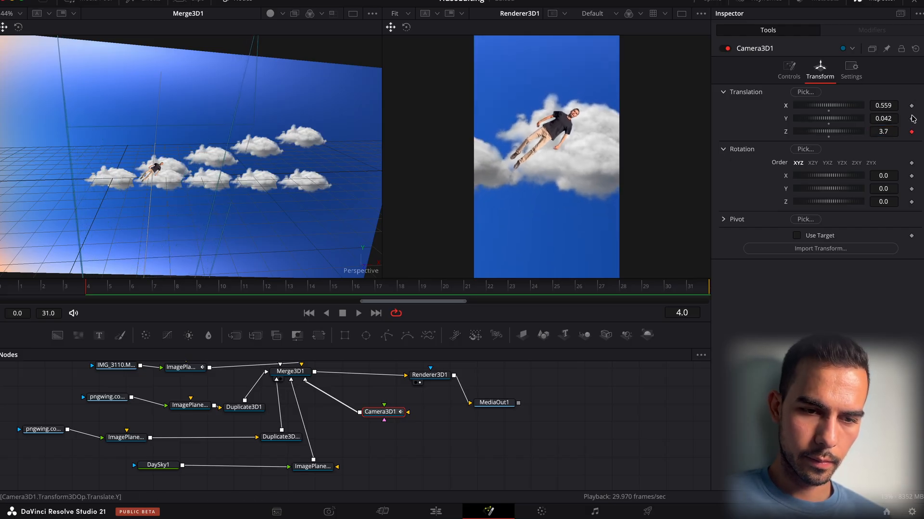
left_click(911, 118)
left_click(911, 106)
Set the camera's X translation to 0.449 at frame 0 and scrub forward to check the framing.
left_click(1, 289)
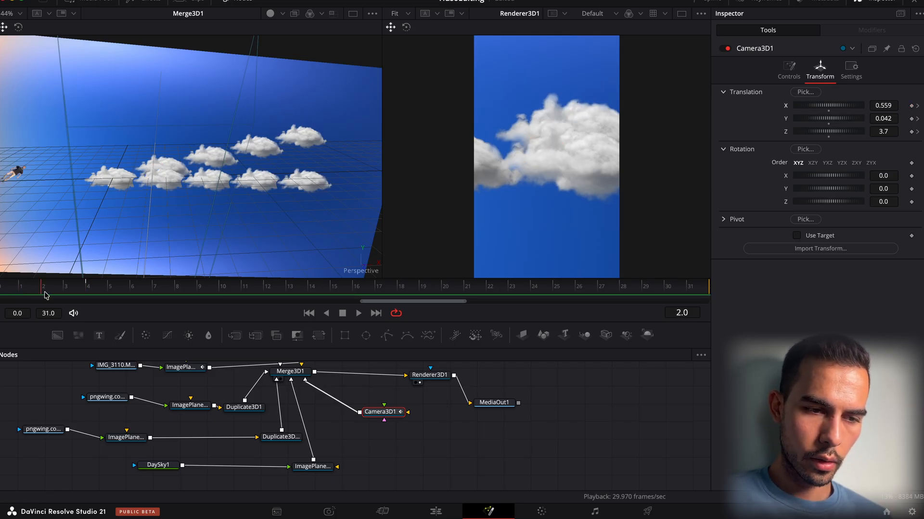
left_click_drag(45, 295, 1, 293)
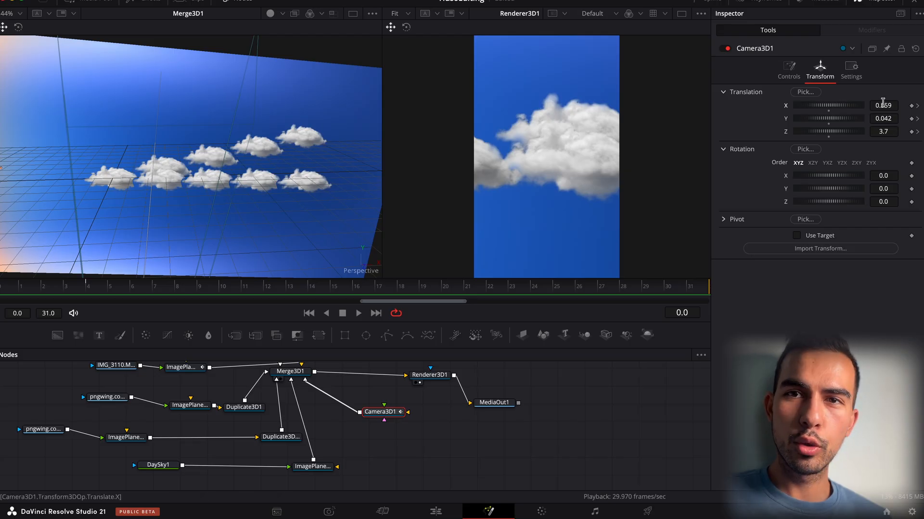
left_click_drag(881, 103, 828, 103)
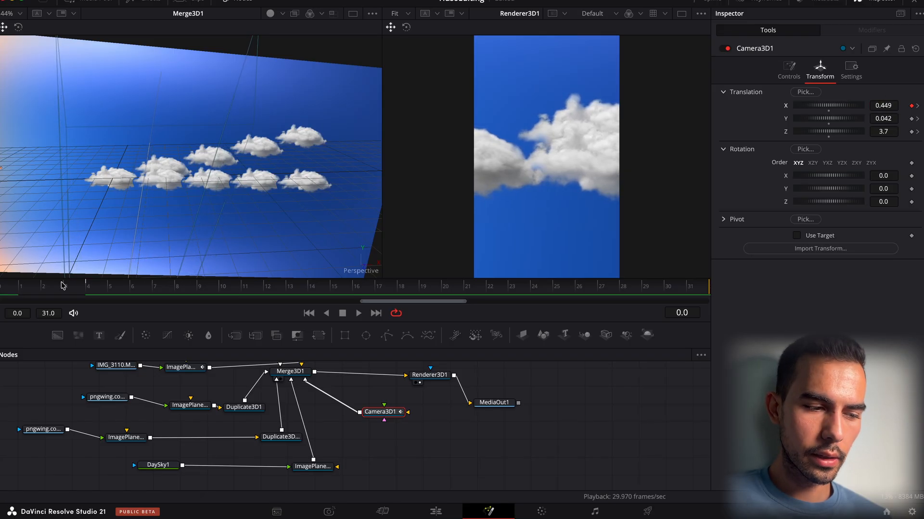
left_click_drag(10, 292, 250, 287)
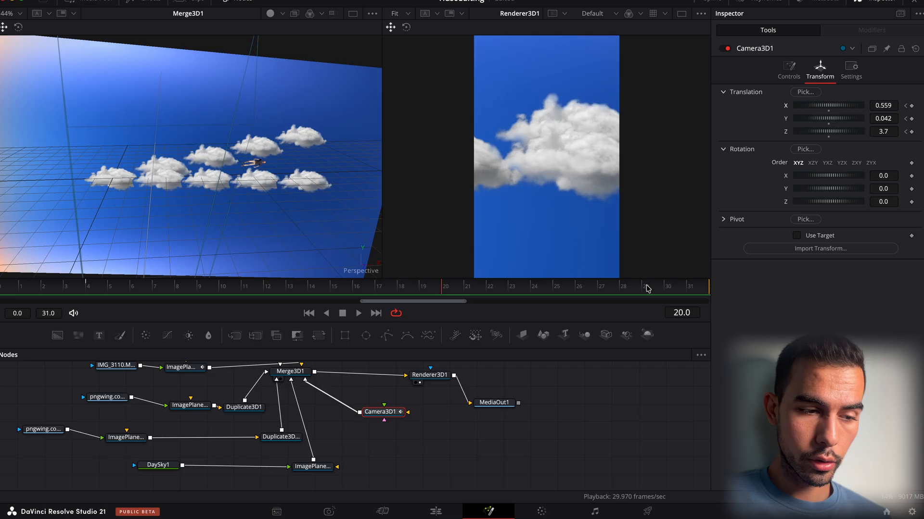
Keyframe the camera's translation near the shot's end, and at frame 13 set it to X 1.765667, Y 0.111666, Z 2.246667.
left_click_drag(885, 104, 895, 119)
left_click_drag(425, 286, 290, 298)
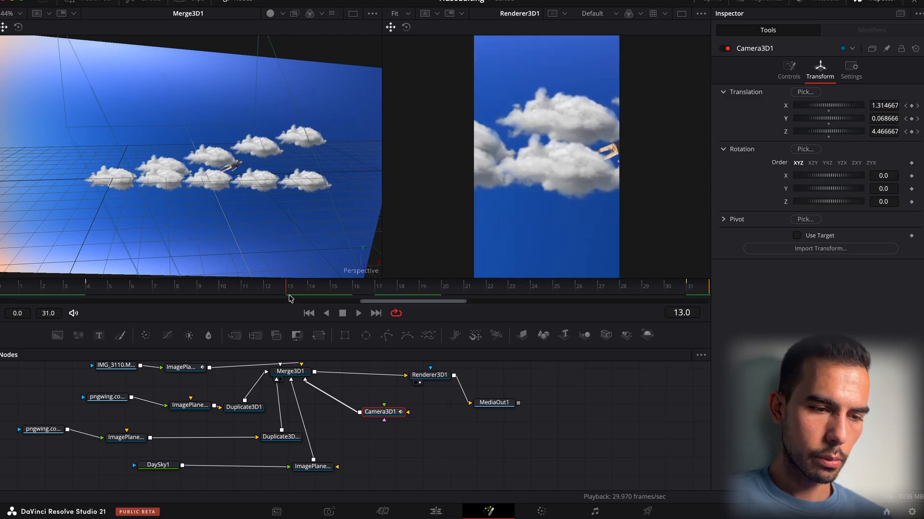
left_click_drag(876, 116, 891, 105)
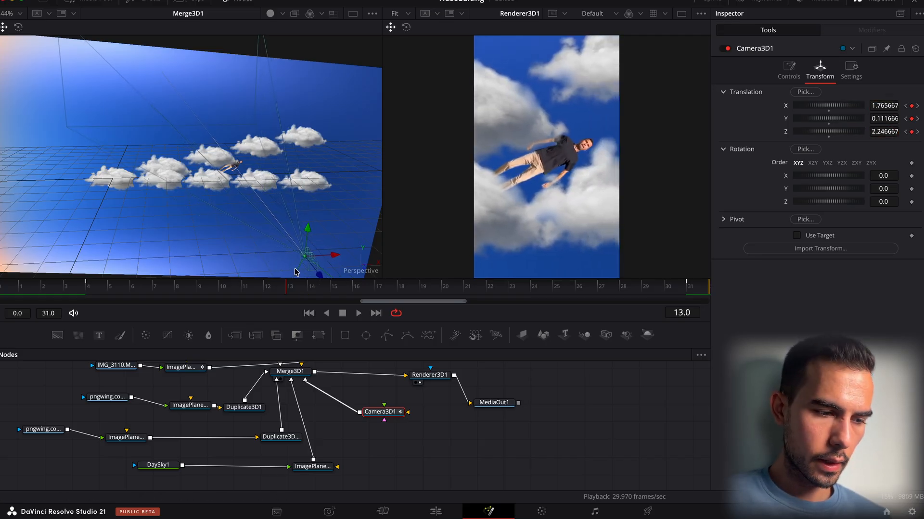
left_click_drag(242, 293, 175, 294)
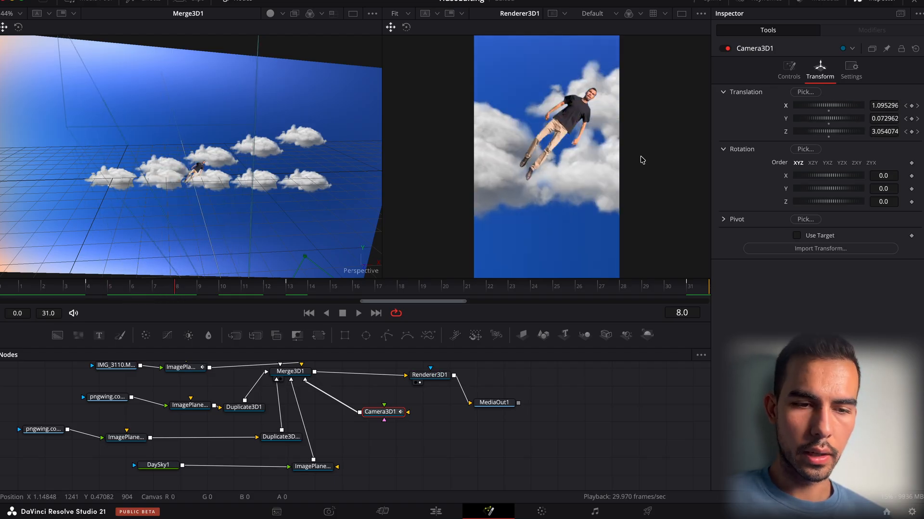
Move the camera farther back on Z at frame 8, adjust its translation at frame 19, undo the last change, and check through frame 31.
left_click_drag(876, 131, 894, 131)
left_click_drag(212, 293, 429, 290)
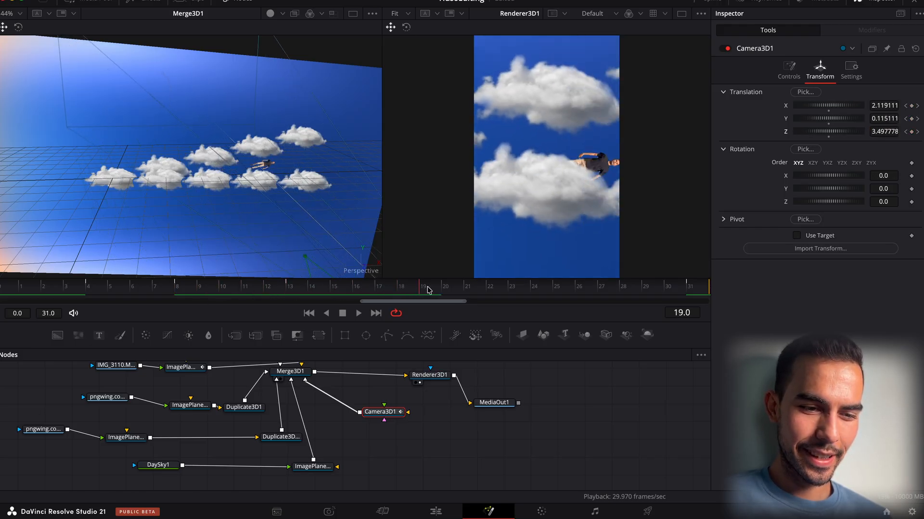
mouse_move(883, 118)
left_mouse_down()
mouse_move(891, 124)
mouse_move(899, 105)
mouse_move(884, 109)
left_mouse_up()
key("super+z")
left_click_drag(424, 289, 693, 287)
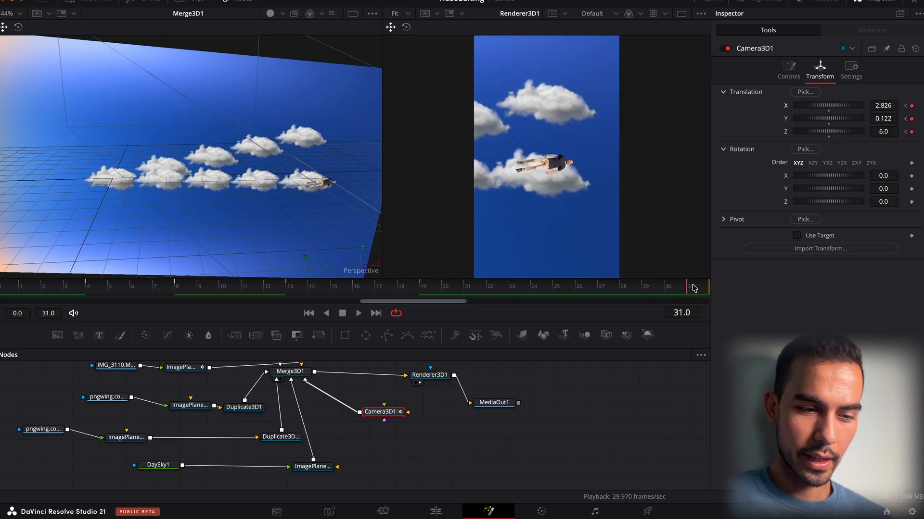
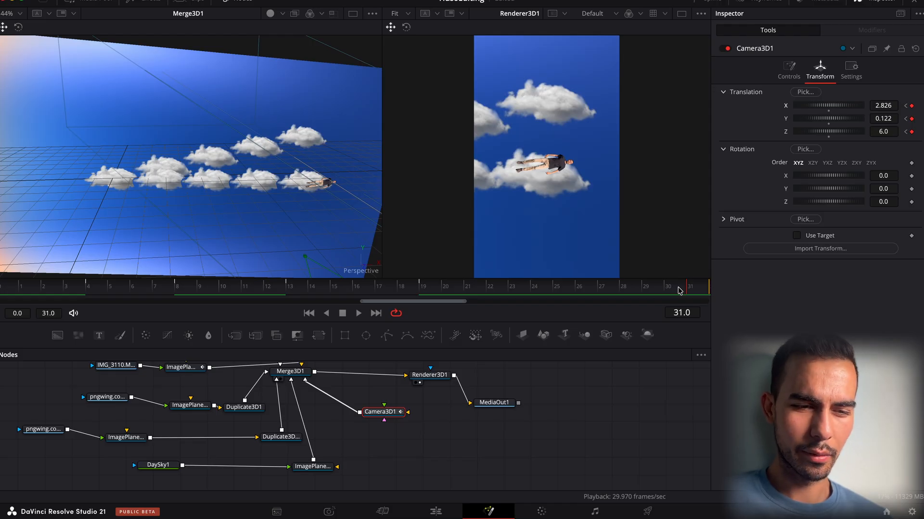
Keyframe the X translation of the man's image plane at frame 28 and set it to 4.064 at frame 31.
left_click_drag(678, 290, 627, 295)
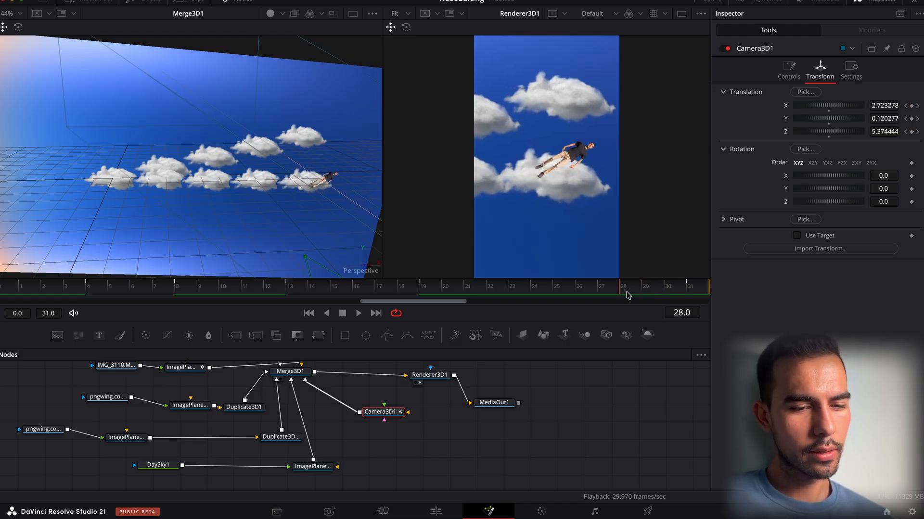
scroll(200, 405, "up", 3)
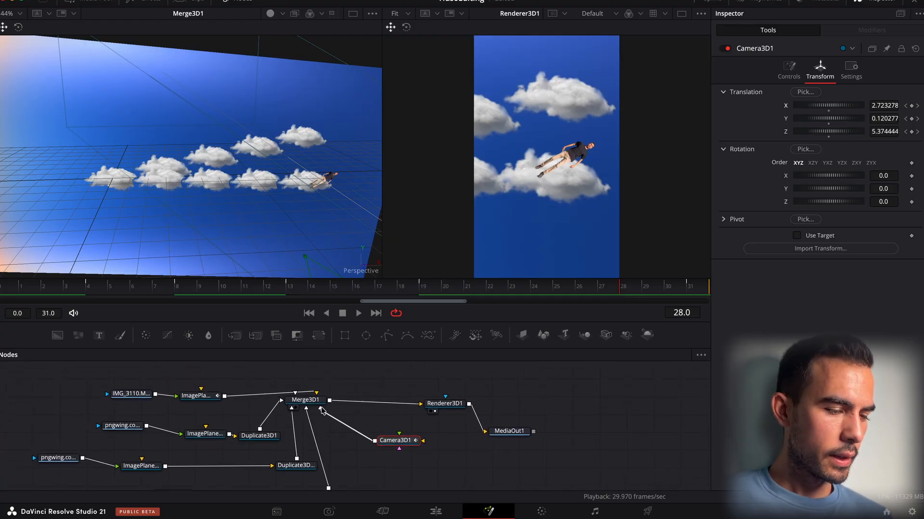
left_click(200, 405)
left_click(910, 106)
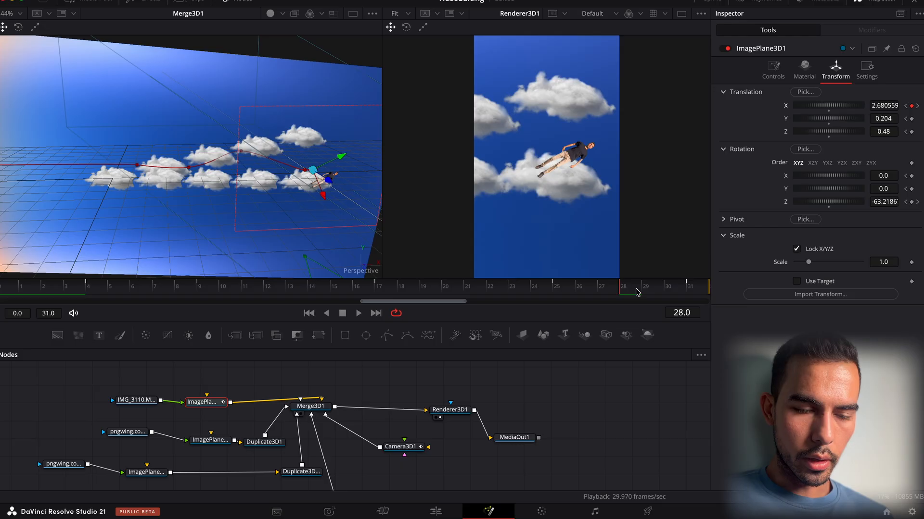
left_click_drag(637, 292, 688, 291)
left_click_drag(874, 104, 874, 106)
left_click_drag(584, 287, 687, 292)
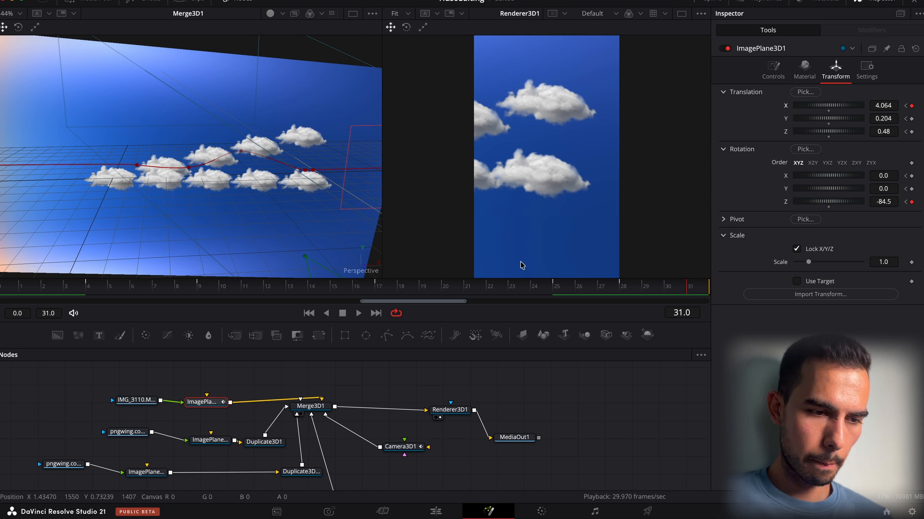
Change Renderer3D1's renderer type to Hardware Renderer and enable motion blur on it.
left_click(867, 75)
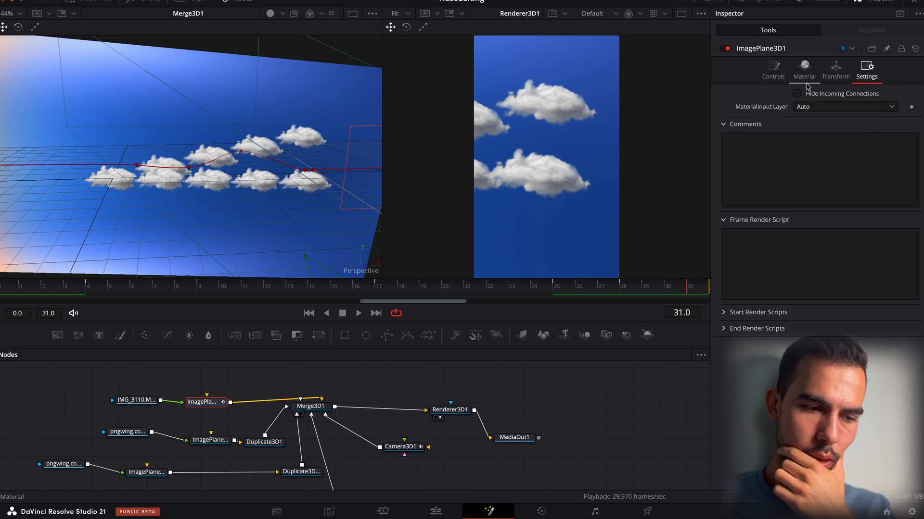
left_click(454, 413)
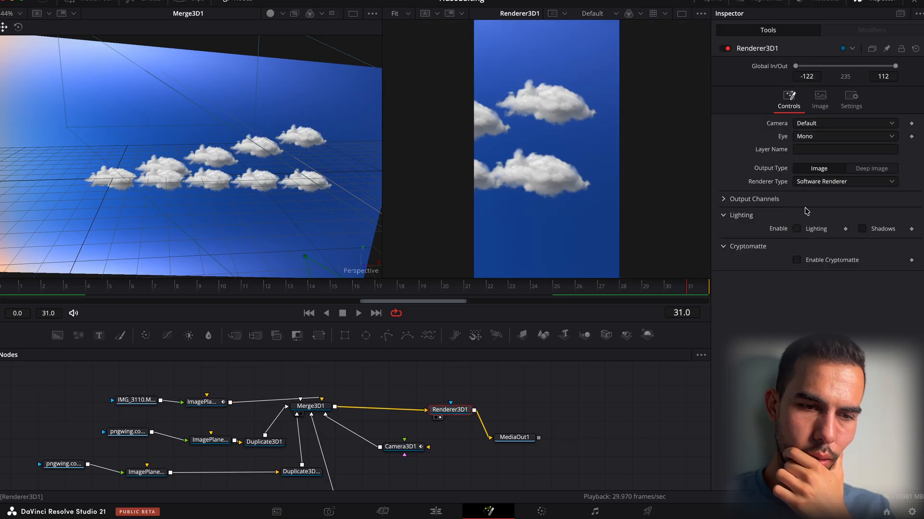
left_click(861, 186)
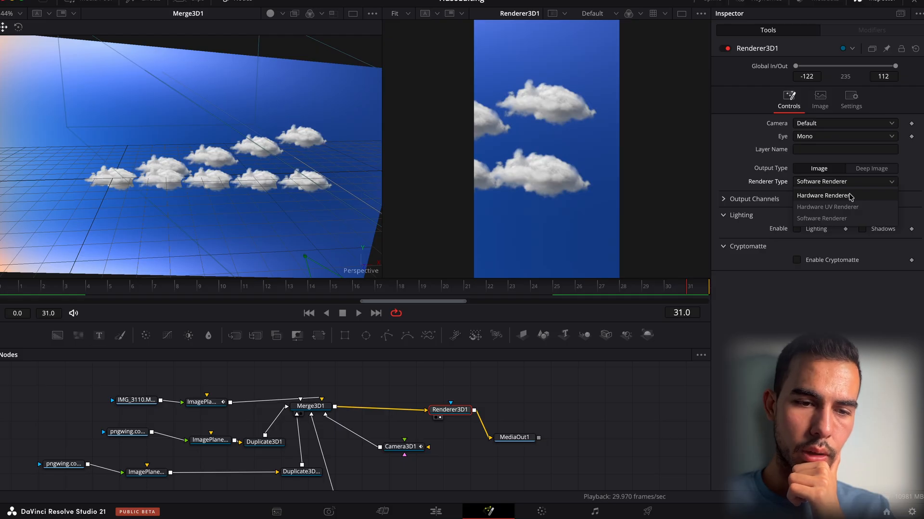
left_click(850, 196)
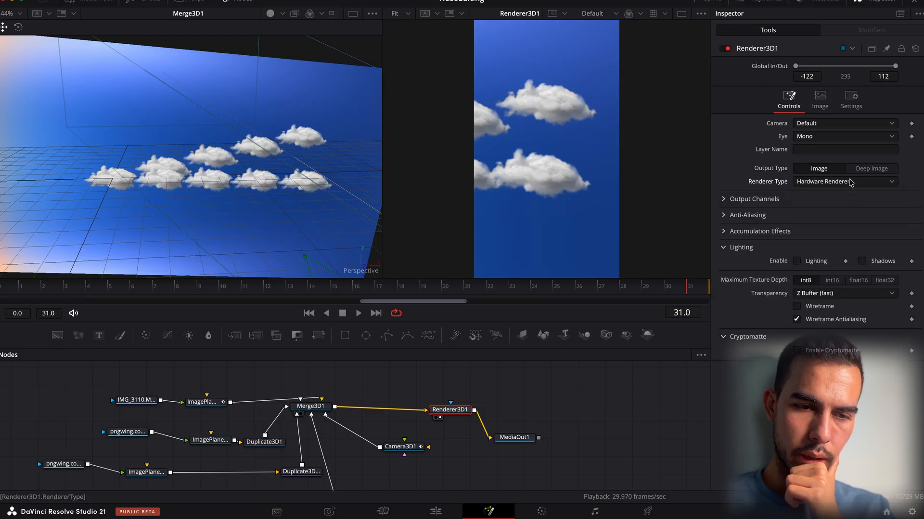
left_click(853, 103)
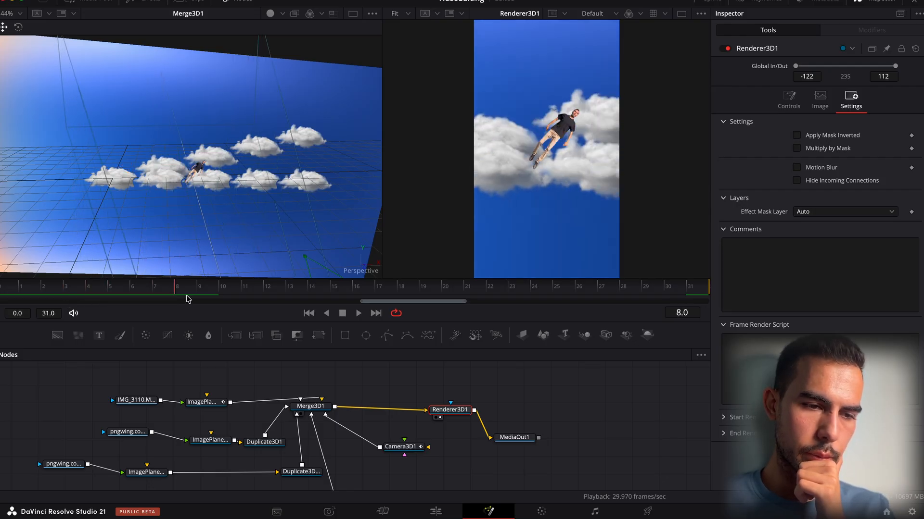
left_click_drag(188, 298, 210, 299)
left_click(823, 167)
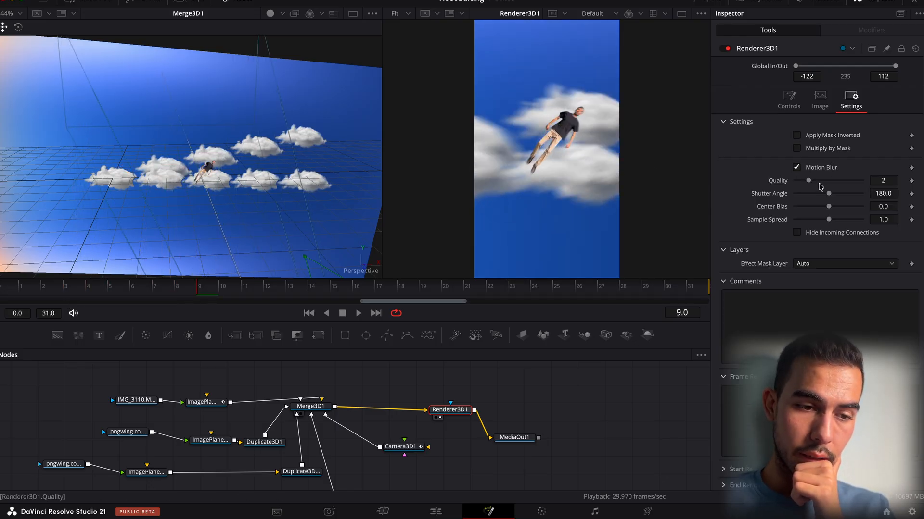
Return to the Edit page and render the flying clip in place as QuickTime, Apple ProRes, type Apple ProRes 422.
left_click(435, 511)
double_click(586, 414)
right_click(578, 402)
left_click(573, 410)
right_click(574, 414)
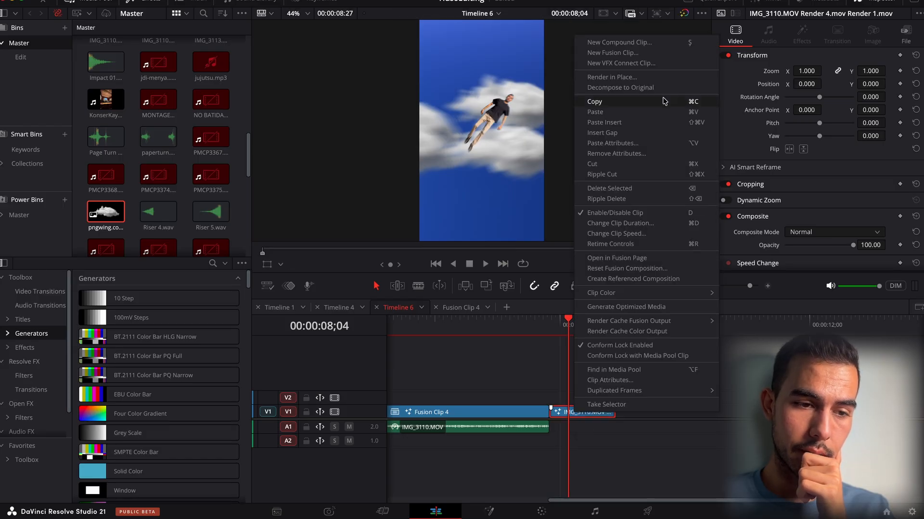
left_click(645, 83)
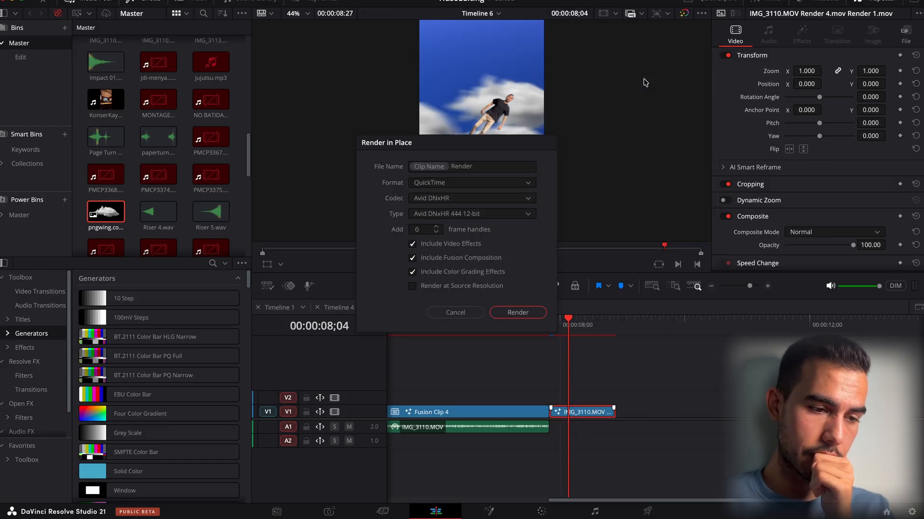
left_click(473, 204)
left_click(466, 214)
left_click(504, 309)
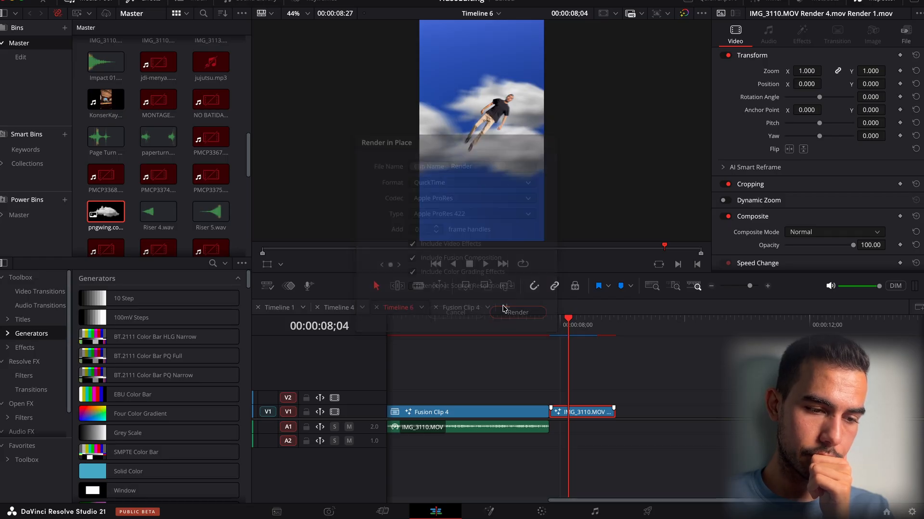
left_click(661, 277)
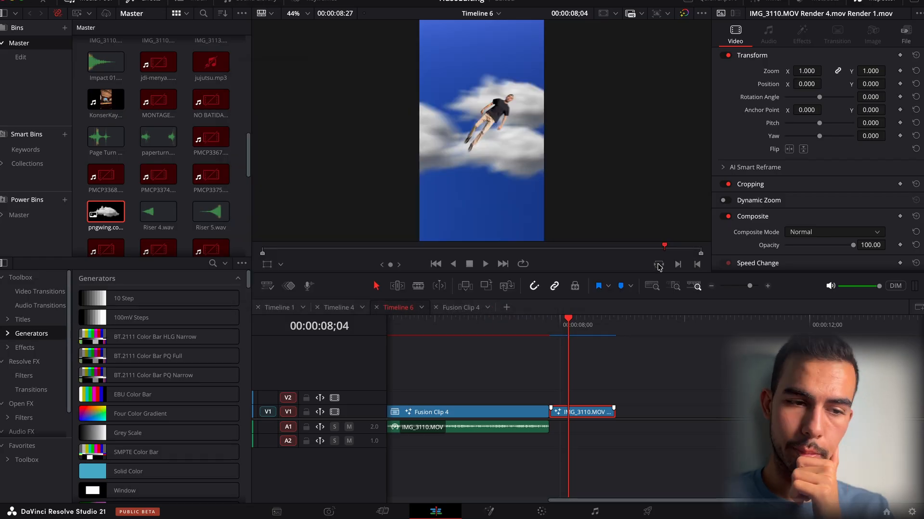
left_click(659, 264)
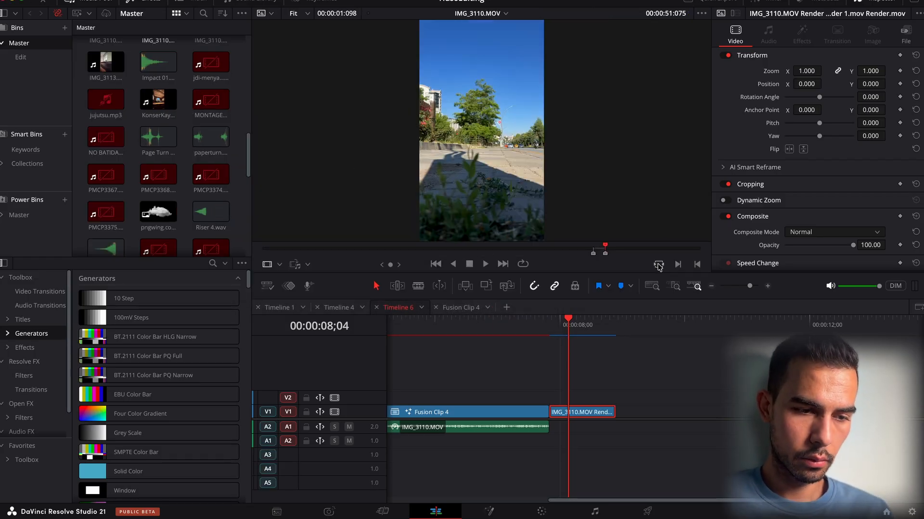
key("Up")
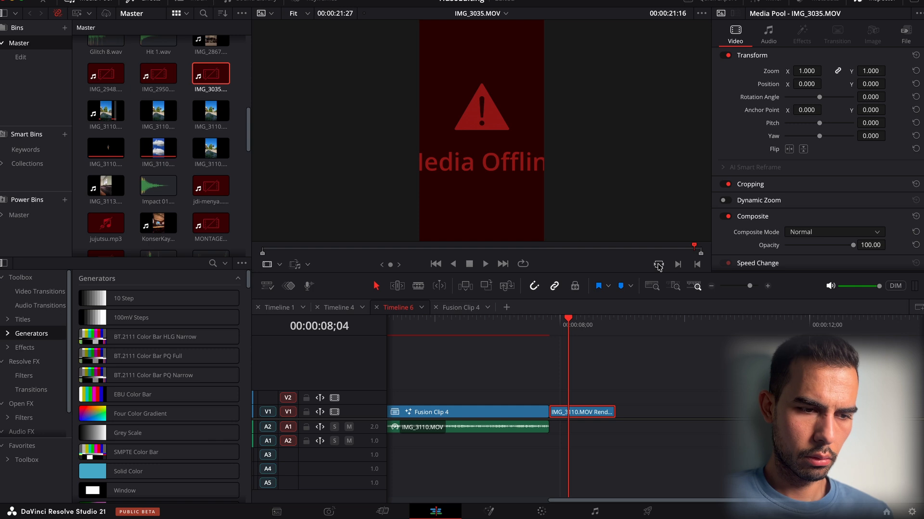
Play back the flying clip in Timeline 6 several times to review the camera move and motion blur.
left_click(566, 337)
key("space")
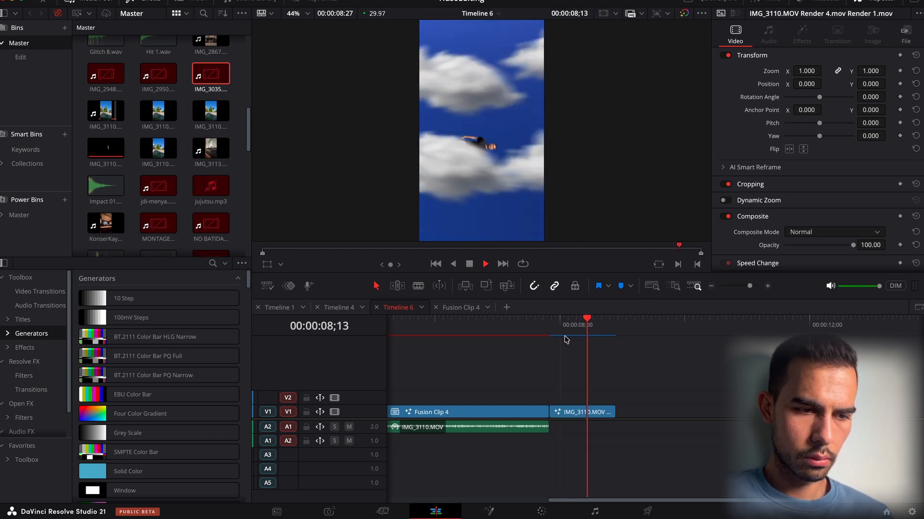
left_click(549, 330)
key("space")
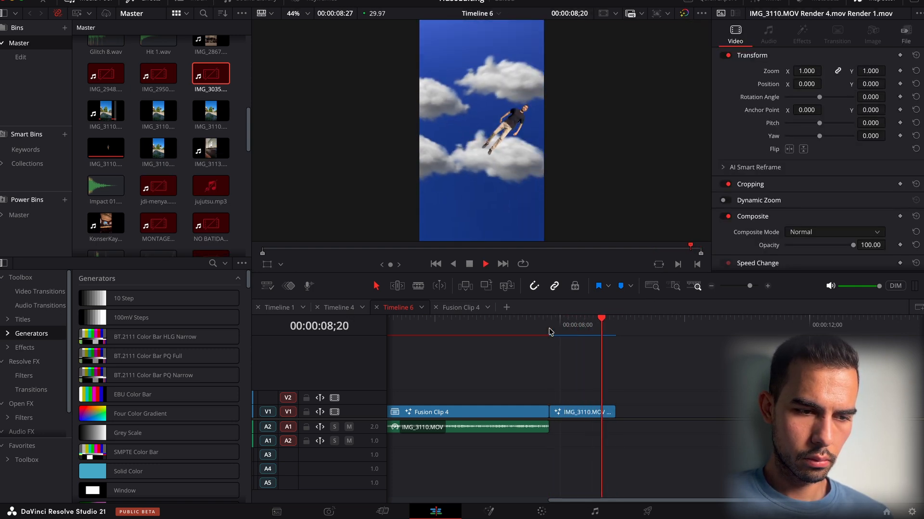
left_click(550, 331)
key("space")
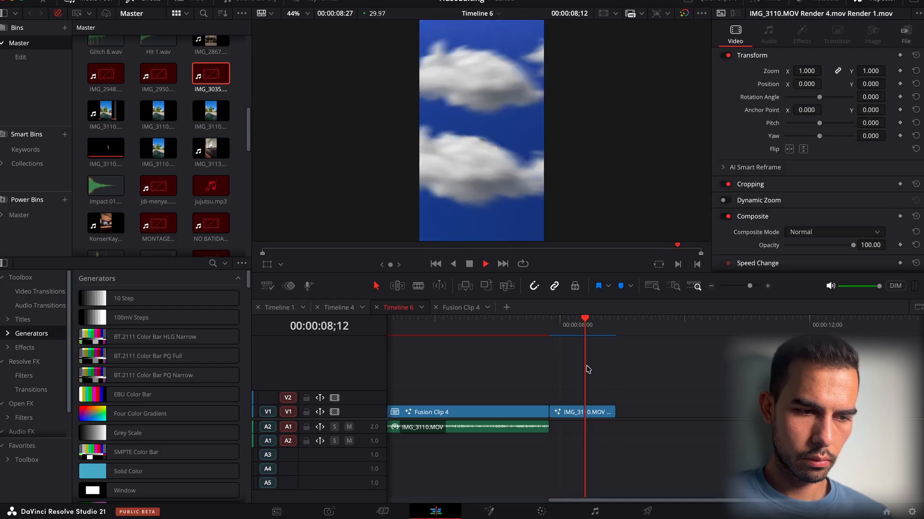
left_click(565, 331)
key("space")
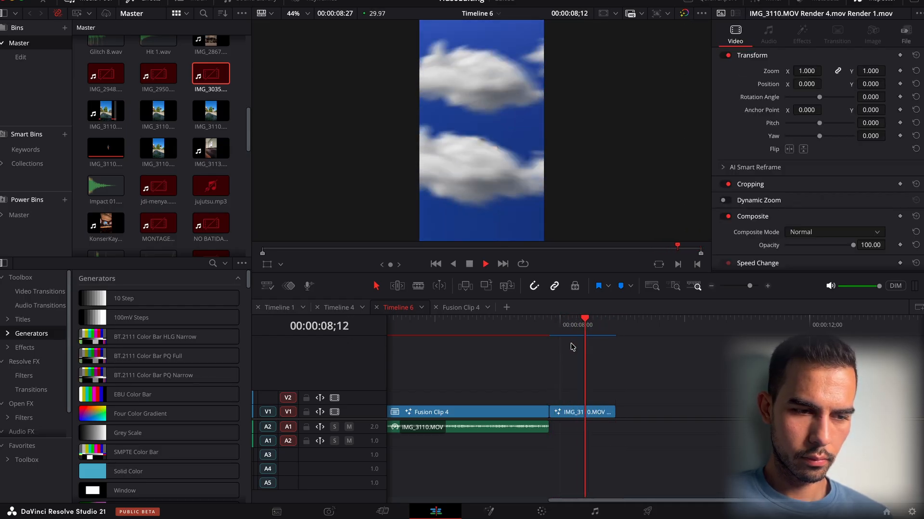
left_click(560, 331)
key("space")
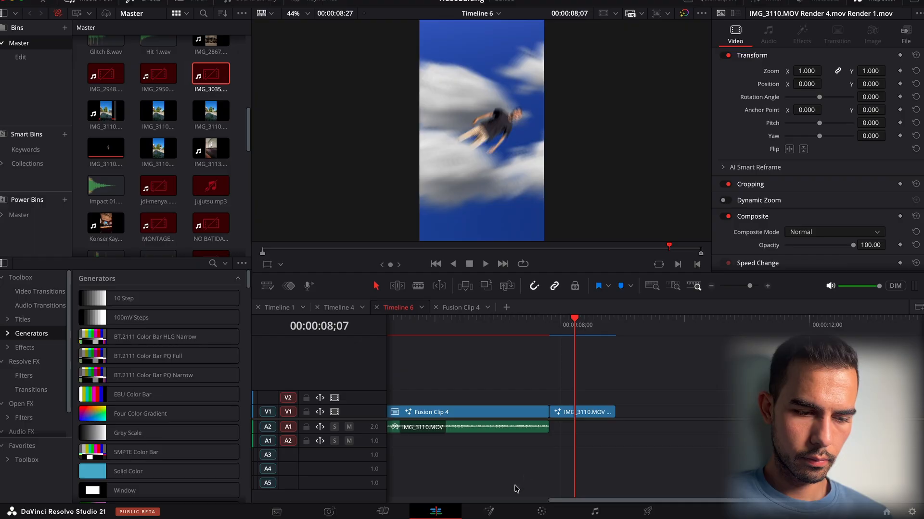
Smooth all keyframes on Camera3D1's X, Y and Z offset curves in Fusion's Spline editor and play back the motion.
left_click(503, 511)
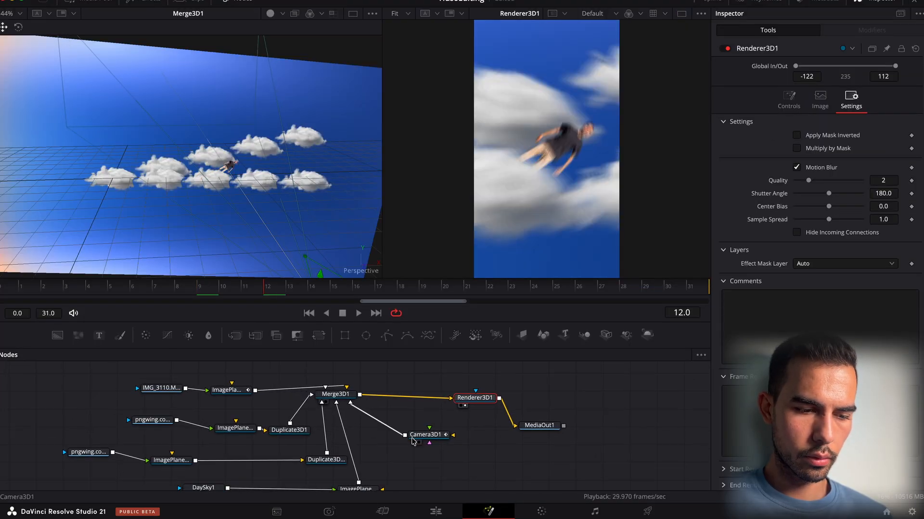
left_click(418, 435)
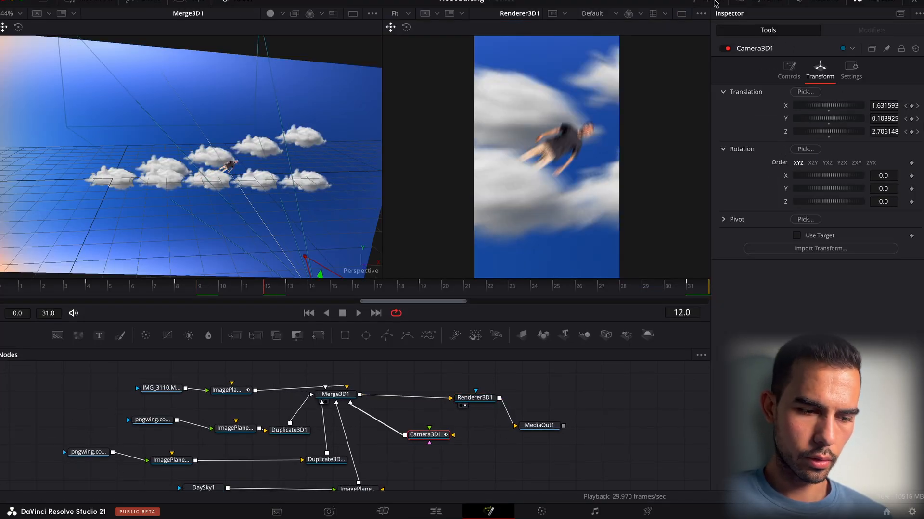
key("F7")
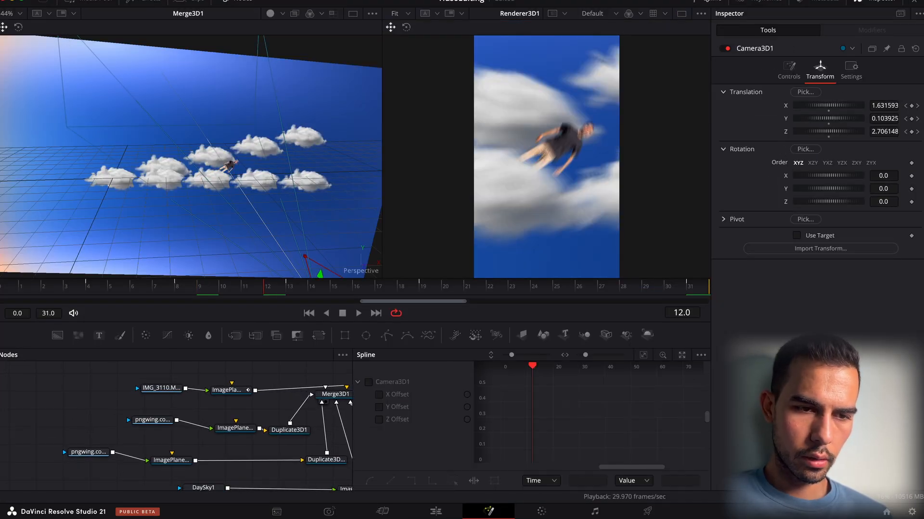
left_click(397, 384)
left_click(642, 357)
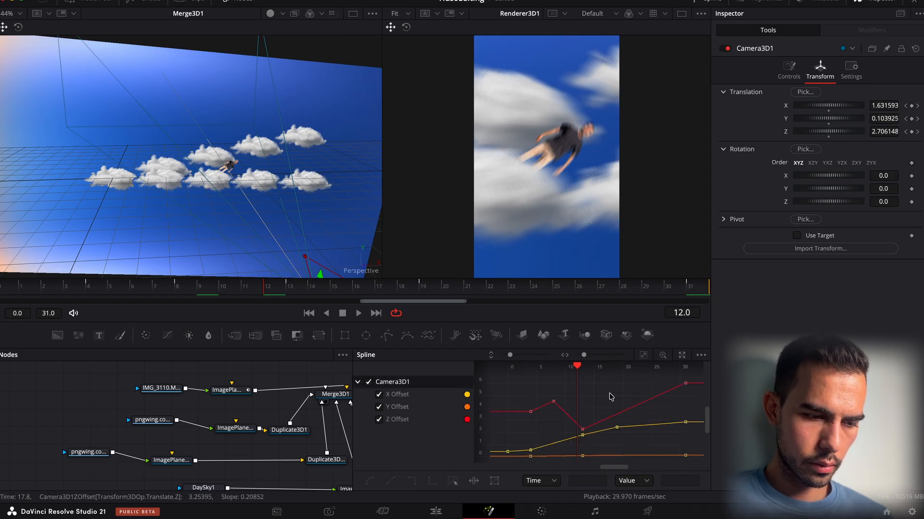
key("super+a")
key("s")
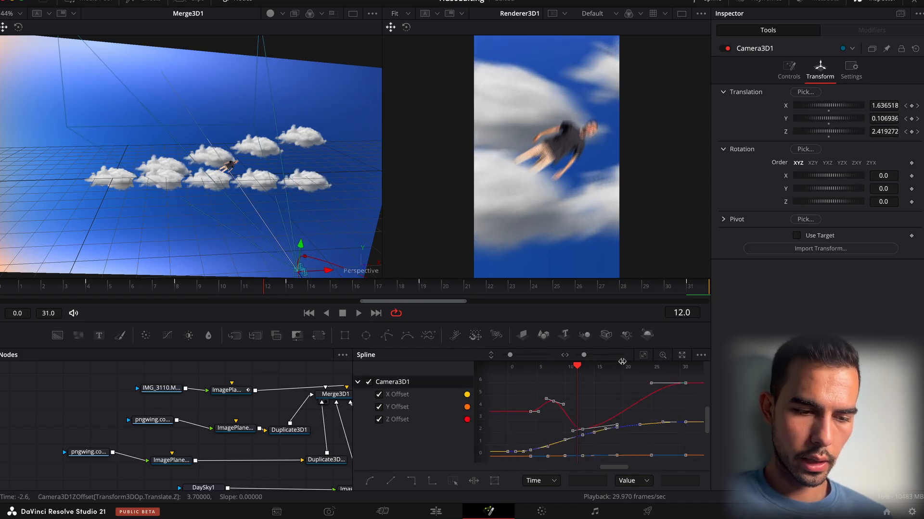
key("space")
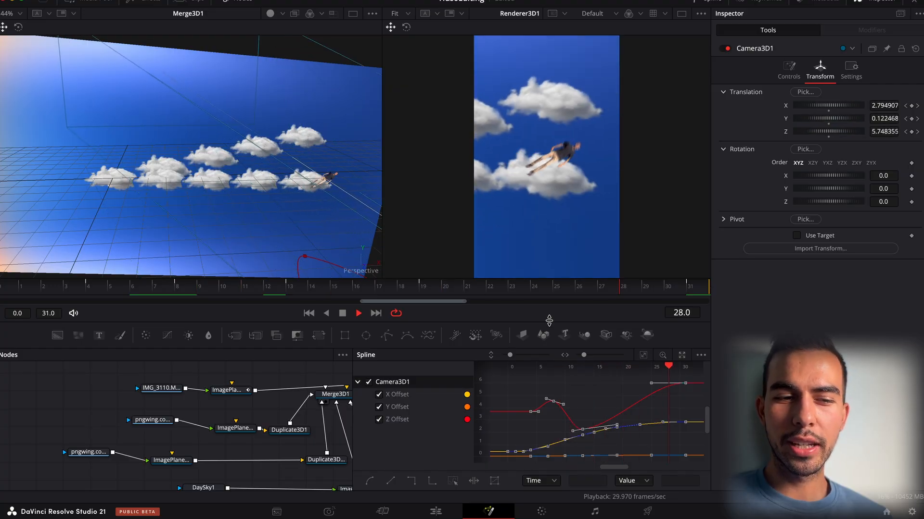
key("space")
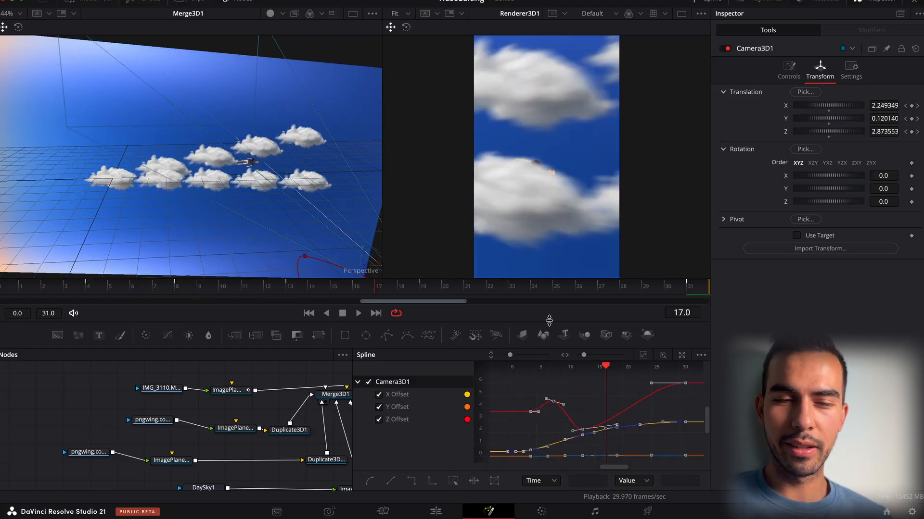
Copy the IMG_3113.MOV clip from Timeline 4 and paste it into Timeline 6 after the flying clip, at 00:00:08;27.
left_click(438, 511)
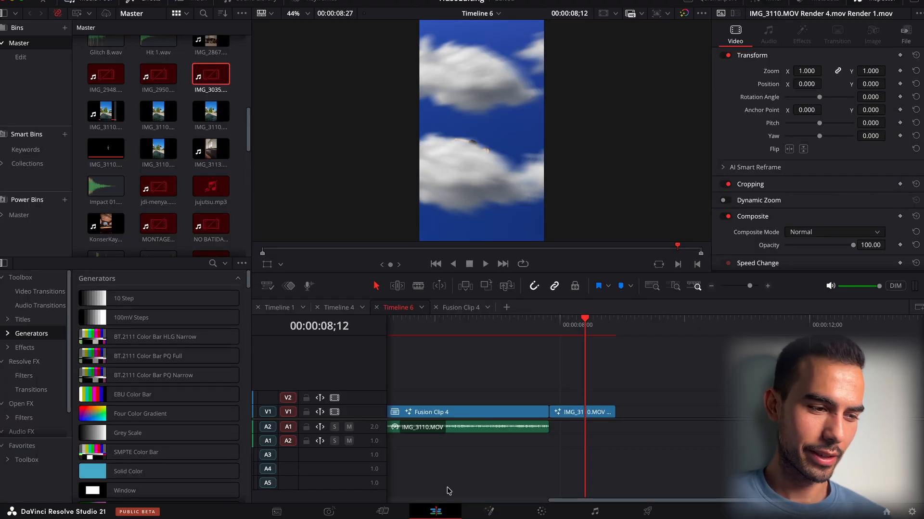
left_click(339, 308)
scroll(530, 388, "left", 4)
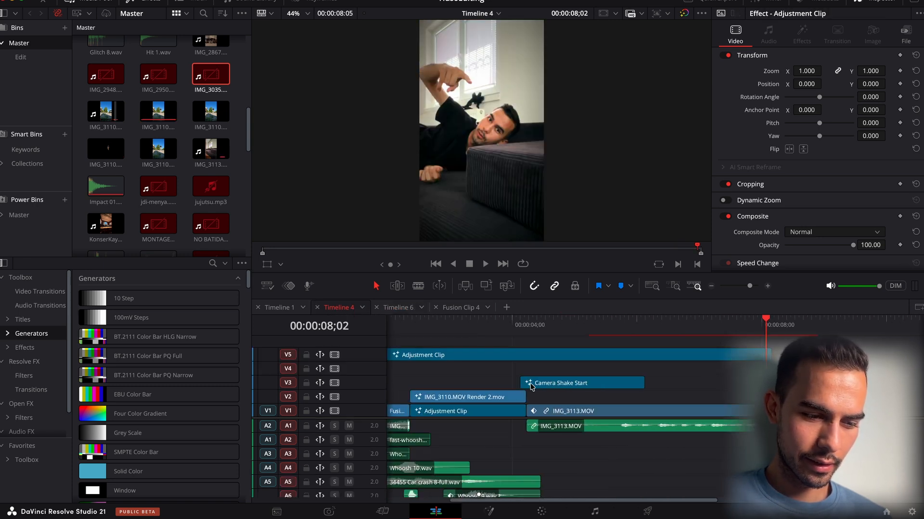
left_click(547, 410)
left_click(407, 307)
left_click(818, 324)
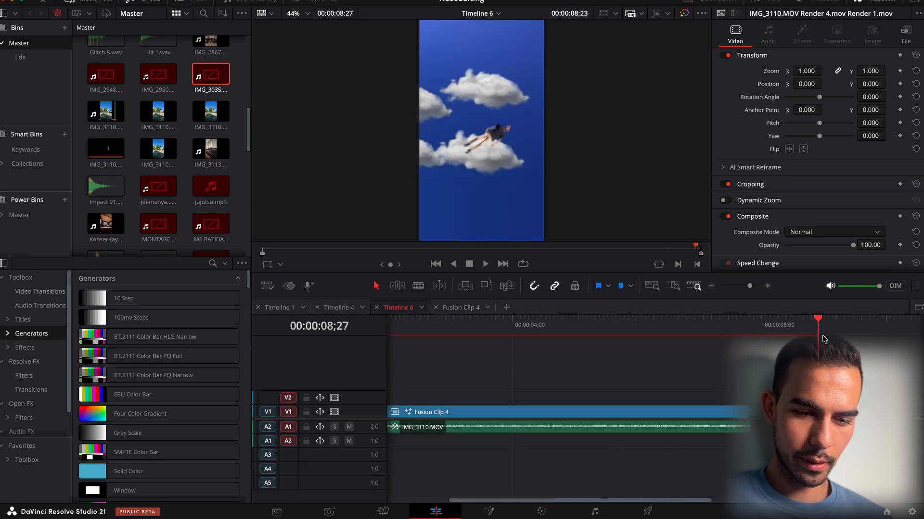
key("super+v")
scroll(578, 365, "left", 6)
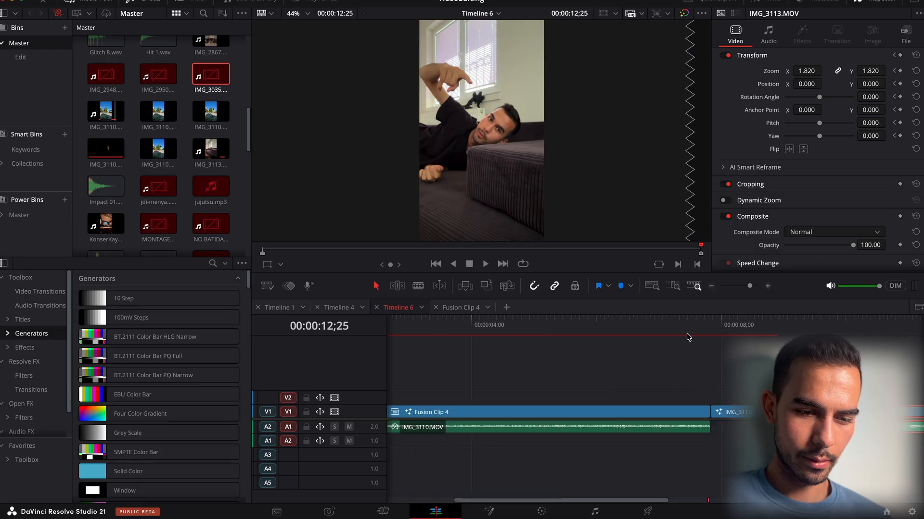
Play back the cut from the flying clip into IMG_3113.MOV in Timeline 6 several times to check the transition.
left_click(703, 331)
key("space")
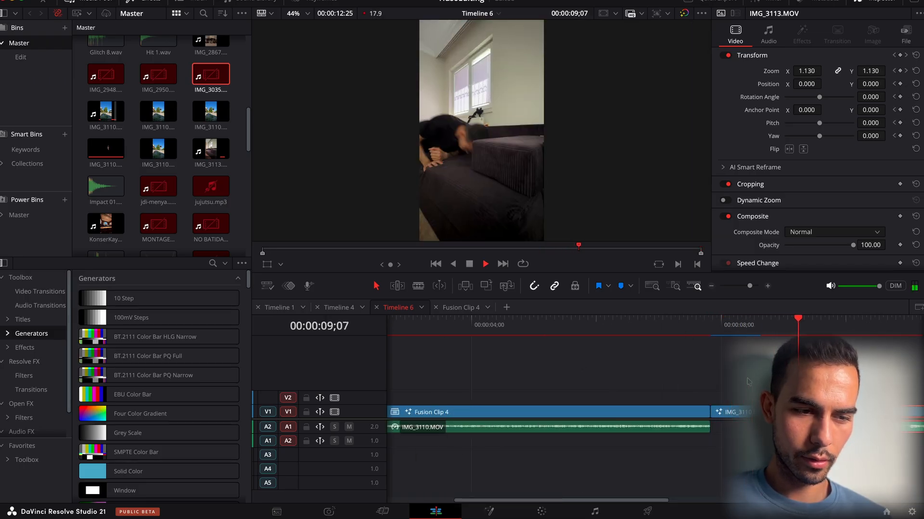
left_click(760, 333)
key("space")
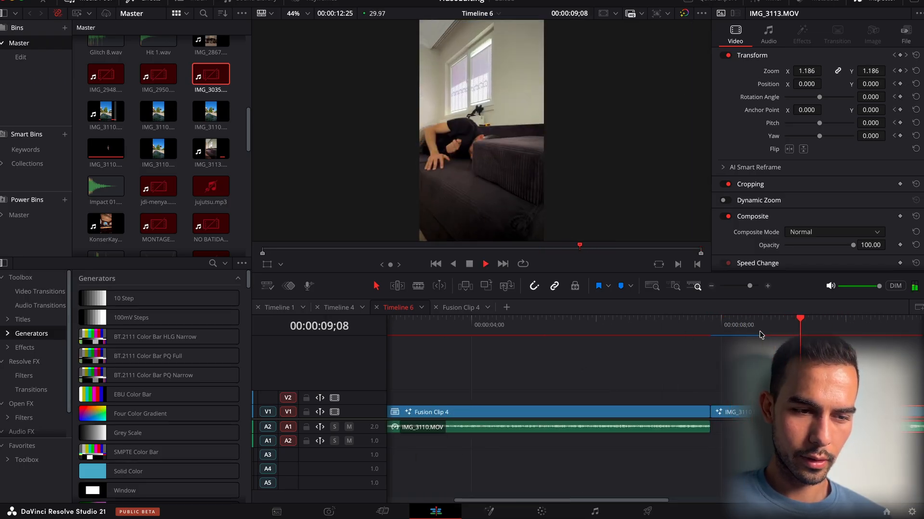
left_click(760, 333)
left_click_drag(760, 333, 645, 352)
key("space")
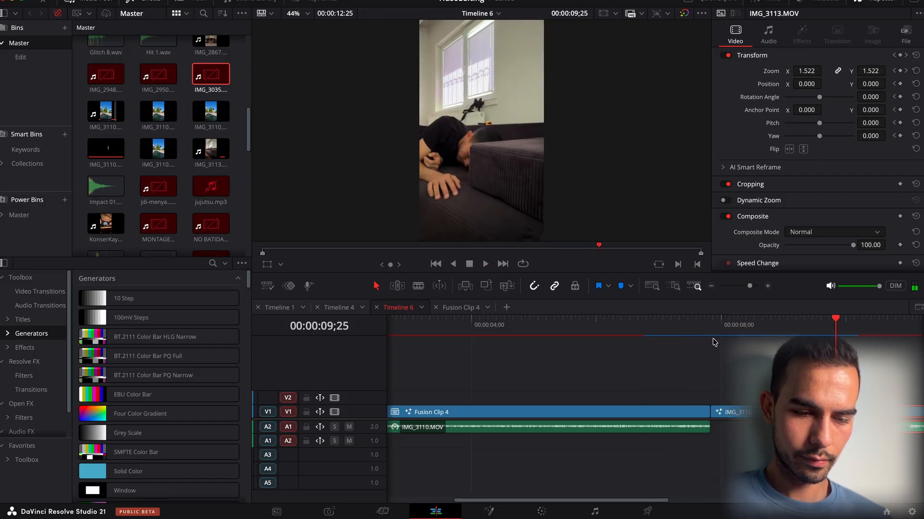
left_click(748, 333)
left_click(750, 332)
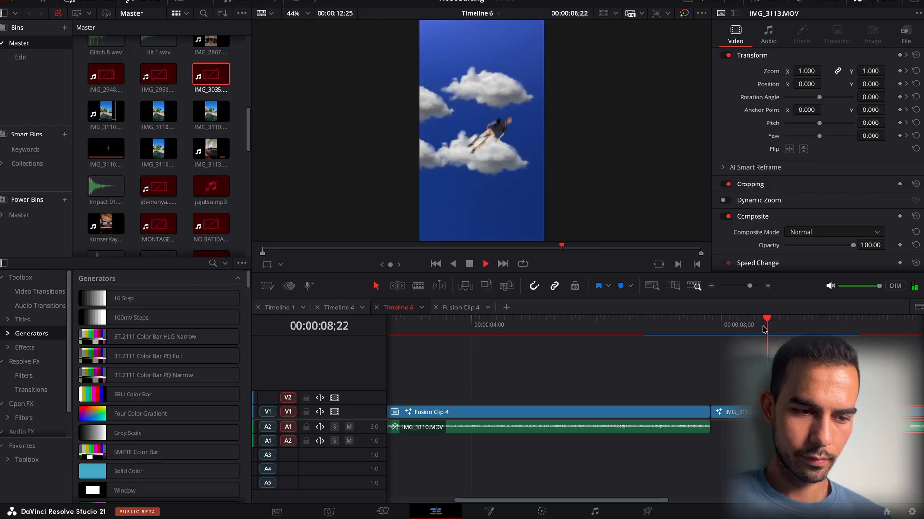
key("space")
Ripple-trim the start of Fusion Clip 4 to 00:00:02;10, closing the gap on Timeline 6.
left_click(712, 287)
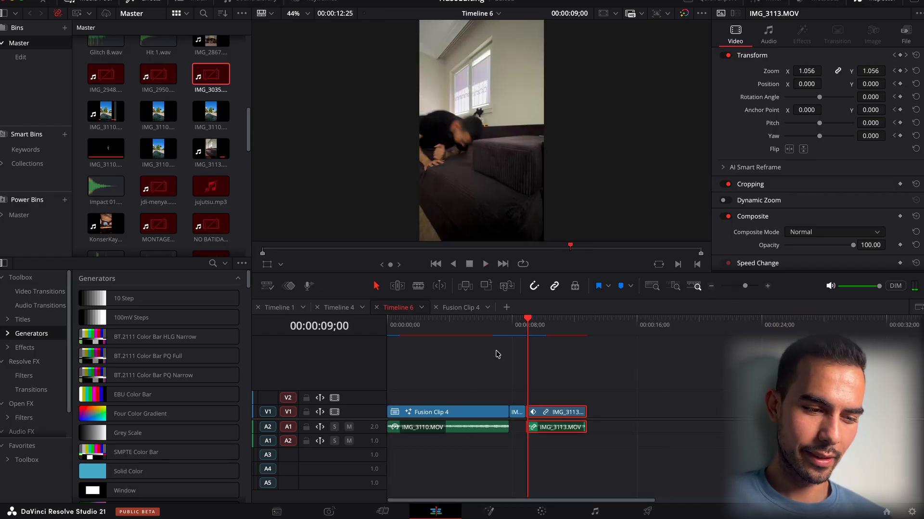
key("Home")
key("space")
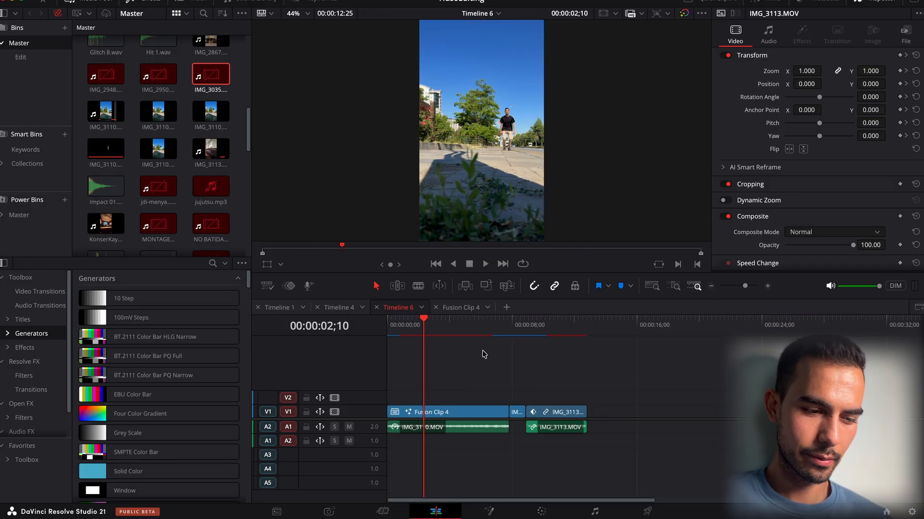
key("super+shift+[")
Play back Timeline 6 from Fusion Clip 4 through the flying clip into IMG_3113.MOV to review the pacing.
key("space")
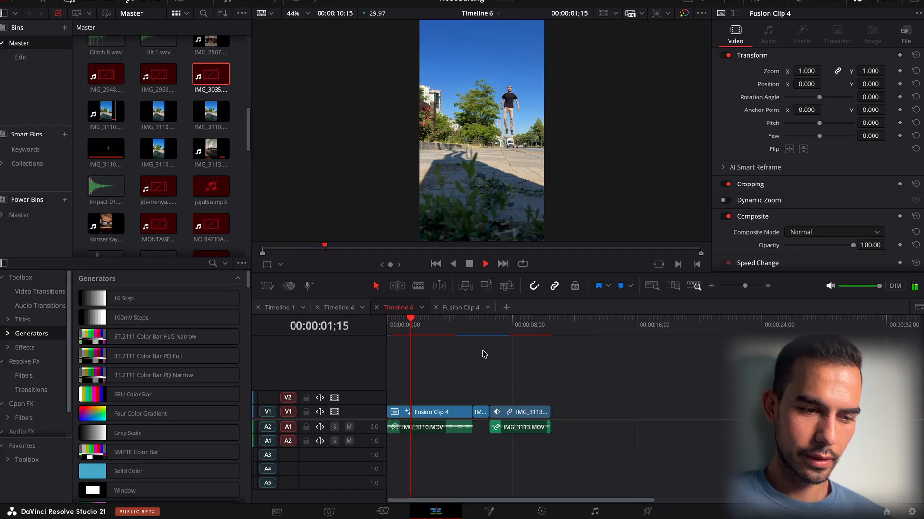
mouse_move(422, 328)
left_mouse_down()
mouse_move(455, 331)
mouse_move(433, 333)
left_mouse_up()
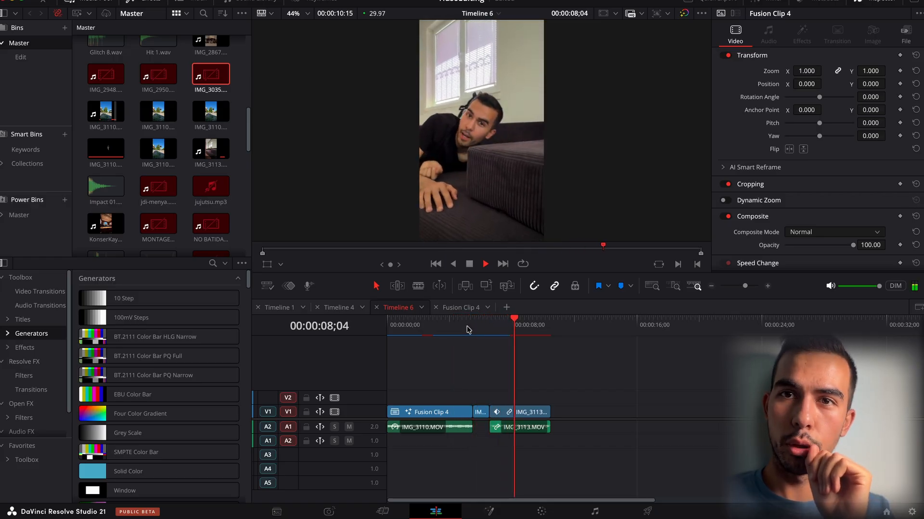
left_click(440, 328)
mouse_move(439, 327)
left_mouse_down()
mouse_move(406, 331)
mouse_move(439, 332)
left_mouse_up()
key("space")
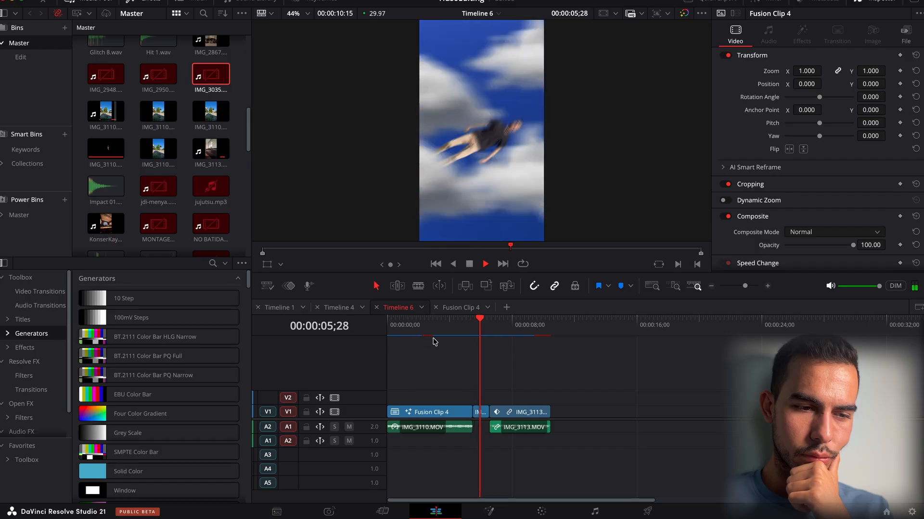
left_click(464, 333)
key("space")
Ripple-trim the end of Fusion Clip 4 to about 00:00:03;23, where the man is leaving the frame.
left_click_drag(466, 332, 445, 336)
key("Right")
key("Right")
key("Right")
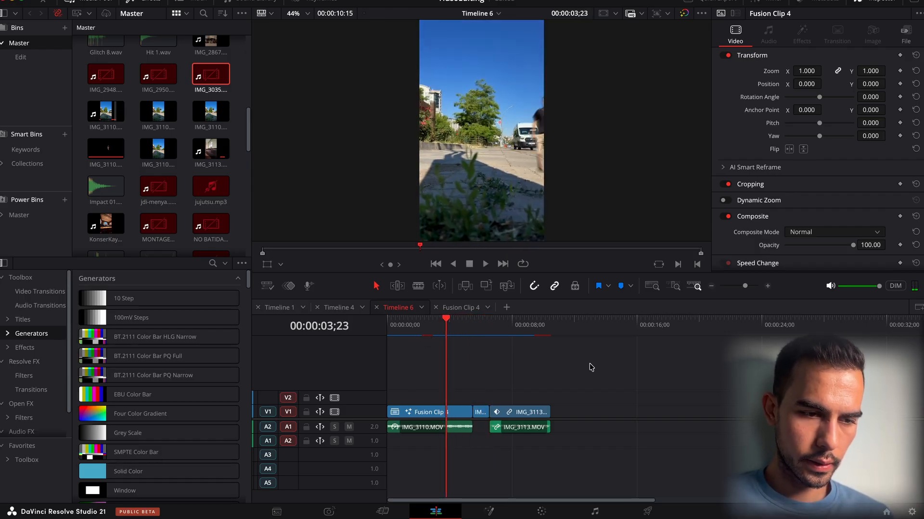
key("ctrl+shift+]")
Step frame by frame through the flying clip and into IMG_3113.MOV to examine both cuts.
left_click_drag(439, 318, 445, 321)
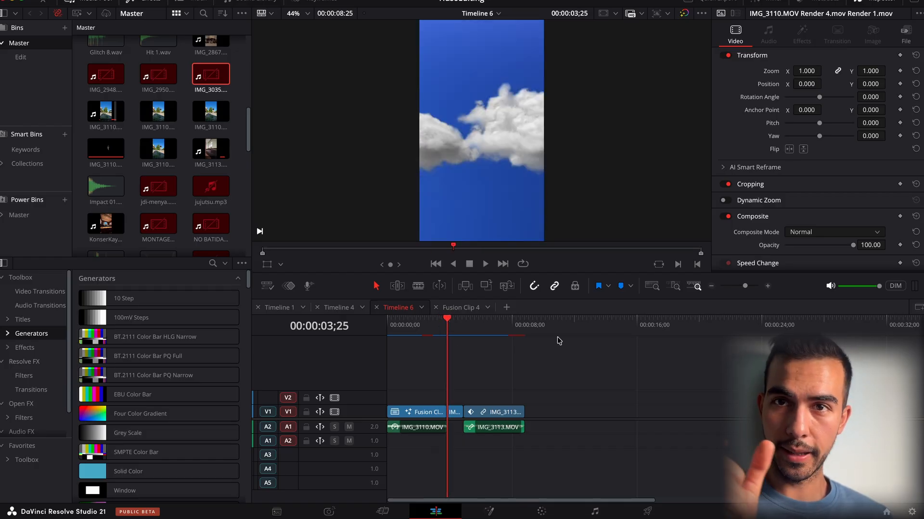
key("Left")
key("Right")
key("Right")
key("Right")
key("Right")
key("Right")
key("Right")
key("Right")
key("Right")
key("Right")
key("Right")
key("Right")
key("Right")
key("Right")
key("Right")
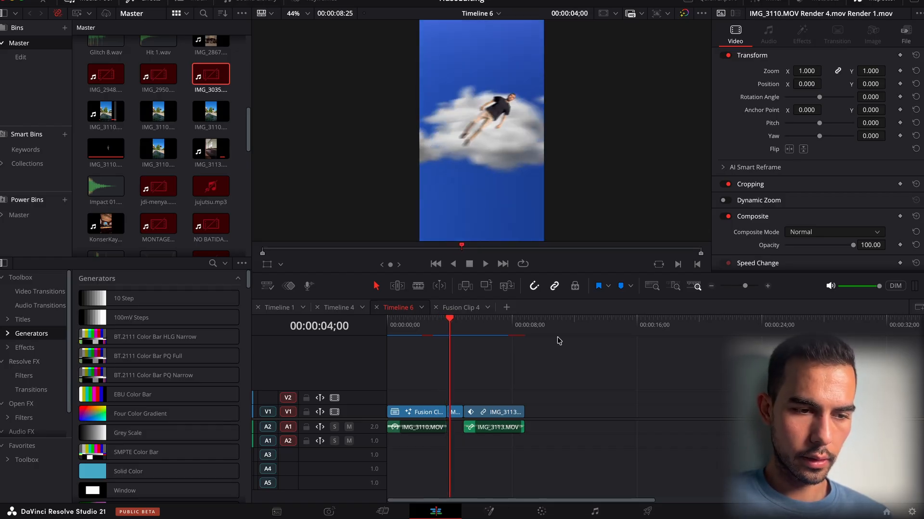
key("Right")
key("Right")
key("Right")
key("Right")
key("Right")
key("Right")
key("Right")
key("Right")
key("Right")
key("Right")
key("Right")
key("Right")
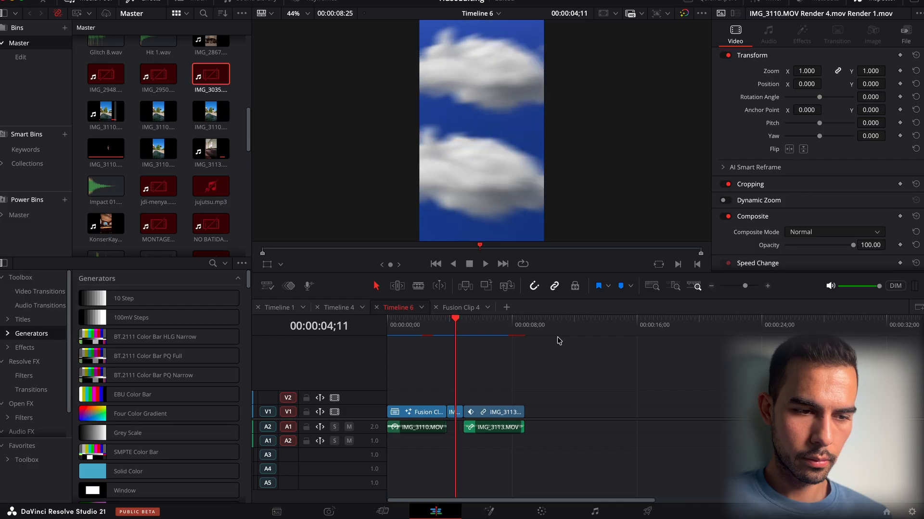
key("Right")
key("Right")
key("Right")
key("Right")
key("Right")
key("Right")
key("Right")
key("Right")
key("Right")
key("Right")
key("Right")
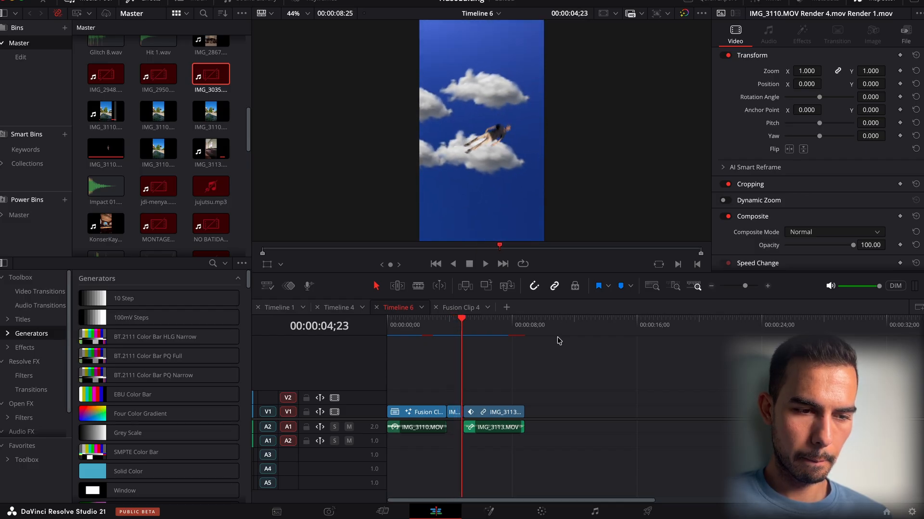
key("Right")
key("Right")
key("Right")
key("Right")
key("Right")
key("Right")
key("Right")
key("Right")
key("Right")
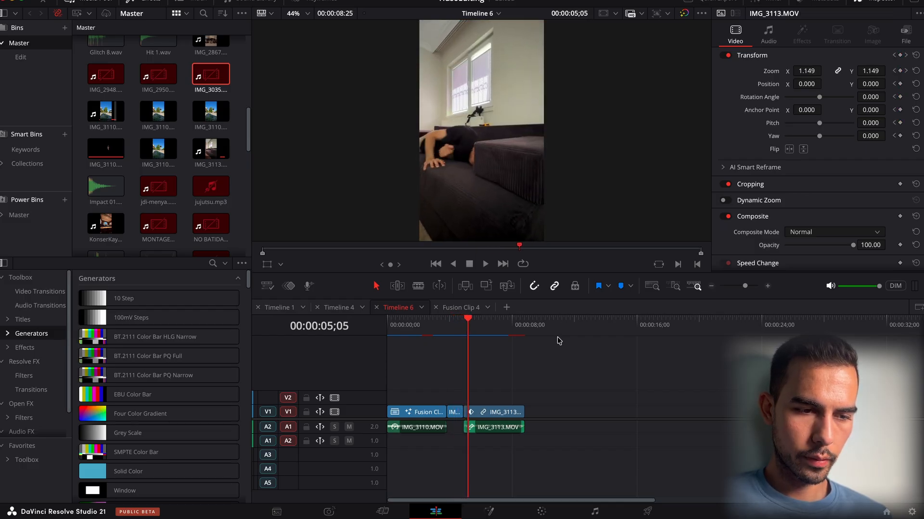
Find the Adjustment Clip effect and place it on V2 across the cut between the flying clip and IMG_3113.MOV.
left_click(768, 287)
left_click(212, 264)
type("adju")
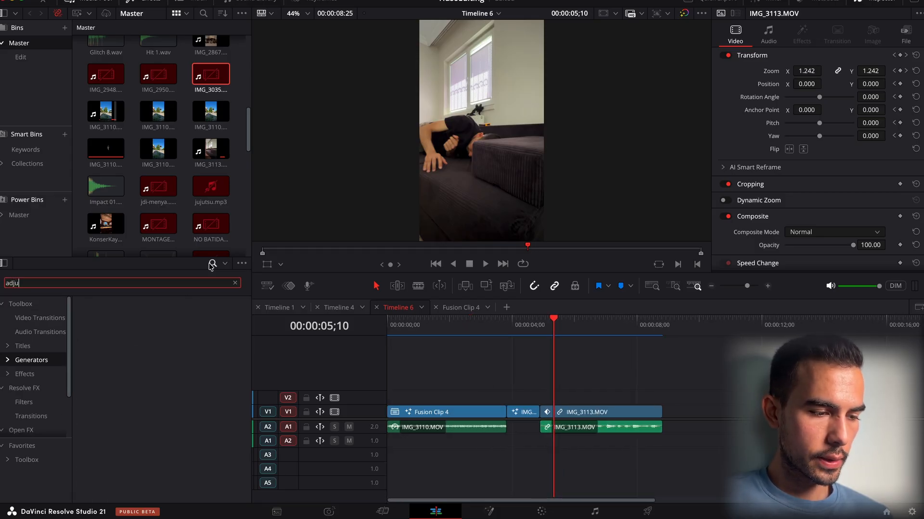
left_click(52, 305)
left_click_drag(135, 325, 529, 401)
Trim the adjustment clip to span from four frames before to four frames after the cut at 00:00:04;27, deleting the excess pieces.
key("Up")
left_click(768, 286)
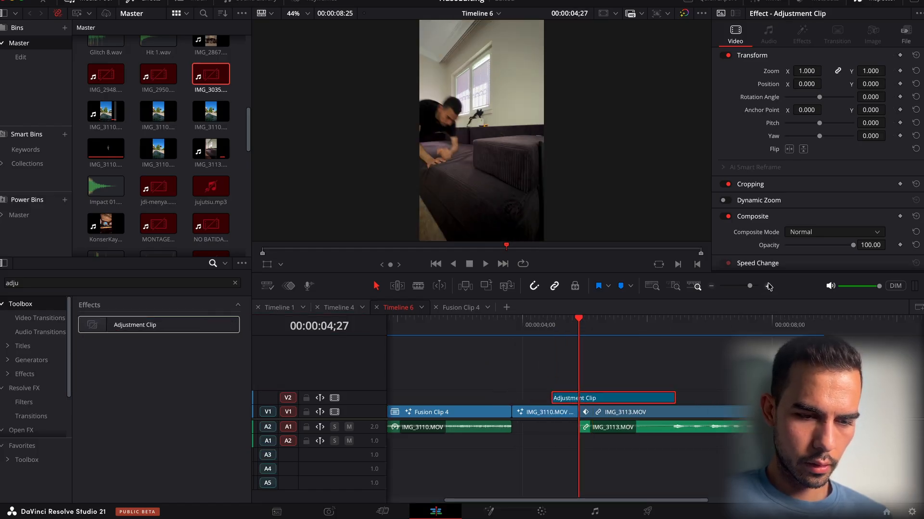
left_click(769, 286)
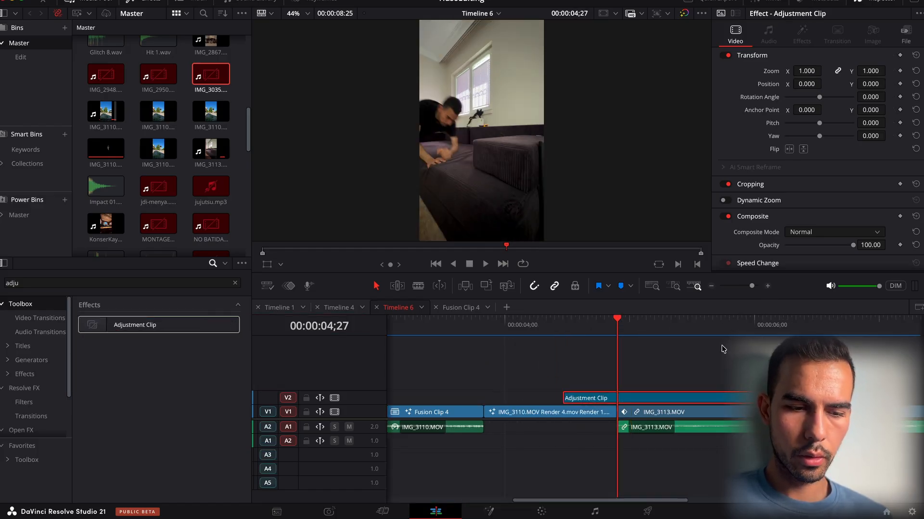
key("Left")
key("Left")
key("Left")
key("Left")
key("super+b")
key("Down")
key("Right")
key("Right")
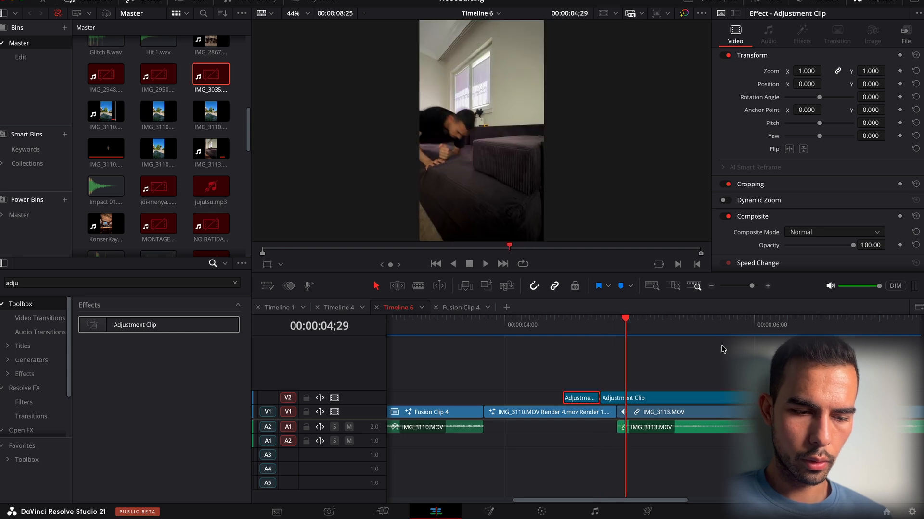
key("Right")
key("Right")
key("super+b")
left_click(694, 399)
key("BackSpace")
left_click(586, 397)
key("BackSpace")
Open the adjustment clip in Fusion at the cut and insert a Camera Shake node before MediaOut1.
key("Up")
left_click(617, 400)
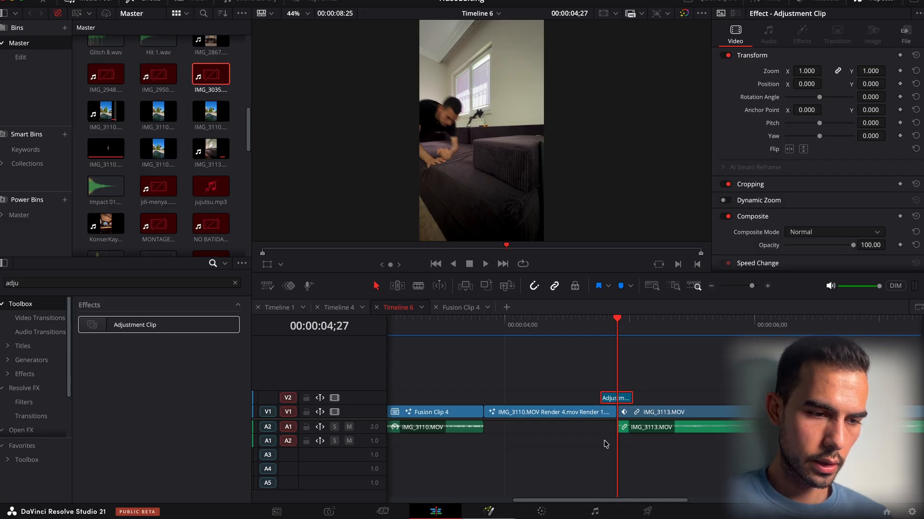
key("shift+5")
key("shift+space")
type("camera")
key("Return")
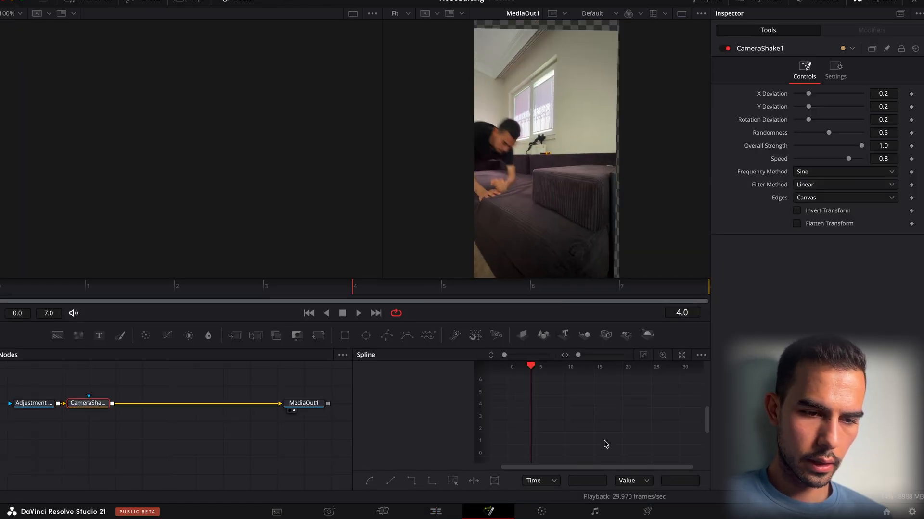
Keyframe the camera shake's Overall Strength at 0.0 on frame 0, 1.0 on frame 4 and 0.0 on frame 8.
left_click(911, 145)
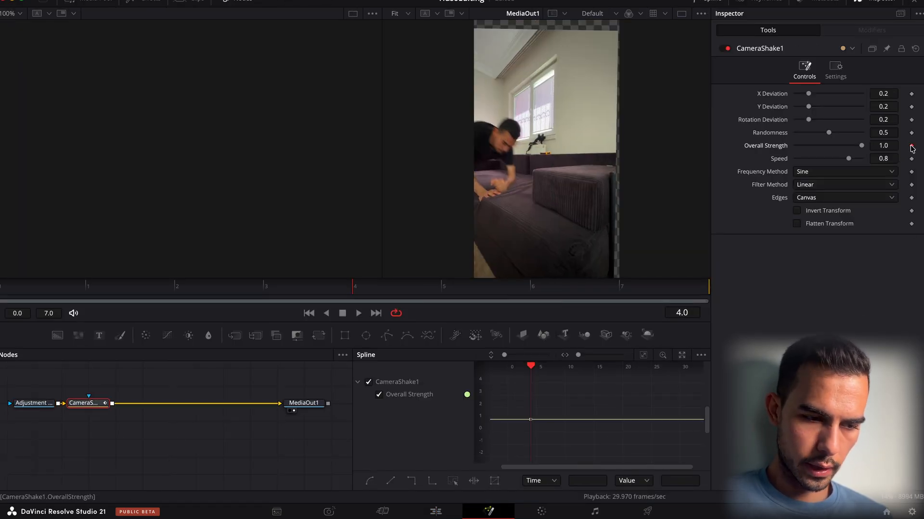
left_click(308, 313)
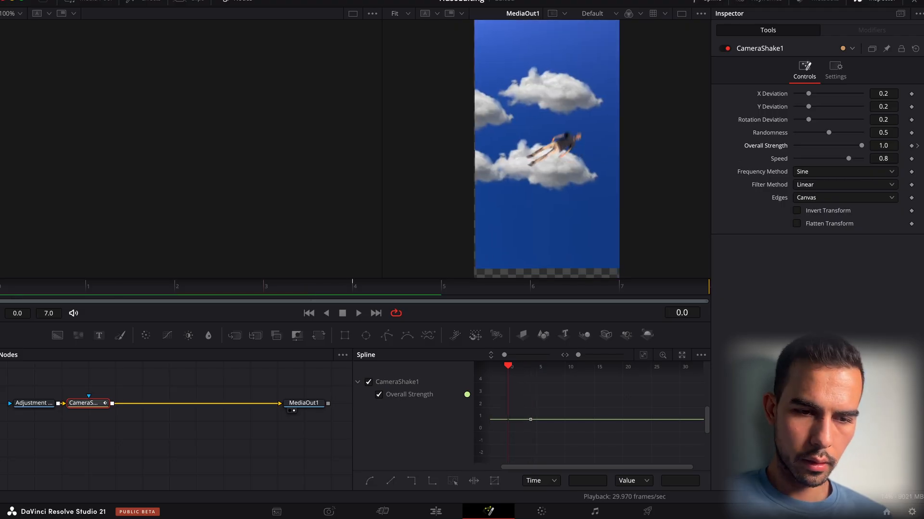
left_click_drag(861, 148, 695, 149)
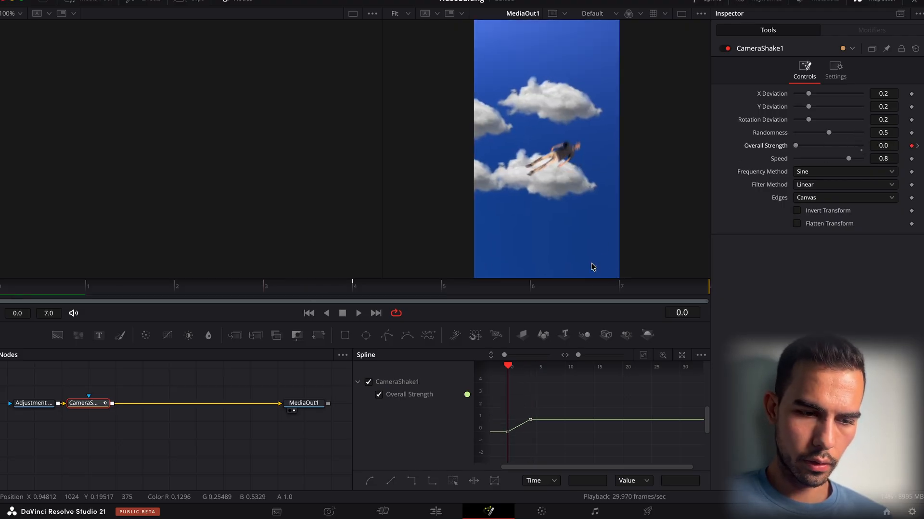
key("End")
key("Right")
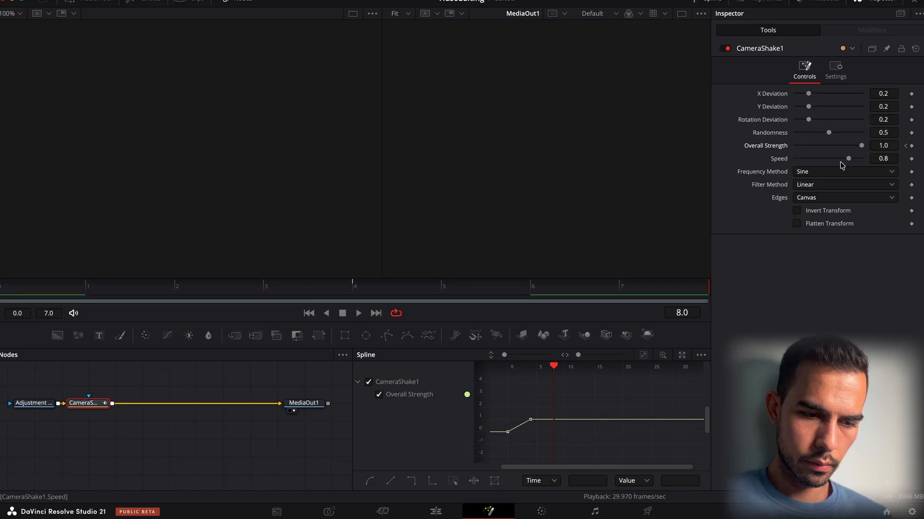
left_click_drag(860, 145, 789, 149)
key("Left")
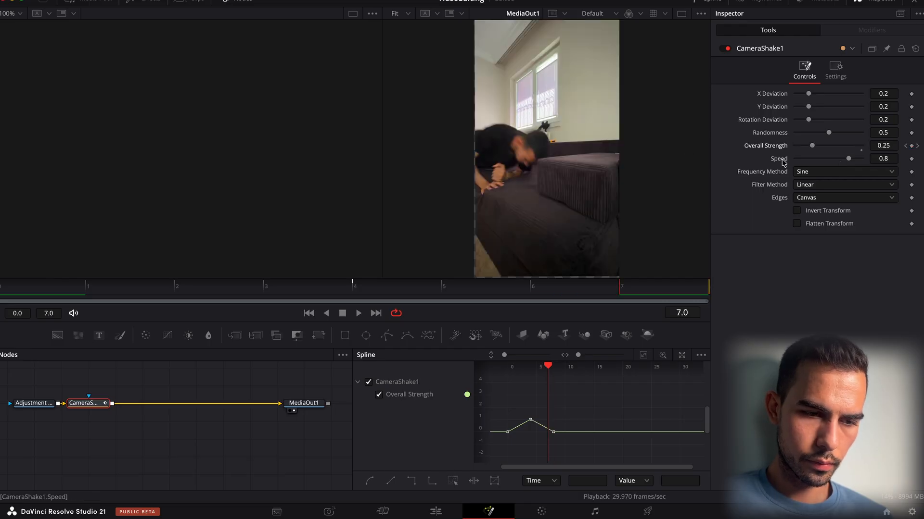
Set the camera shake's Edges to Duplicate, smooth its Overall Strength keyframes and play back the shake.
left_click(800, 198)
left_click(822, 237)
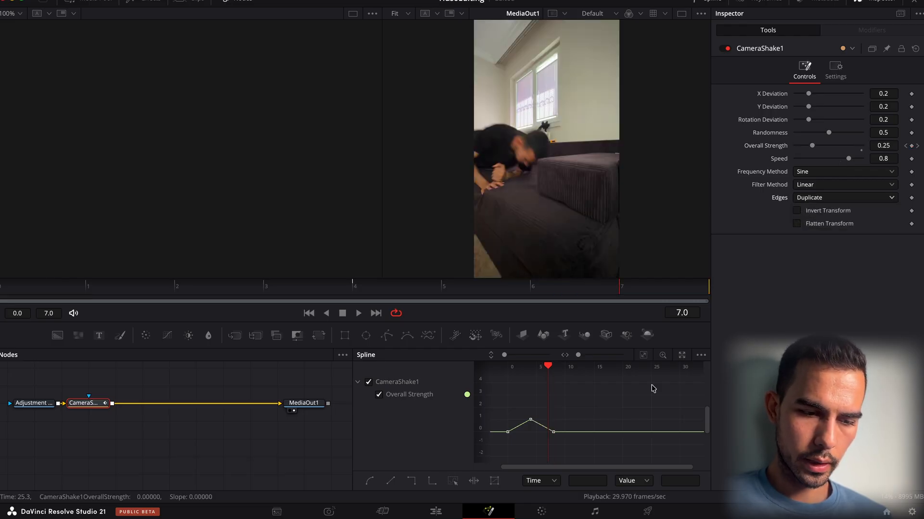
key("shift+s")
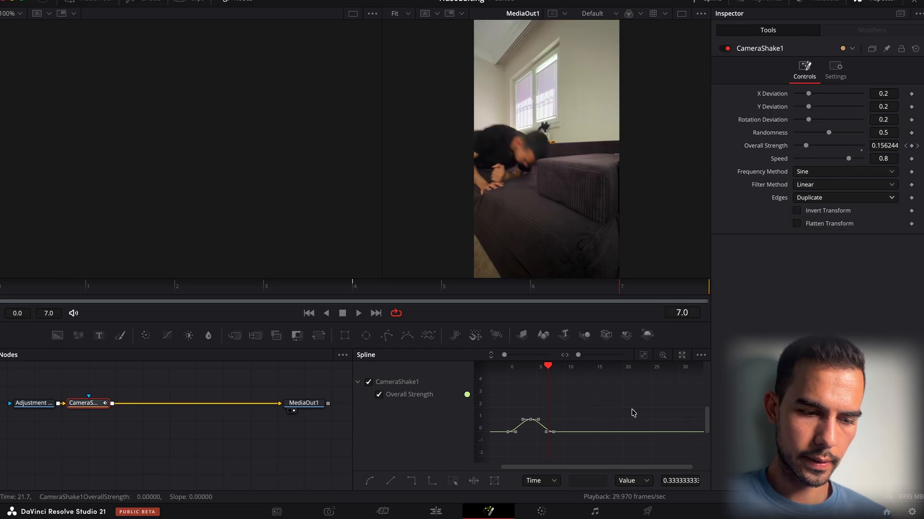
key("space")
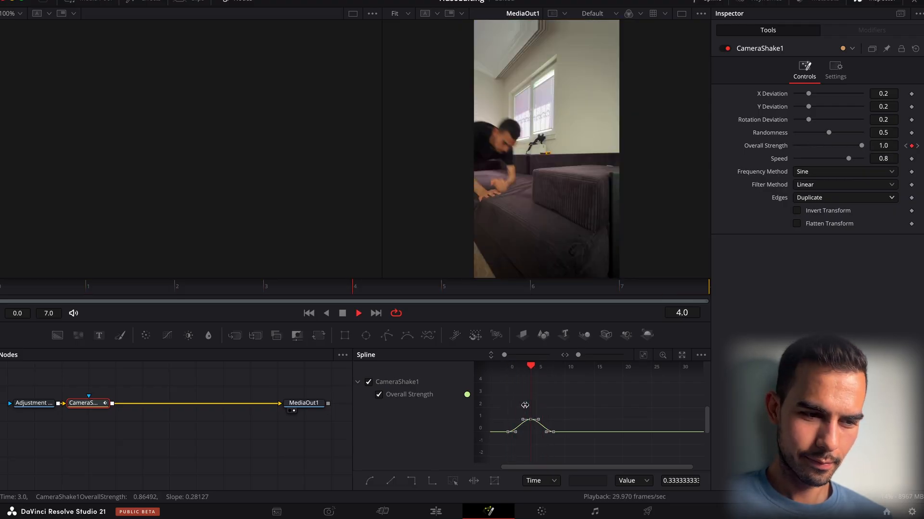
key("space")
Enable Motion Blur on the camera shake and shorten the Overall Strength curve's handles at frame 4 for a sharper peak.
left_click(835, 72)
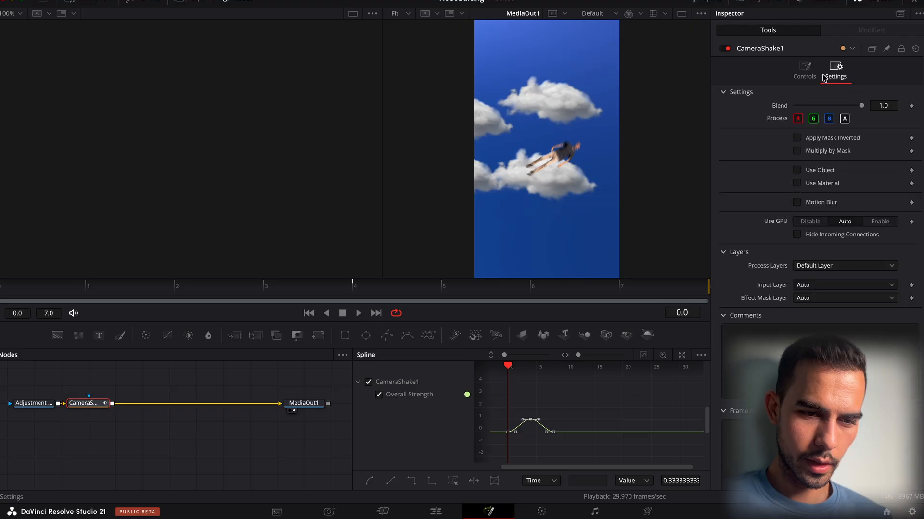
left_click(821, 203)
left_click(645, 355)
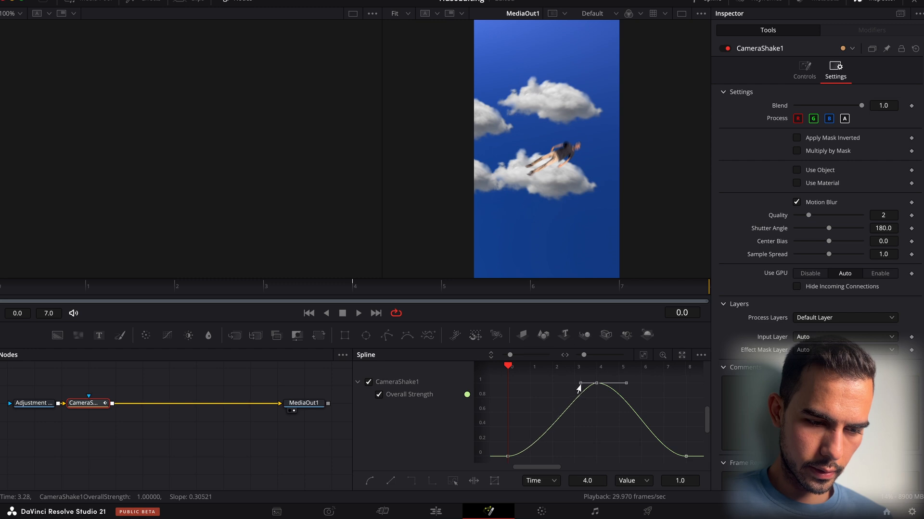
left_click_drag(605, 385, 604, 383)
key("space")
left_click(352, 290)
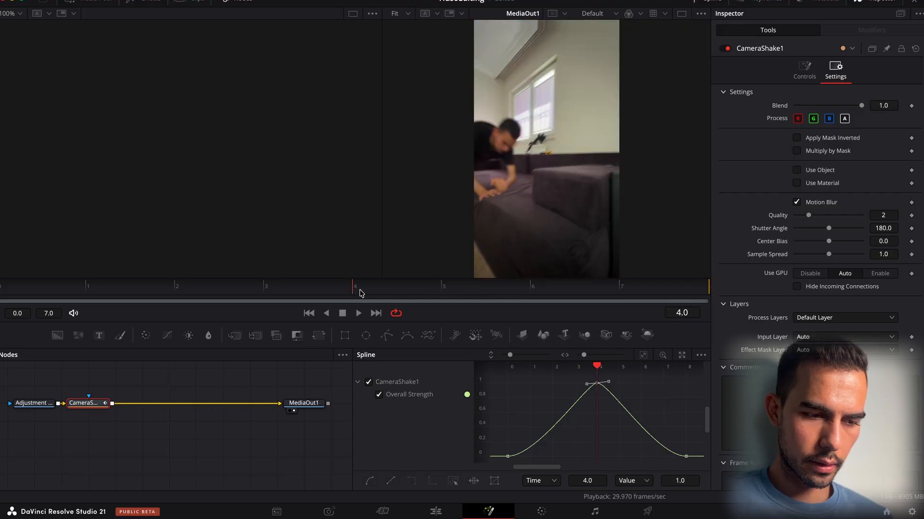
Set the camera shake's Speed to 0.917 and play back the result.
left_click(810, 80)
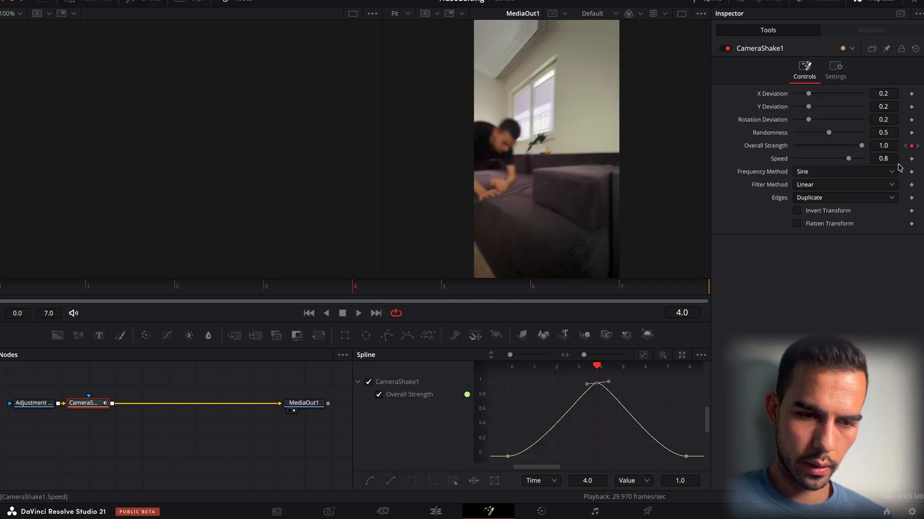
left_click_drag(880, 159, 900, 159)
key("space")
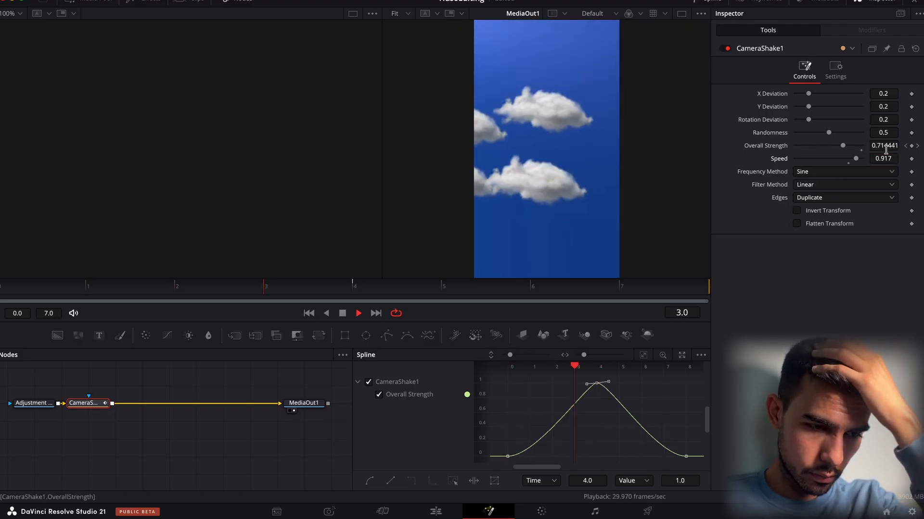
Return to the Edit page and play back the camera-shake transition from about 00:00:04;23.
left_click(436, 510)
left_click(602, 321)
key("space")
left_click(599, 324)
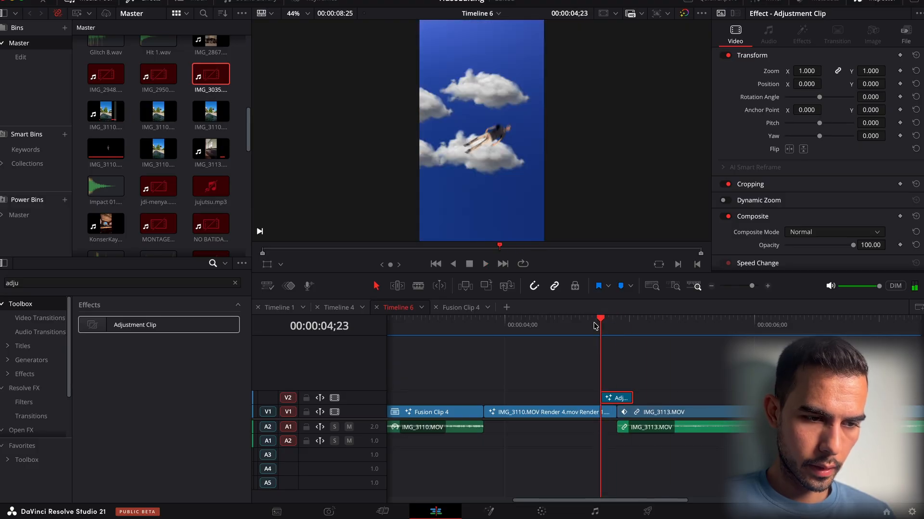
Play back the camera-shake transition from before the landing clip, and replay the whole sequence from the start.
left_click(547, 326)
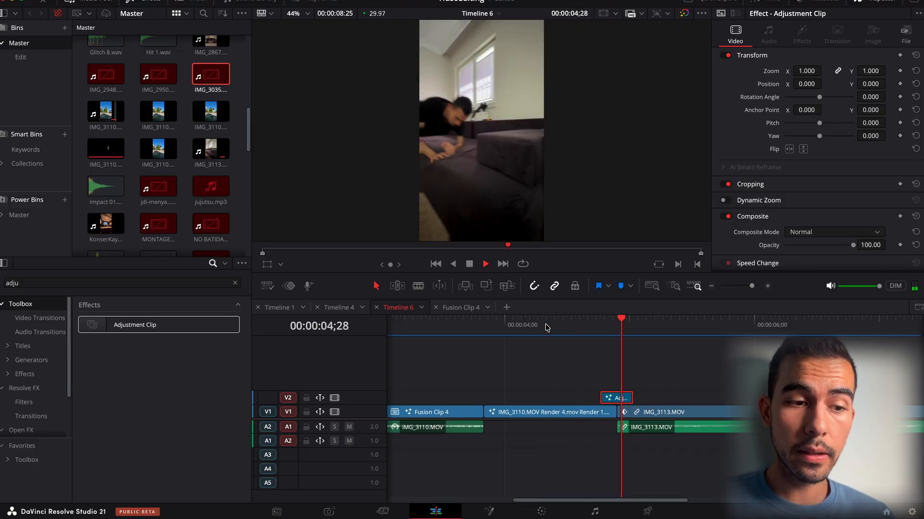
key("space")
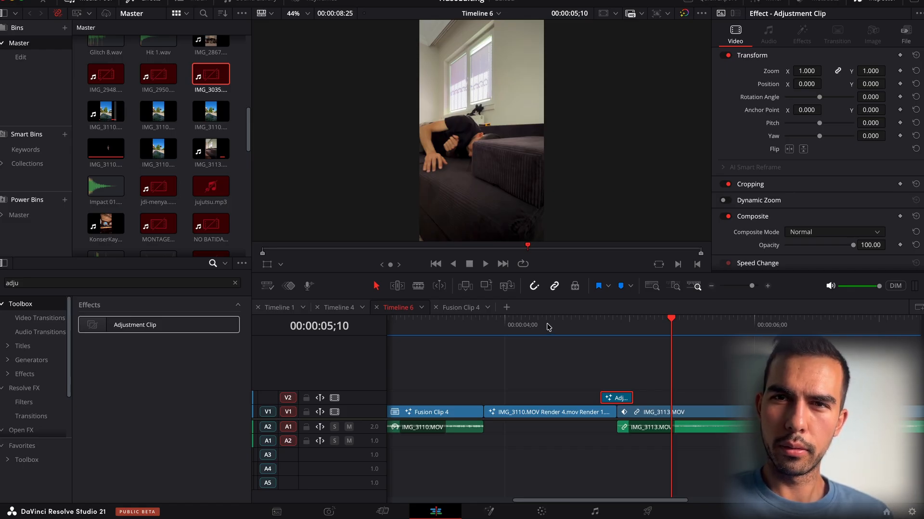
key("Home")
key("space")
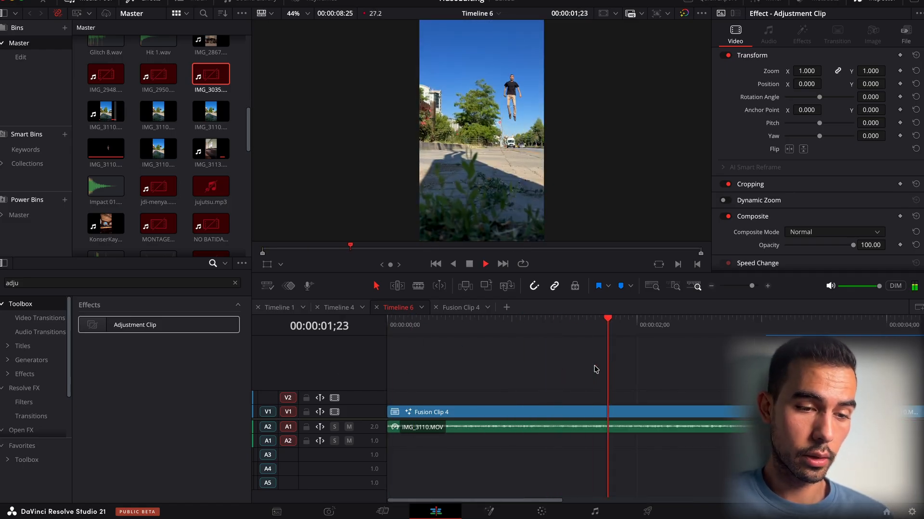
left_click(711, 286)
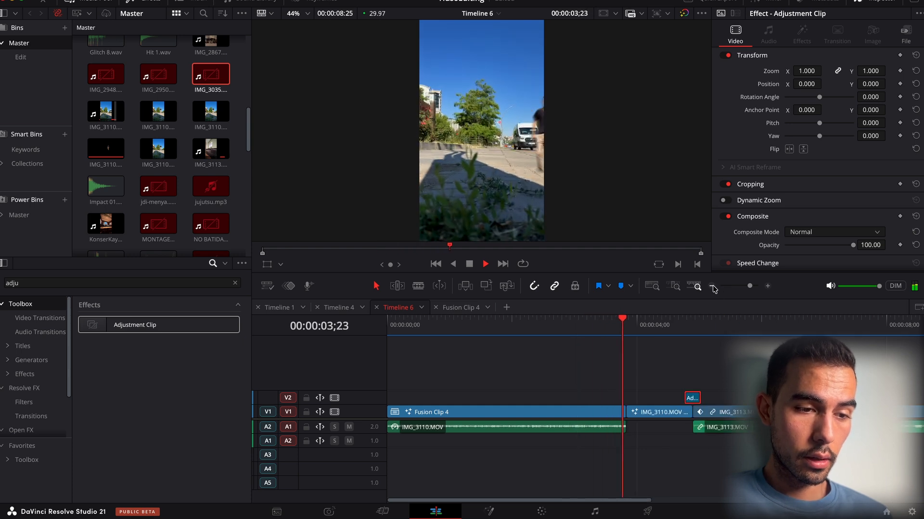
key("space")
Add an adjustment clip on track V4 spanning the entire sequence.
left_click(713, 286)
left_click_drag(195, 322, 661, 375)
left_click(475, 327)
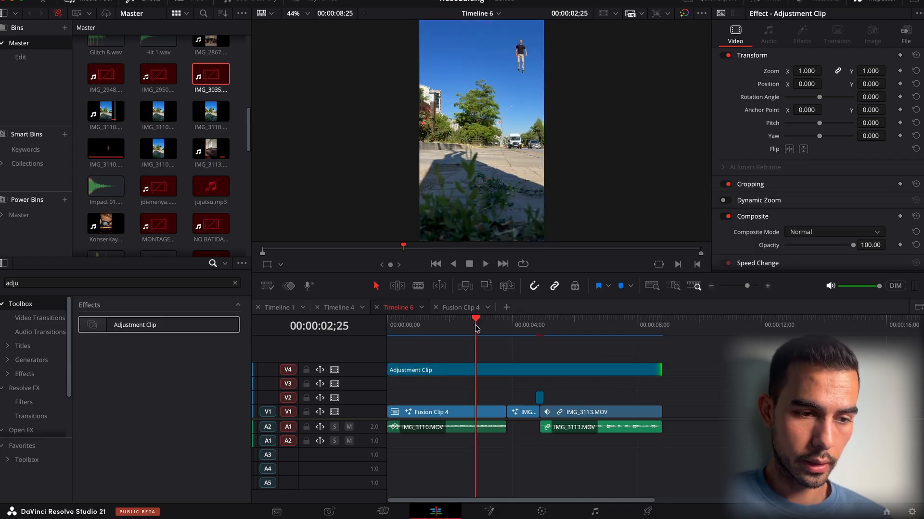
key("space")
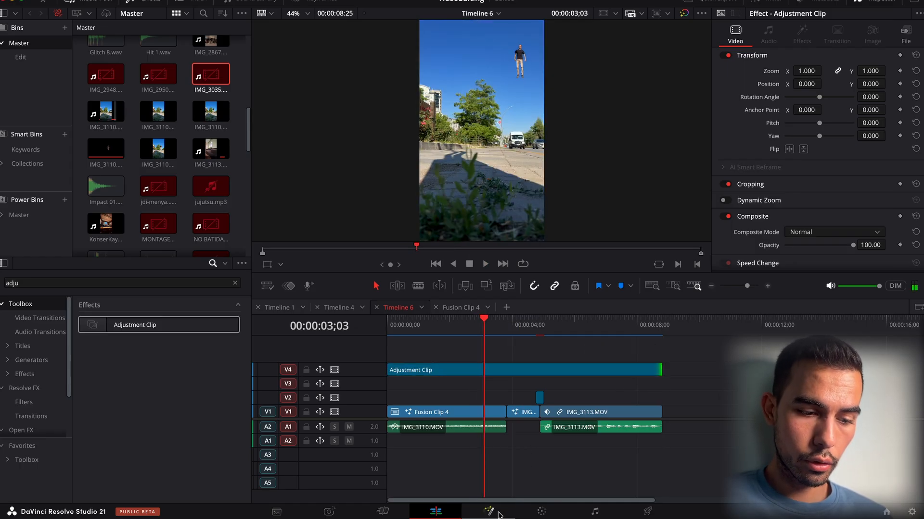
Open the full-length adjustment clip in Fusion and add a Camera Shake (CShk) node before MediaOut1.
left_click(499, 515)
key("shift+space")
type("cam")
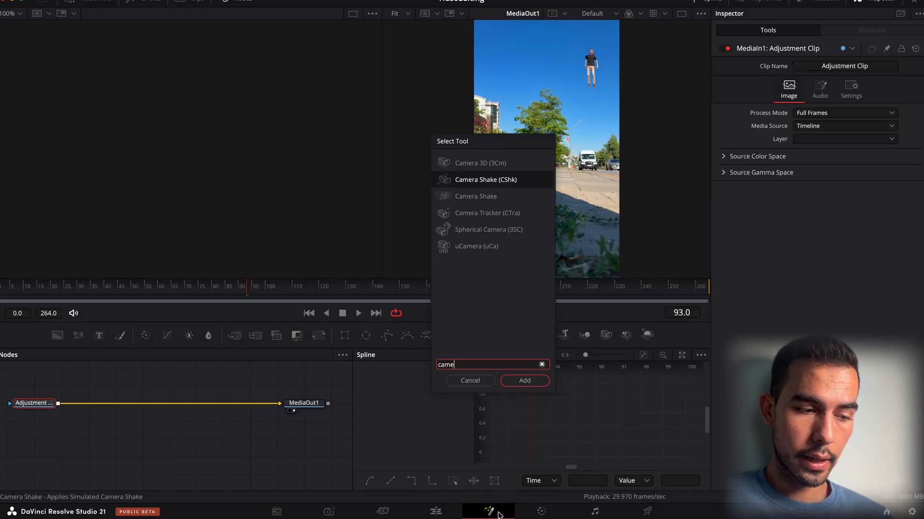
type("e")
key("Return")
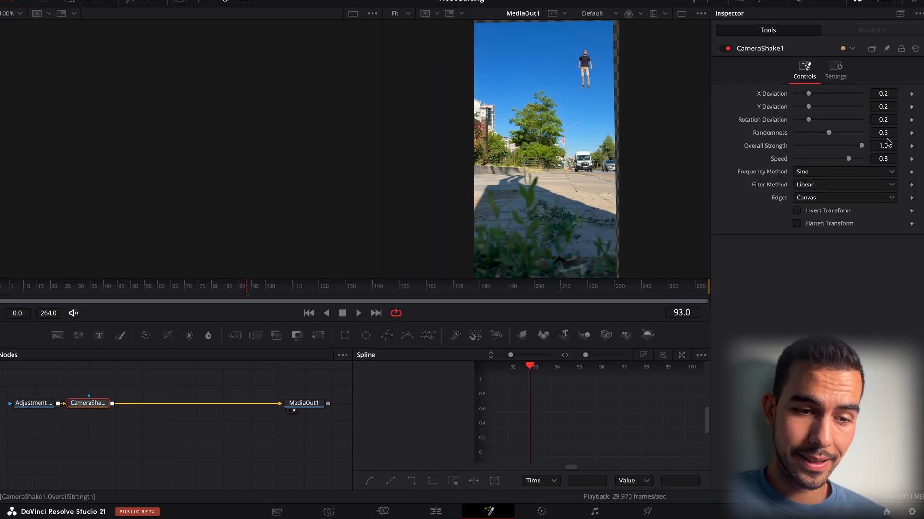
Set the camera shake's Overall Strength to 0.085 and Speed to 0.279, and play back the result.
left_click_drag(861, 146, 805, 149)
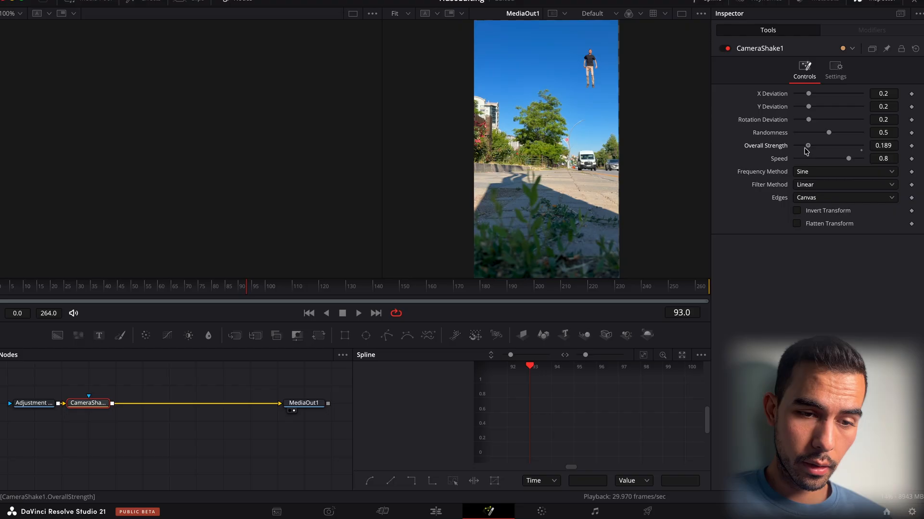
key("space")
left_click_drag(885, 143, 886, 160)
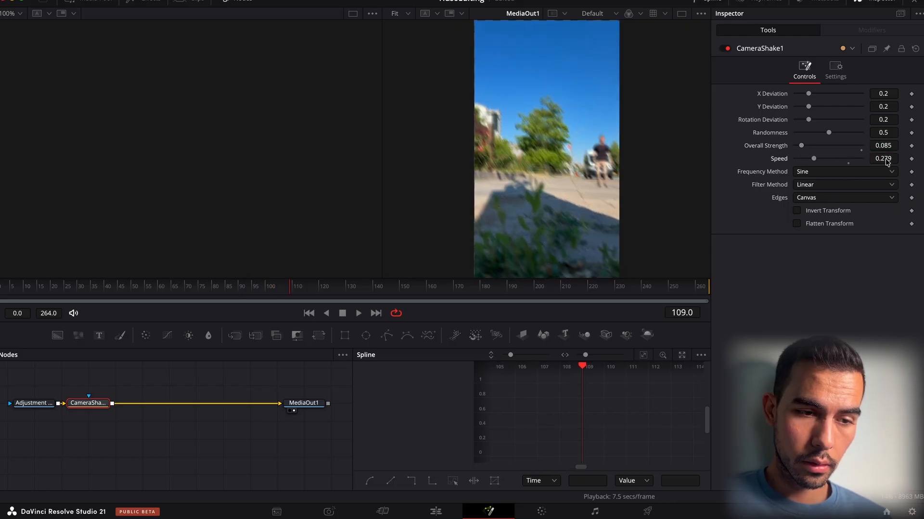
key("space")
key("space")
left_click_drag(245, 287, 22, 288)
key("space")
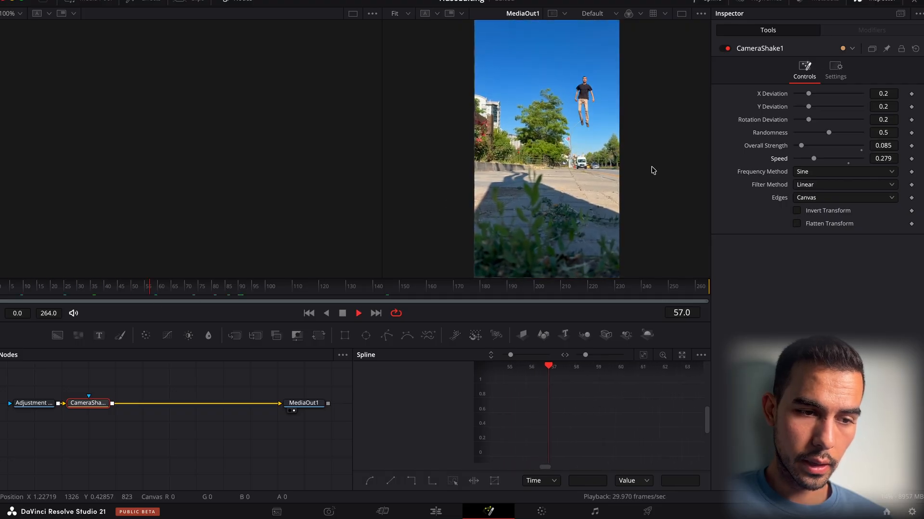
Set the camera shake's Overall Strength to 0.197 and Speed to 0.096, and play back from near the start.
mouse_move(880, 145)
left_mouse_down()
mouse_move(893, 164)
mouse_move(882, 162)
left_mouse_up()
left_click_drag(228, 292, 25, 292)
key("space")
left_click_drag(883, 158, 883, 162)
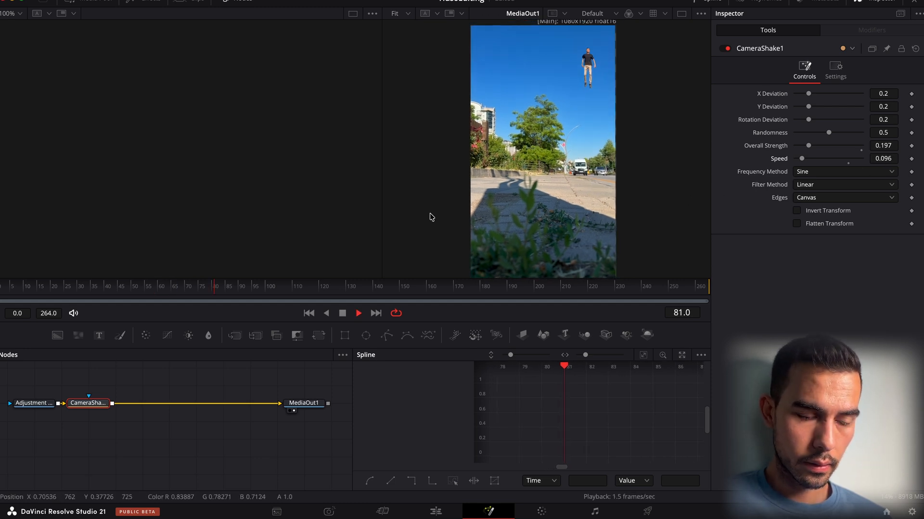
left_click(47, 299)
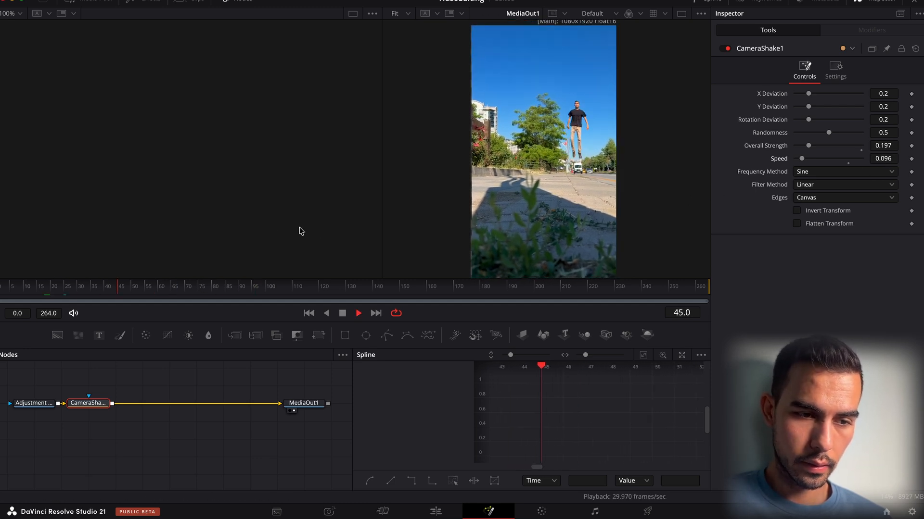
key("space")
Set the camera shake's Overall Strength to 0.157, Speed to 0.001, X Deviation to 0.271 and Y Deviation to 0.28.
left_click_drag(885, 158, 882, 147)
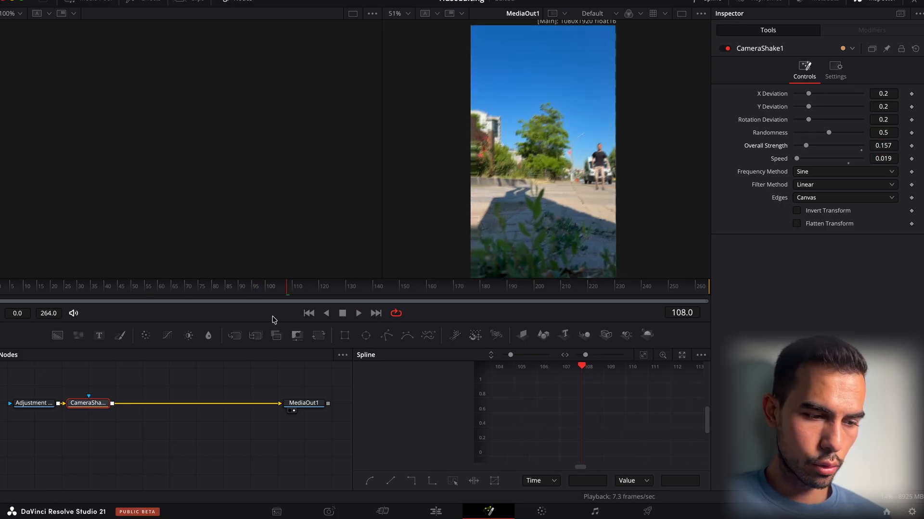
left_click_drag(884, 158, 882, 158)
left_click_drag(889, 95, 889, 107)
Set the camera shake's Edges to Duplicate and play back the sequence with the subtle shake.
left_click(827, 198)
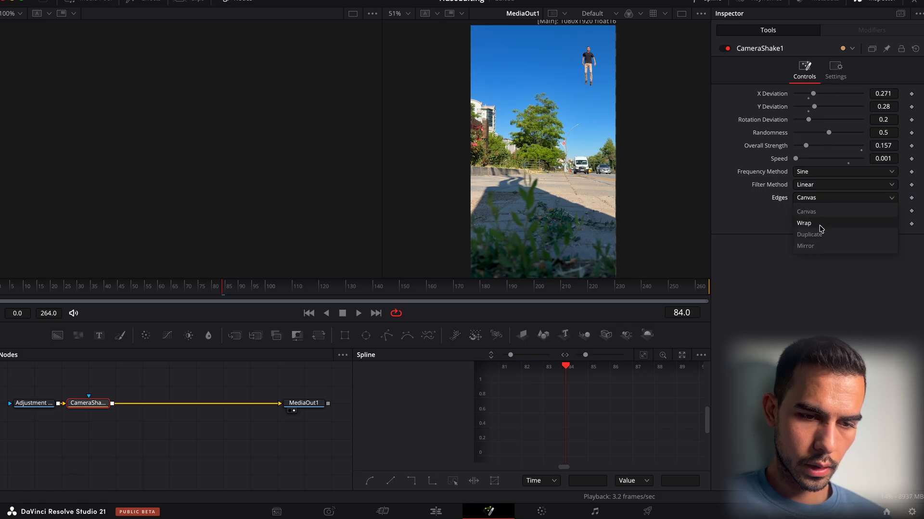
left_click(812, 234)
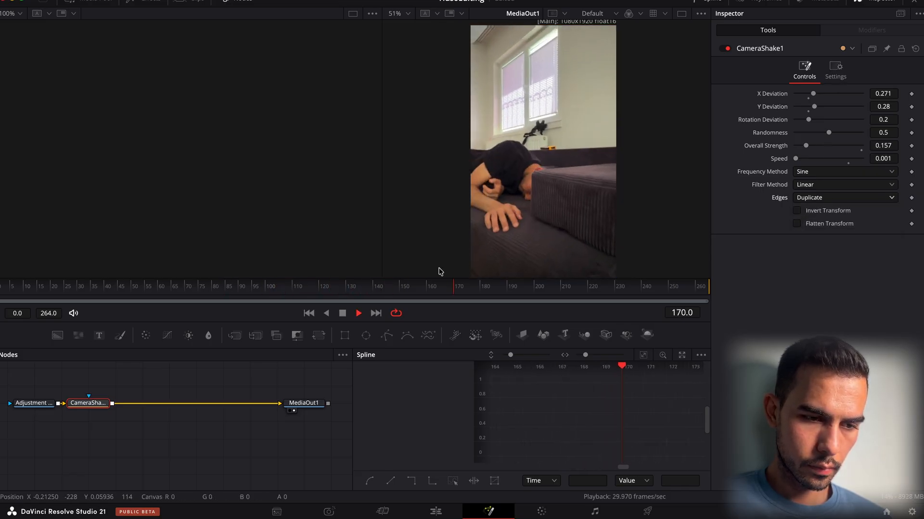
left_click_drag(422, 287, 0, 288)
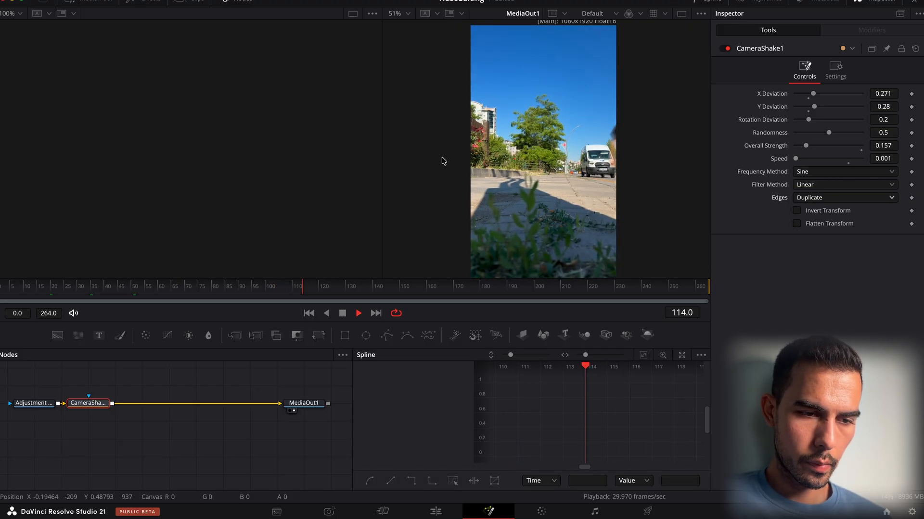
key("space")
left_click_drag(362, 284, 233, 290)
key("space")
key("space")
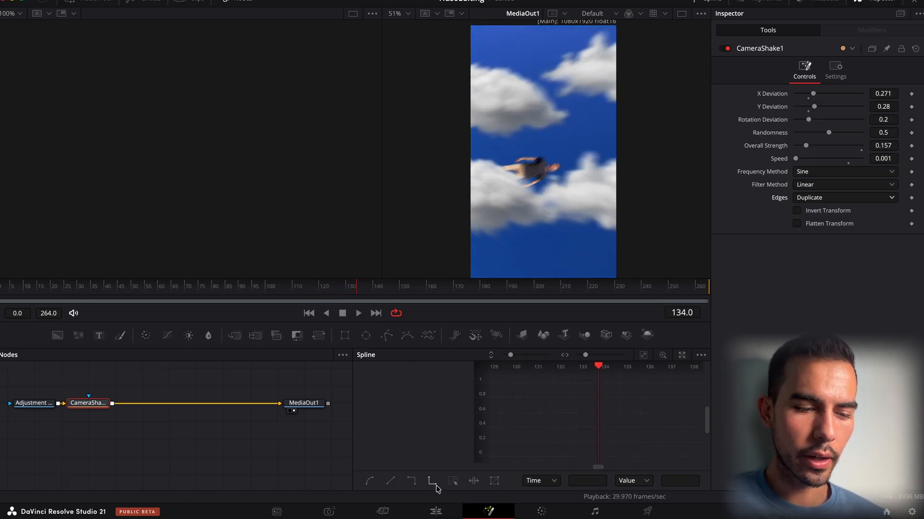
Return to the Edit page and render Fusion Clip 4 in place together with its audio selected.
left_click(436, 511)
left_click(493, 336)
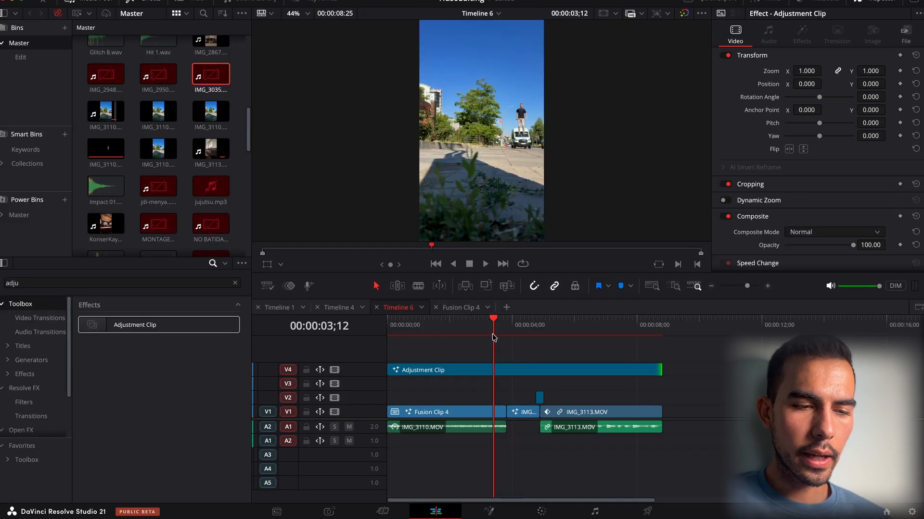
left_click(767, 287)
left_click_drag(547, 321, 541, 322)
left_click(536, 414)
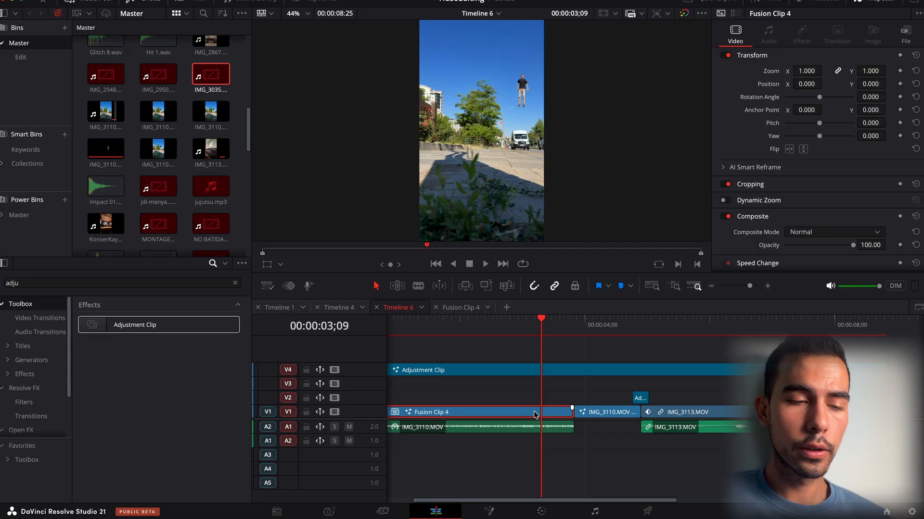
right_click(534, 412)
left_click(513, 393)
left_click_drag(512, 392, 539, 437)
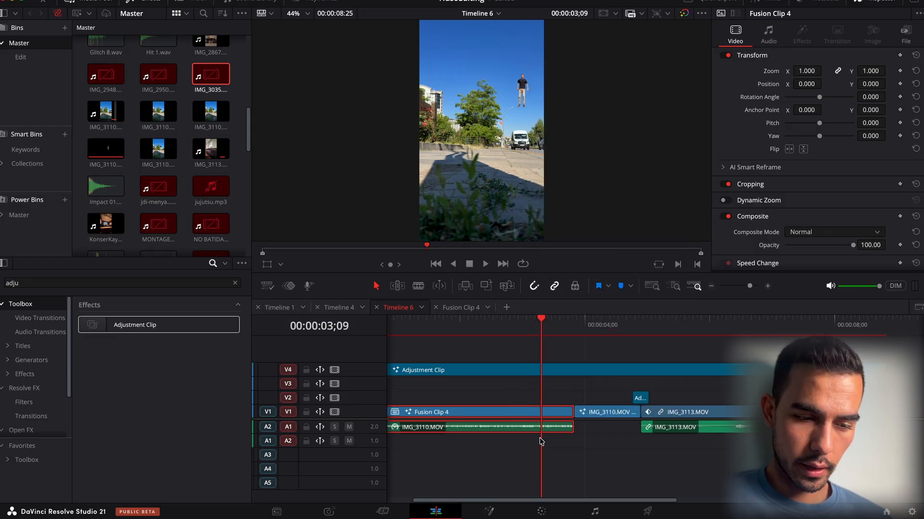
right_click(556, 420)
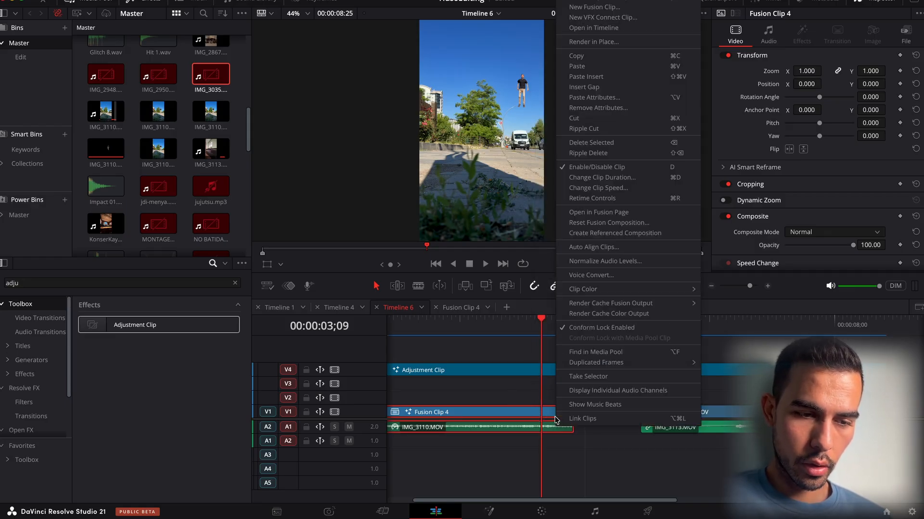
left_click(621, 47)
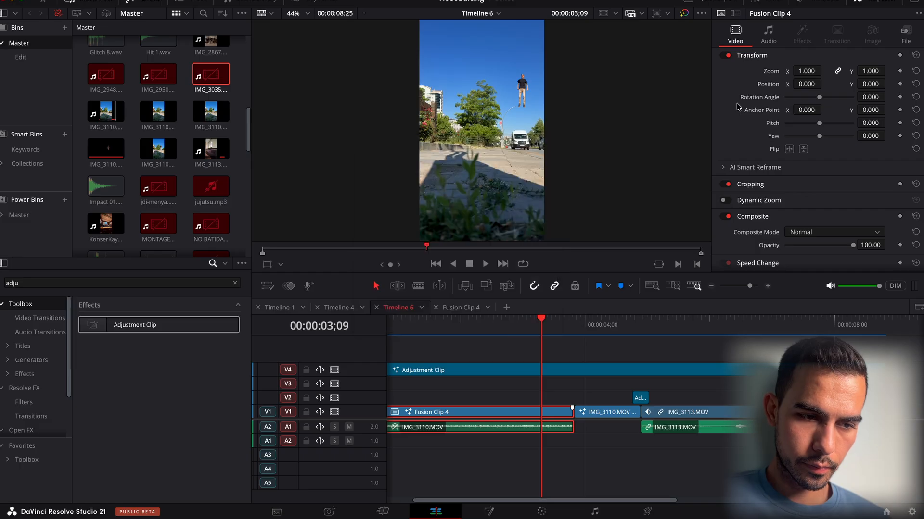
key("Return")
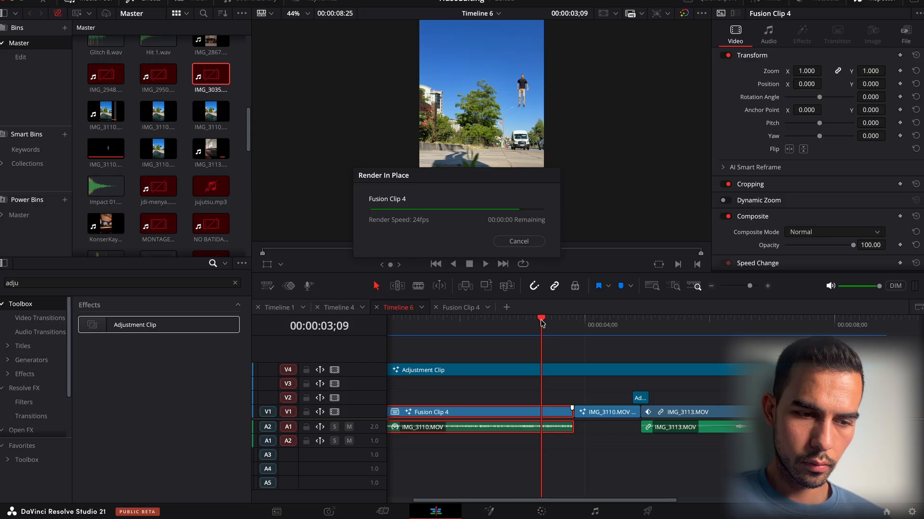
Show the retime controls on the rendered Fusion Clip 4 and add a speed point at 00:00:03;16.
left_click(545, 325)
key("space")
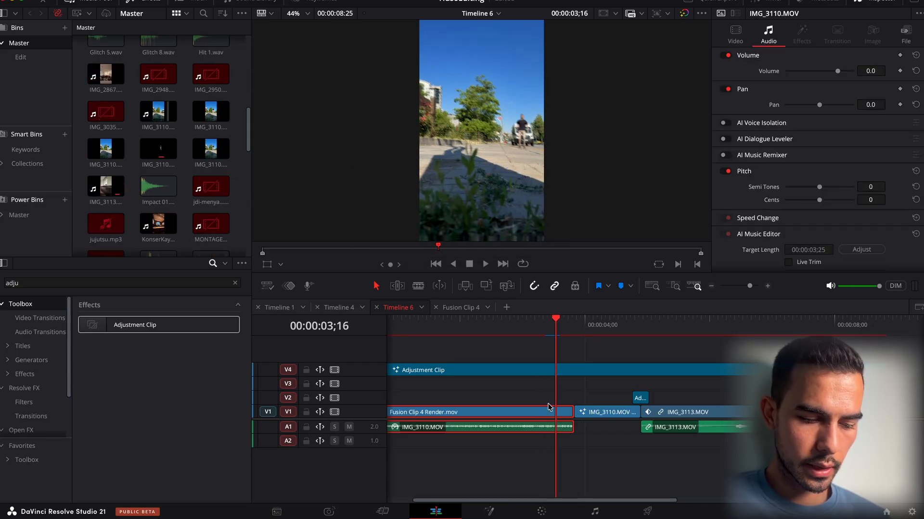
key("ctrl+r")
left_click(768, 286)
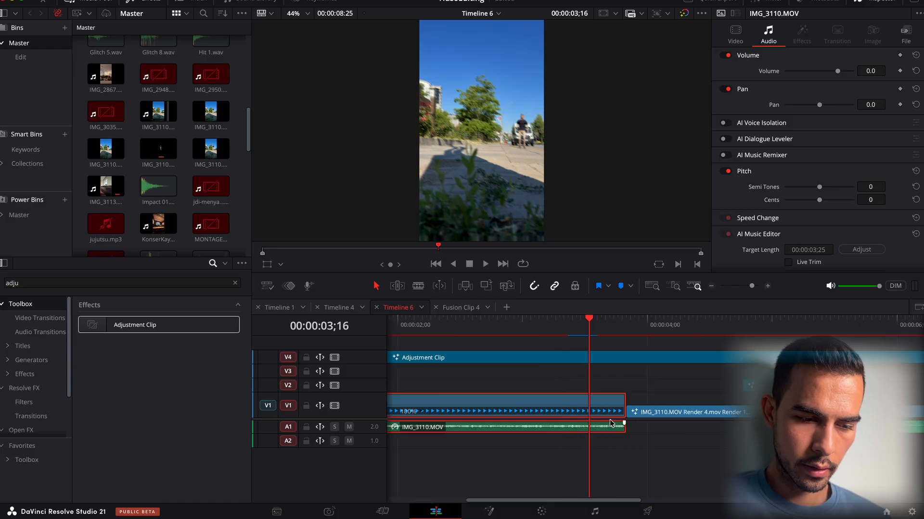
left_click_drag(438, 418, 432, 419)
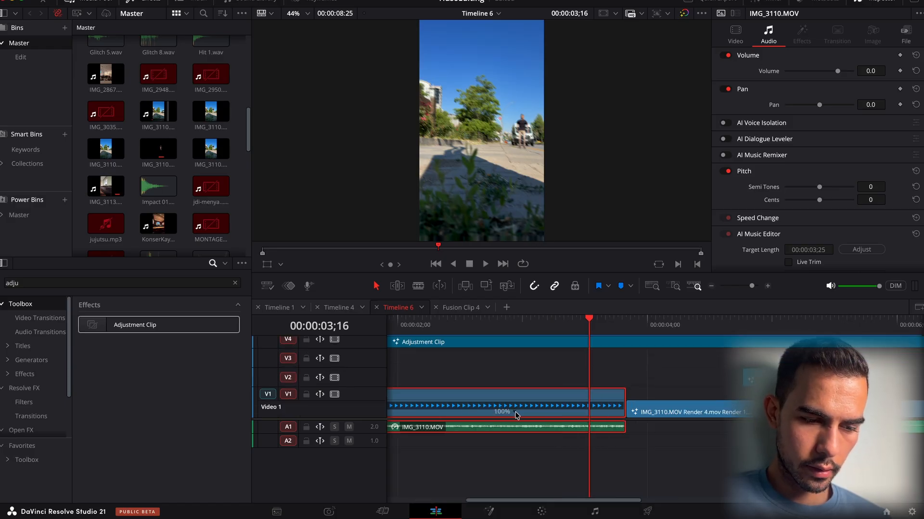
right_click(516, 416)
left_click(541, 409)
Shorten the clip's section after the speed point to end at about 00:00:03;20 and delete the gap behind it.
left_click_drag(622, 393, 604, 394)
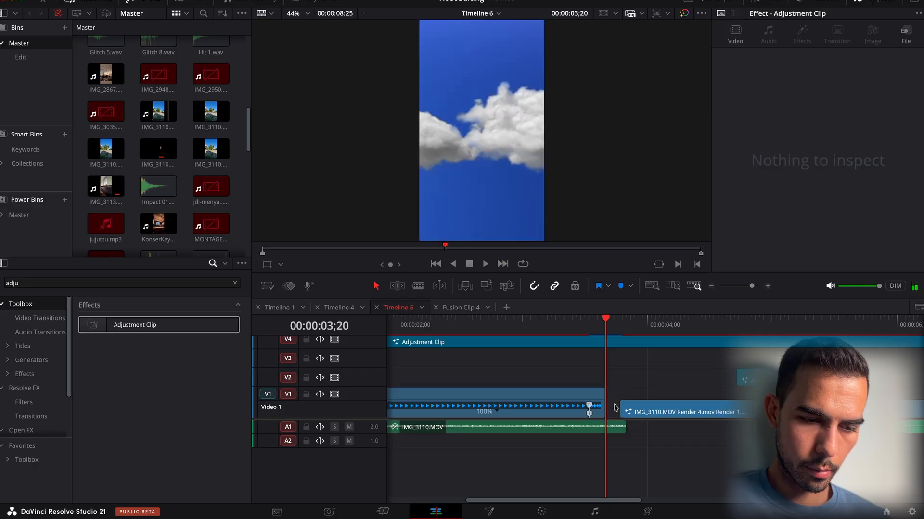
left_click(614, 408)
key("BackSpace")
Play back the retimed take-off through the landing clip and review the full sequence up to about 00:00:06;24.
left_click(577, 330)
key("space")
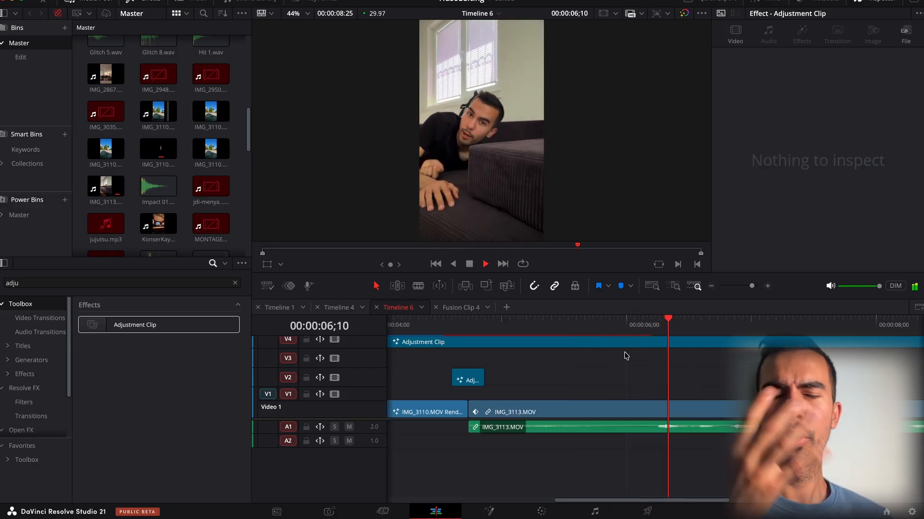
key("space")
left_click(711, 285)
key("ctrl+r")
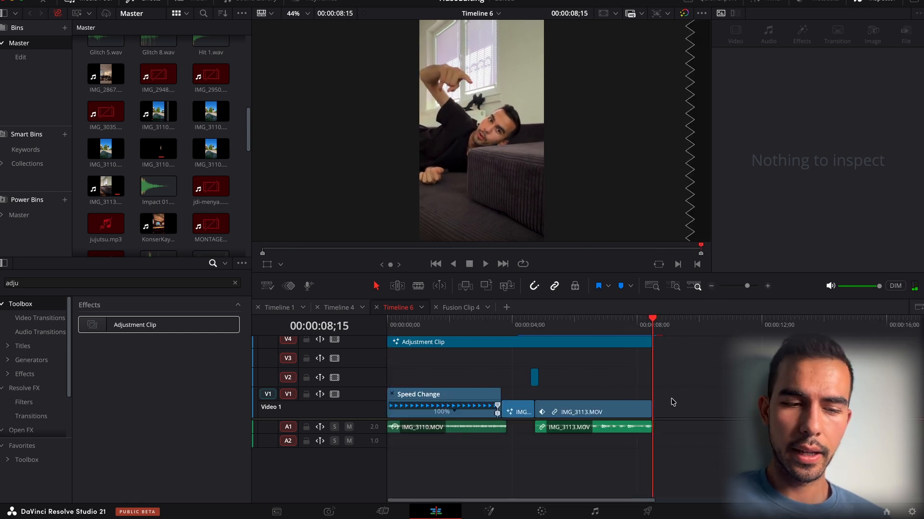
left_click_drag(652, 322, 600, 333)
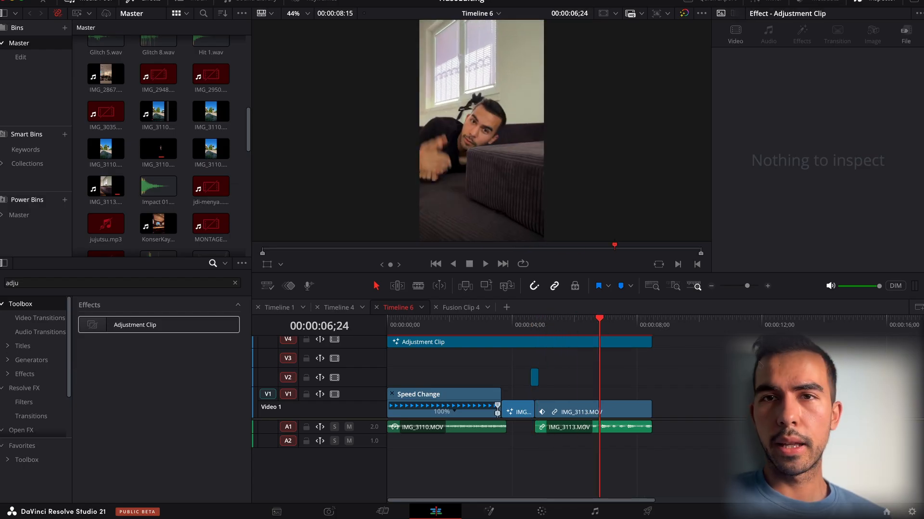